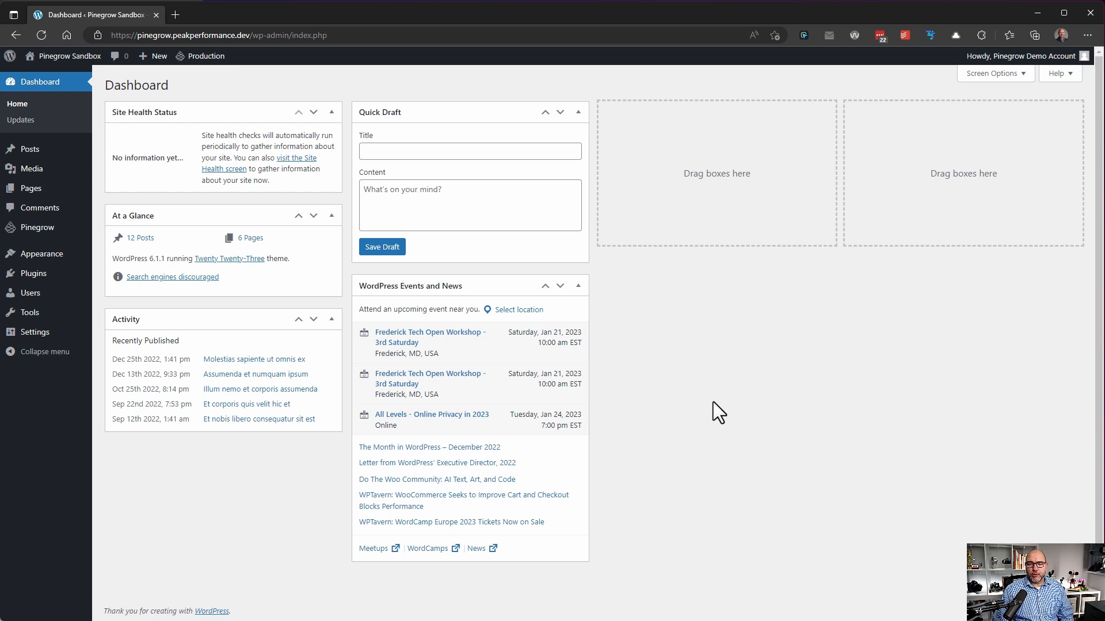
Start a new Pinegrow project for blocks on an existing site using the Custom CSS option
{"action": "left_click", "coordinate": [138, 274]}
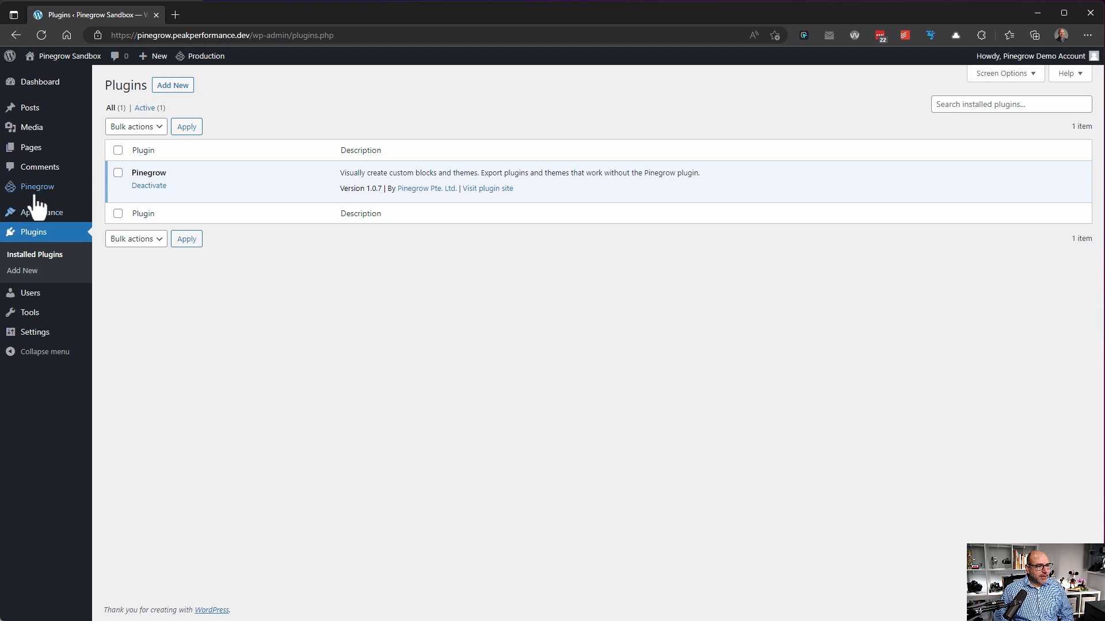
{"action": "left_click", "coordinate": [116, 189]}
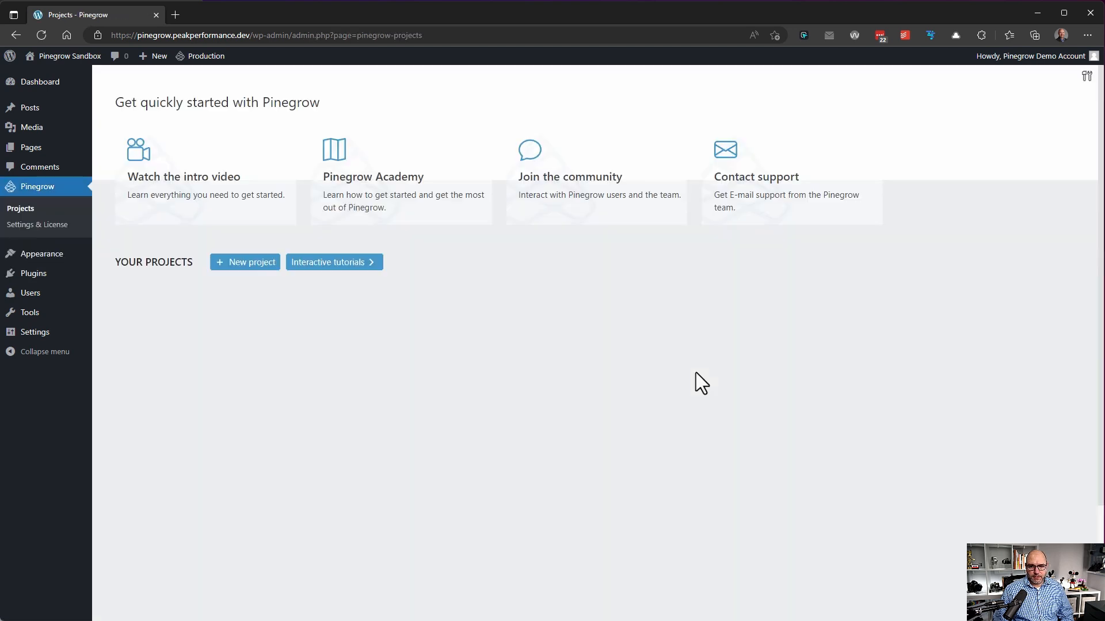
{"action": "left_click", "coordinate": [218, 273]}
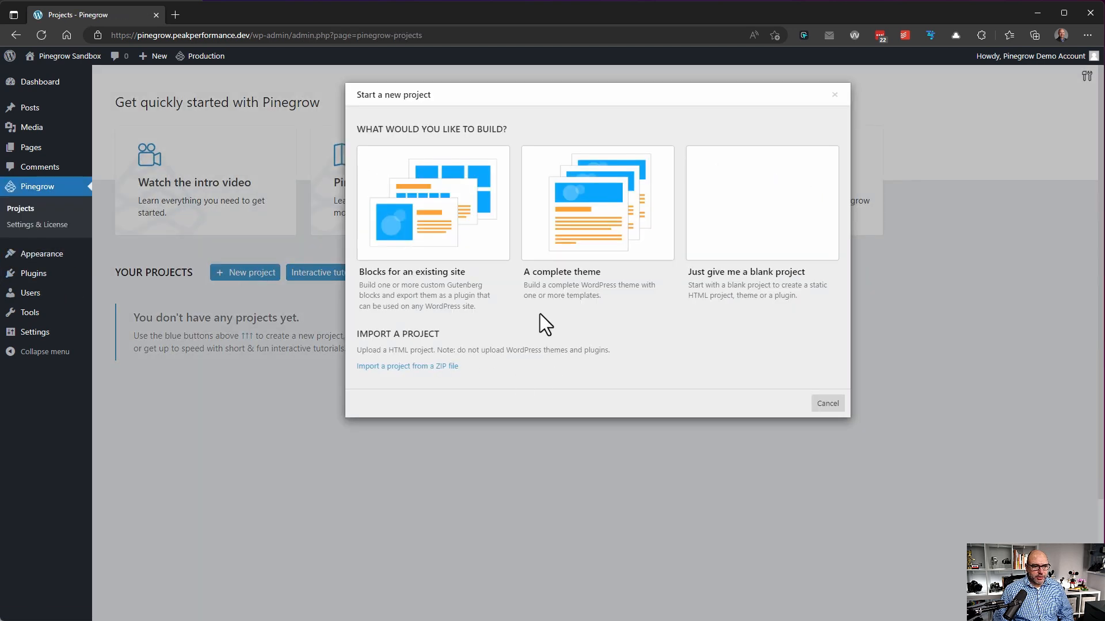
{"action": "left_click", "coordinate": [443, 237]}
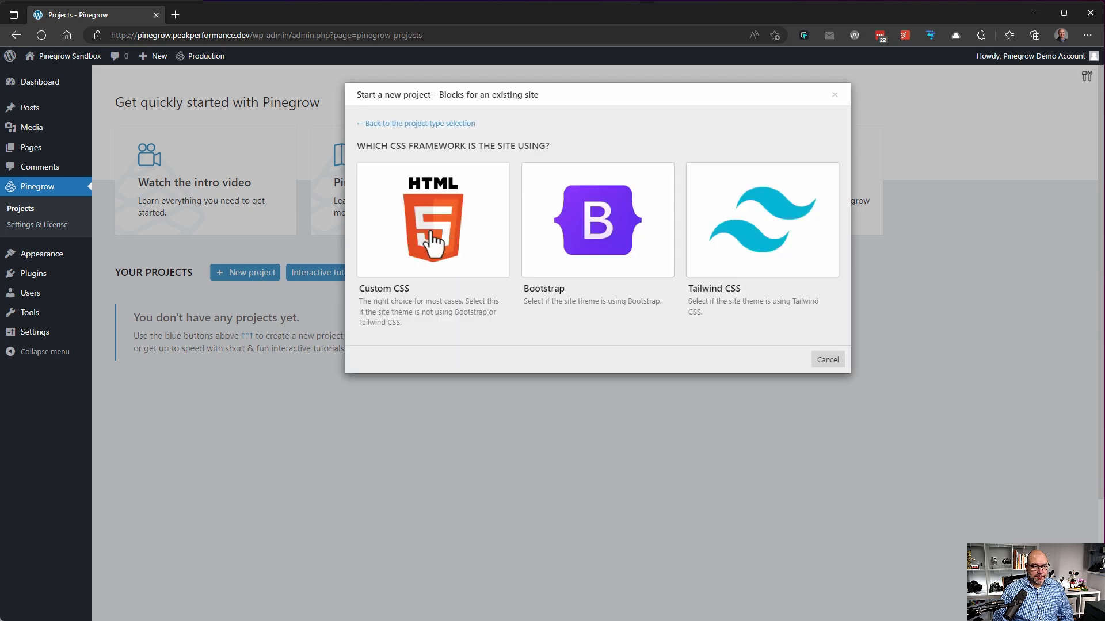
{"action": "left_click", "coordinate": [440, 232]}
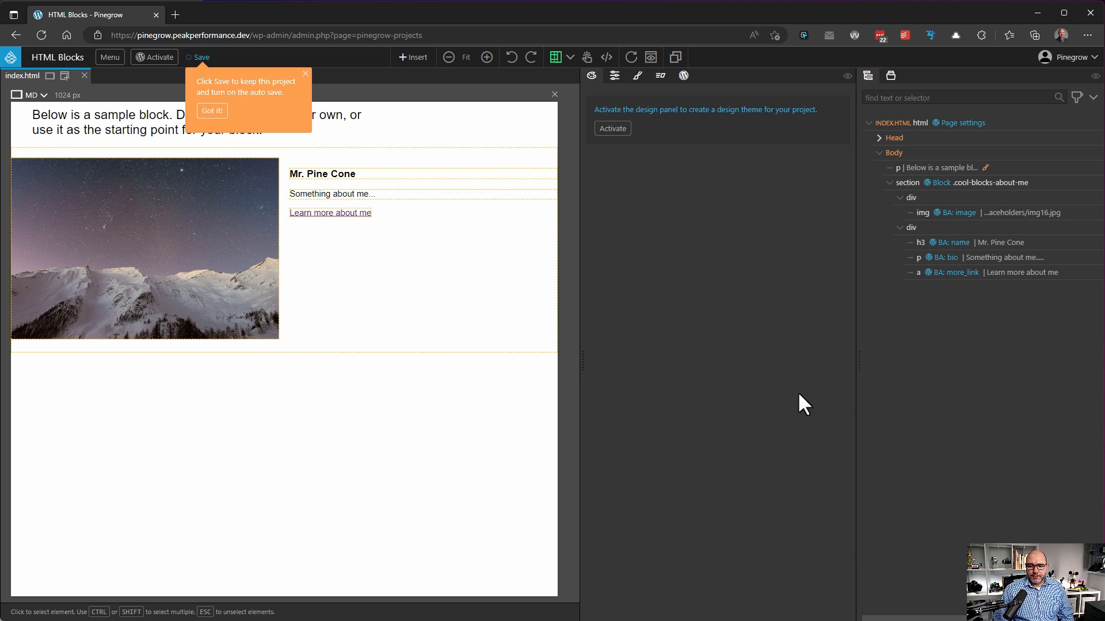
Save the project as "Hello World" and dock the element tree on the opposite side of the page canvas
{"action": "left_click", "coordinate": [199, 61]}
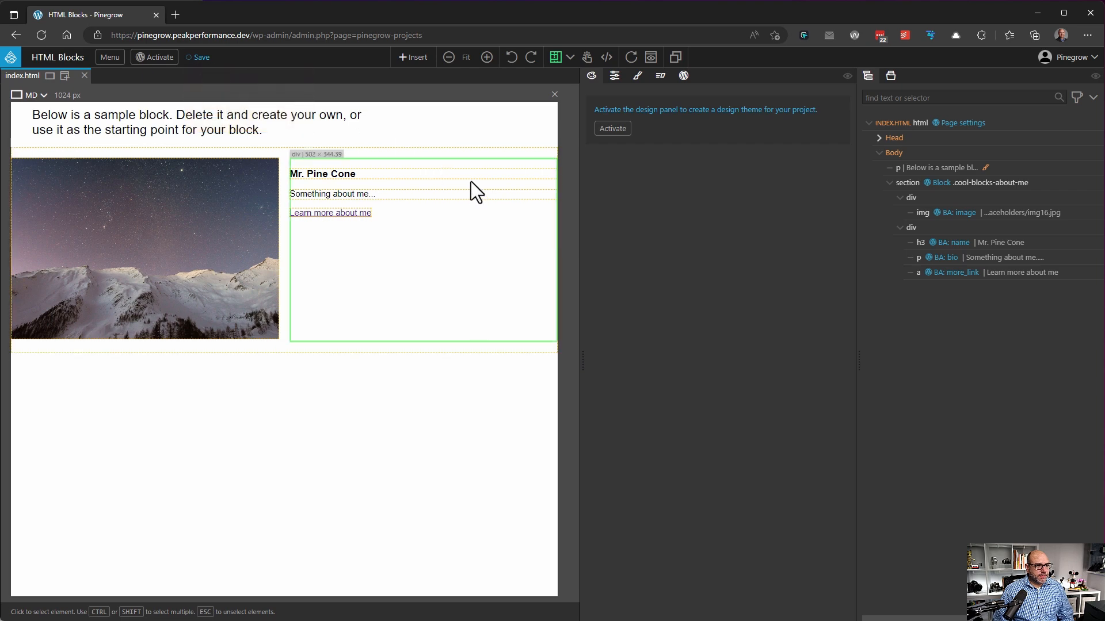
{"action": "type", "text": "Hello World"}
{"action": "key", "text": "Return"}
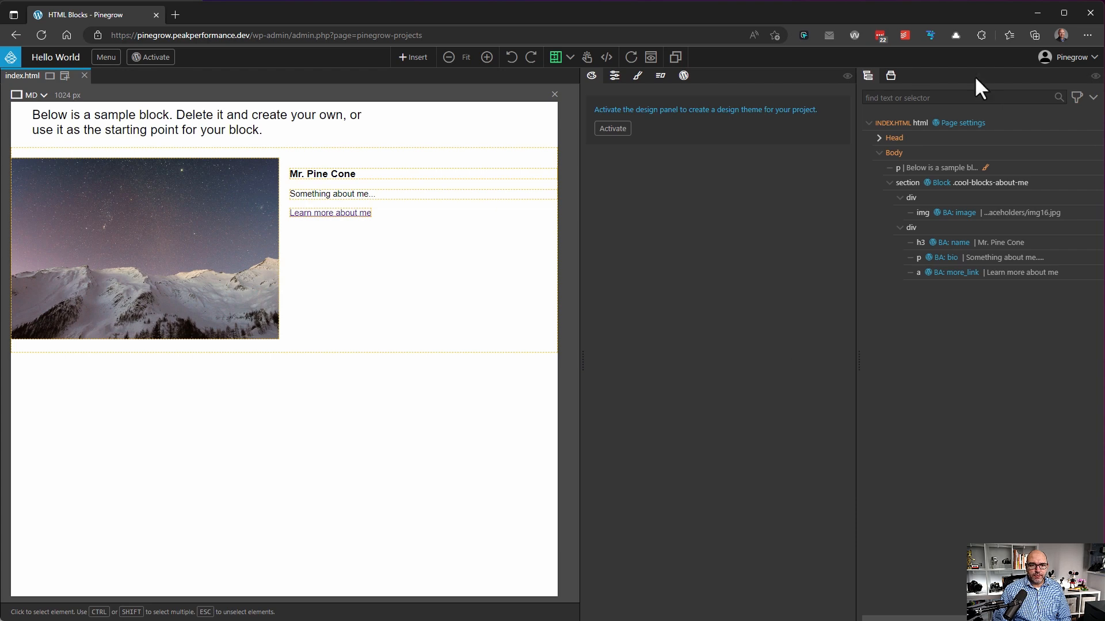
{"action": "left_click_drag", "start_coordinate": [980, 74], "coordinate": [8, 397]}
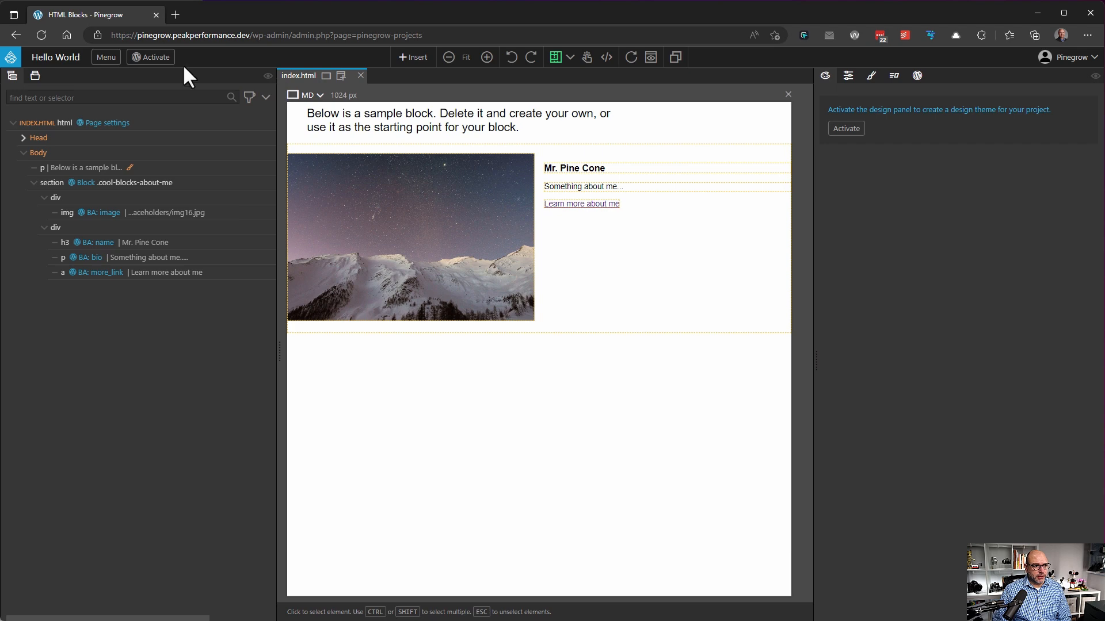
Activate the WordPress settings as a Plugin project named "Hello World" with slug "hello_world", and save the project
{"action": "left_click", "coordinate": [160, 60]}
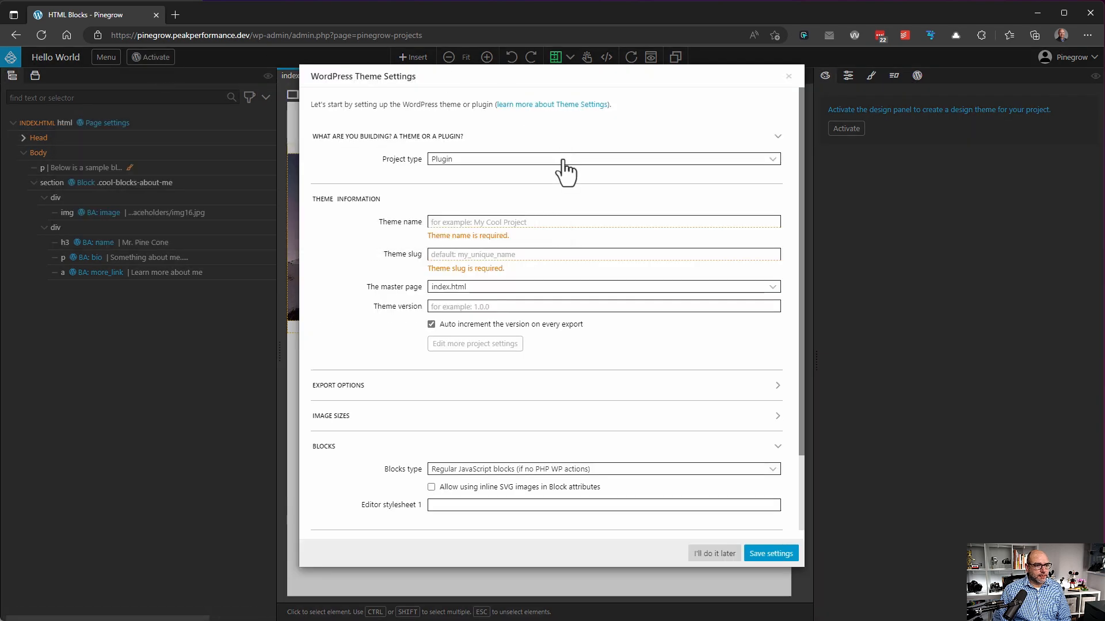
{"action": "left_click", "coordinate": [564, 162]}
{"action": "left_click", "coordinate": [575, 173]}
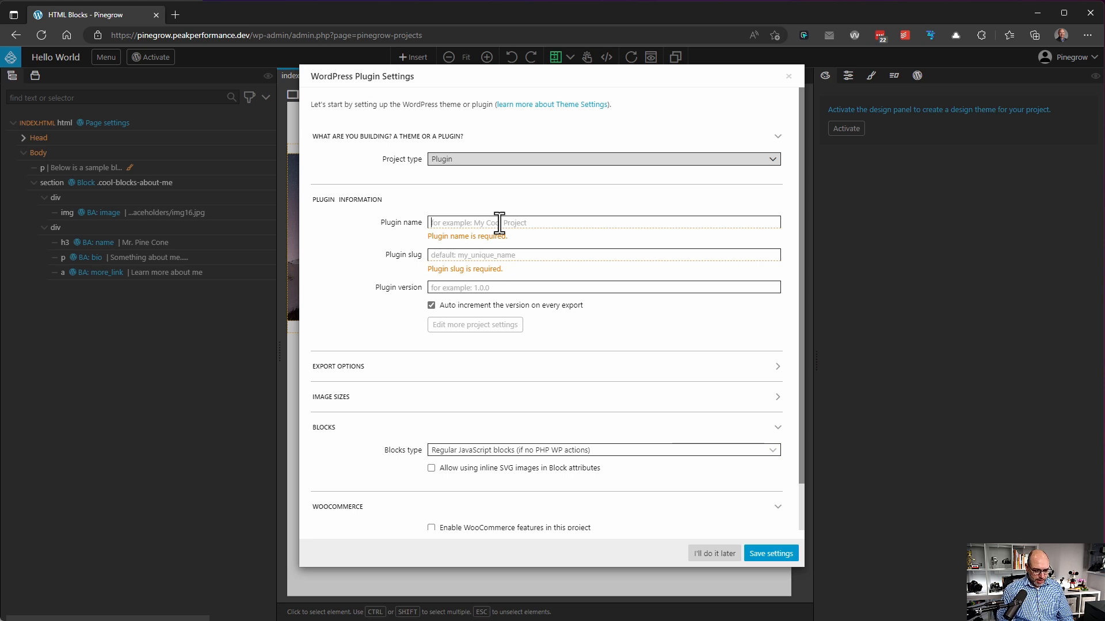
{"action": "type", "text": "Hello World"}
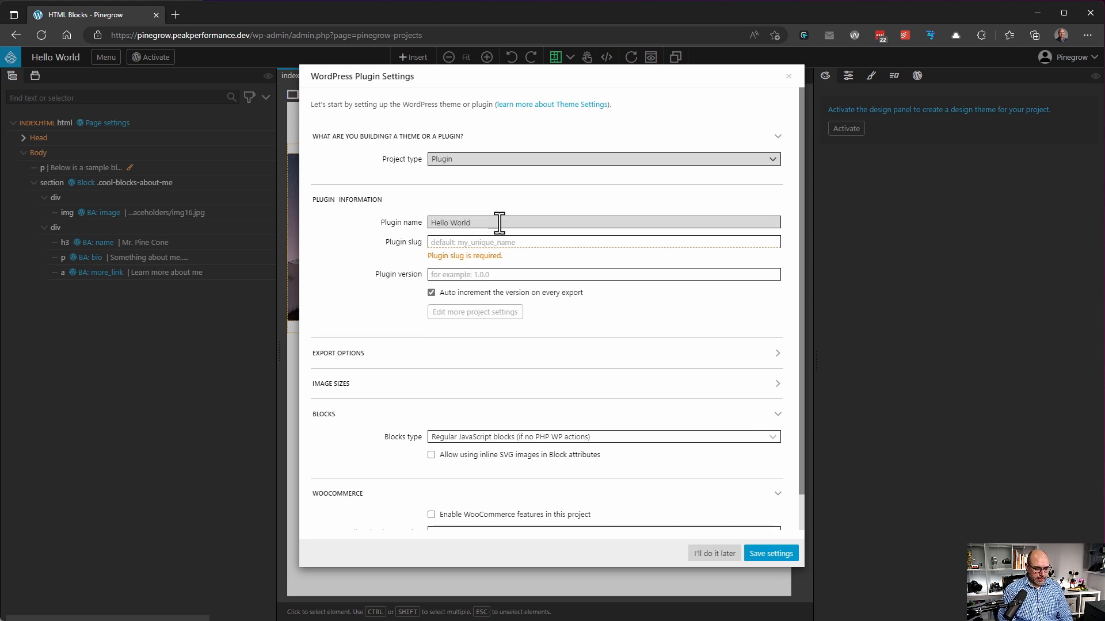
{"action": "type", "text": "hello_world"}
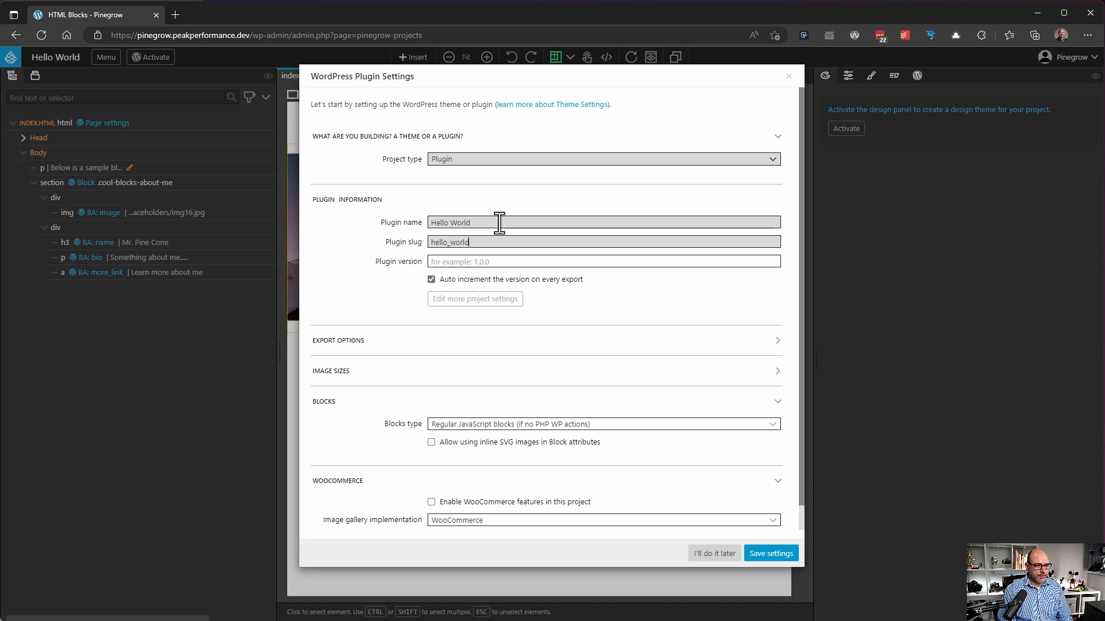
{"action": "left_click", "coordinate": [770, 553]}
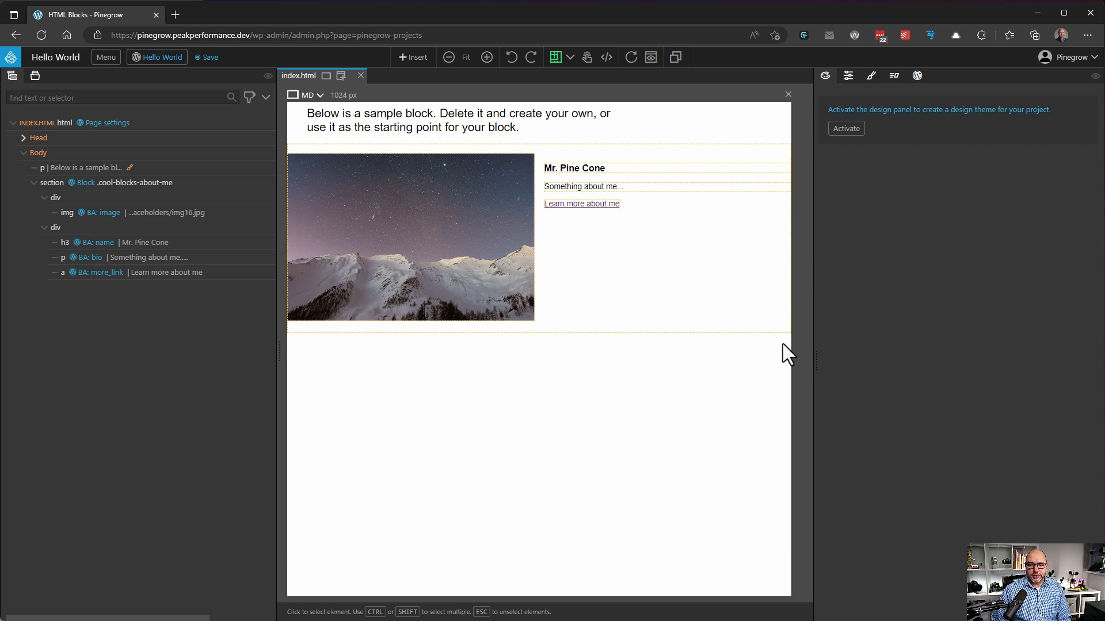
{"action": "key", "text": "ctrl+s"}
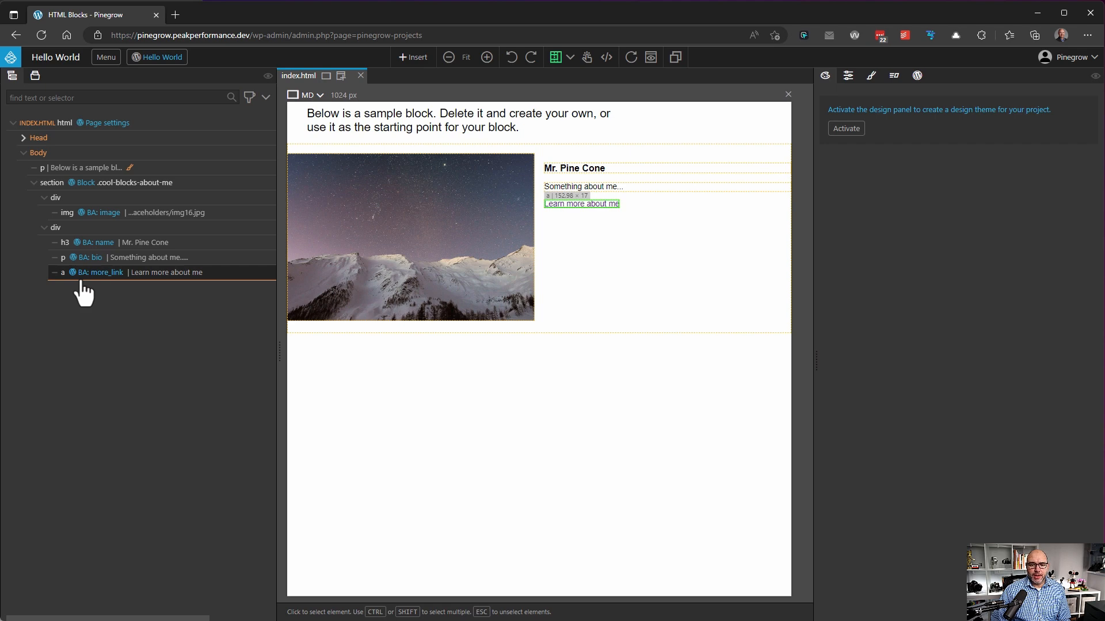
Examine the WordPress actions on the sample block's section, image, name, bio and more link elements
{"action": "left_click", "coordinate": [109, 184]}
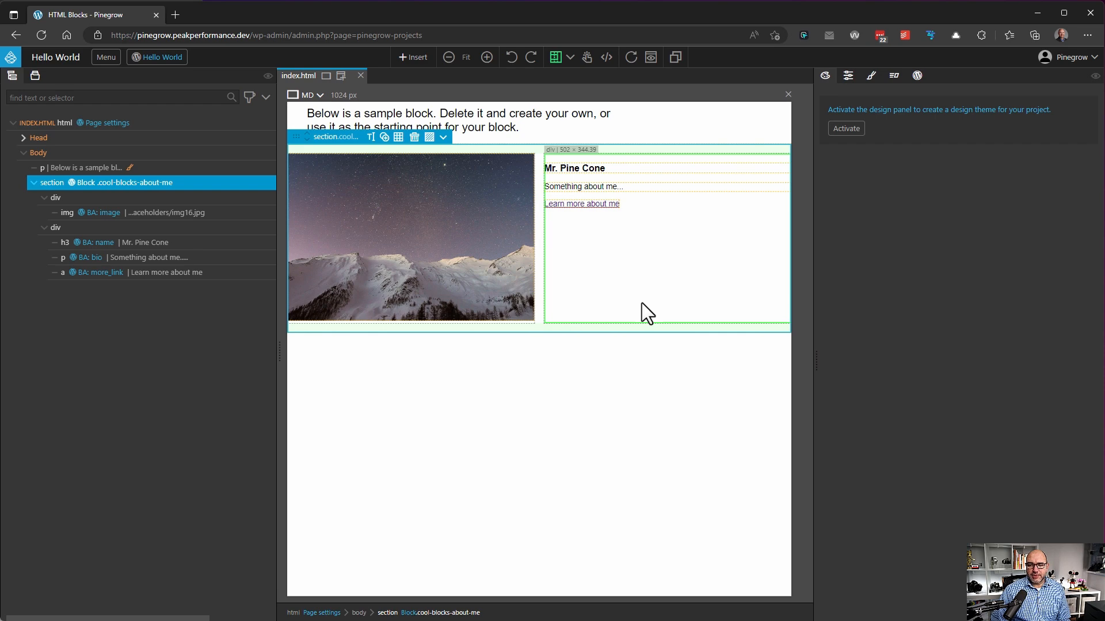
{"action": "left_click", "coordinate": [917, 76]}
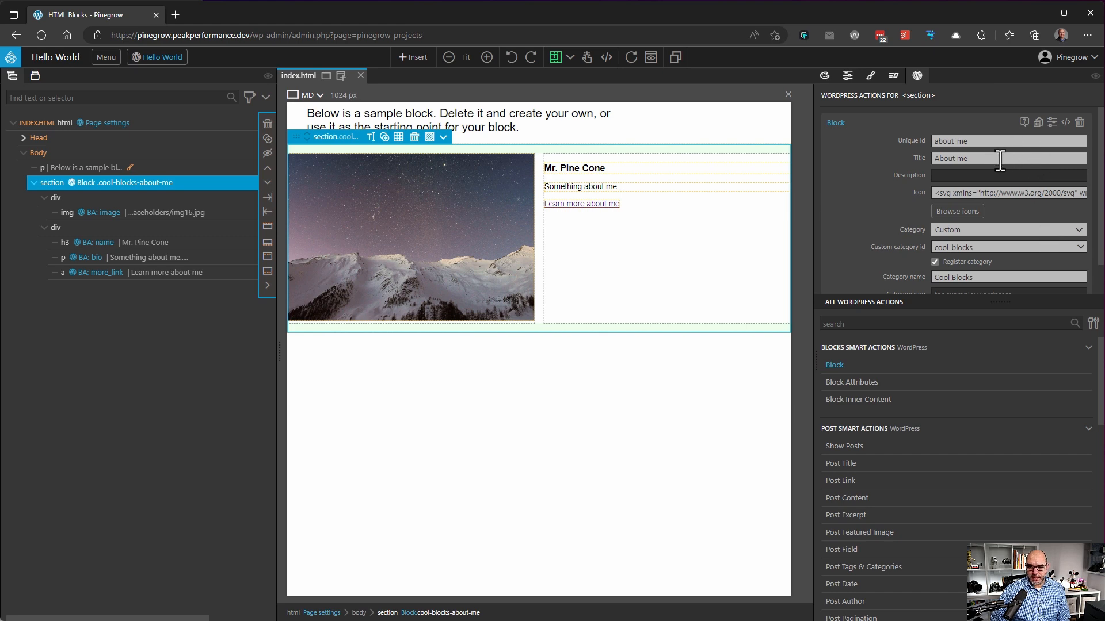
{"action": "scroll", "coordinate": [1005, 251], "scroll_direction": "down", "scroll_amount": 1}
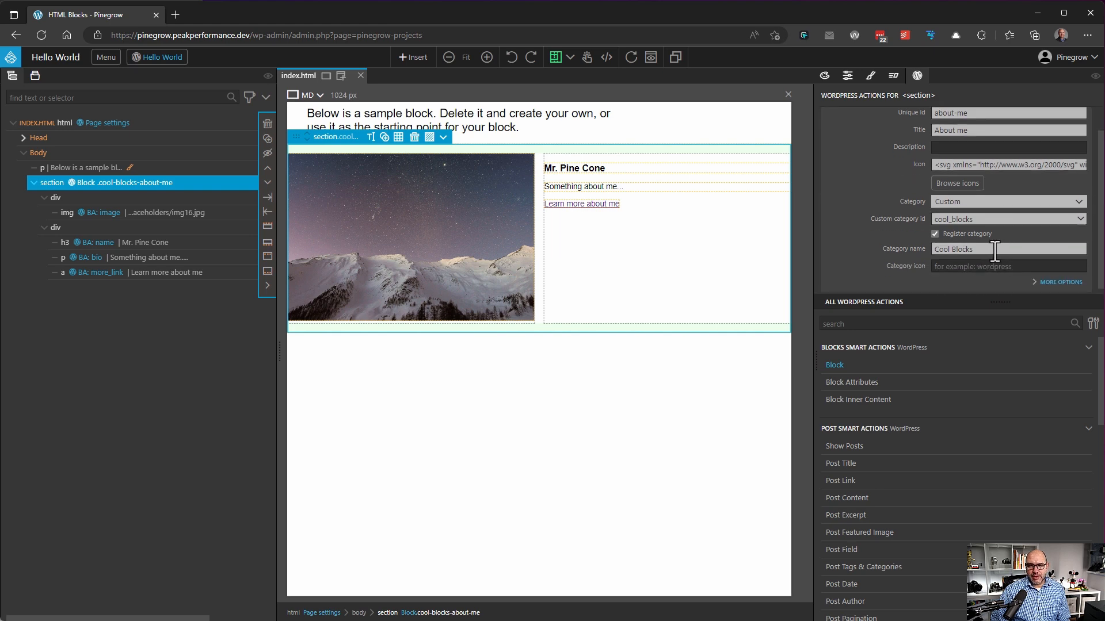
{"action": "left_click", "coordinate": [506, 264]}
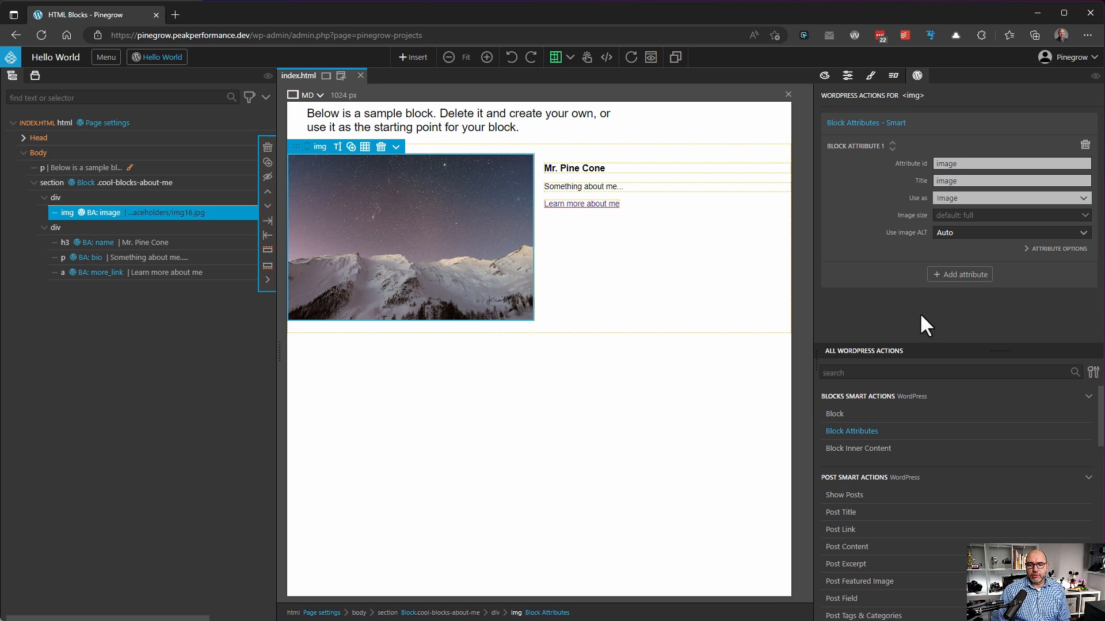
{"action": "left_click", "coordinate": [122, 242]}
{"action": "left_click", "coordinate": [129, 257]}
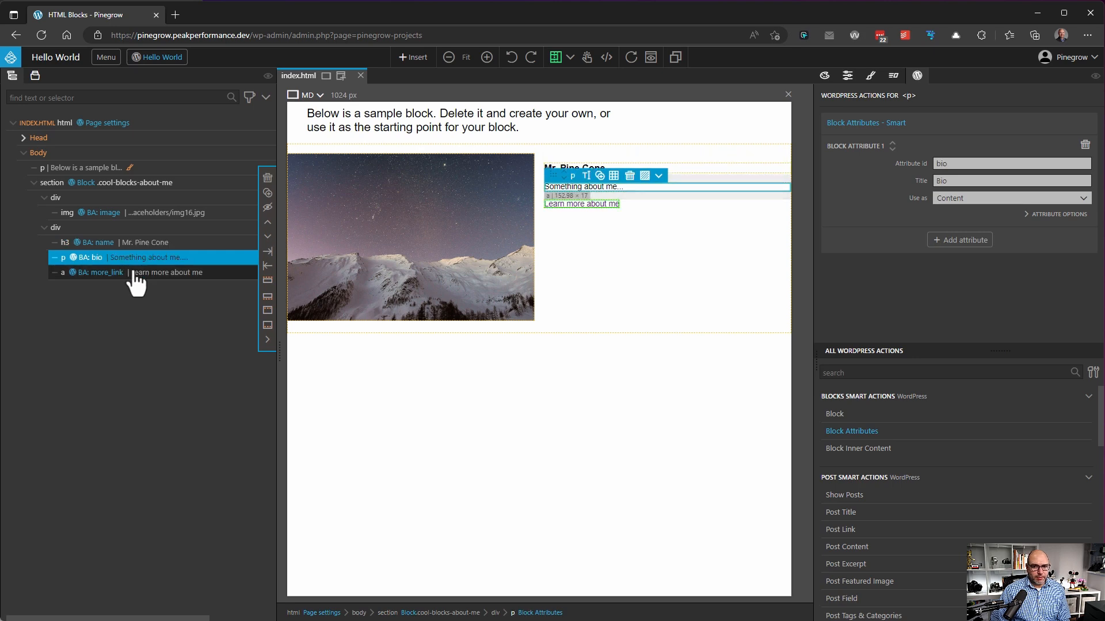
{"action": "left_click", "coordinate": [138, 274]}
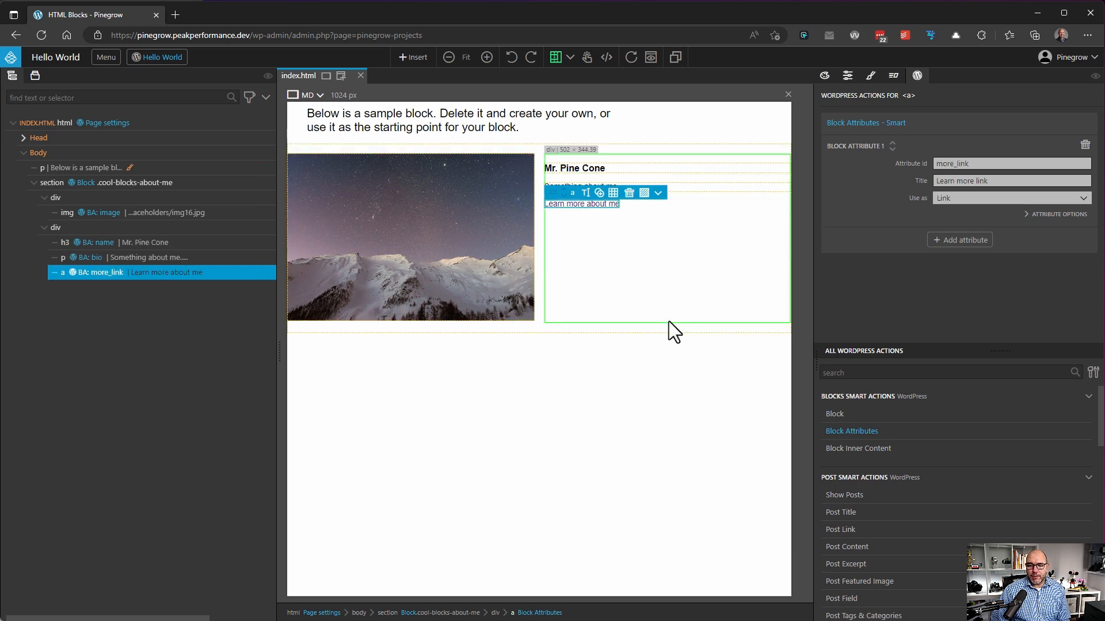
Export the Hello World project as a WordPress plugin and return to the projects overview
{"action": "left_click", "coordinate": [161, 58]}
{"action": "left_click", "coordinate": [170, 78]}
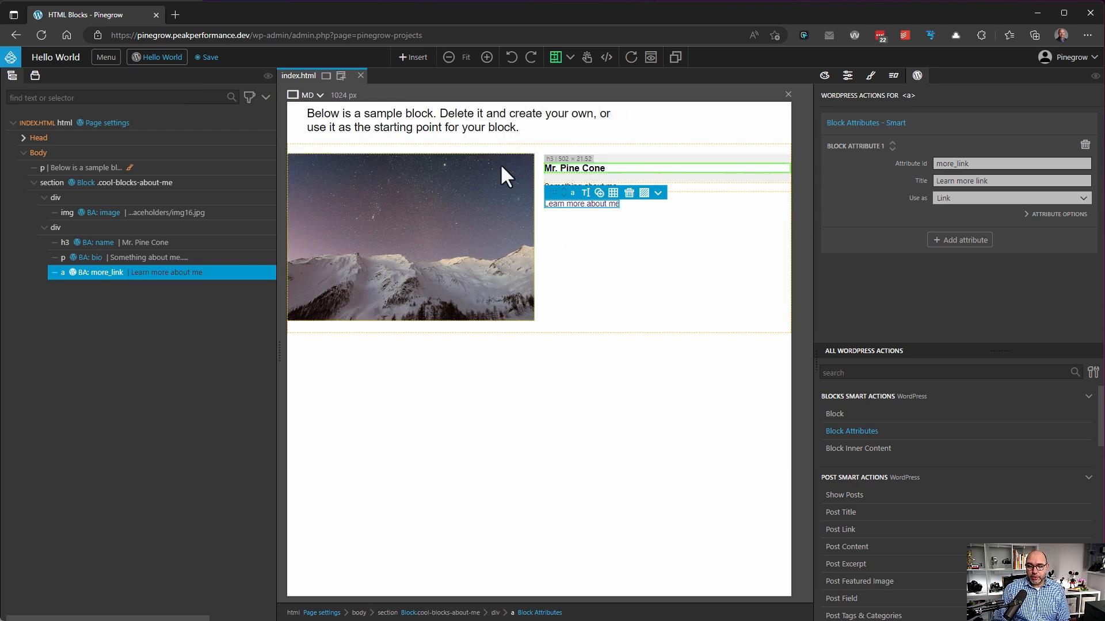
{"action": "left_click", "coordinate": [112, 57]}
{"action": "left_click", "coordinate": [137, 85]}
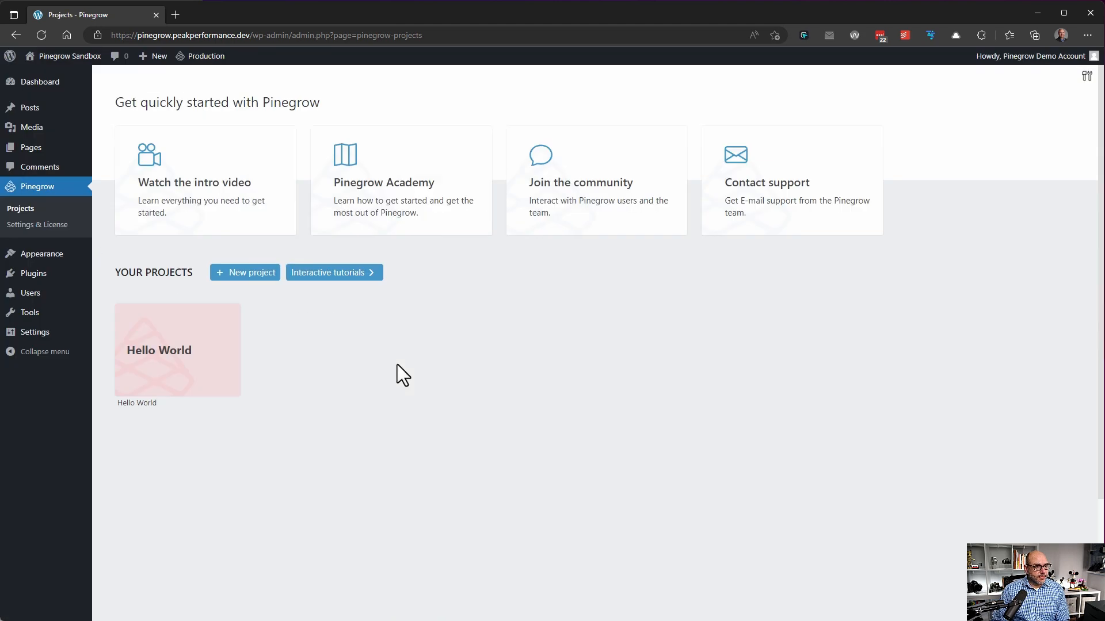
Activate the Hello World plugin in the installed plugins of the WordPress site
{"action": "left_click", "coordinate": [62, 281]}
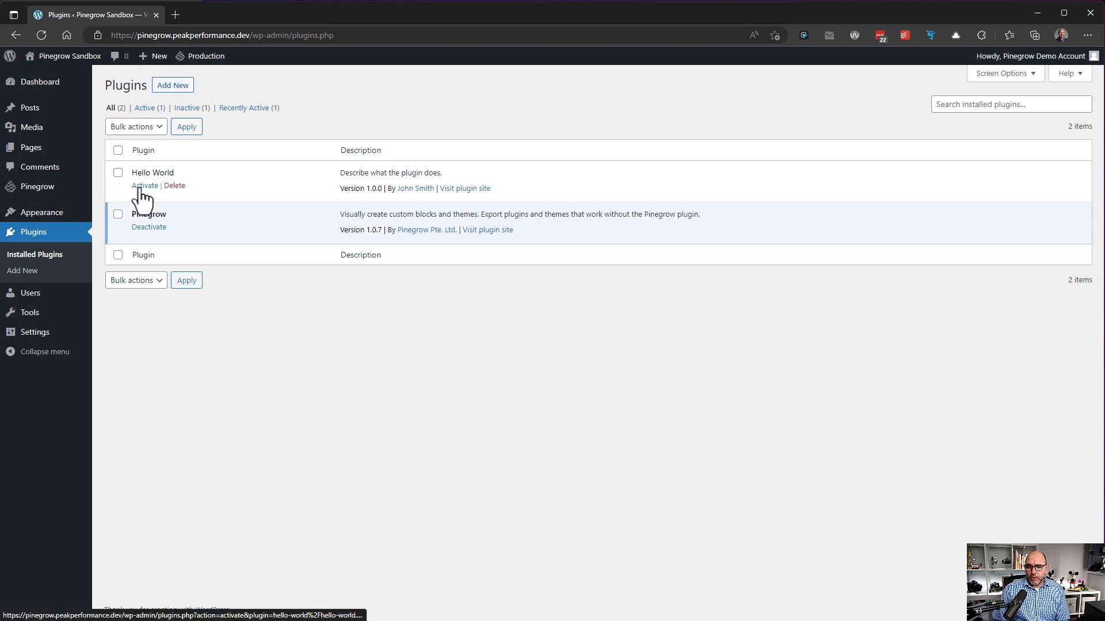
{"action": "left_click", "coordinate": [142, 186]}
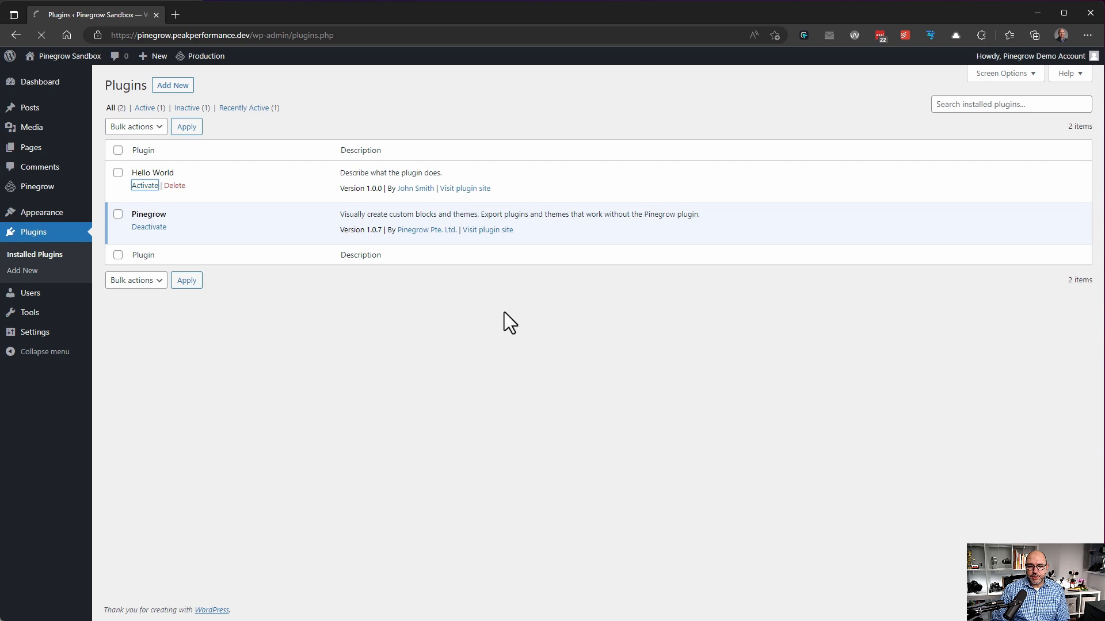
Open the site's Home page for editing and insert the About me block from the Cool Blocks category
{"action": "left_click", "coordinate": [40, 76]}
{"action": "left_click", "coordinate": [316, 58]}
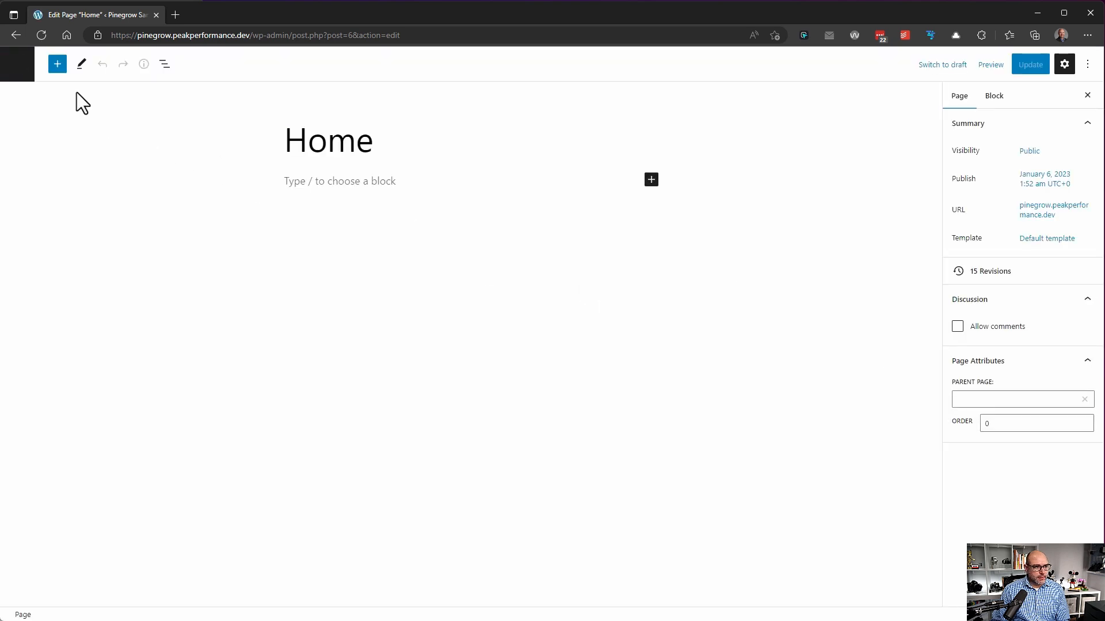
{"action": "left_click", "coordinate": [59, 66]}
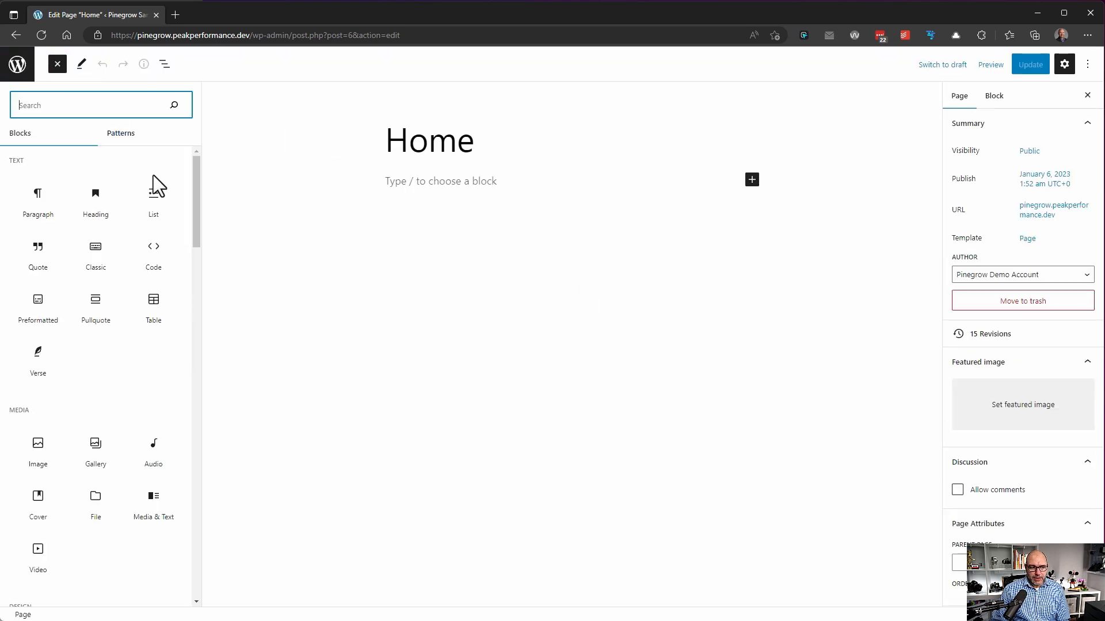
{"action": "scroll", "coordinate": [153, 175], "scroll_direction": "down", "scroll_amount": 20}
{"action": "mouse_move", "coordinate": [41, 526]}
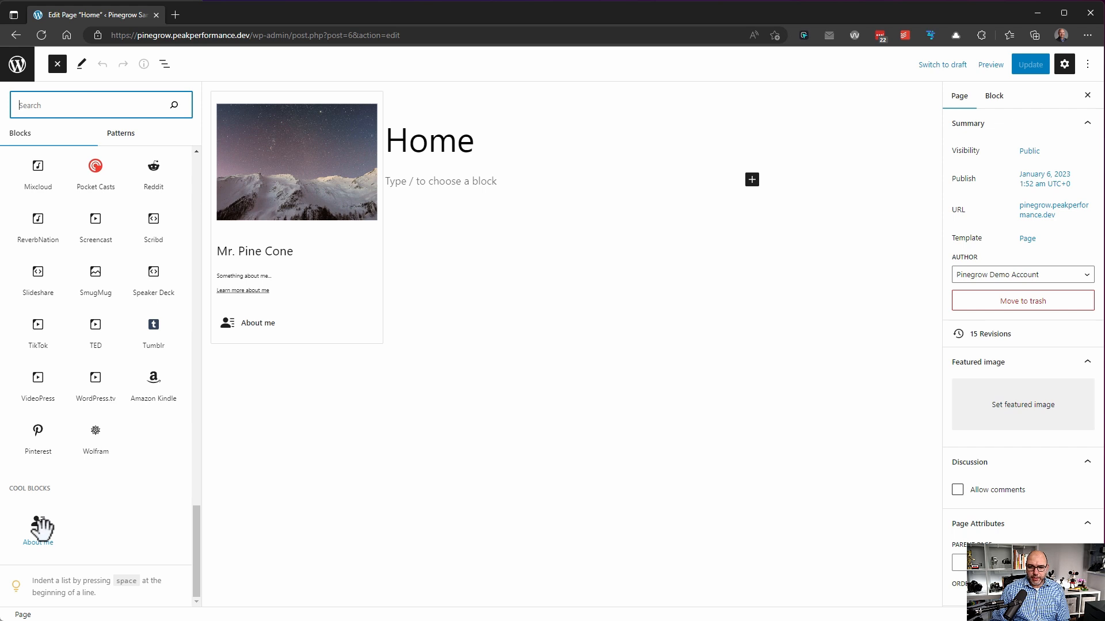
{"action": "left_click", "coordinate": [40, 526]}
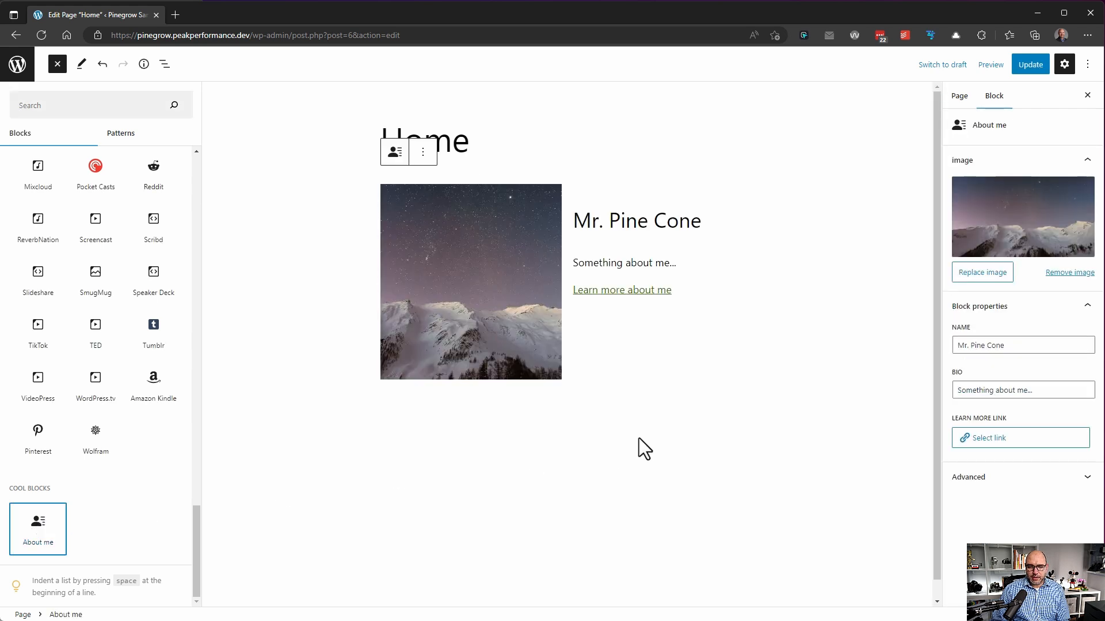
{"action": "left_click", "coordinate": [609, 392]}
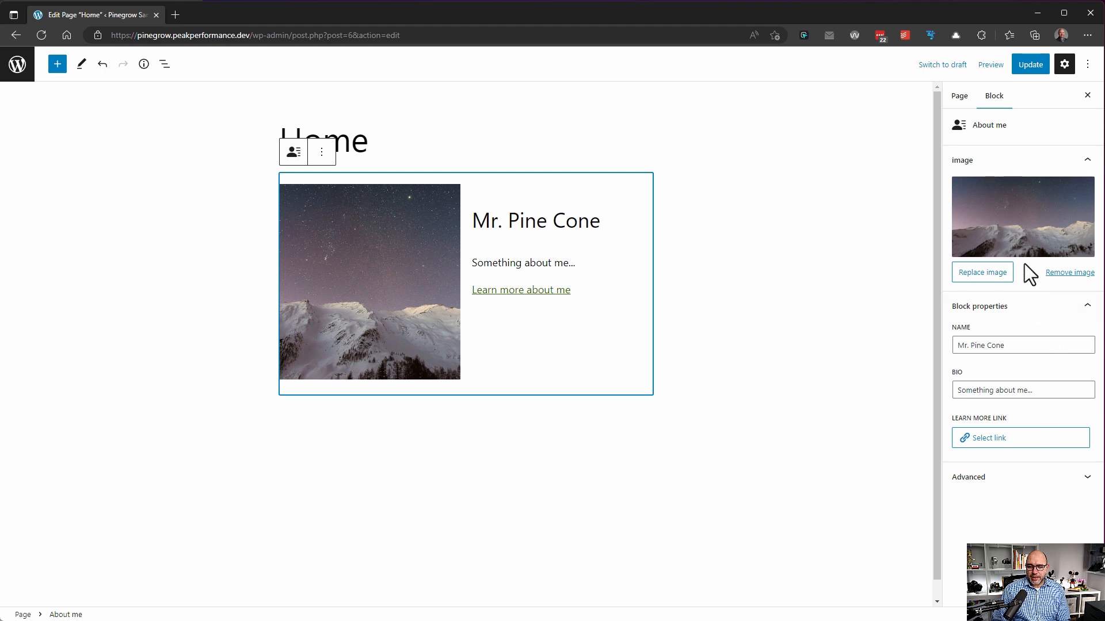
Replace the About me block's image with the green beans photo from the media library
{"action": "left_click", "coordinate": [1030, 233]}
{"action": "left_click", "coordinate": [155, 199]}
{"action": "left_click", "coordinate": [1013, 486]}
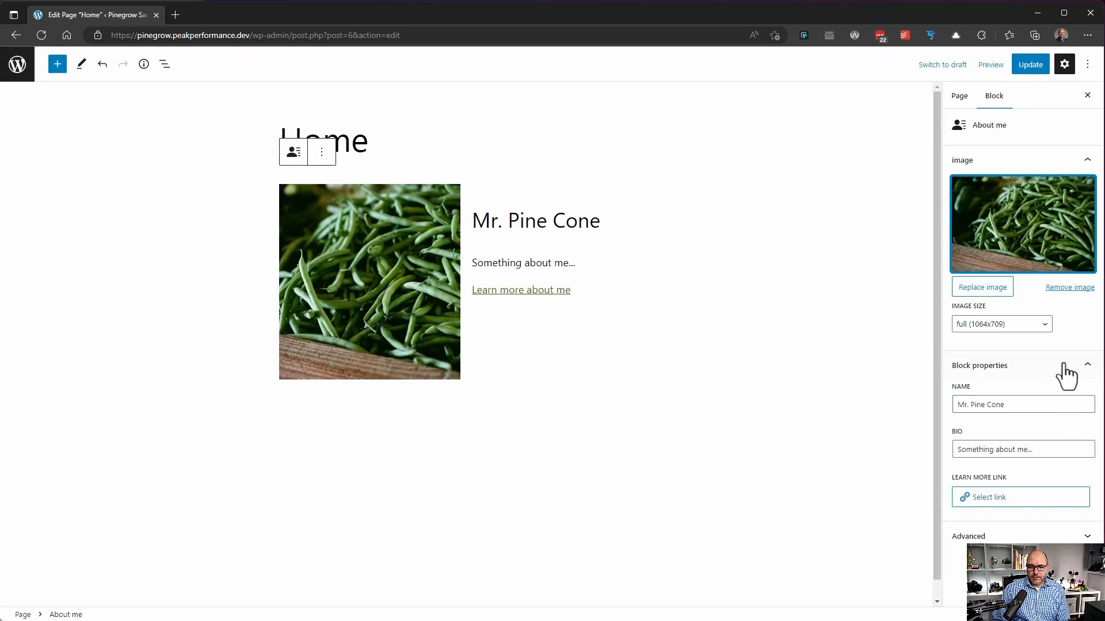
Set the About me block's name to "Mr. Green Bean" and its bio to "Yummy & delicious"
{"action": "triple_click", "coordinate": [1044, 409]}
{"action": "type", "text": "Mr. Green Bean"}
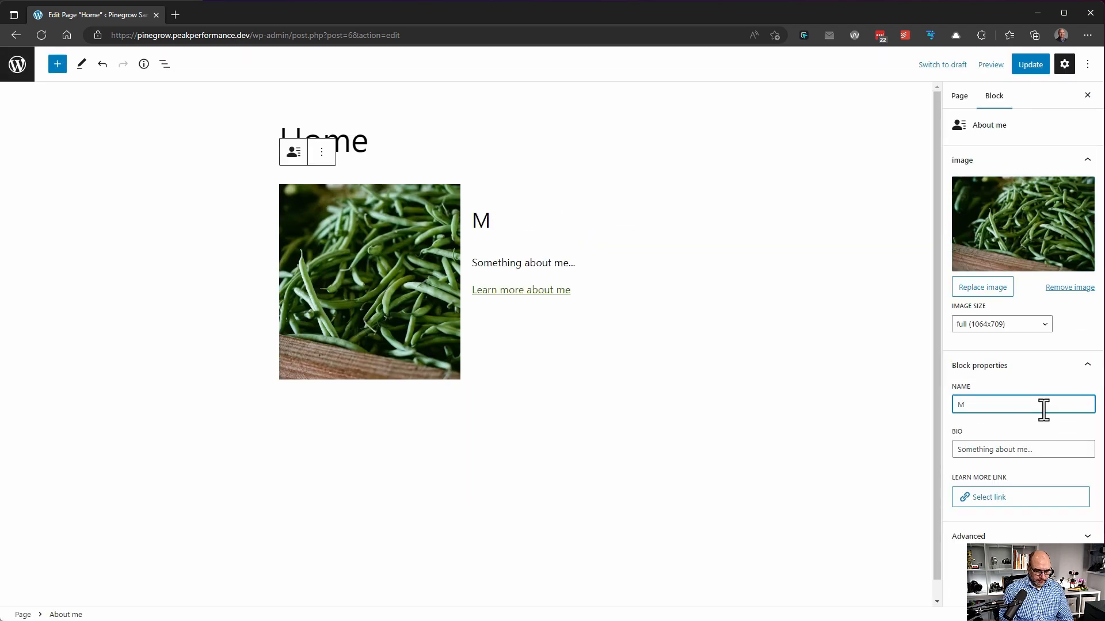
{"action": "triple_click", "coordinate": [1048, 451]}
{"action": "type", "text": "Yummy & delicious"}
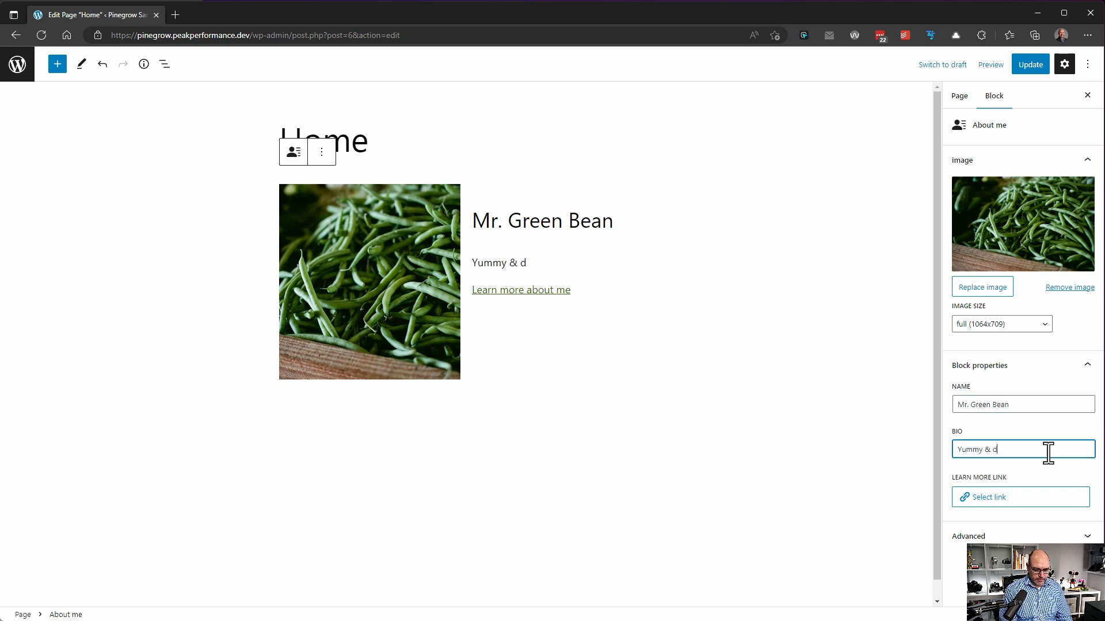
{"action": "left_click", "coordinate": [994, 509]}
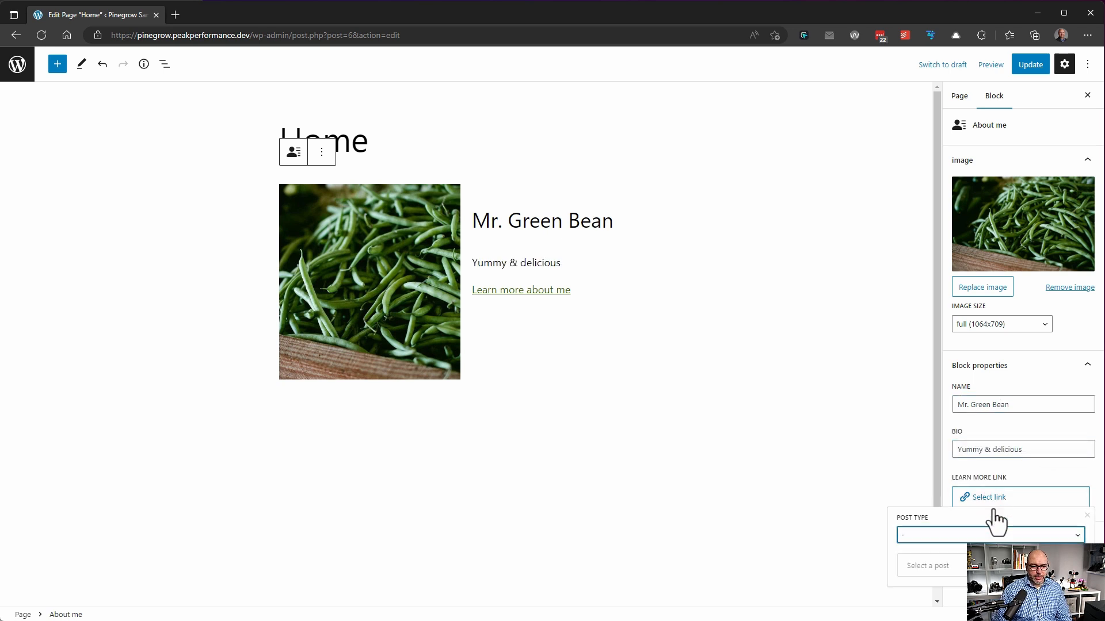
{"action": "type", "text": "https://beans.com"}
{"action": "key", "text": "Return"}
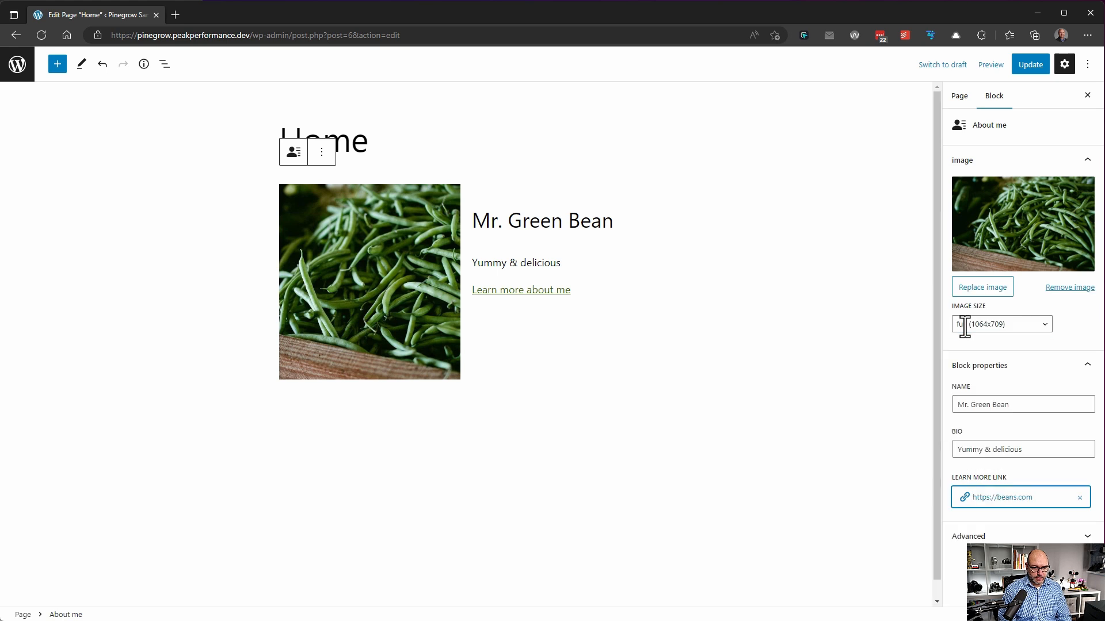
{"action": "left_click", "coordinate": [1026, 66]}
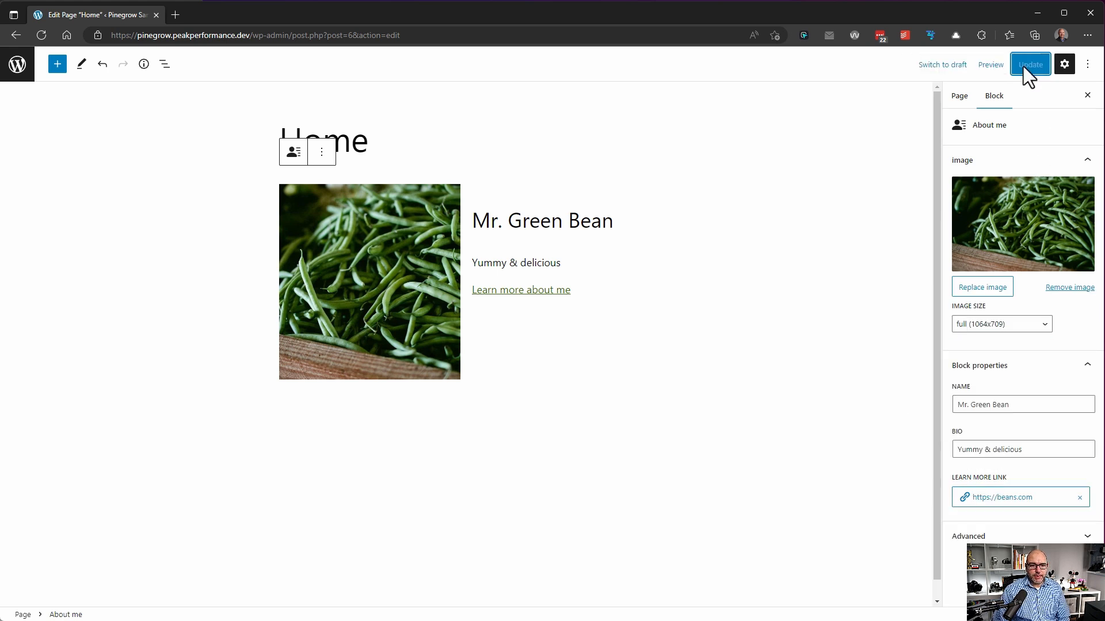
View the updated Home page on the live site, and deactivate the Pinegrow plugin
{"action": "left_click", "coordinate": [105, 584]}
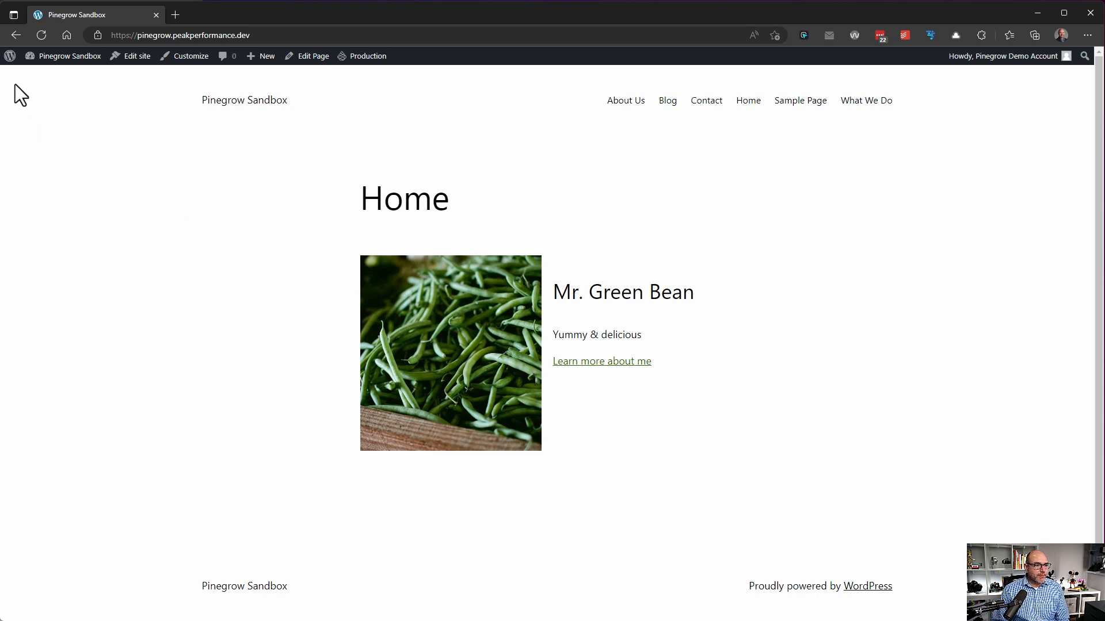
{"action": "left_click", "coordinate": [31, 81]}
{"action": "mouse_move", "coordinate": [46, 280]}
{"action": "left_click", "coordinate": [138, 277]}
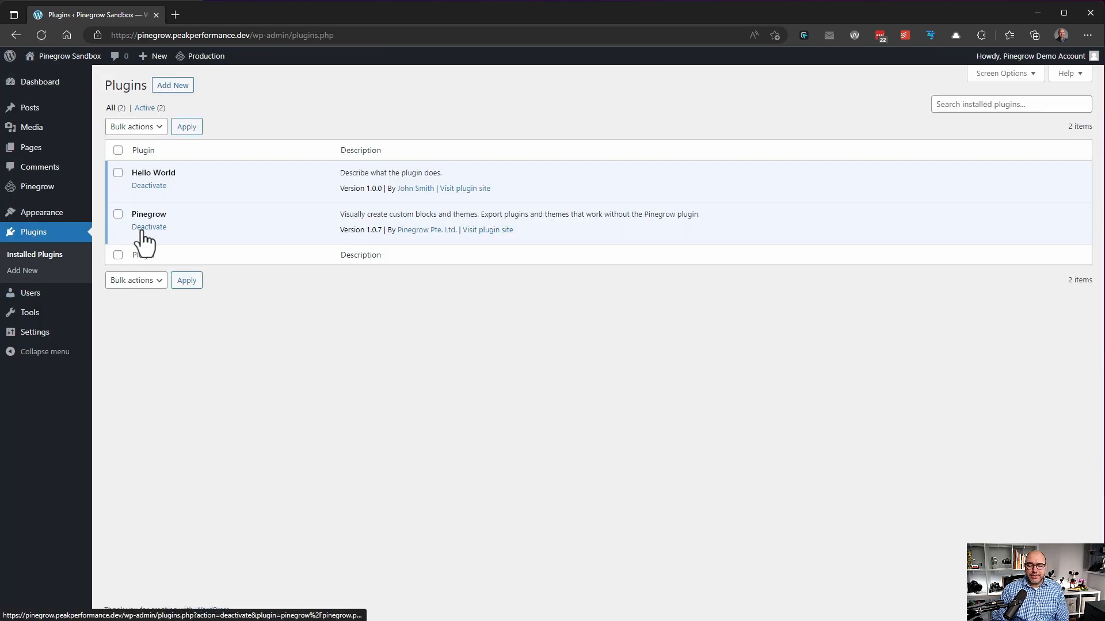
{"action": "left_click", "coordinate": [142, 231]}
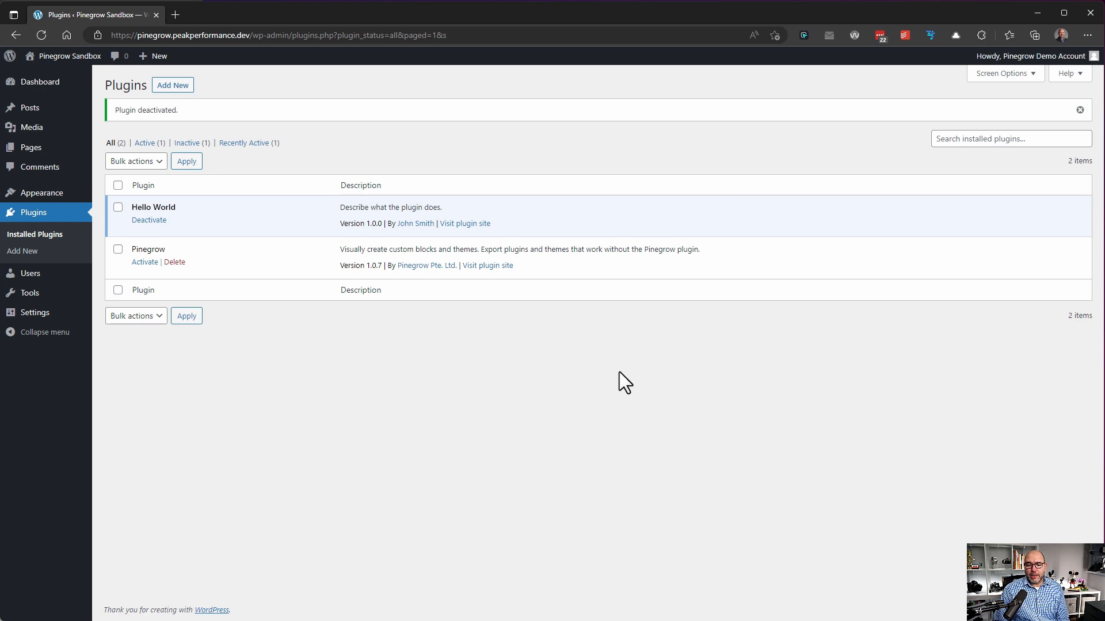
Check the Home page and its editor without the Pinegrow plugin, and review the exported About me block's JavaScript code in the terminal
{"action": "left_click", "coordinate": [79, 74]}
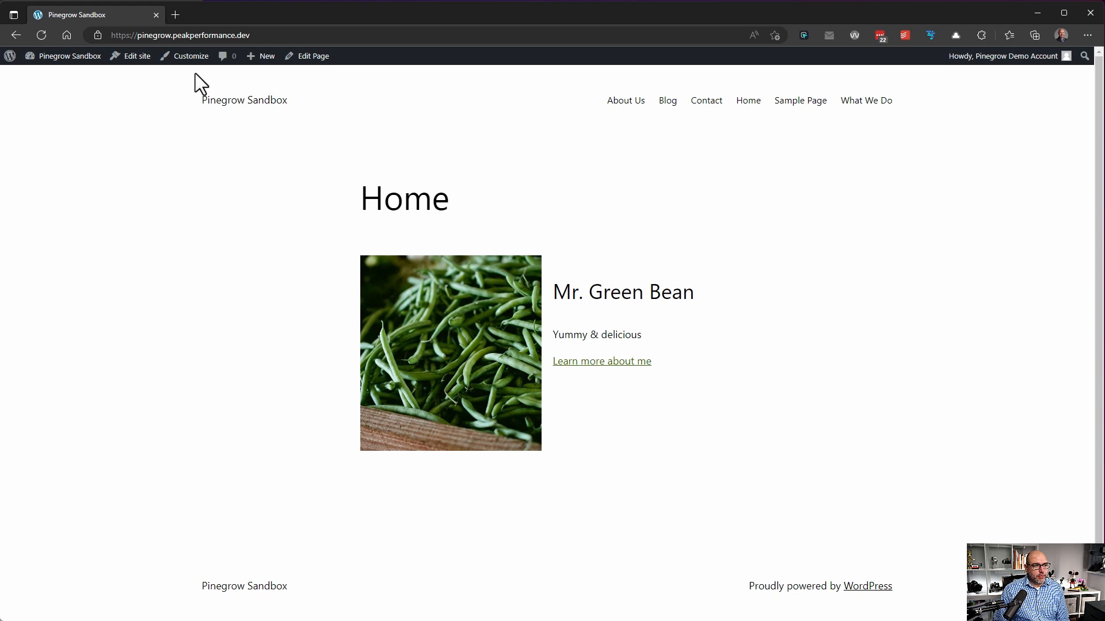
{"action": "left_click", "coordinate": [311, 57]}
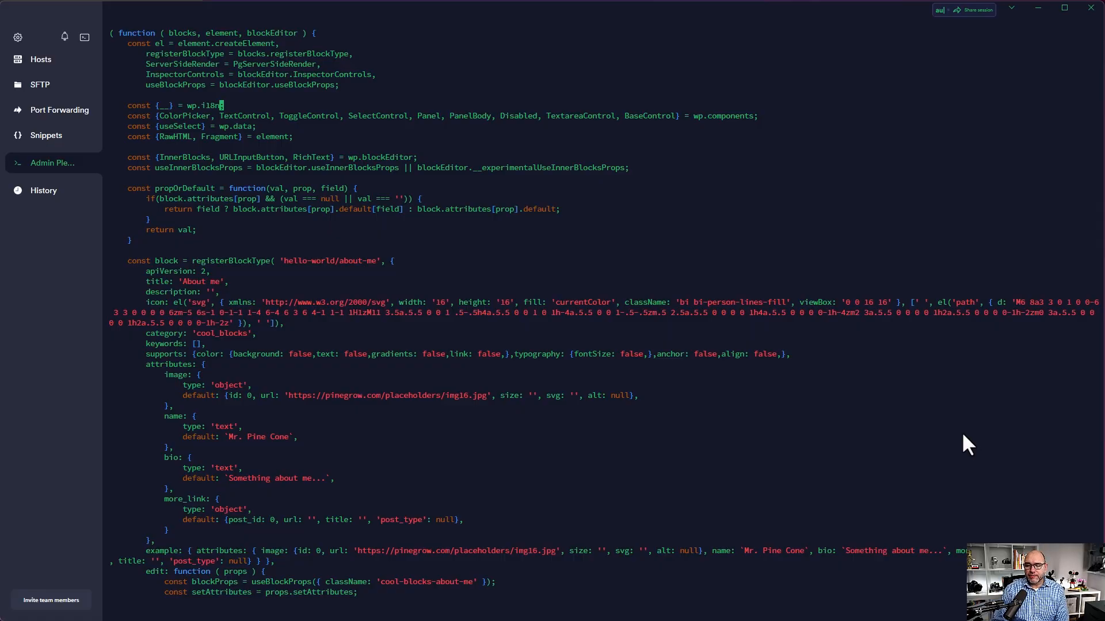
{"action": "scroll", "coordinate": [963, 435], "scroll_direction": "down", "scroll_amount": 18}
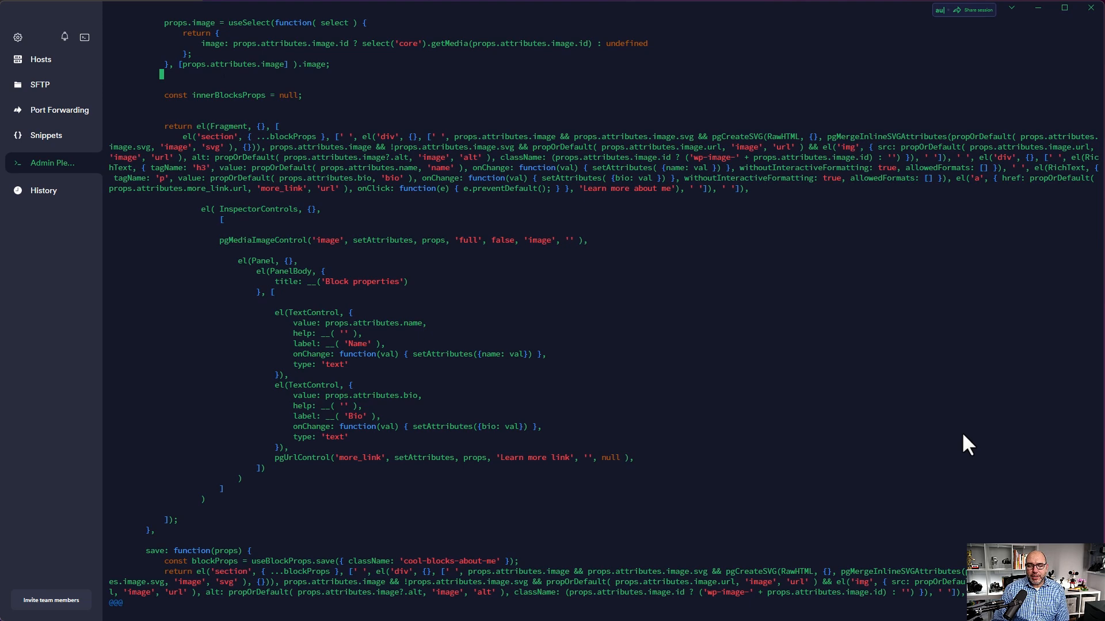
{"action": "scroll", "coordinate": [963, 435], "scroll_direction": "up", "scroll_amount": 18}
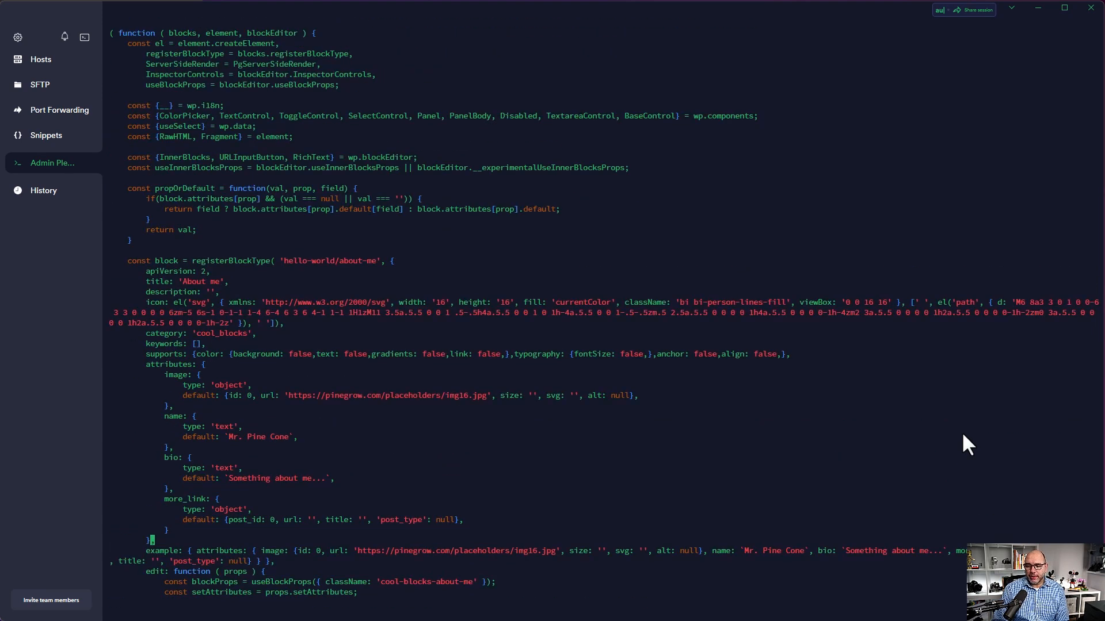
Switch back to the browser, reactivate the Pinegrow plugin and open the Hello World project
{"action": "key", "text": "alt+Tab"}
{"action": "left_click", "coordinate": [8, 68]}
{"action": "left_click", "coordinate": [43, 254]}
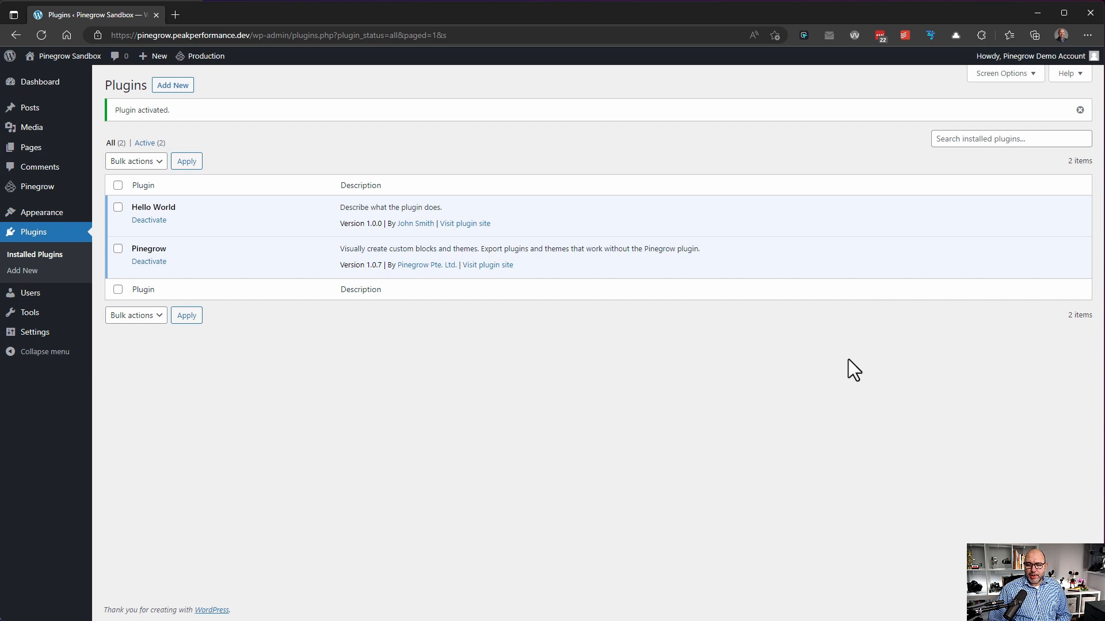
{"action": "left_click", "coordinate": [37, 186]}
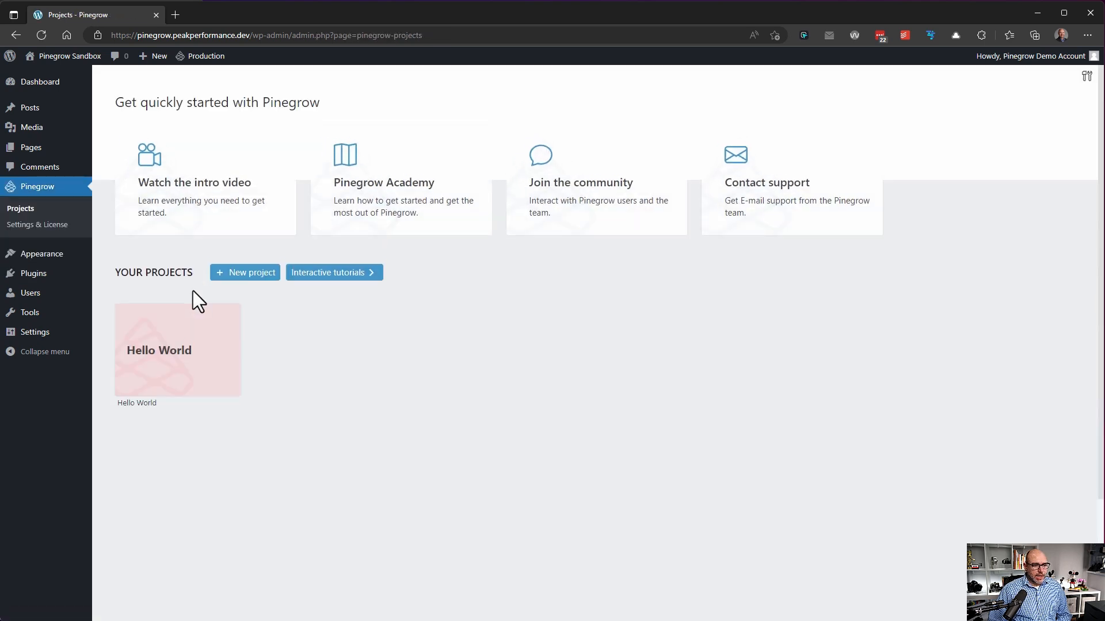
{"action": "left_click", "coordinate": [163, 351]}
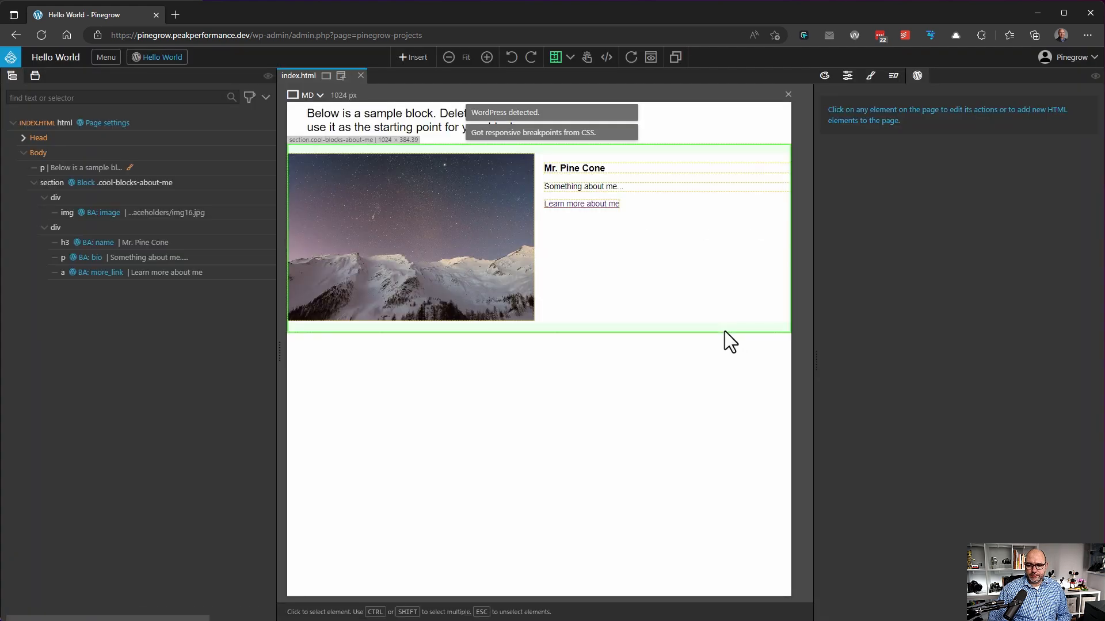
Add a second block attribute to the "Learn more about me" link with id more_text, title "Anchor Text", used as Content
{"action": "left_click", "coordinate": [155, 274]}
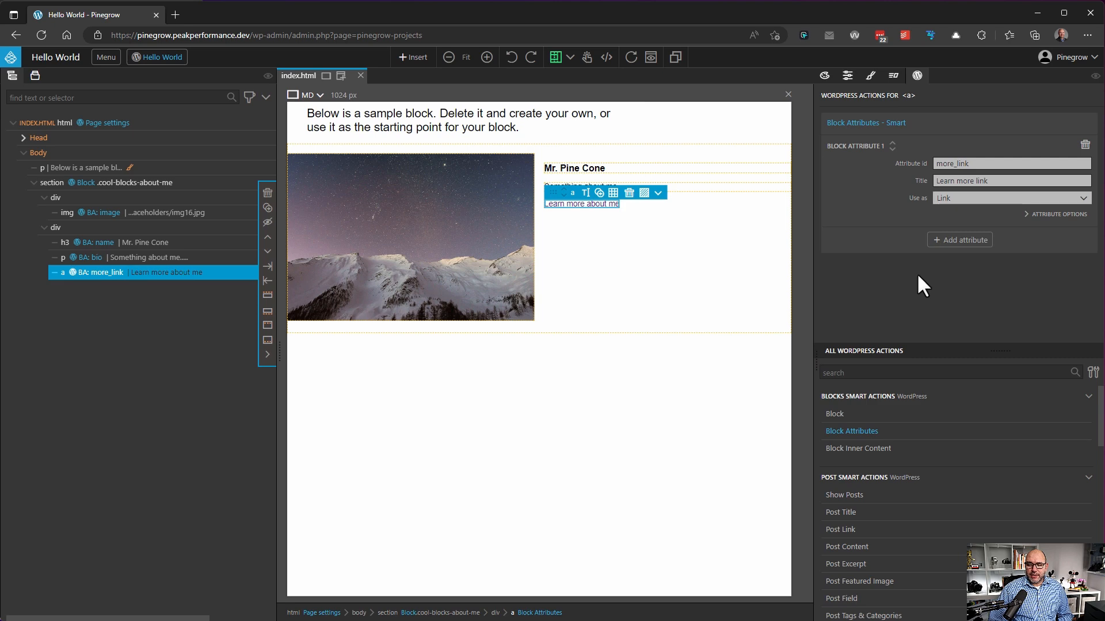
{"action": "left_click", "coordinate": [972, 240]}
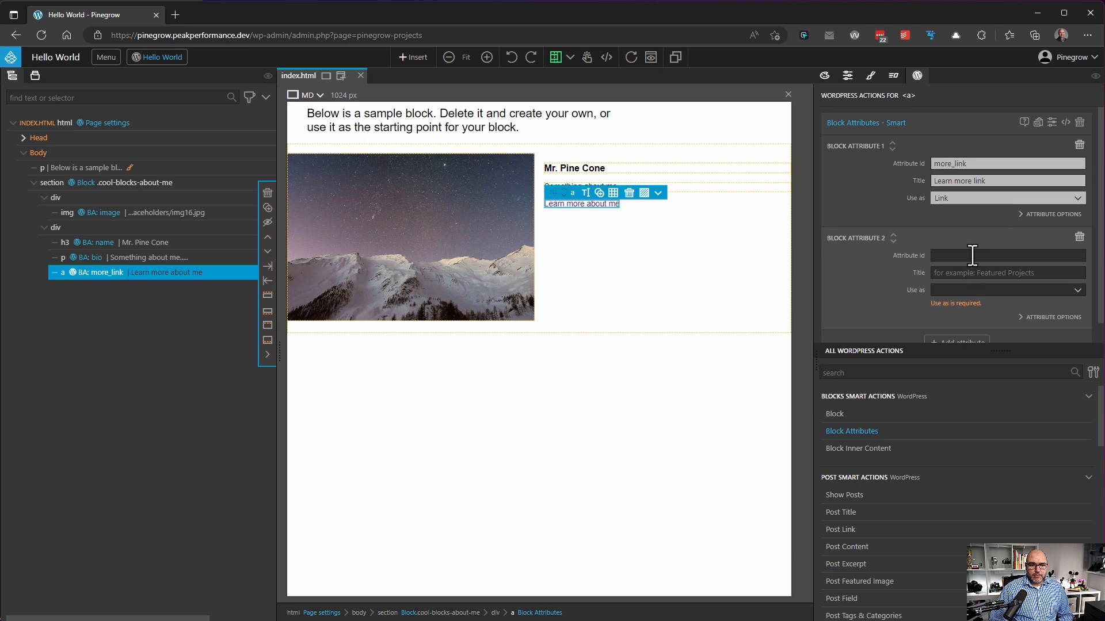
{"action": "left_click", "coordinate": [972, 255]}
{"action": "type", "text": "more_text"}
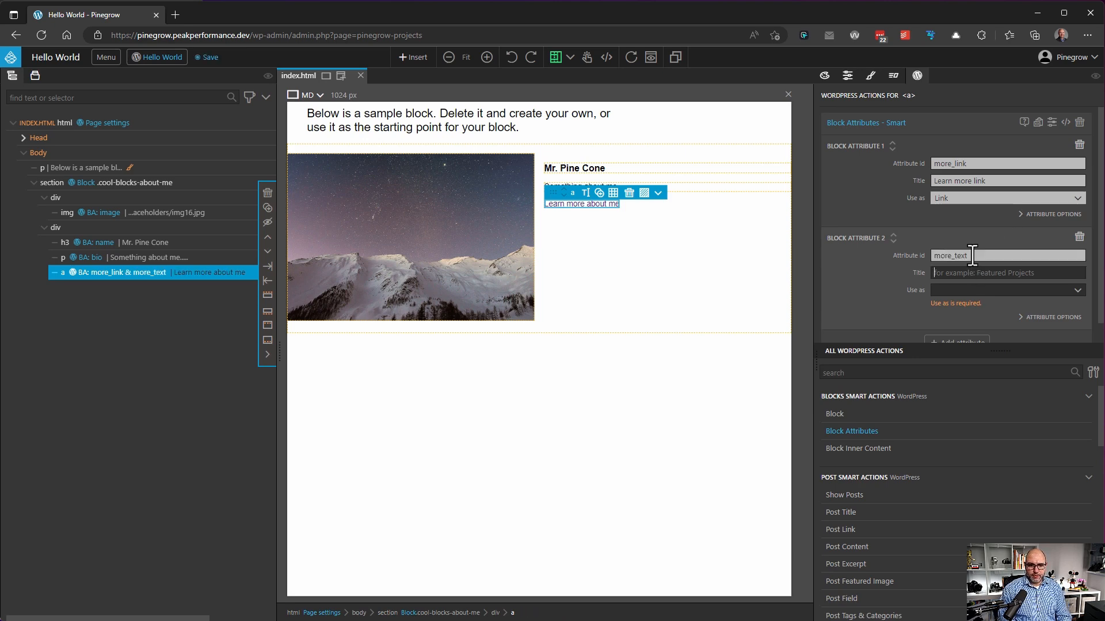
{"action": "key", "text": "Tab"}
{"action": "type", "text": "Anchir"}
{"action": "key", "text": "BackSpace"}
{"action": "key", "text": "BackSpace"}
{"action": "type", "text": "or Text"}
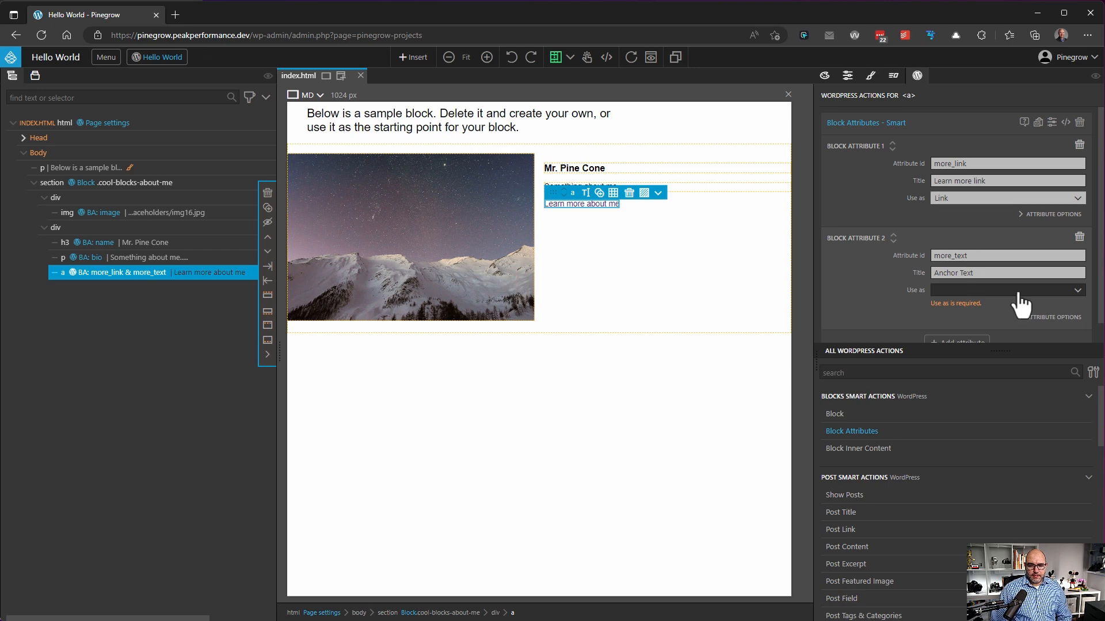
{"action": "left_click", "coordinate": [1021, 294]}
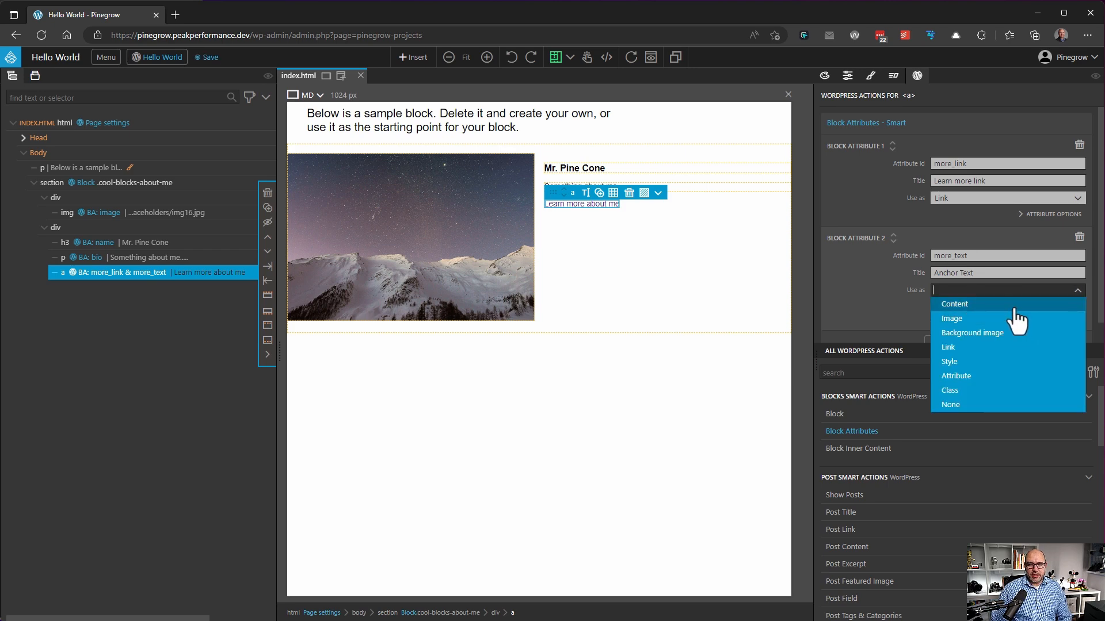
{"action": "left_click", "coordinate": [1015, 308]}
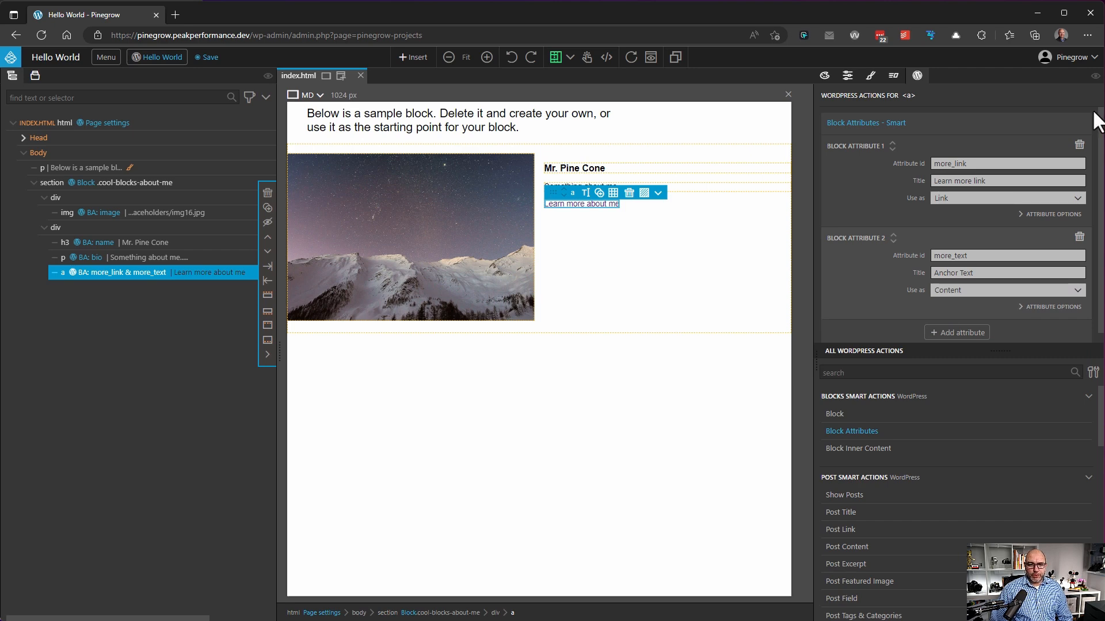
Preview the generated WordPress PHP code for the link's block attributes in an enlarged preview window, and close it
{"action": "left_click", "coordinate": [1066, 123]}
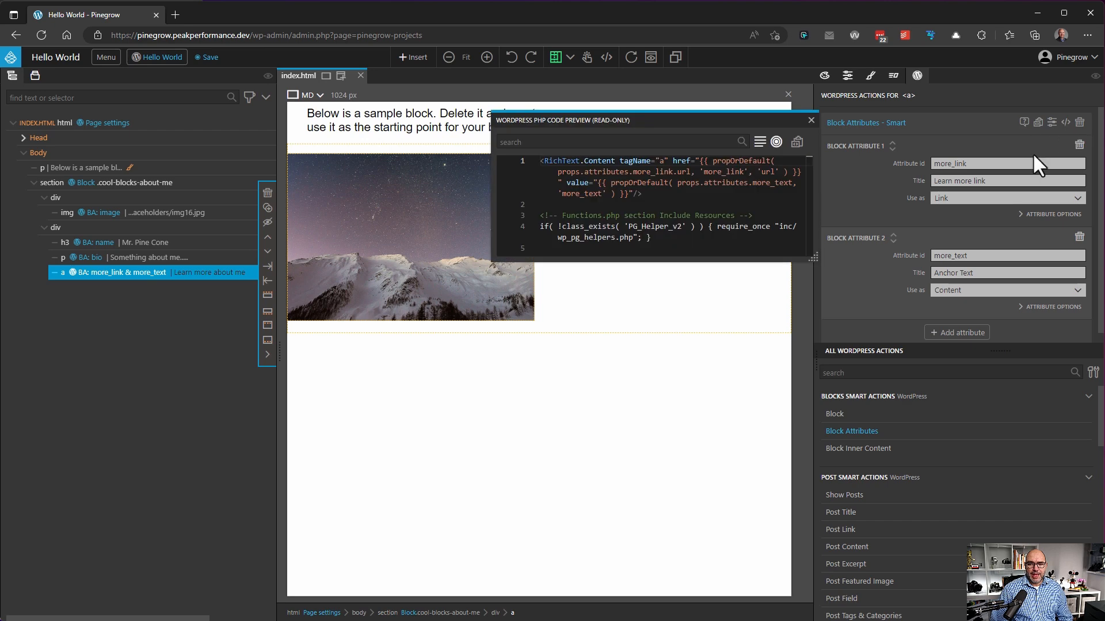
{"action": "left_click_drag", "start_coordinate": [813, 258], "coordinate": [892, 351]}
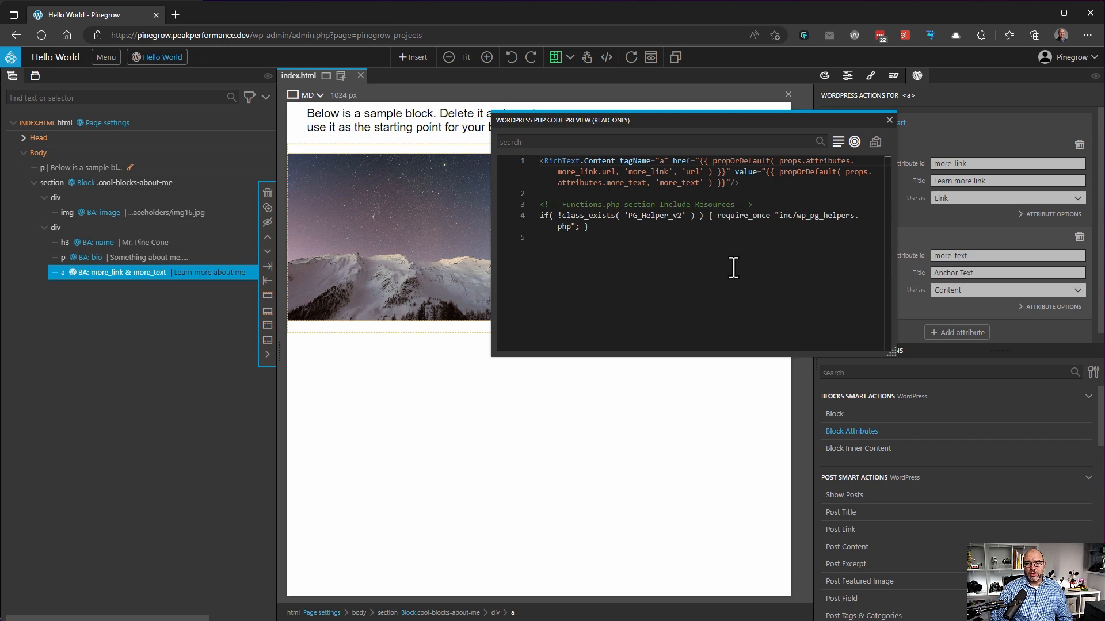
{"action": "left_click", "coordinate": [889, 120]}
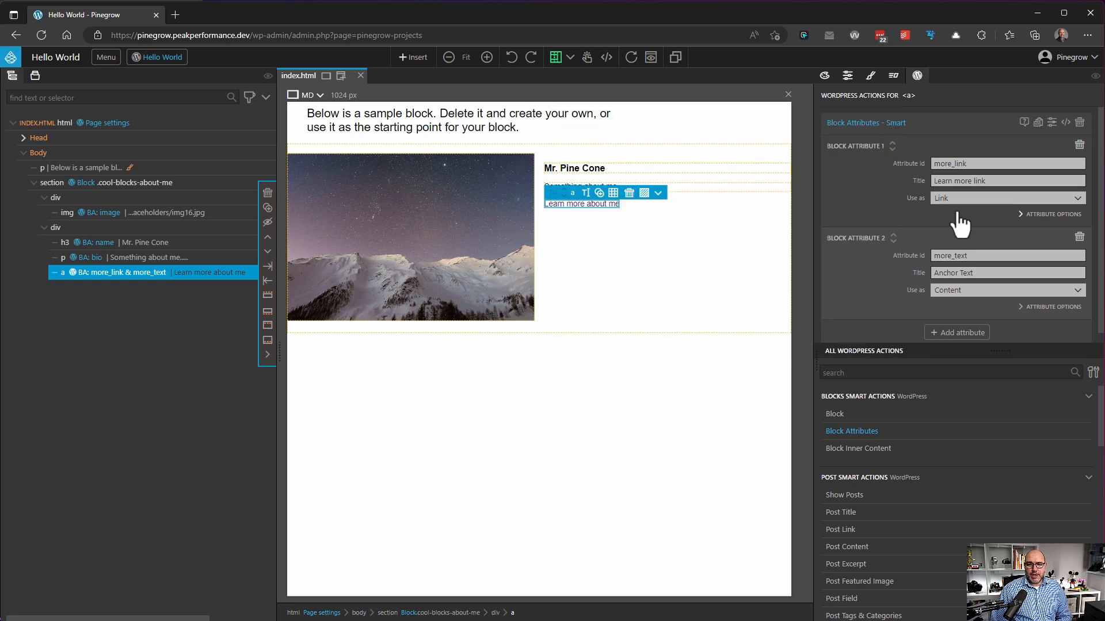
Replace the bio paragraph's Block Attributes action with Block Inner Content and save the project
{"action": "left_click", "coordinate": [131, 258]}
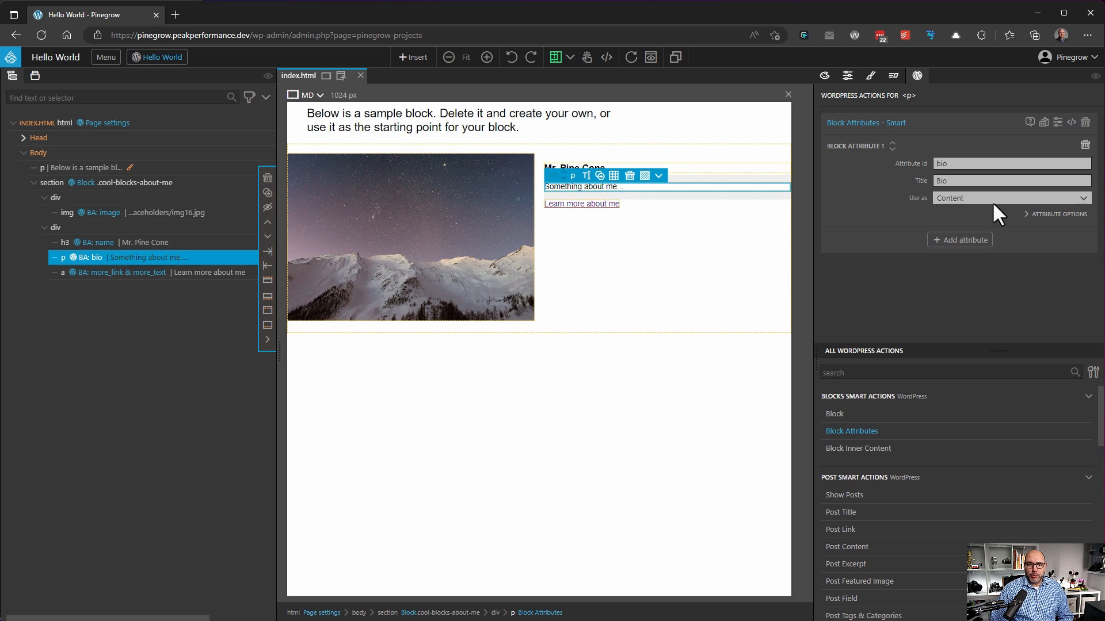
{"action": "left_click", "coordinate": [1086, 124]}
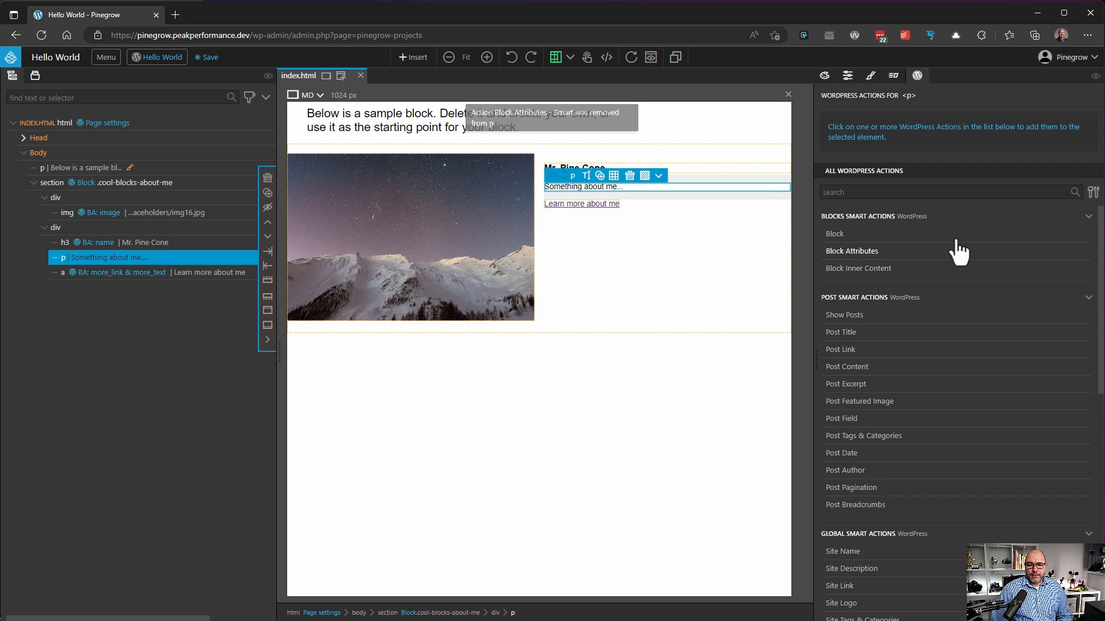
{"action": "left_click", "coordinate": [862, 269]}
{"action": "left_click", "coordinate": [201, 57]}
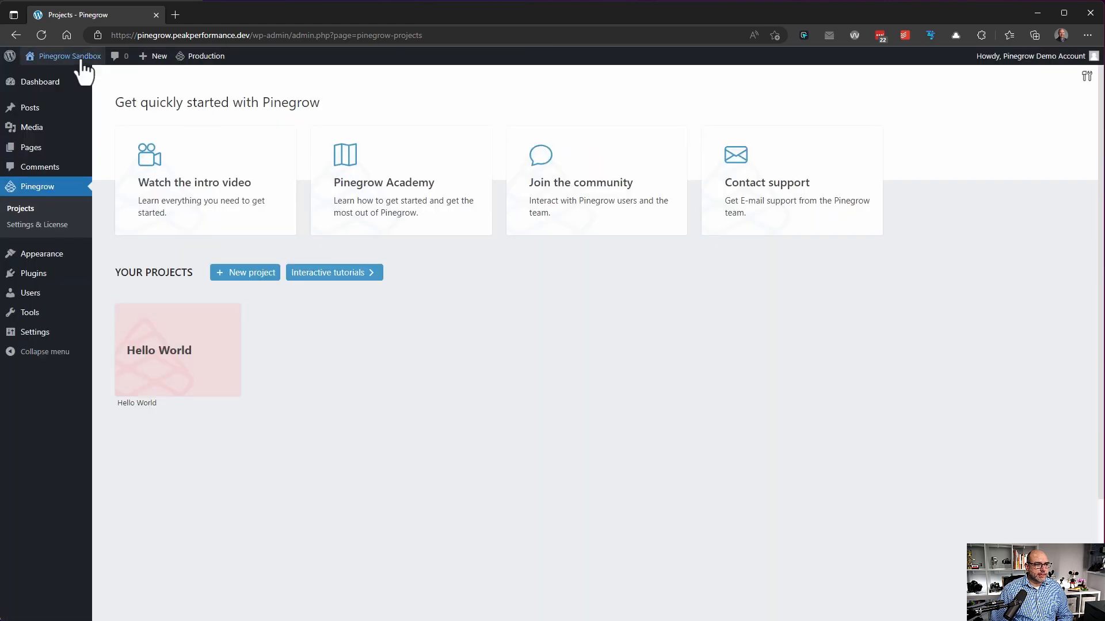
Open the site's Home page for editing and run block recovery on the About me block
{"action": "left_click", "coordinate": [72, 56]}
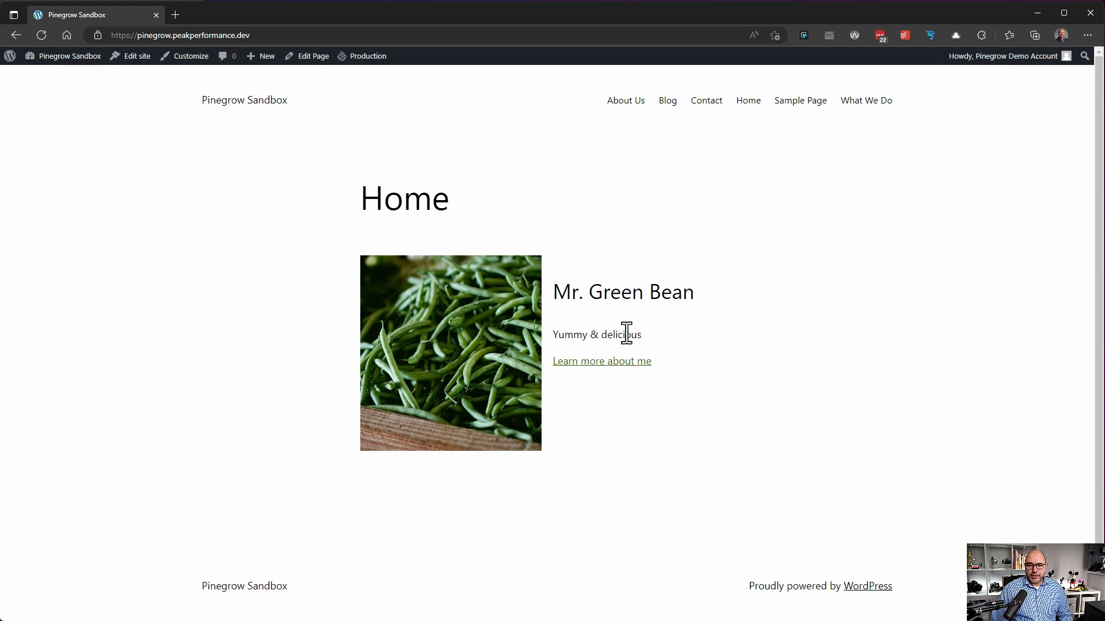
{"action": "left_click", "coordinate": [313, 63]}
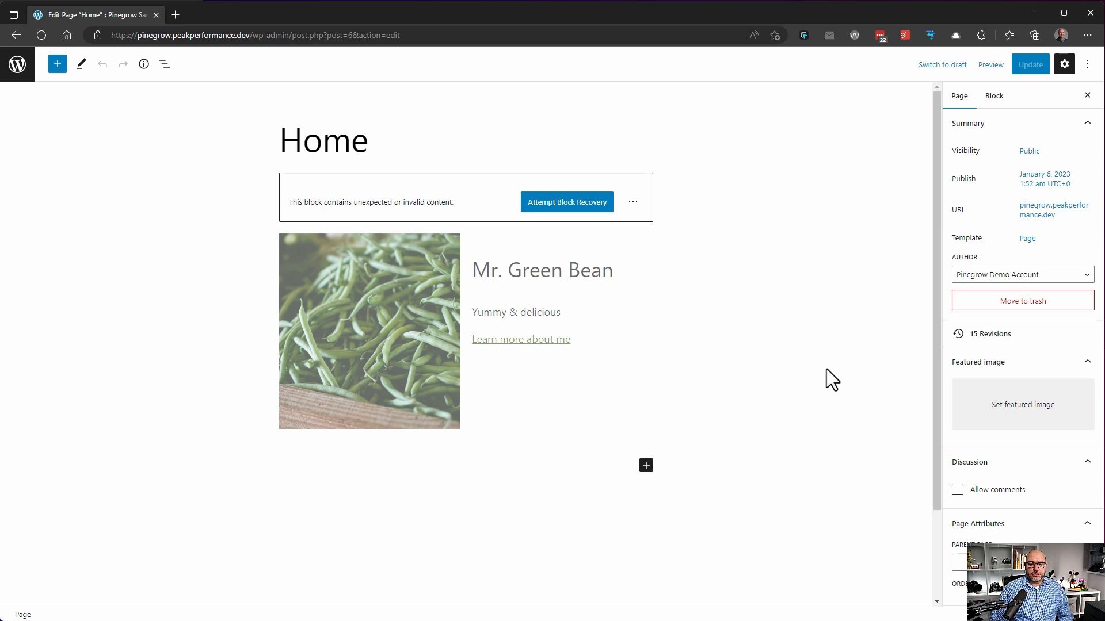
{"action": "left_click", "coordinate": [581, 211]}
{"action": "left_click", "coordinate": [581, 211]}
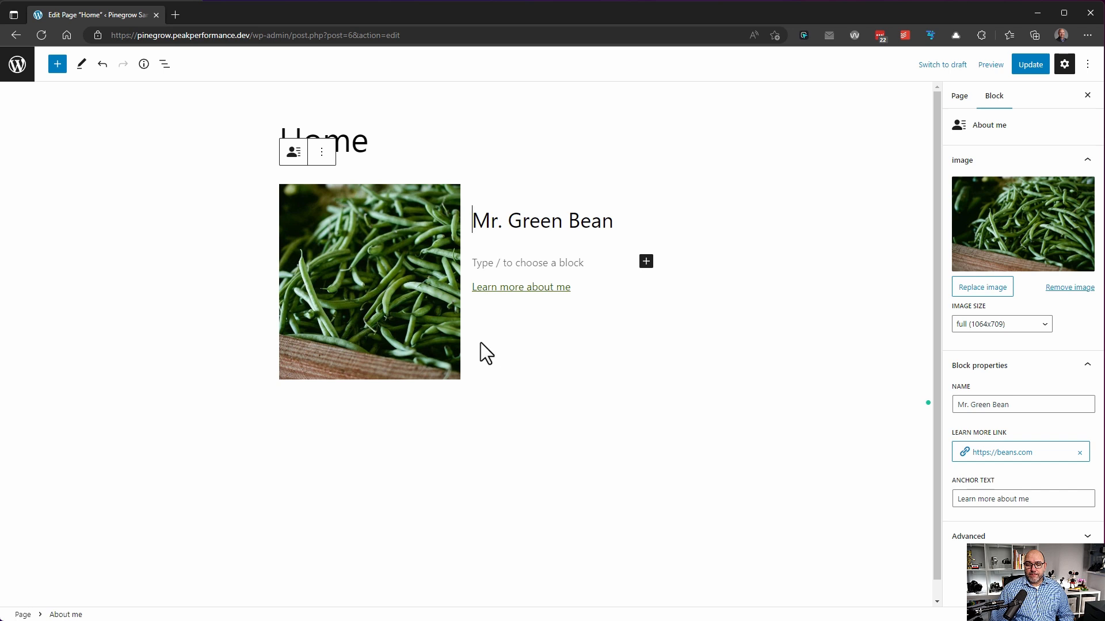
Insert a Quote block into the About me block's inner area, reading "I like green things" with the citation "Mr. Bean"
{"action": "left_click", "coordinate": [530, 262]}
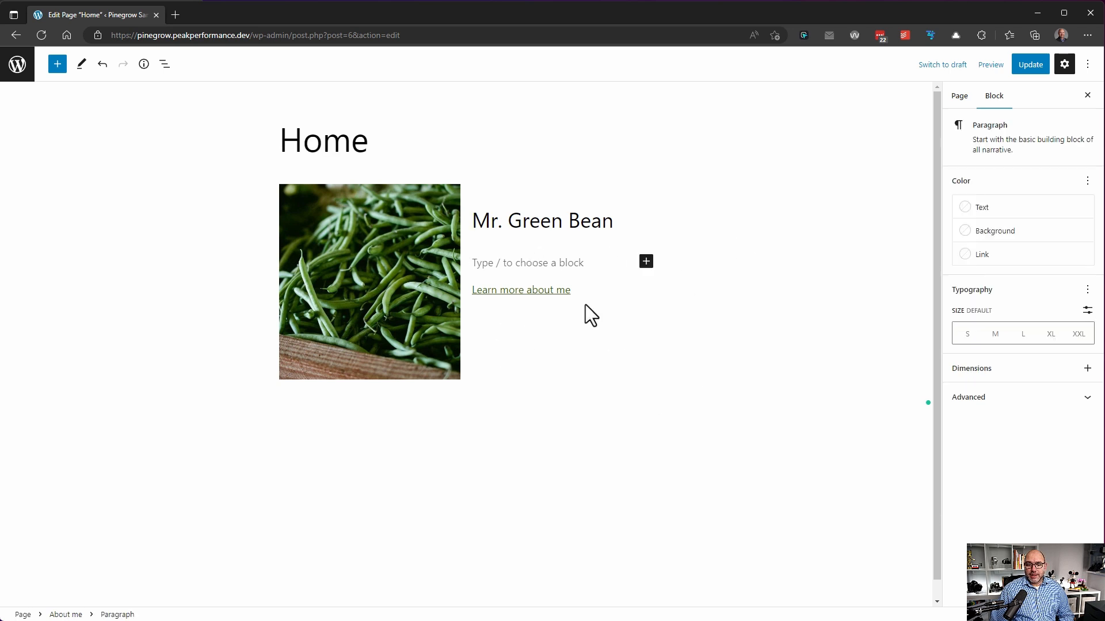
{"action": "left_click", "coordinate": [647, 262]}
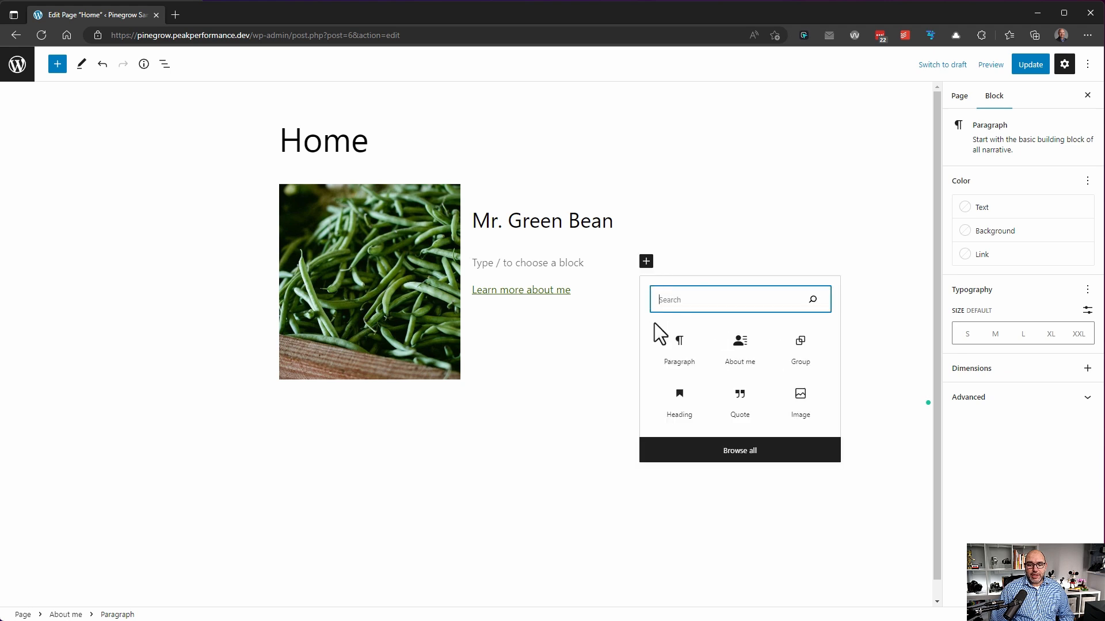
{"action": "left_click", "coordinate": [740, 400]}
{"action": "type", "text": "I like green things"}
{"action": "left_click", "coordinate": [516, 290]}
{"action": "type", "text": "Mr. Bean"}
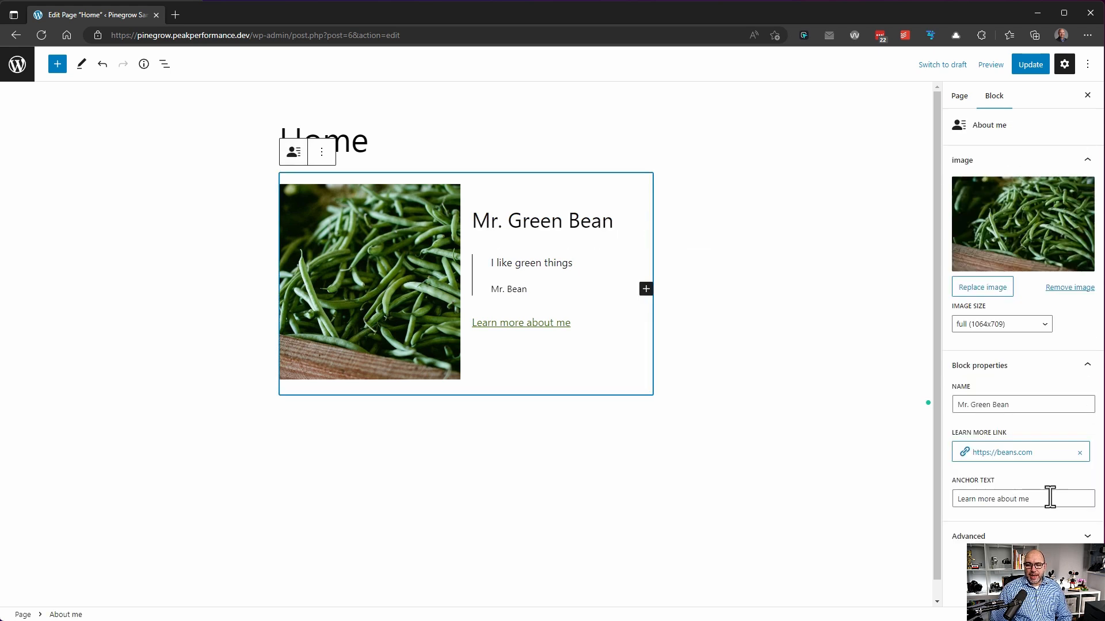
Set the About me block's anchor text to "Beans Beans Beans", and update and view the Home page
{"action": "left_click", "coordinate": [1052, 497]}
{"action": "key", "text": "ctrl+a"}
{"action": "type", "text": "Beans Beans Beans"}
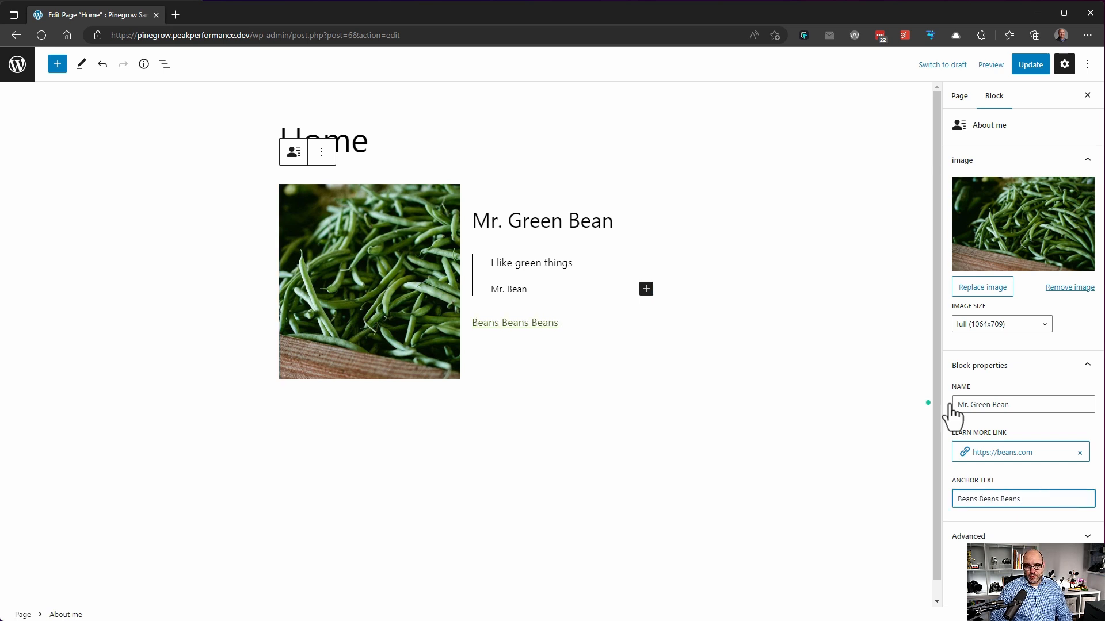
{"action": "left_click", "coordinate": [1030, 67]}
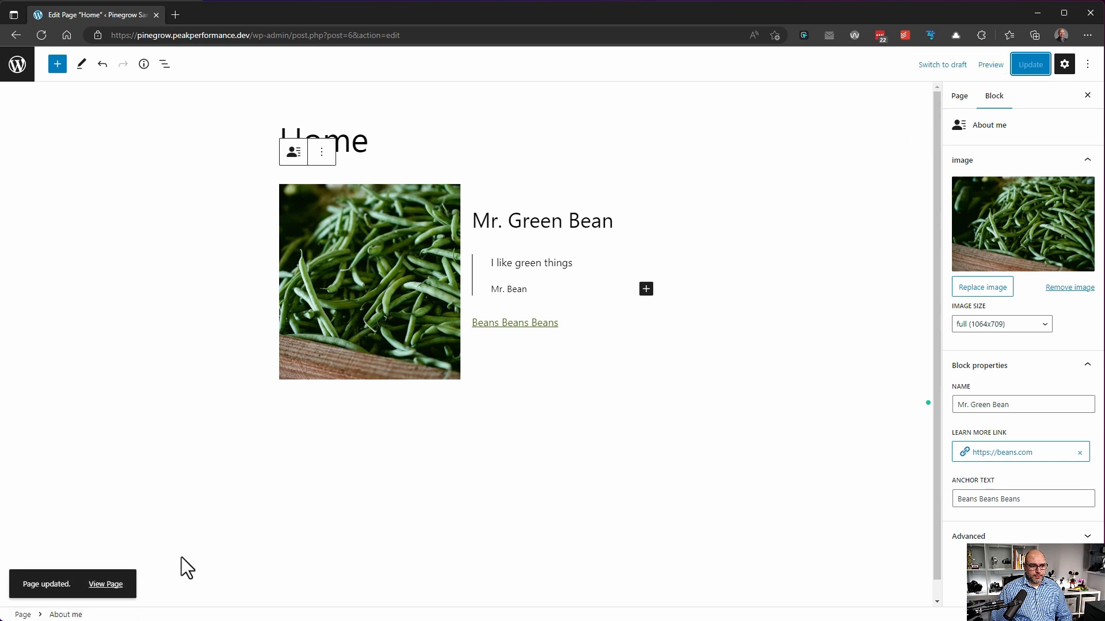
{"action": "left_click", "coordinate": [113, 585]}
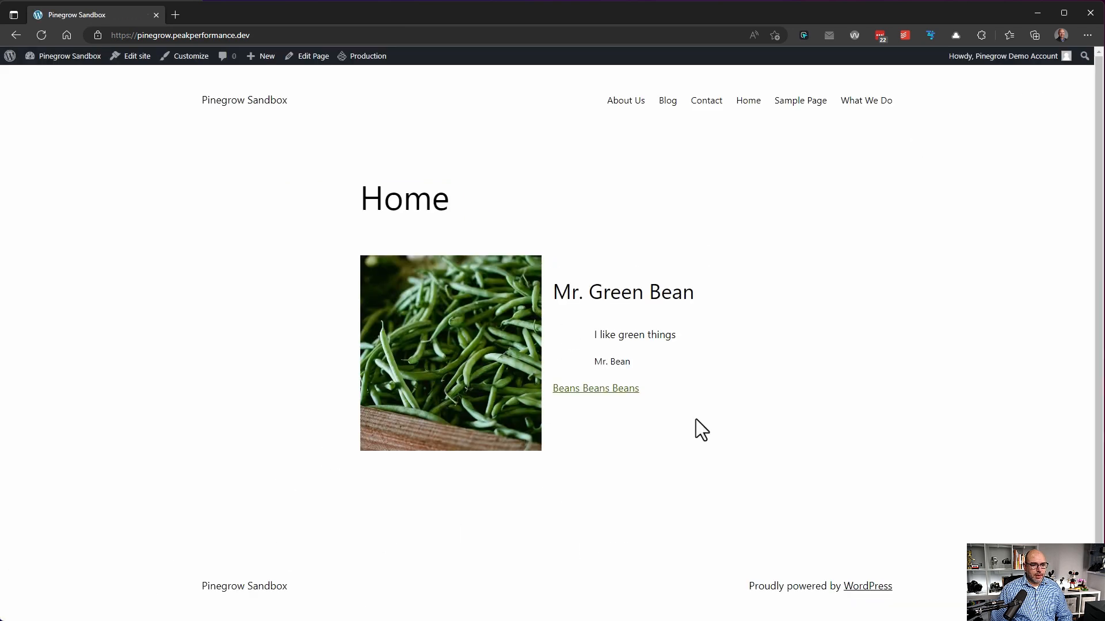
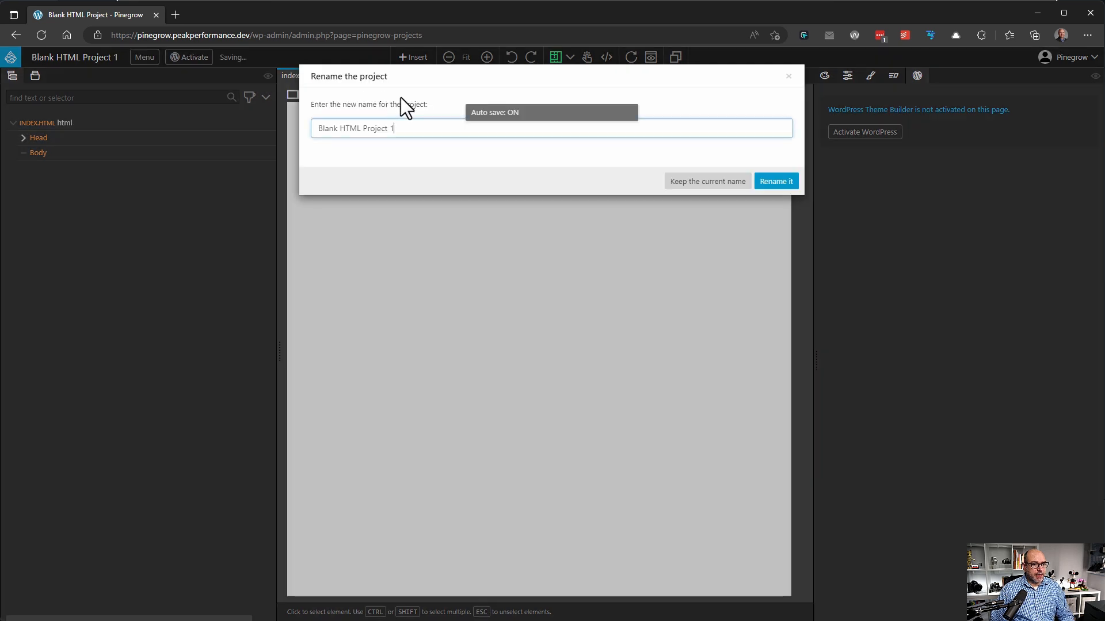
Rename the new blank HTML project to "Company X" and activate WordPress for it with the Plugin project type
{"action": "type", "text": "Company X"}
{"action": "key", "text": "Return"}
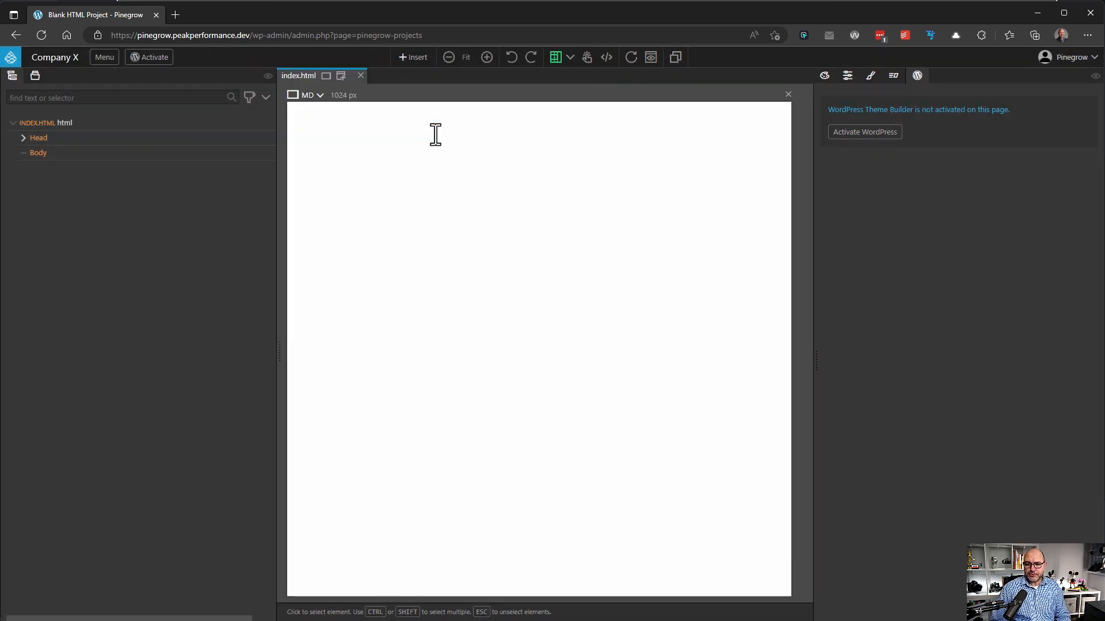
{"action": "left_click", "coordinate": [151, 60]}
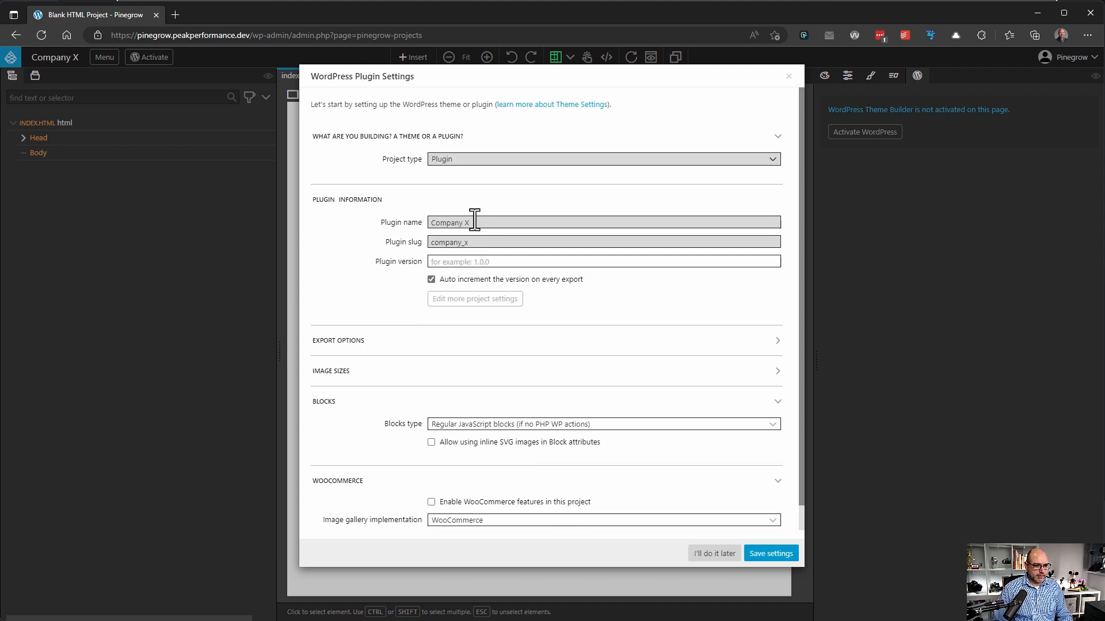
{"action": "left_click", "coordinate": [771, 553]}
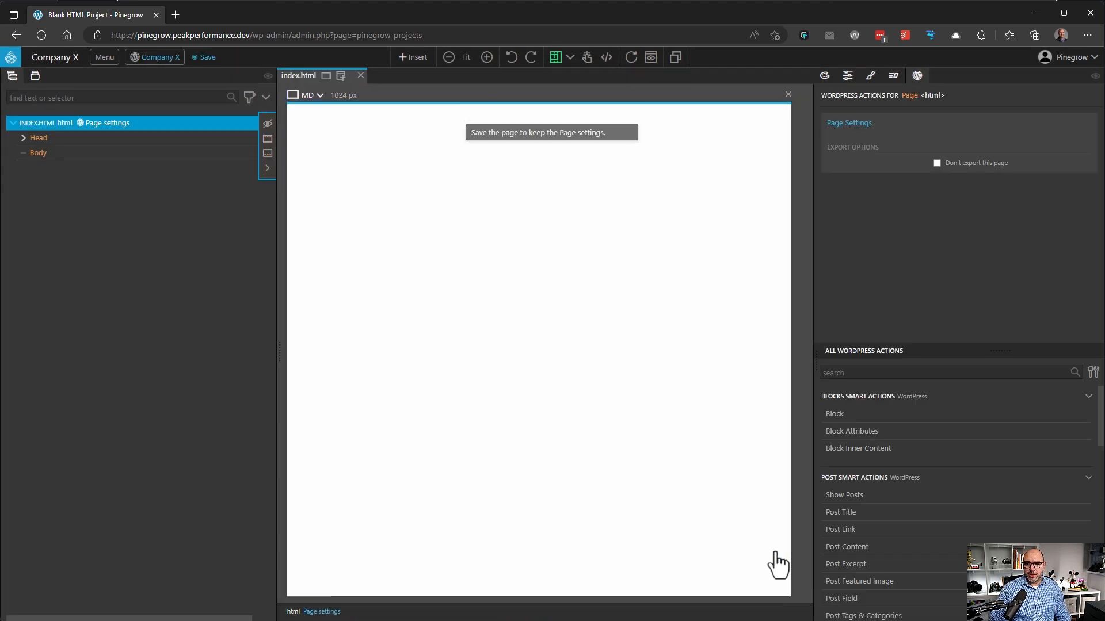
Switch to the CodePen "Build A CSS Grid Website", show its compiled HTML and CSS, and copy all of the compiled HTML
{"action": "left_click_drag", "start_coordinate": [0, 101], "coordinate": [713, 19]}
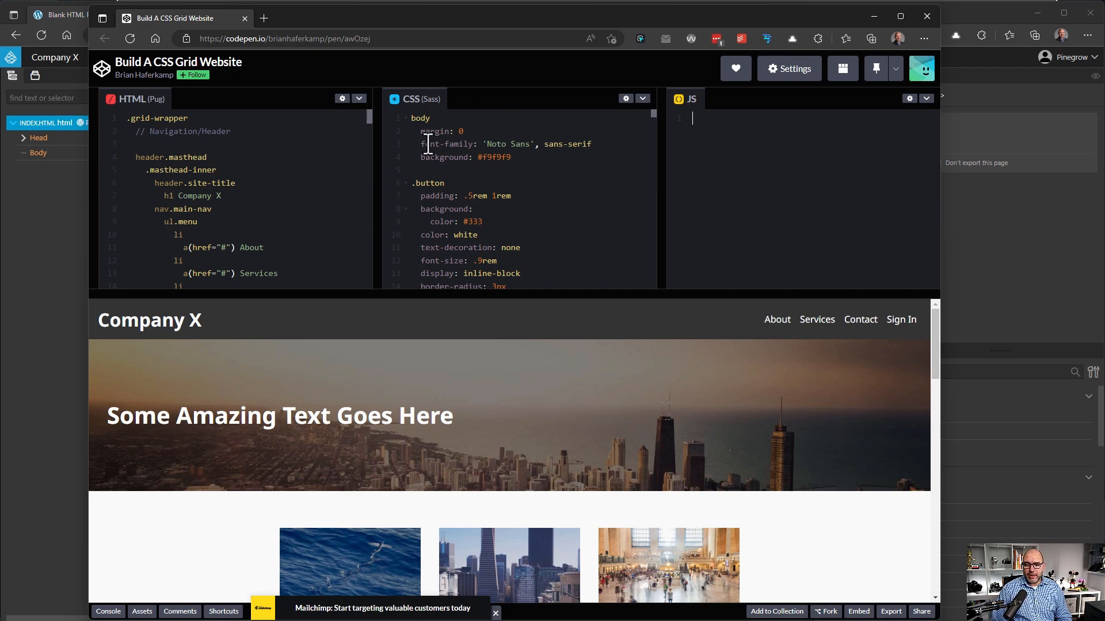
{"action": "left_click", "coordinate": [359, 98]}
{"action": "left_click", "coordinate": [340, 122]}
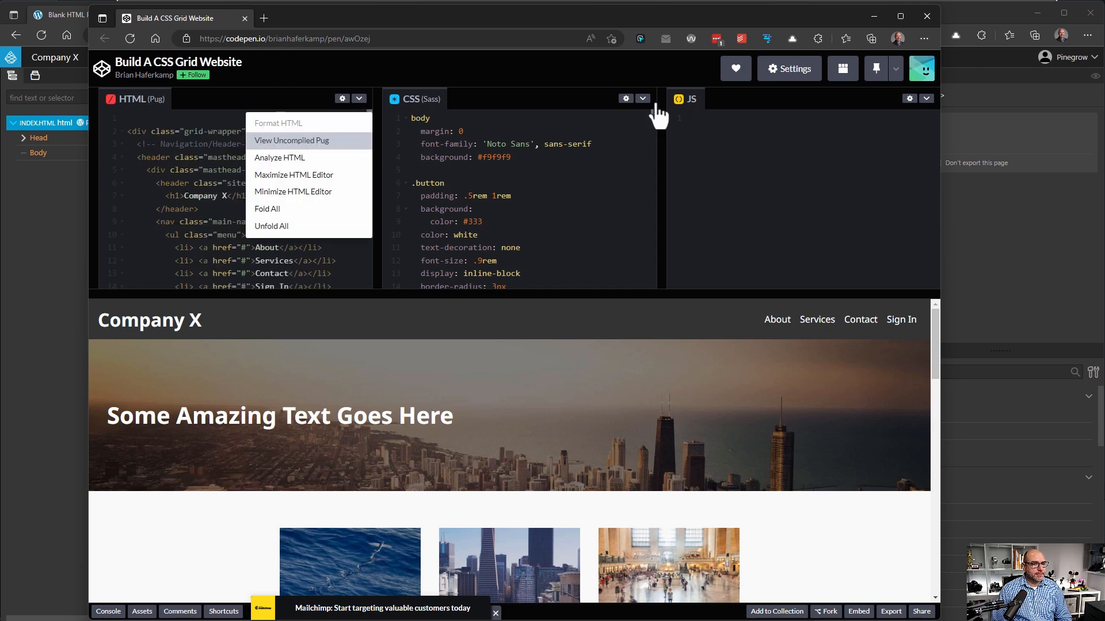
{"action": "left_click", "coordinate": [642, 99]}
{"action": "left_click", "coordinate": [593, 124]}
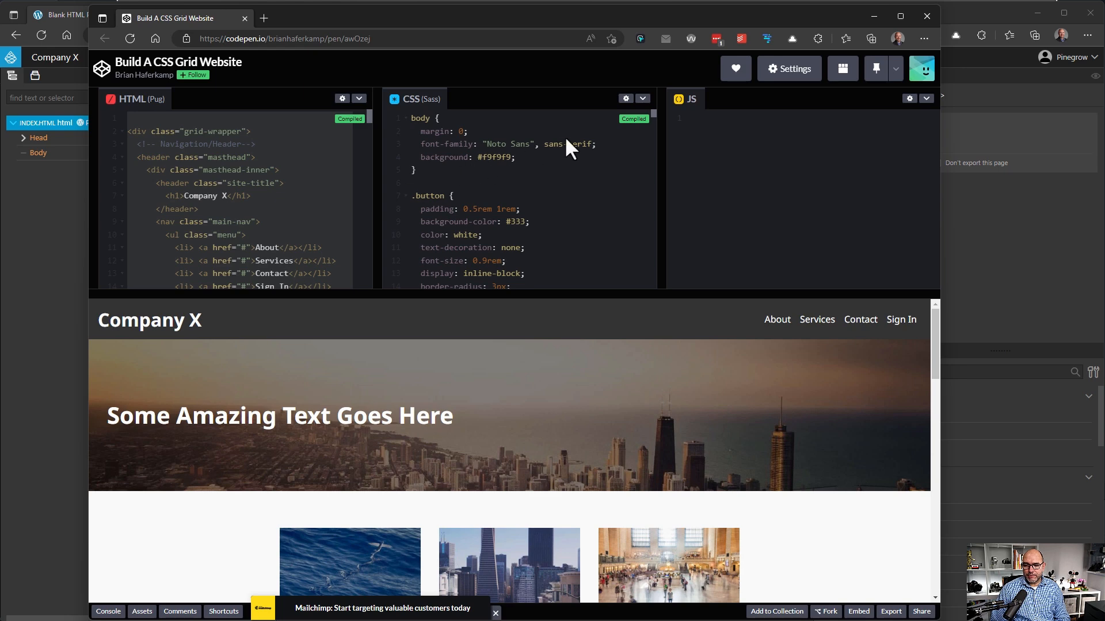
{"action": "left_click_drag", "start_coordinate": [800, 17], "coordinate": [0, 69]}
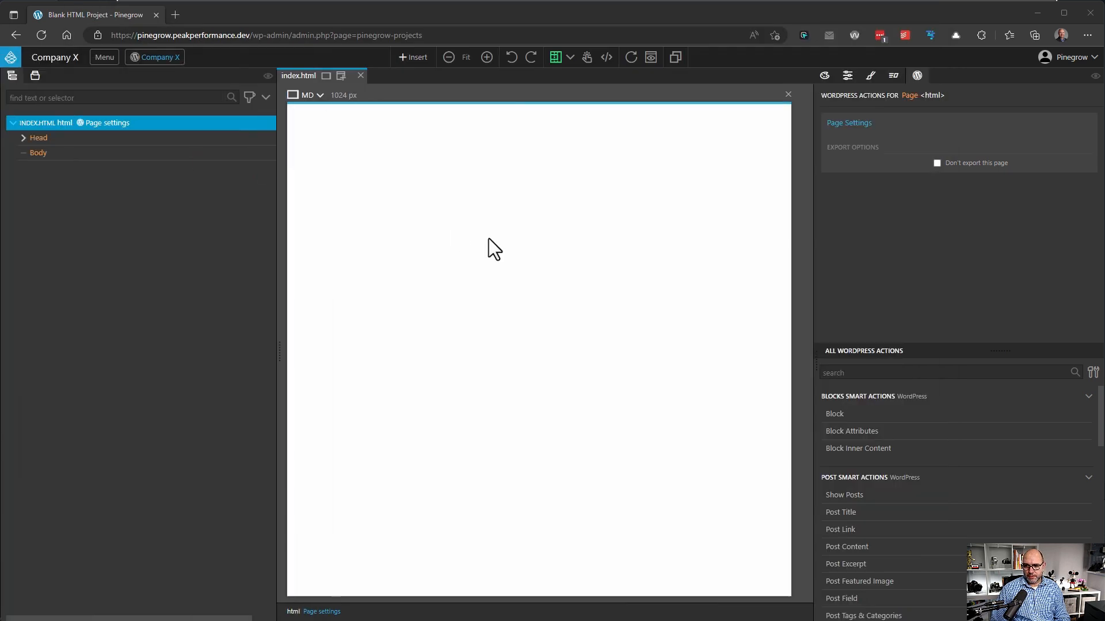
Insert the copied HTML code into the page Body in Pinegrow as the div.grid-wrapper element
{"action": "left_click", "coordinate": [415, 61]}
{"action": "left_click", "coordinate": [507, 166]}
{"action": "key", "text": "ctrl+v"}
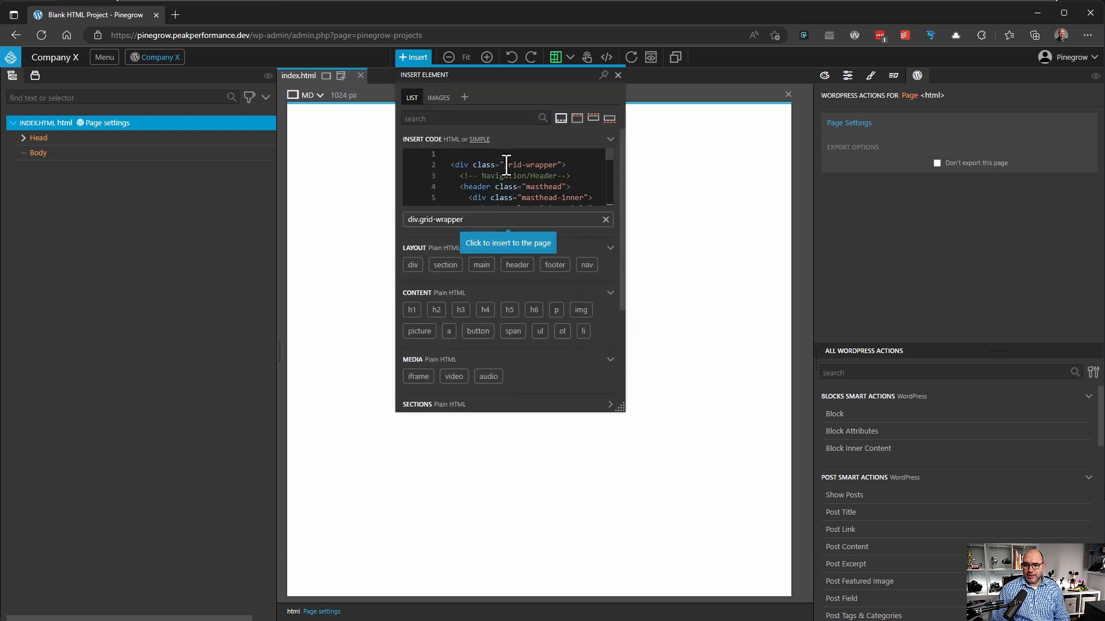
{"action": "mouse_move", "coordinate": [522, 218]}
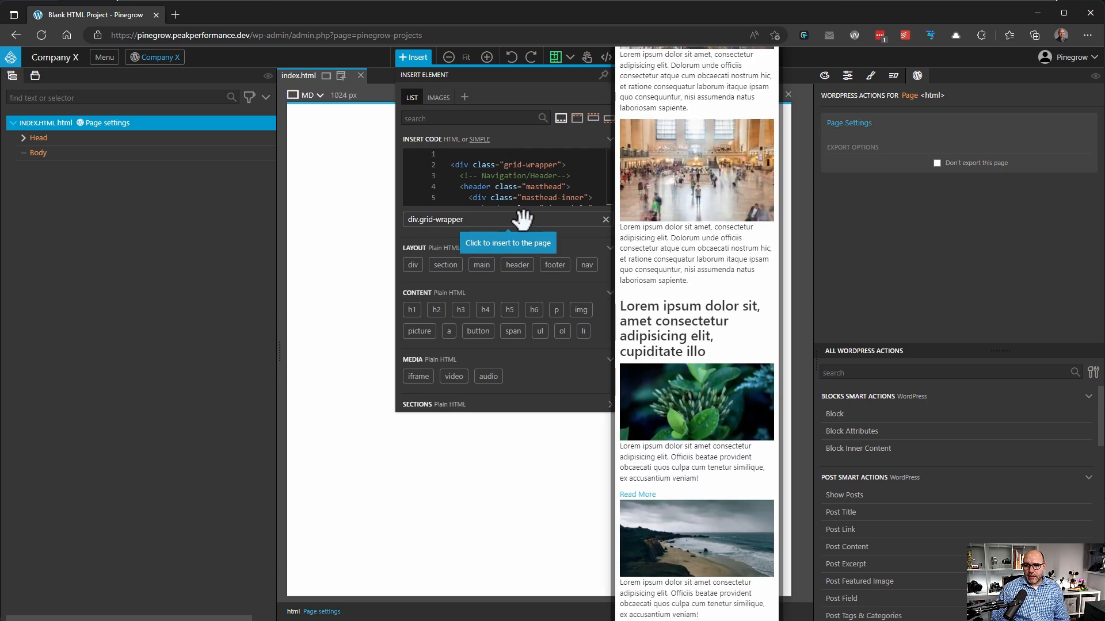
{"action": "left_click_drag", "start_coordinate": [522, 217], "coordinate": [200, 166]}
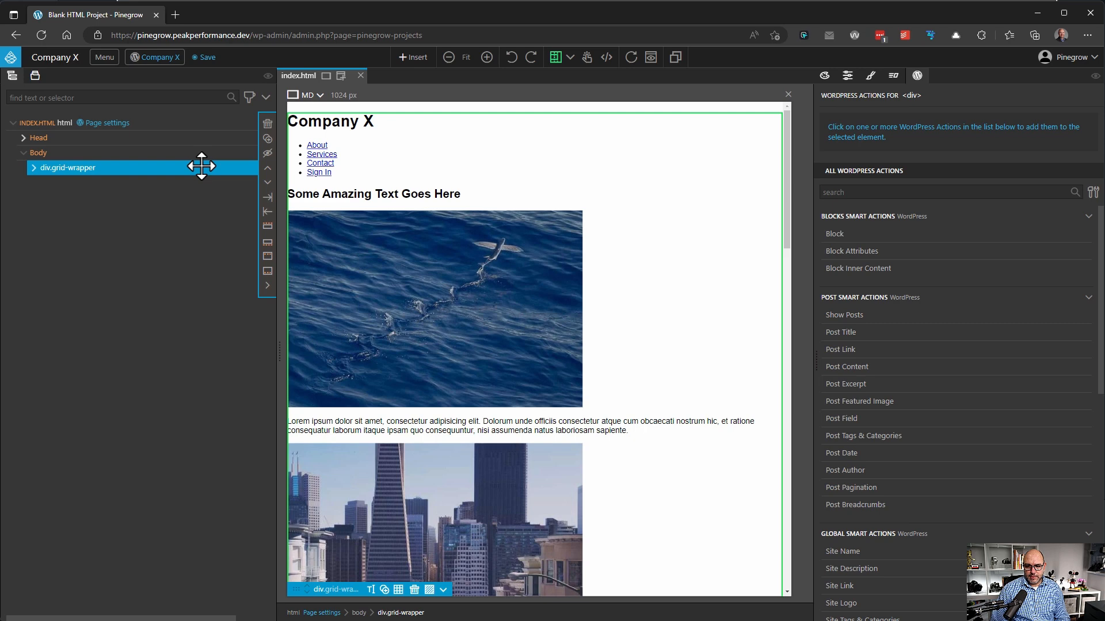
Save the page and copy all of the compiled CSS from the CodePen "Build A CSS Grid Website"
{"action": "left_click_drag", "start_coordinate": [661, 1], "coordinate": [668, 72]}
{"action": "left_click", "coordinate": [581, 242]}
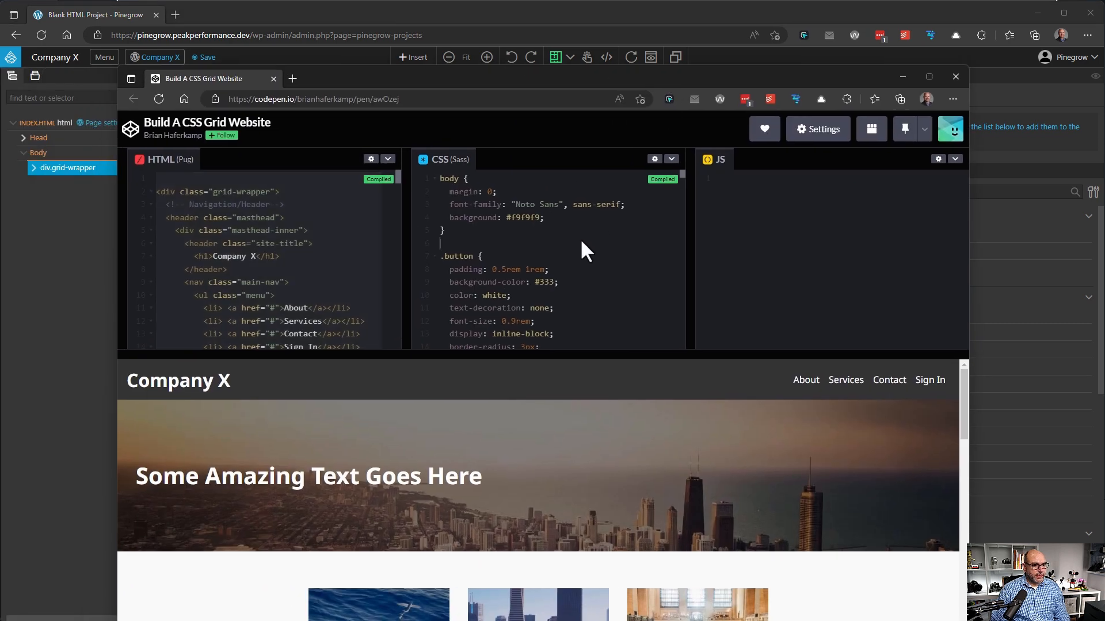
{"action": "key", "text": "ctrl+a"}
{"action": "left_click_drag", "start_coordinate": [764, 81], "coordinate": [0, 74]}
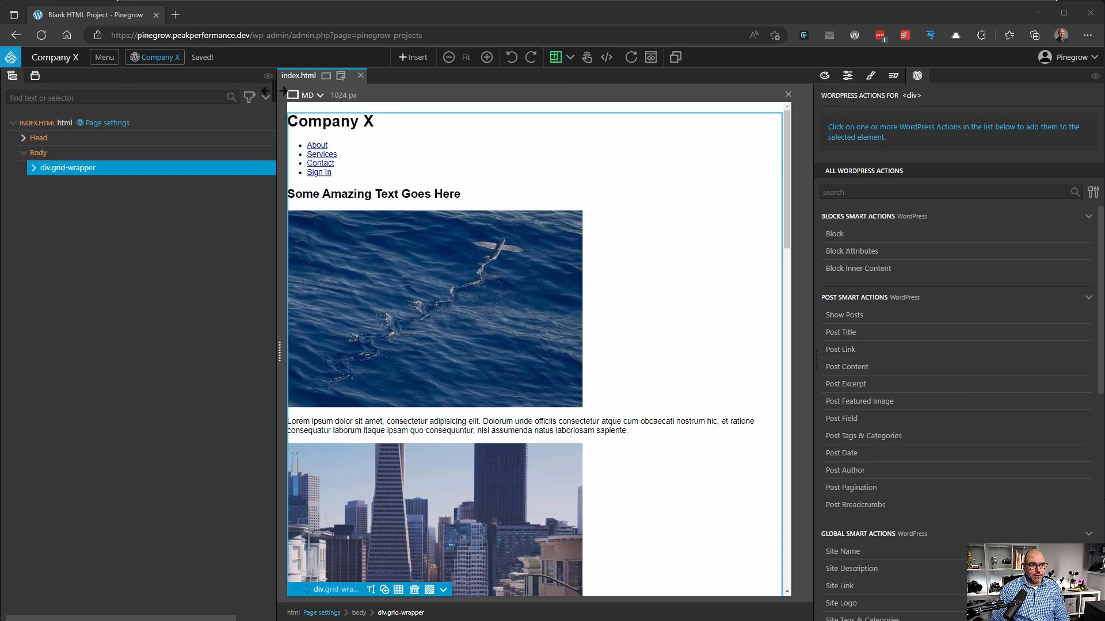
Paste the copied CSS into the project's css/style.css in the code editor, save it and close the file
{"action": "left_click", "coordinate": [35, 75]}
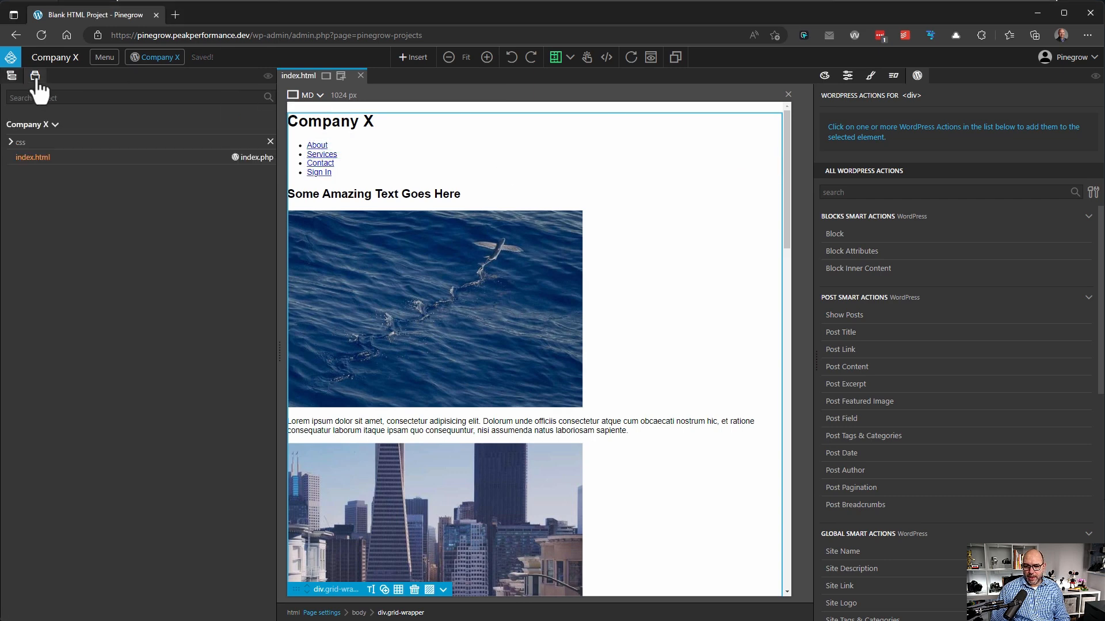
{"action": "left_click", "coordinate": [11, 143]}
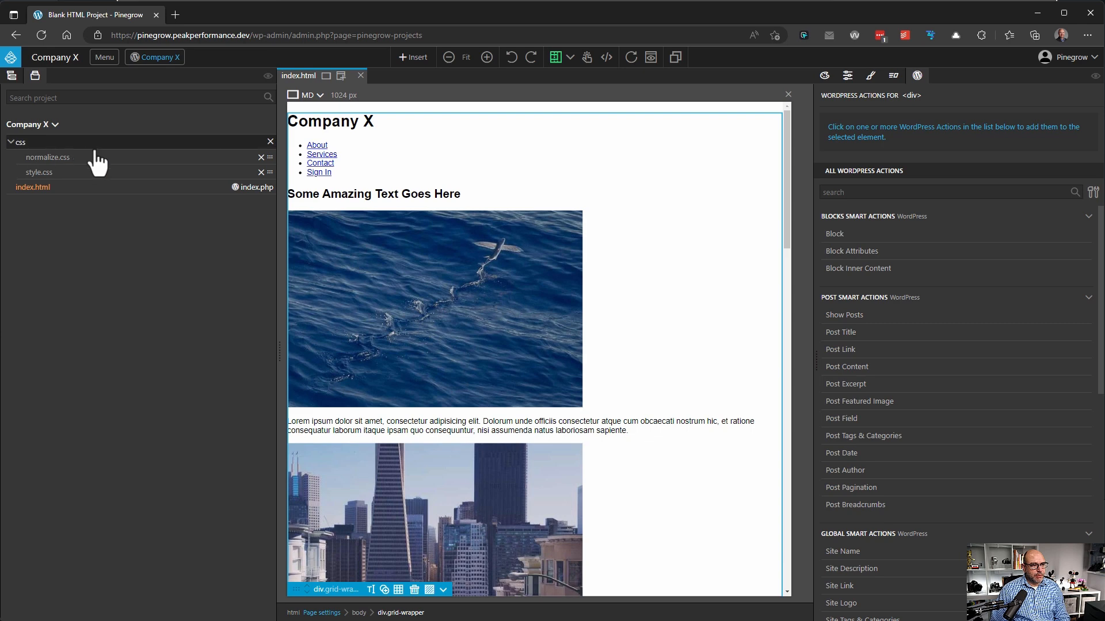
{"action": "right_click", "coordinate": [44, 172]}
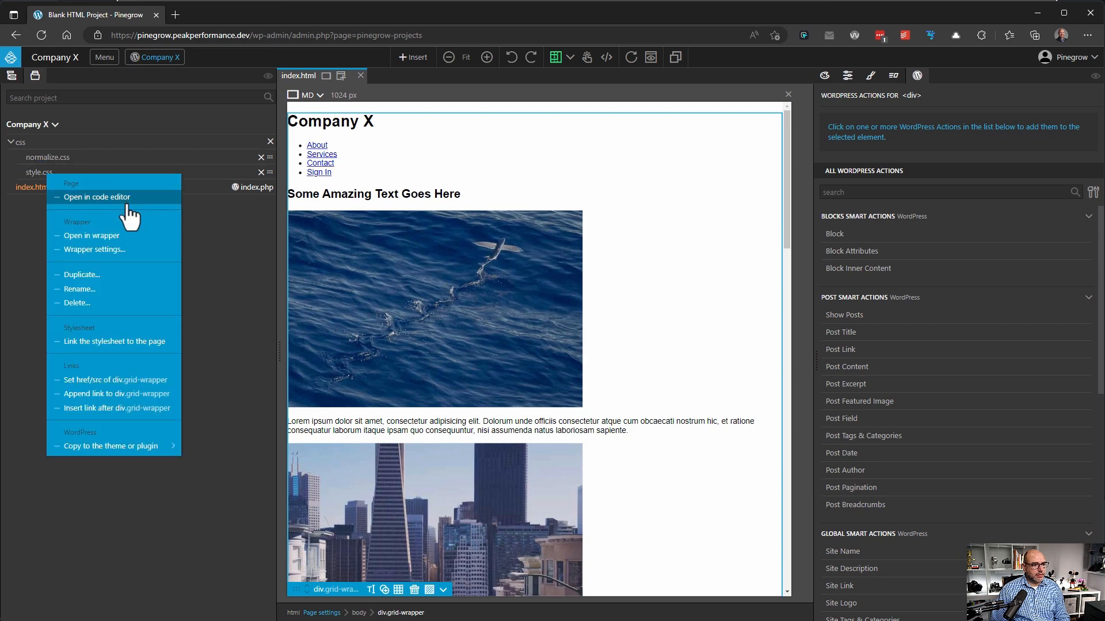
{"action": "left_click", "coordinate": [147, 197]}
{"action": "key", "text": "ctrl+v"}
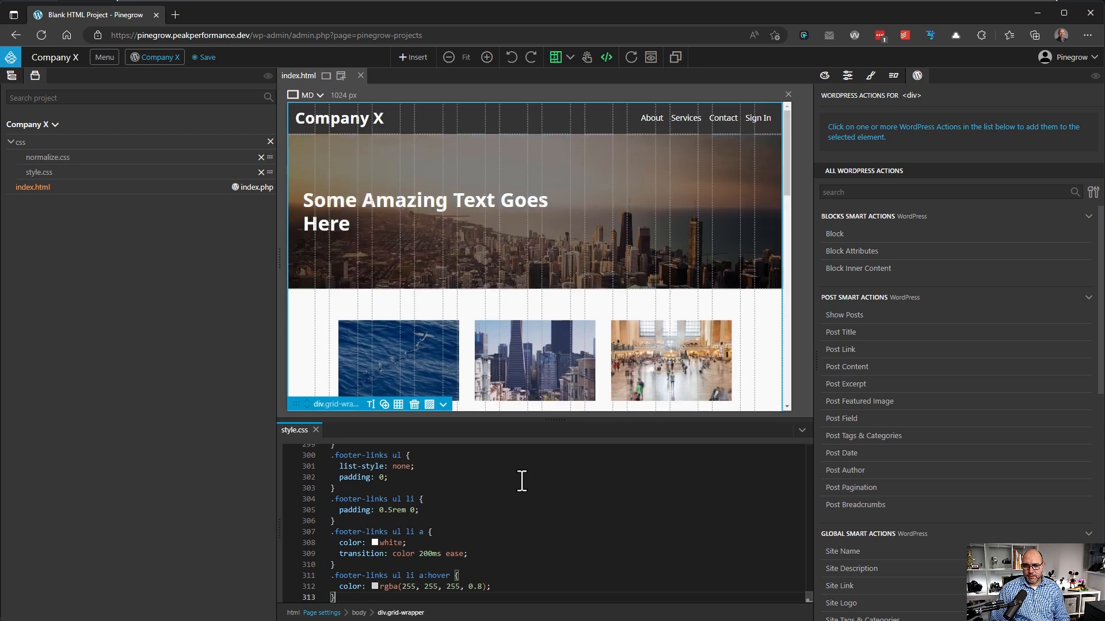
{"action": "left_click", "coordinate": [316, 432]}
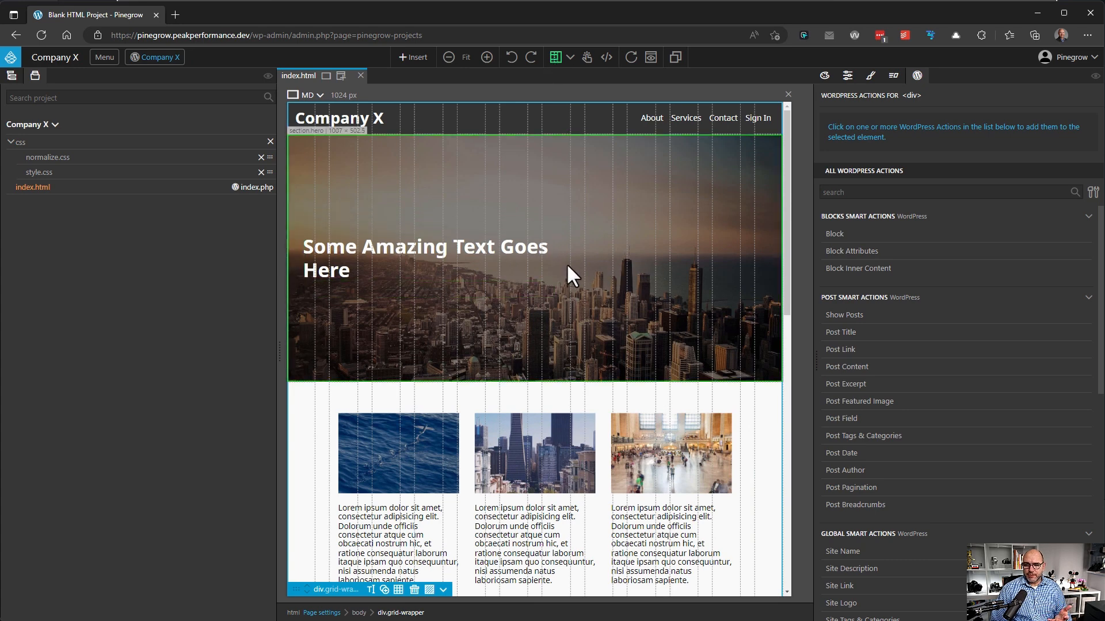
Turn the page's display helpers off and back on
{"action": "left_click", "coordinate": [556, 58]}
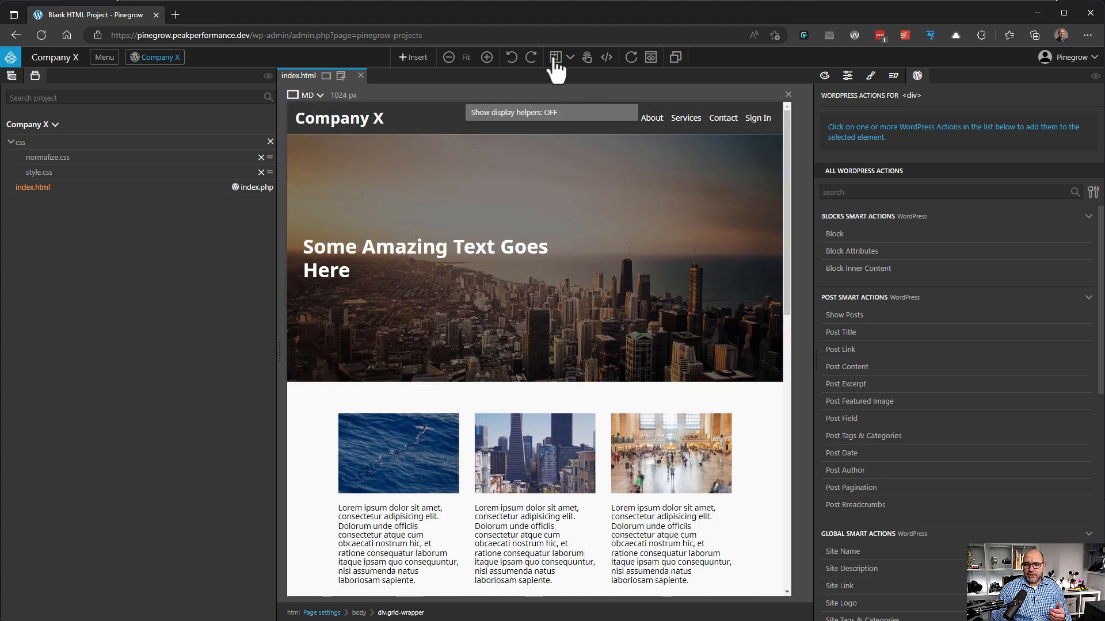
{"action": "left_click", "coordinate": [555, 58]}
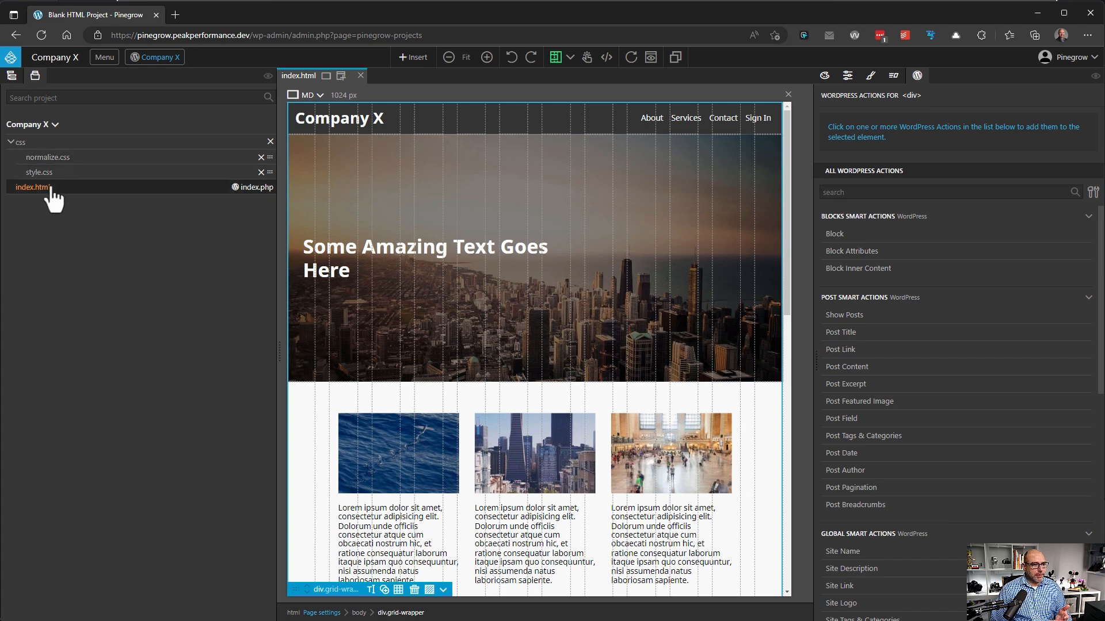
Examine the page's element tree by expanding div.grid-wrapper and collapsing its header, hero, features, callout and blog sections
{"action": "left_click", "coordinate": [16, 79]}
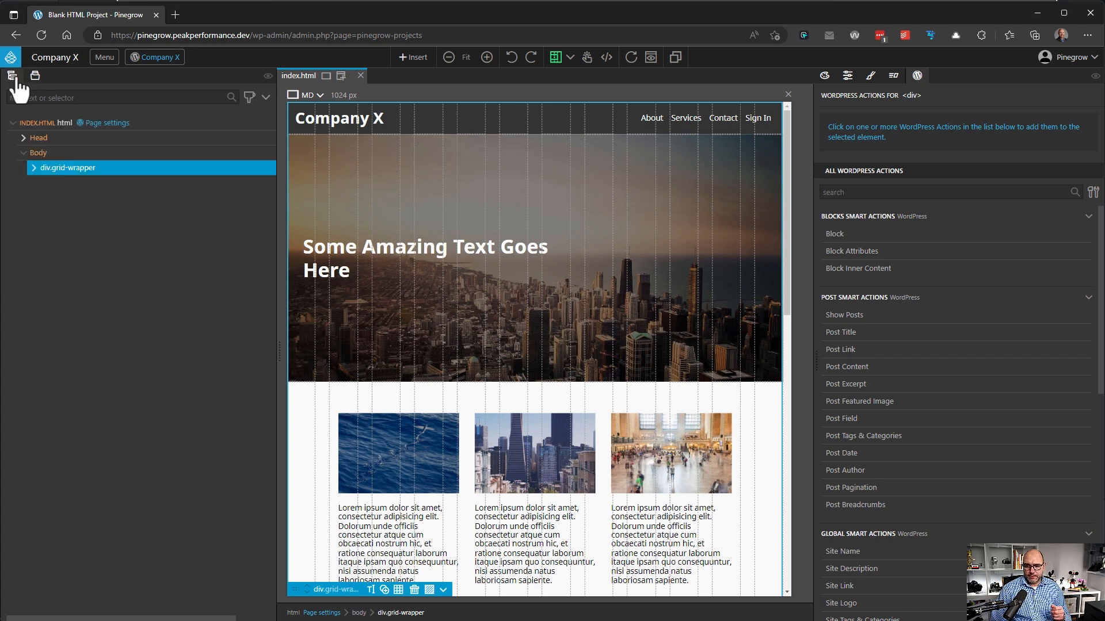
{"action": "left_click", "coordinate": [61, 156]}
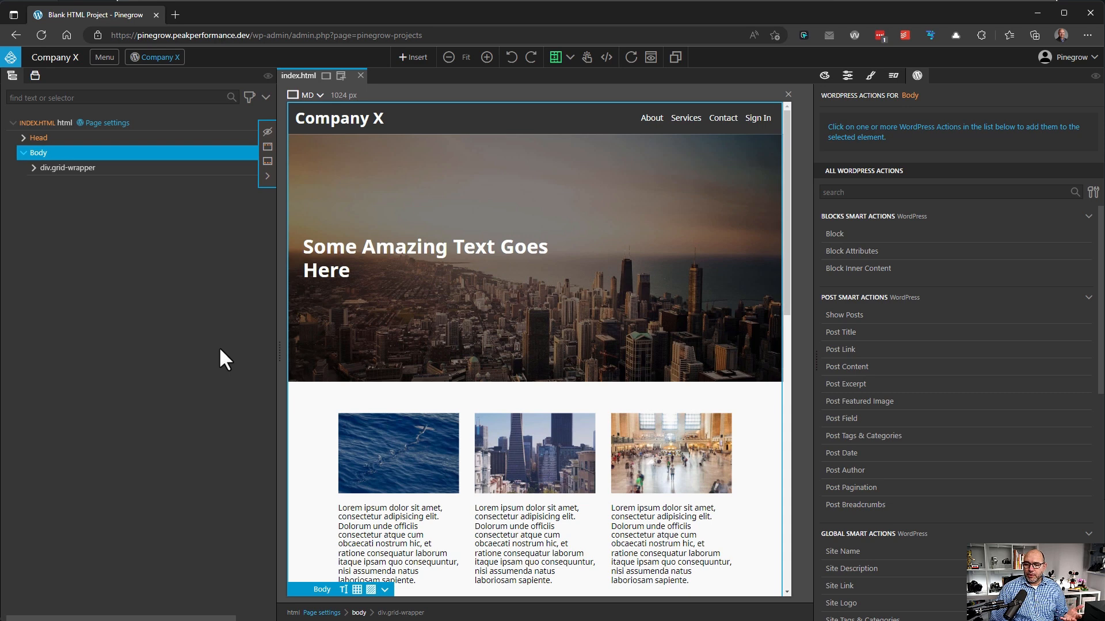
{"action": "left_click", "coordinate": [33, 168]}
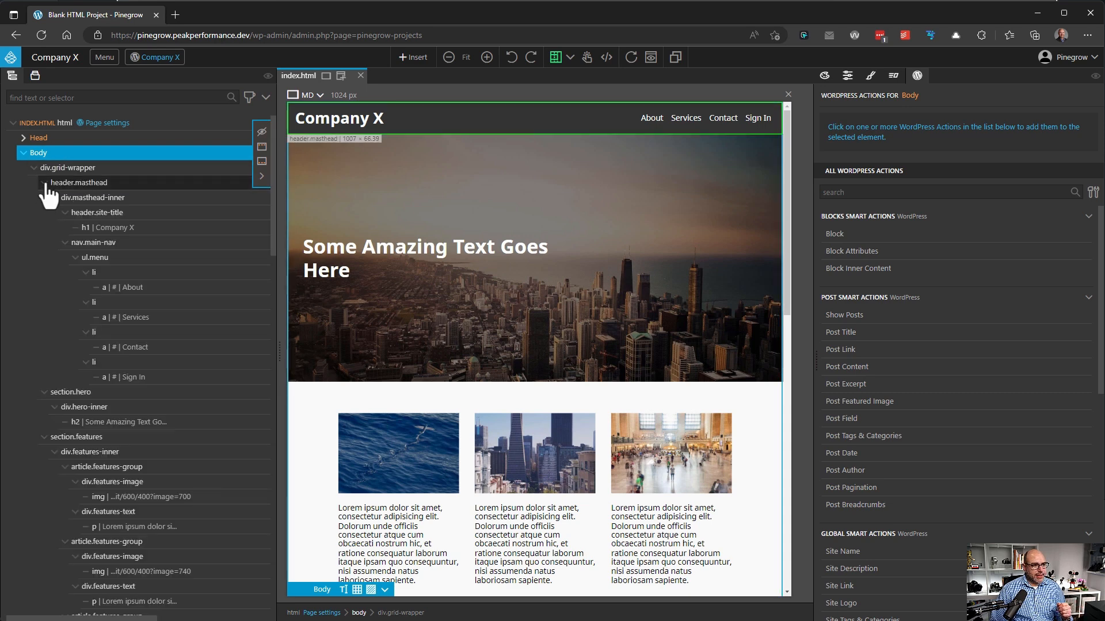
{"action": "left_click", "coordinate": [44, 182]}
{"action": "left_click", "coordinate": [44, 198]}
{"action": "left_click", "coordinate": [45, 212]}
{"action": "left_click", "coordinate": [45, 227]}
{"action": "left_click", "coordinate": [45, 242]}
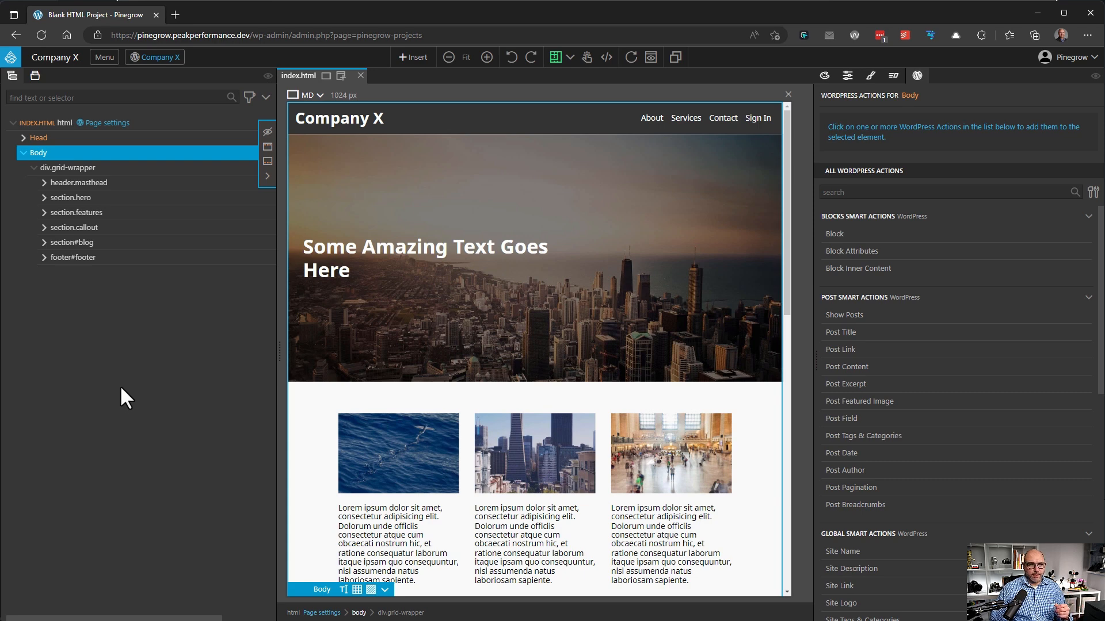
Insert a new div into the Body before div.grid-wrapper and nest div.grid-wrapper inside it
{"action": "left_click", "coordinate": [416, 57]}
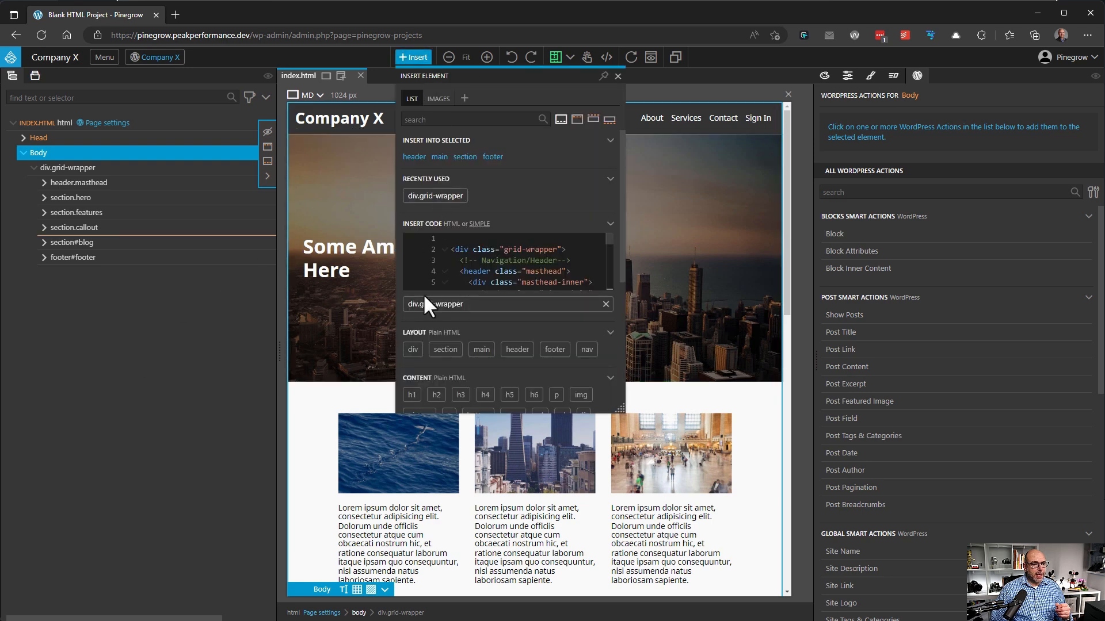
{"action": "left_click_drag", "start_coordinate": [413, 347], "coordinate": [174, 170]}
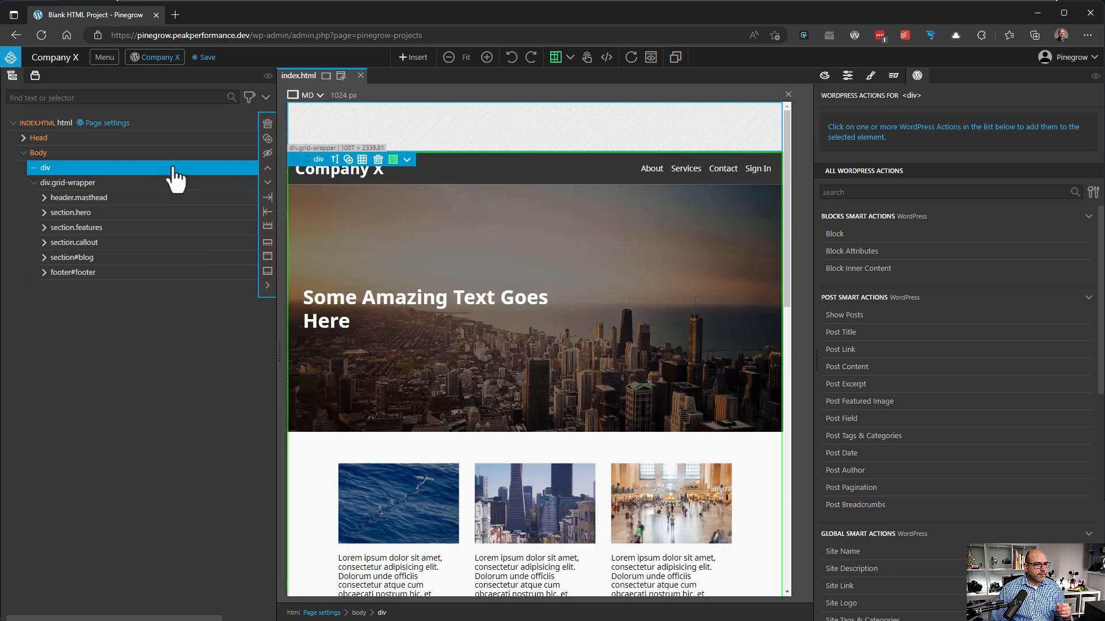
{"action": "left_click_drag", "start_coordinate": [62, 196], "coordinate": [79, 172]}
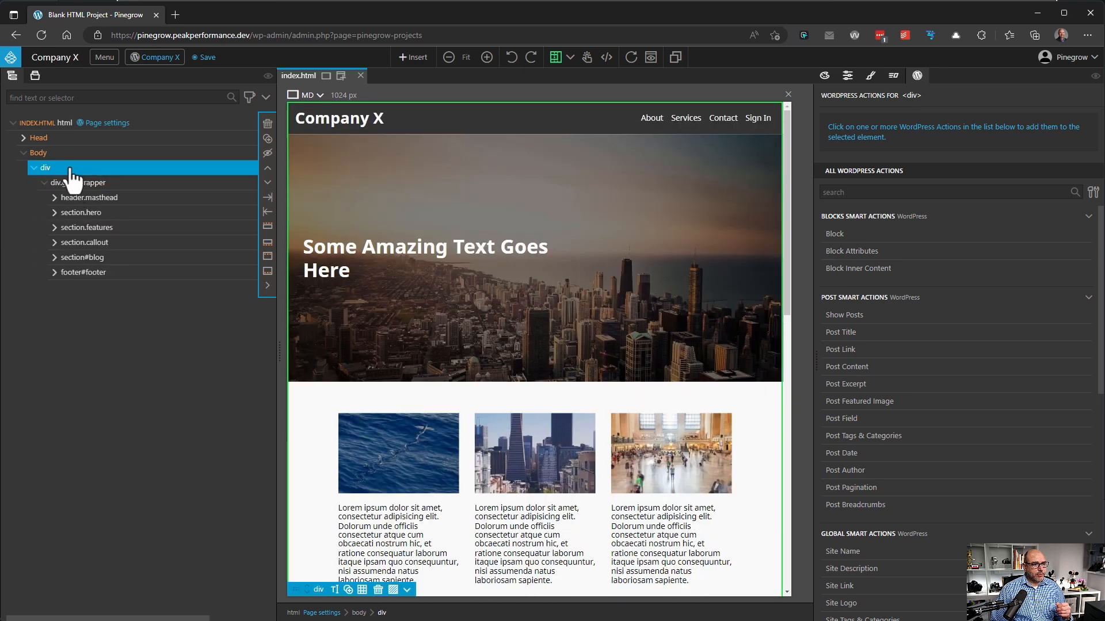
Add the Block action to the outer div with the unique id "layout-wrapper" and the title "Company X Layout"
{"action": "left_click", "coordinate": [836, 241]}
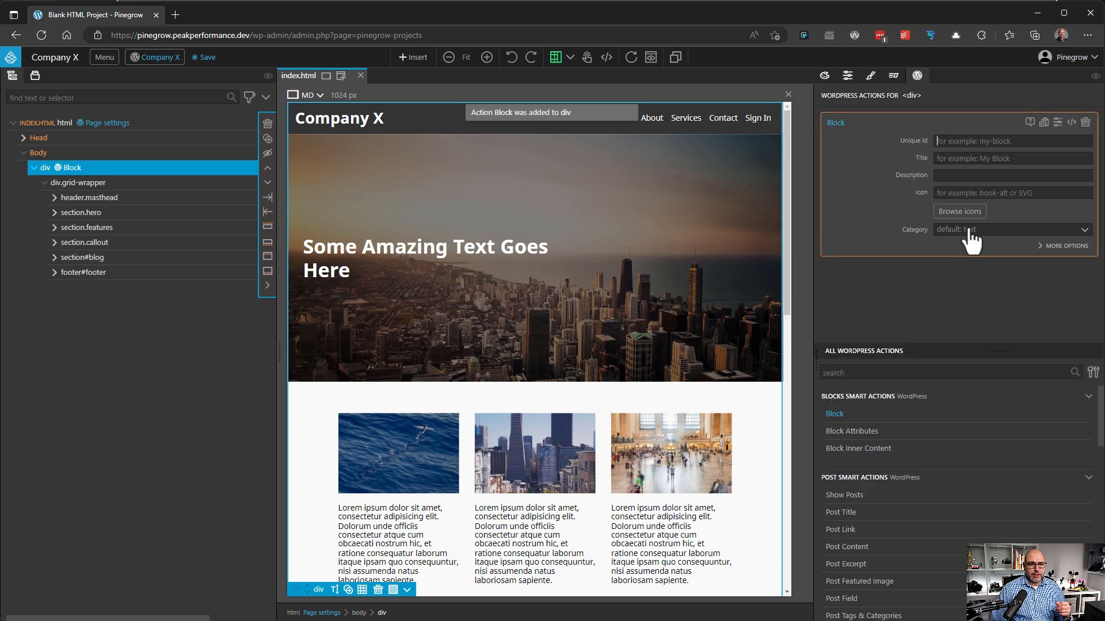
{"action": "left_click", "coordinate": [1010, 140]}
{"action": "type", "text": "layout-wrapper"}
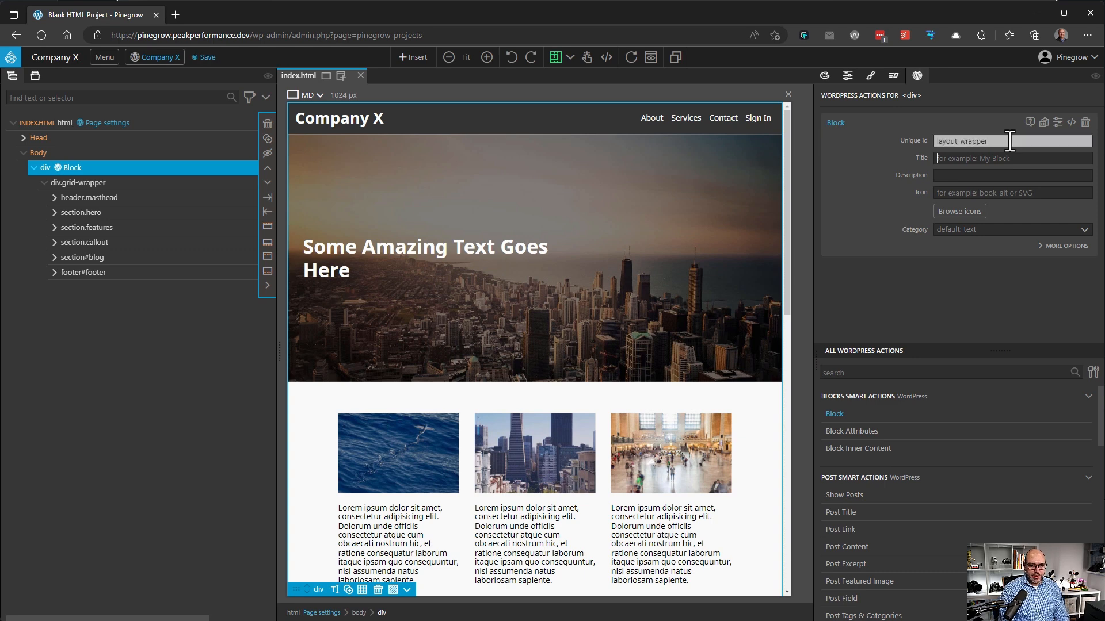
{"action": "key", "text": "Tab"}
{"action": "type", "text": "Company"}
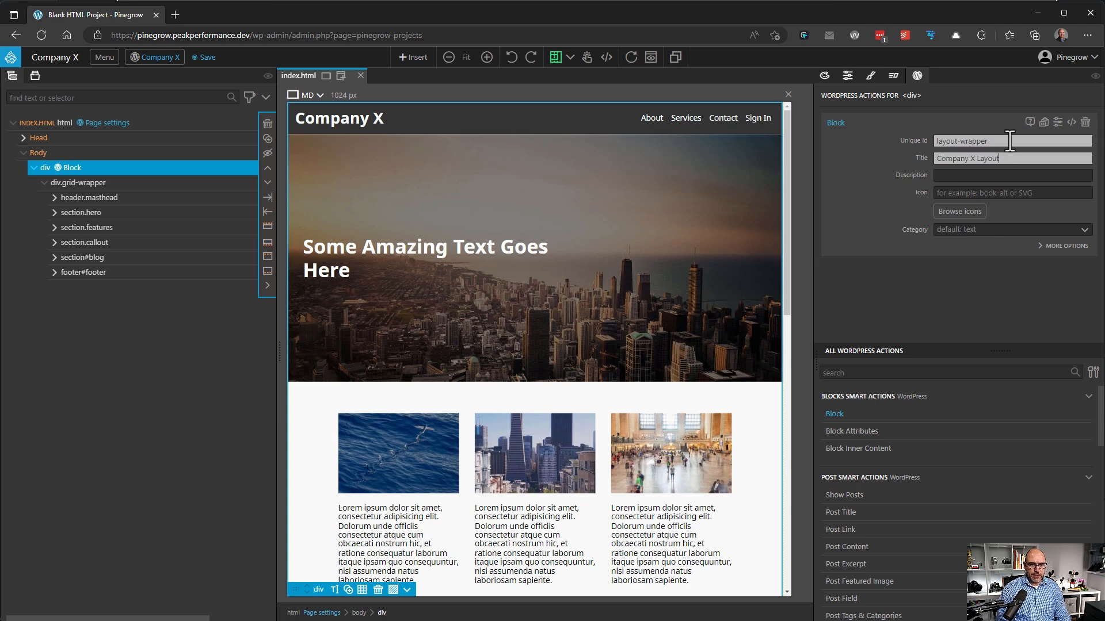
Assign the block to a custom category with id "company_x", register it under the name "Company X", and save
{"action": "left_click", "coordinate": [966, 230]}
{"action": "left_click", "coordinate": [973, 344]}
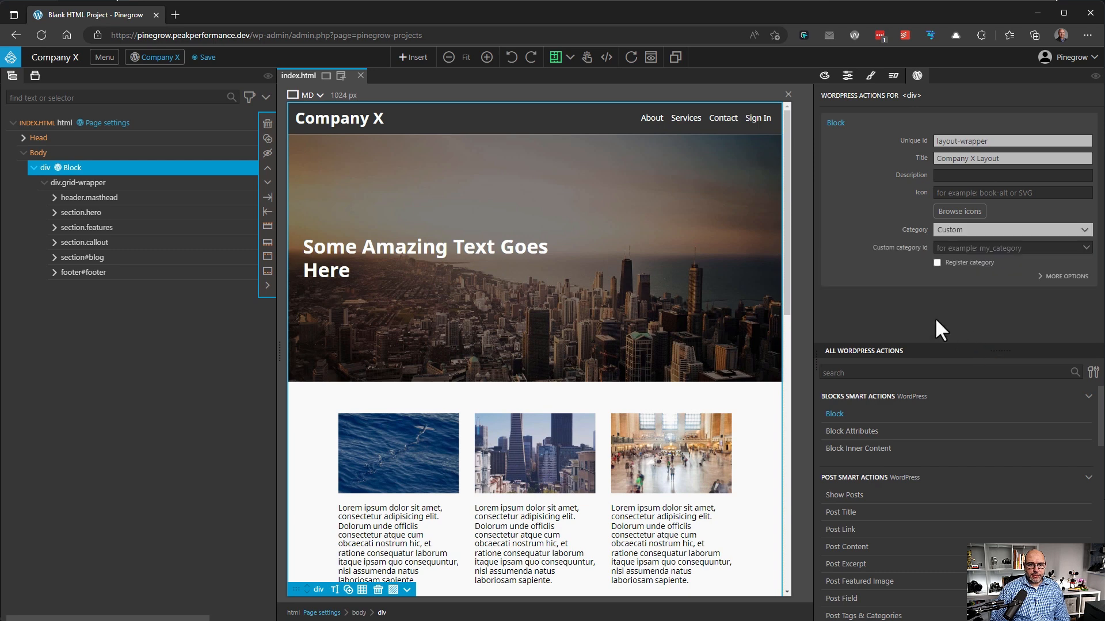
{"action": "left_click", "coordinate": [986, 251]}
{"action": "type", "text": "company_x"}
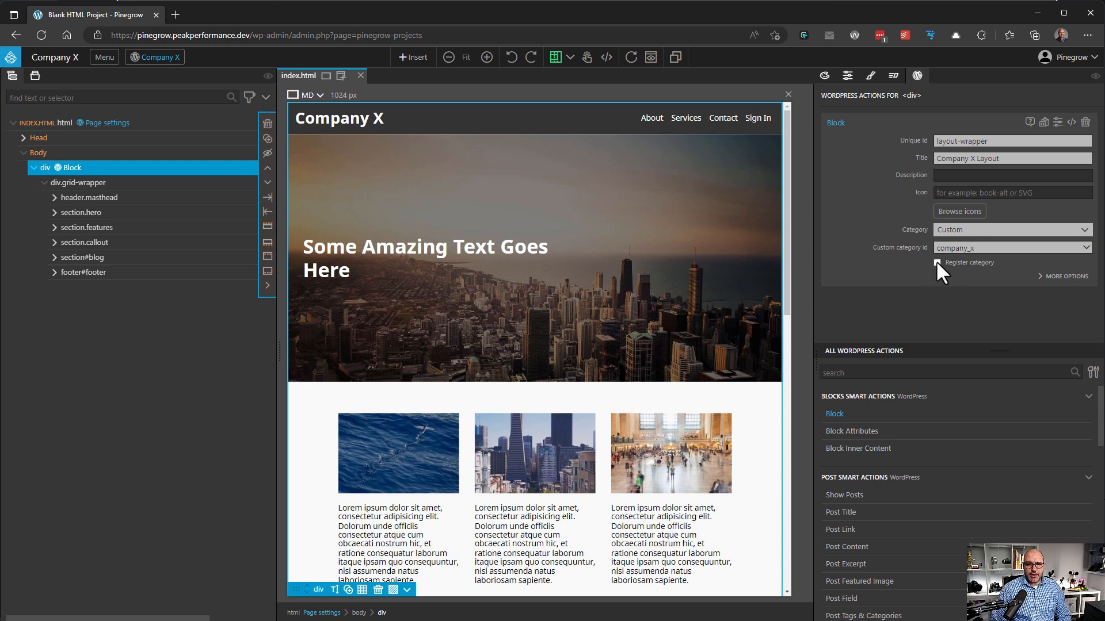
{"action": "left_click", "coordinate": [937, 262]}
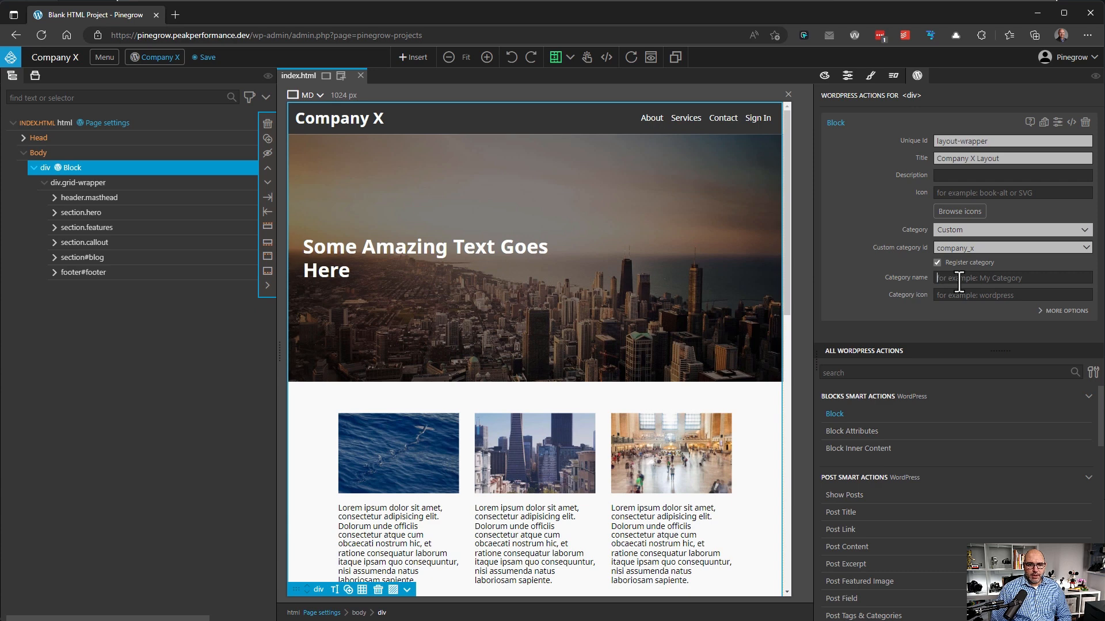
{"action": "left_click", "coordinate": [959, 278]}
{"action": "type", "text": "Company X"}
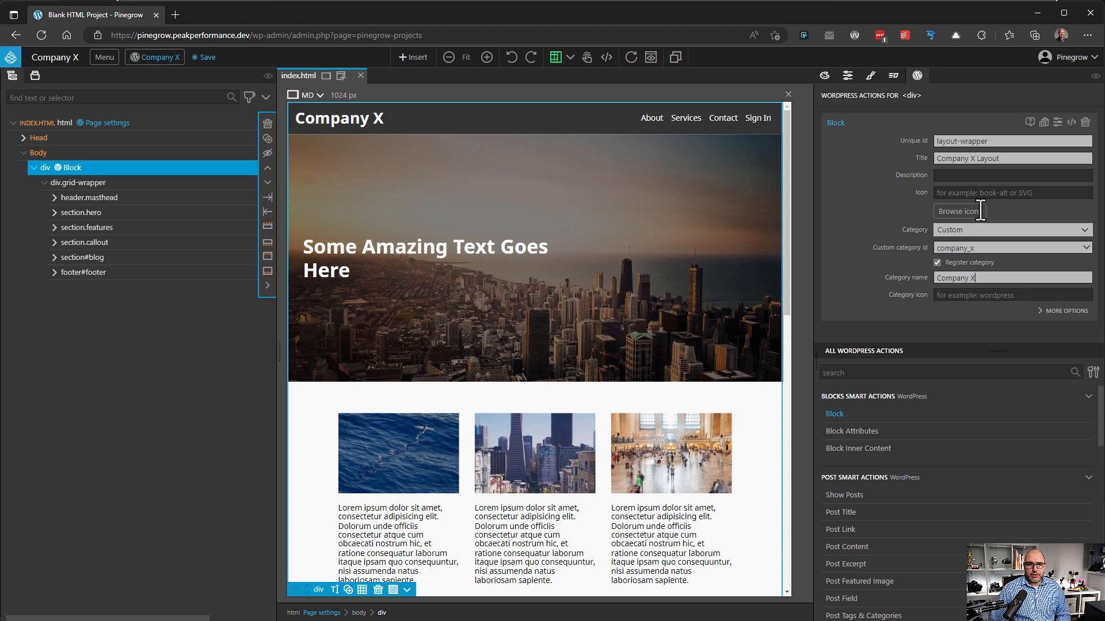
{"action": "key", "text": "ctrl+s"}
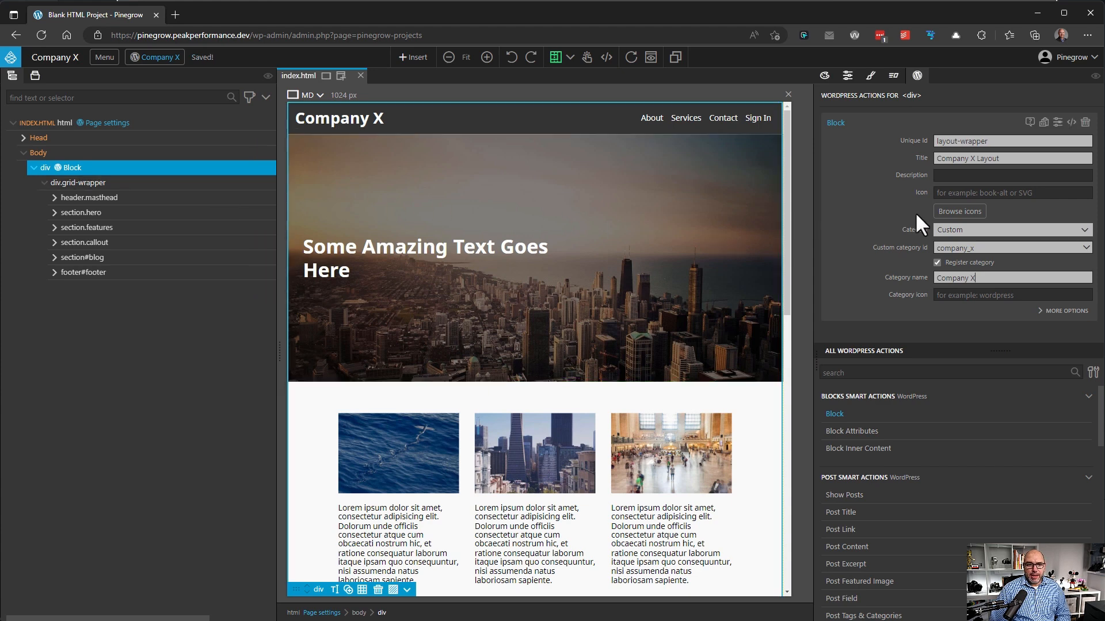
Browse the Remix icons for the block, search for "grid" and copy the SVG of the layout-grid-fill icon
{"action": "left_click", "coordinate": [959, 211]}
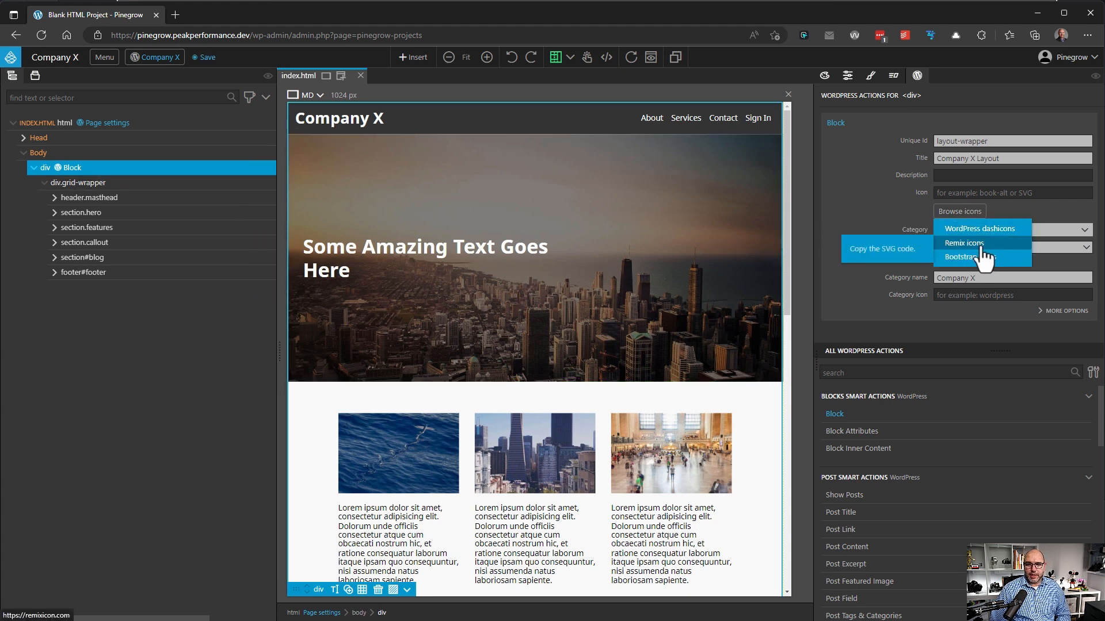
{"action": "left_click", "coordinate": [982, 245]}
{"action": "left_click", "coordinate": [475, 258]}
{"action": "type", "text": "g"}
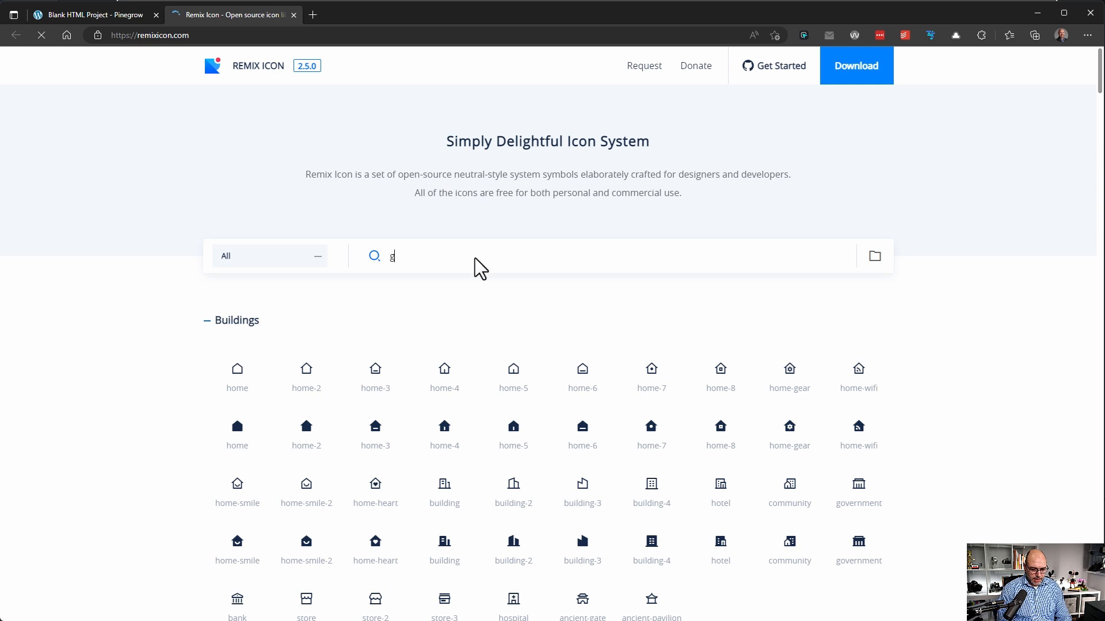
{"action": "type", "text": "rid"}
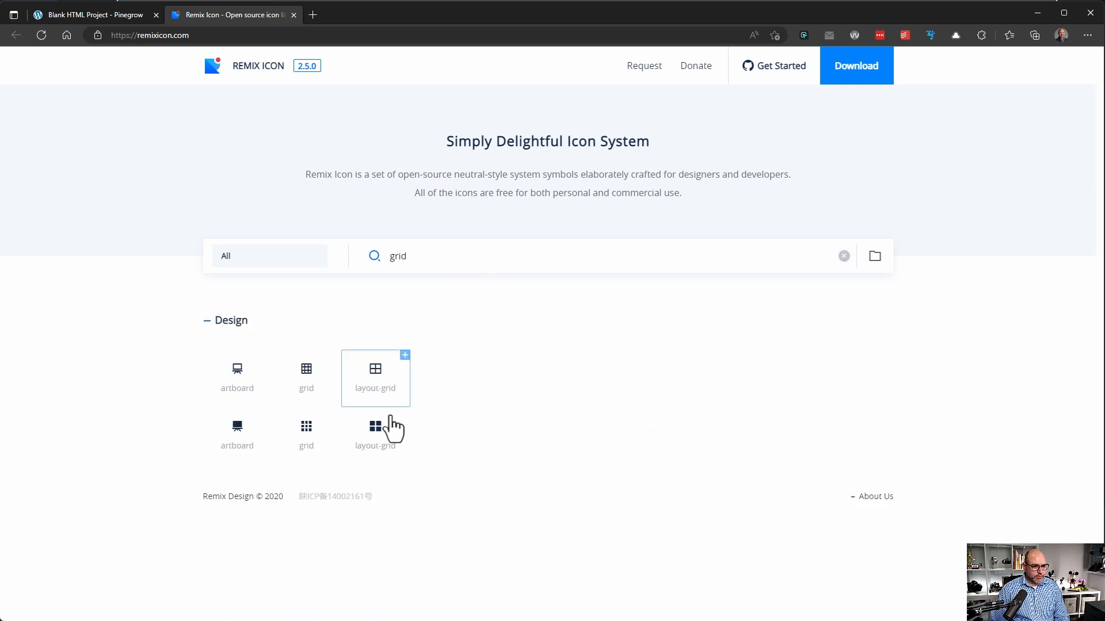
{"action": "left_click", "coordinate": [375, 444]}
{"action": "left_click", "coordinate": [521, 381]}
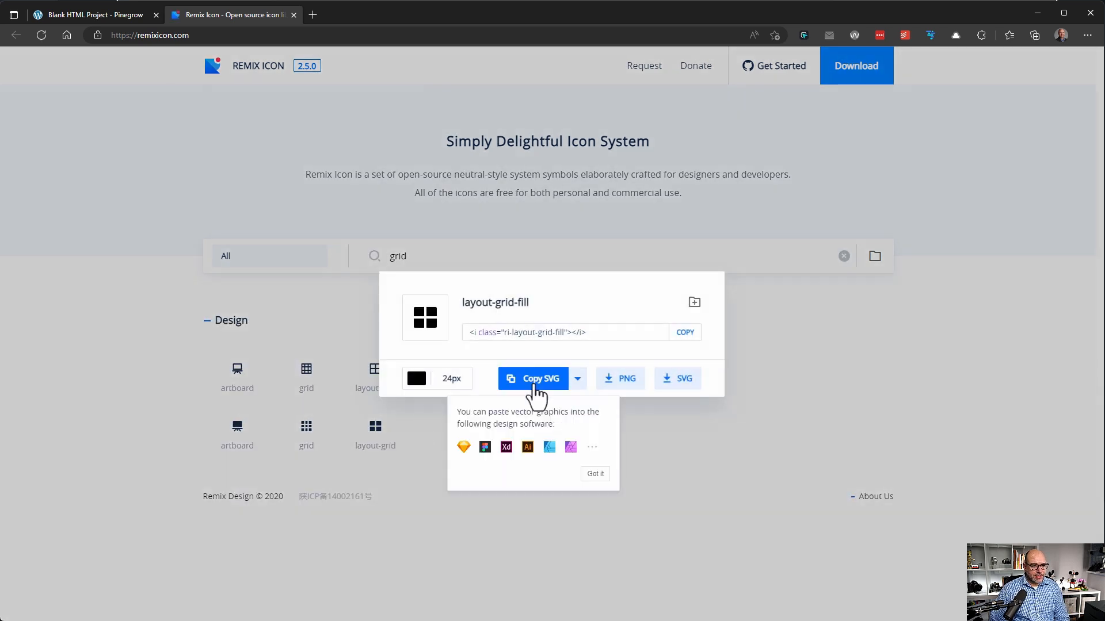
Return to the Company X project and paste the copied SVG as the icon of the layout-wrapper block
{"action": "left_click", "coordinate": [293, 14]}
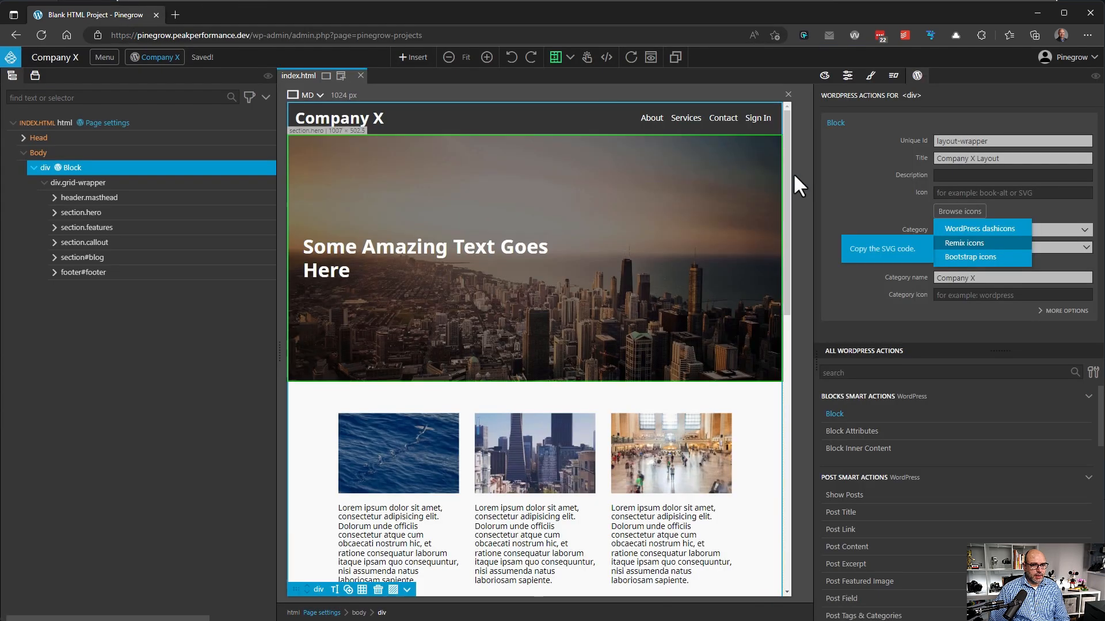
{"action": "left_click", "coordinate": [985, 175]}
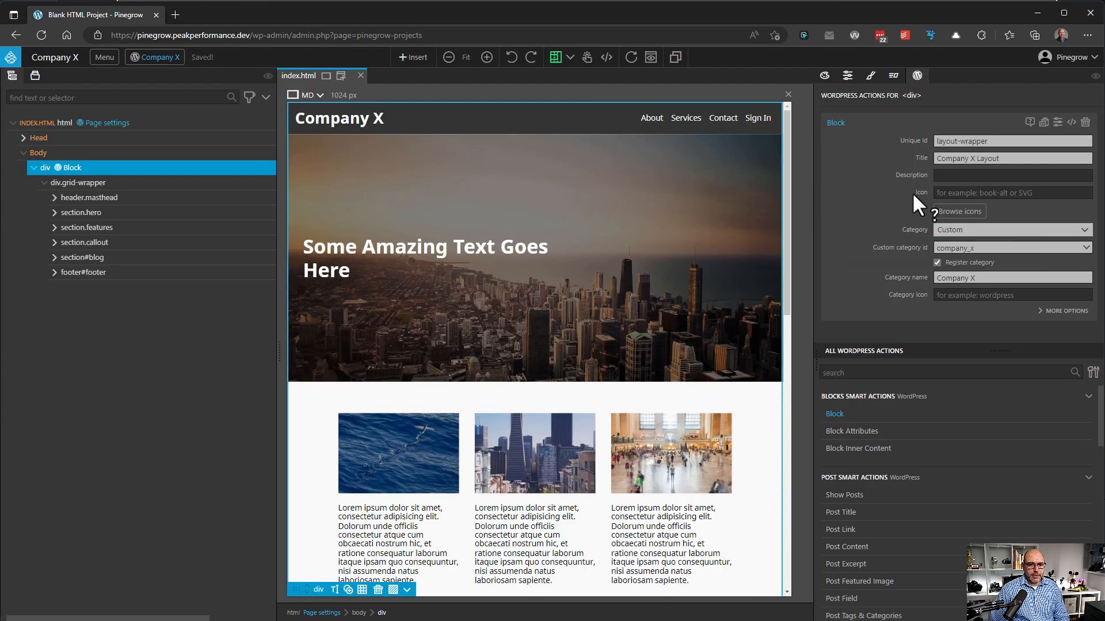
{"action": "left_click", "coordinate": [986, 193]}
{"action": "key", "text": "ctrl+v"}
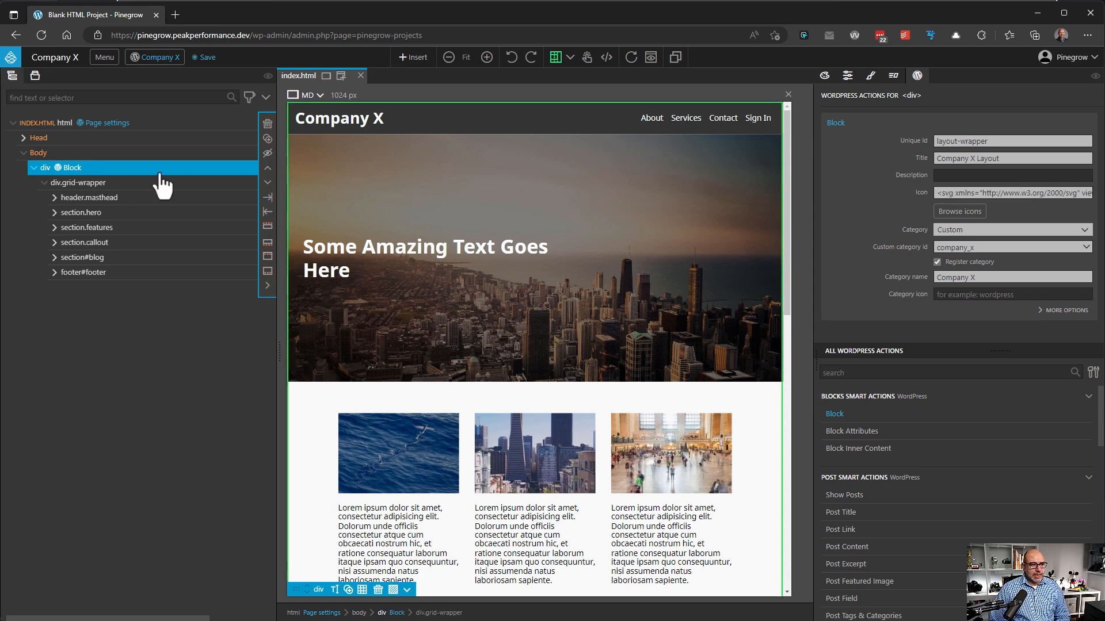
Save the project and add the Block Inner Content action to div.grid-wrapper
{"action": "left_click", "coordinate": [113, 184]}
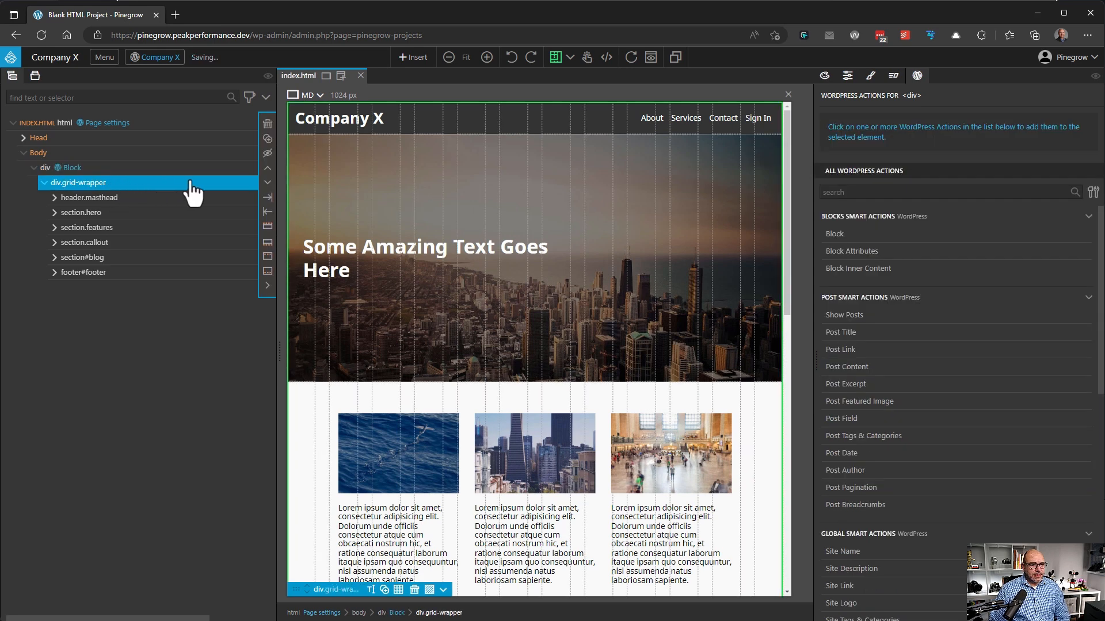
{"action": "key", "text": "ctrl+s"}
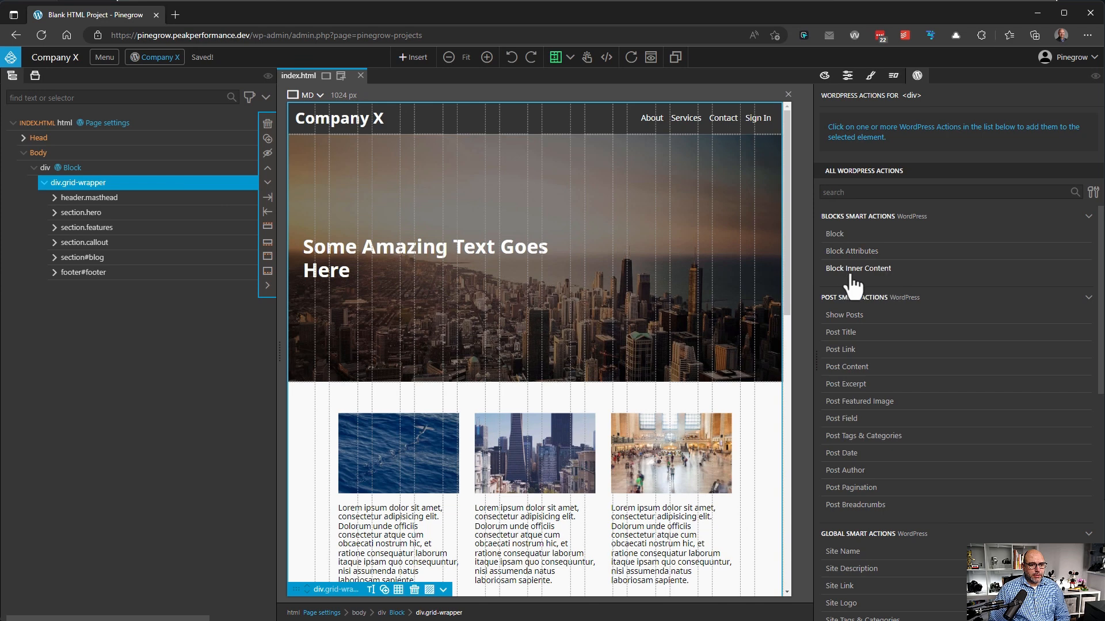
{"action": "left_click", "coordinate": [881, 268]}
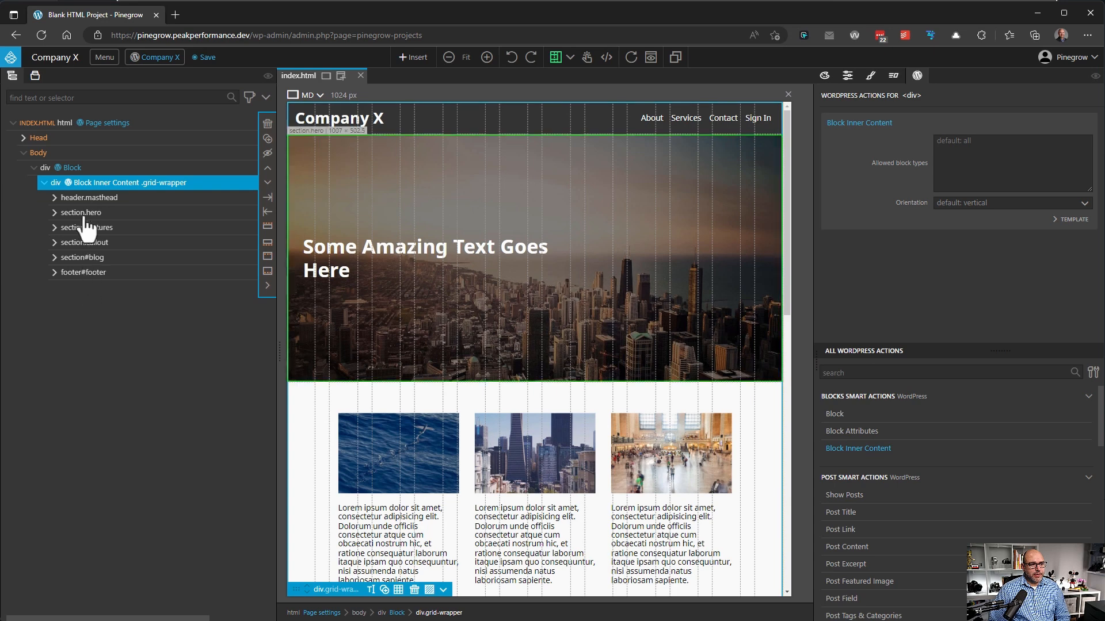
Add the Block action to header.masthead with the unique id "masthead", the title "Masthead" and the category Custom
{"action": "left_click", "coordinate": [143, 199]}
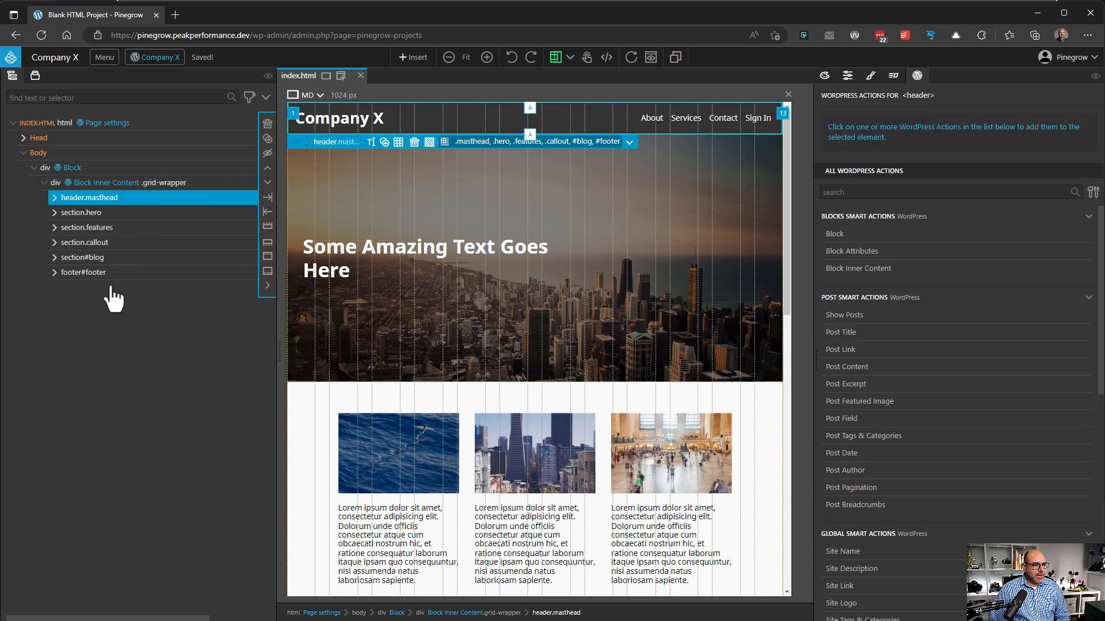
{"action": "left_click", "coordinate": [838, 230]}
{"action": "left_click", "coordinate": [990, 145]}
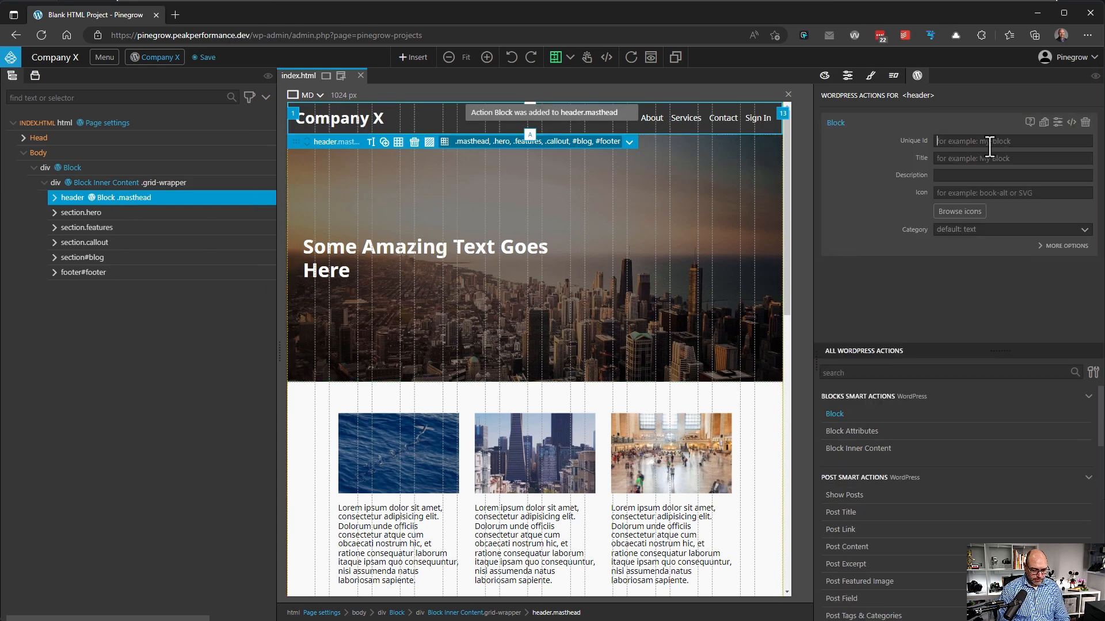
{"action": "type", "text": "masthead"}
{"action": "key", "text": "Tab"}
{"action": "type", "text": "Masthead"}
{"action": "left_click", "coordinate": [988, 231]}
{"action": "left_click", "coordinate": [973, 344]}
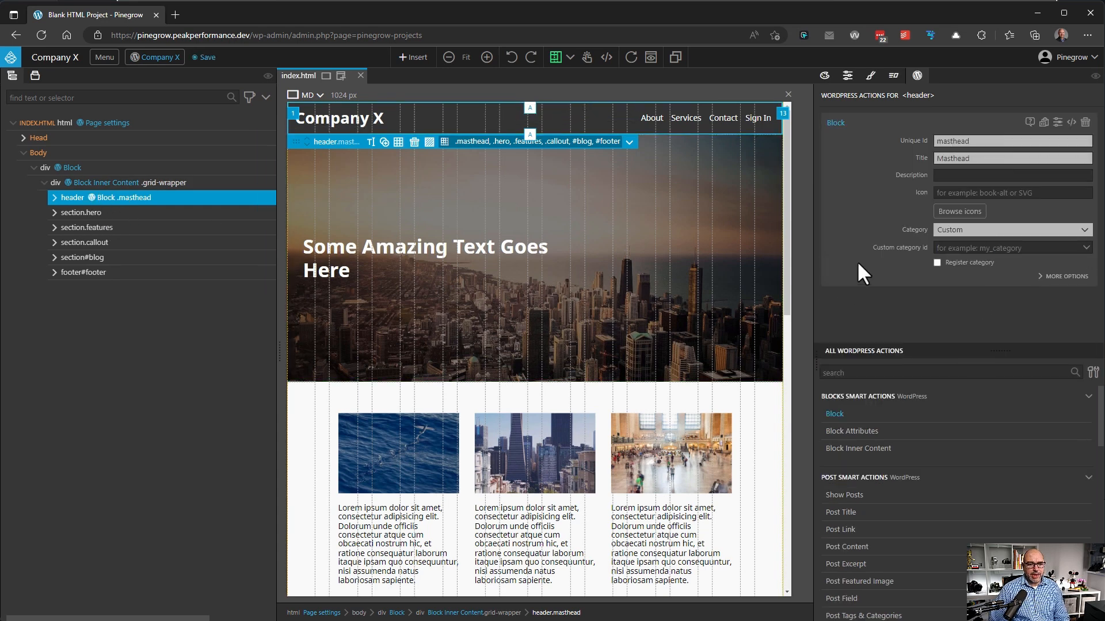
Export the plugin and assign the masthead block to the custom category id company_x
{"action": "left_click", "coordinate": [161, 57]}
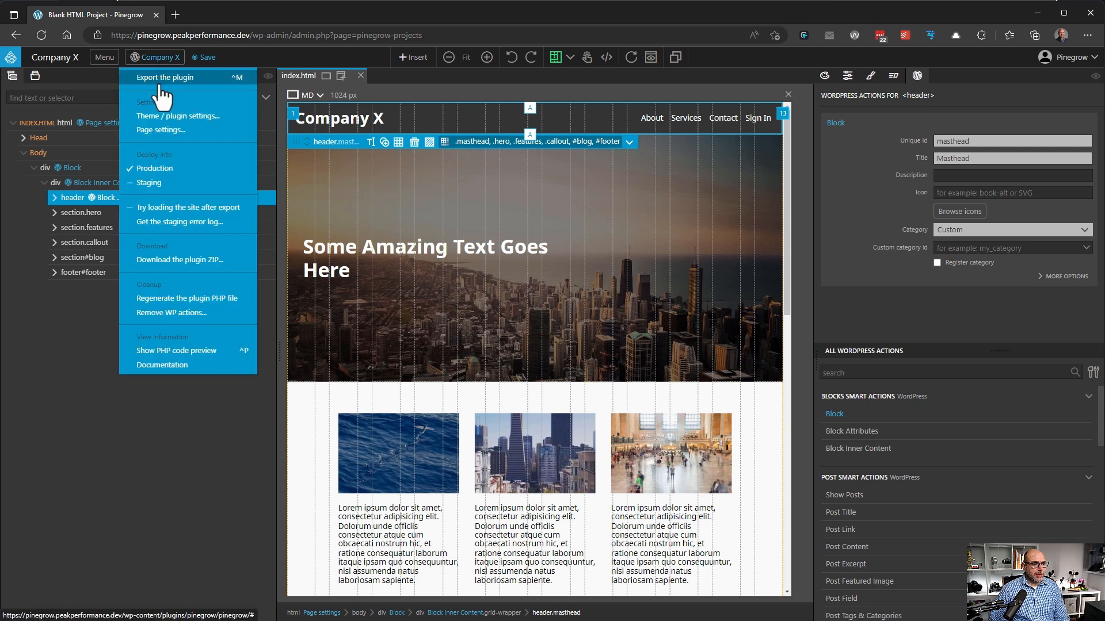
{"action": "left_click", "coordinate": [159, 79]}
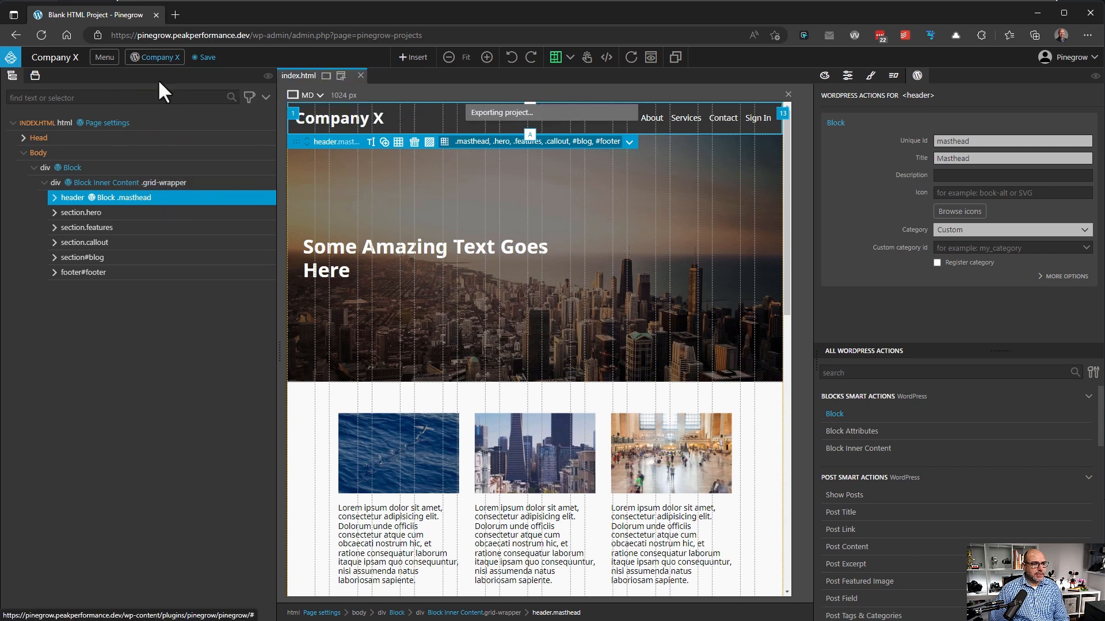
{"action": "left_click", "coordinate": [1085, 248]}
{"action": "left_click", "coordinate": [991, 282]}
Add the Block action to section.hero with the unique id "hero", the title "Hero" and the custom category company_x
{"action": "left_click", "coordinate": [87, 213]}
{"action": "left_click", "coordinate": [834, 414]}
{"action": "left_click", "coordinate": [969, 143]}
{"action": "type", "text": "hero"}
{"action": "key", "text": "Tab"}
{"action": "type", "text": "Hero"}
{"action": "left_click", "coordinate": [985, 230]}
{"action": "left_click", "coordinate": [967, 344]}
{"action": "left_click", "coordinate": [982, 247]}
{"action": "left_click", "coordinate": [982, 276]}
Add the Block action to section.features with a unique id, the title "Features" and the custom category company_x
{"action": "left_click", "coordinate": [87, 227]}
{"action": "left_click", "coordinate": [835, 235]}
{"action": "left_click", "coordinate": [988, 141]}
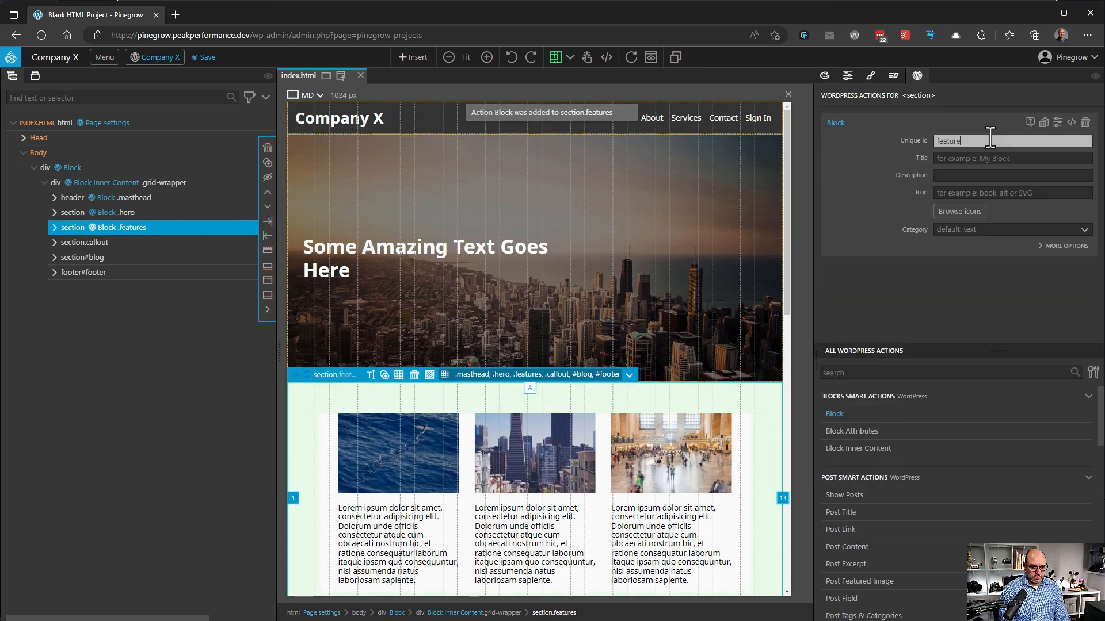
{"action": "left_click", "coordinate": [968, 344]}
{"action": "left_click", "coordinate": [982, 248]}
{"action": "left_click", "coordinate": [981, 276]}
Add the Block action to section.callout with the unique id "callout", the title "Callout" and the custom category company_x
{"action": "left_click", "coordinate": [133, 243]}
{"action": "left_click", "coordinate": [834, 414]}
{"action": "left_click", "coordinate": [977, 143]}
{"action": "type", "text": "callout"}
{"action": "key", "text": "Tab"}
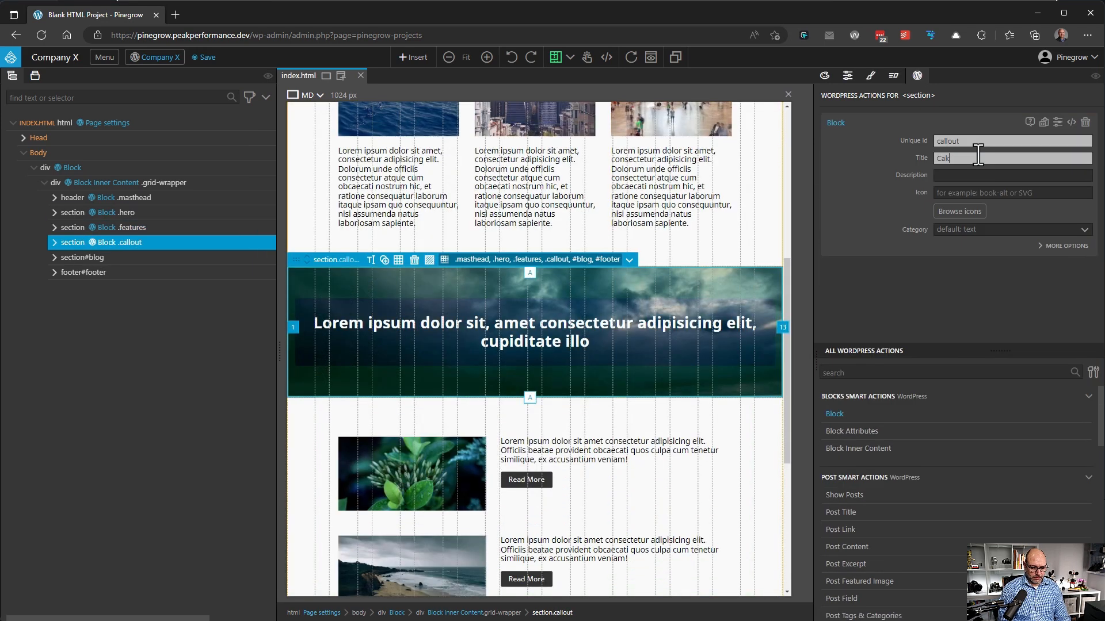
{"action": "left_click", "coordinate": [968, 344]}
{"action": "left_click", "coordinate": [982, 247]}
{"action": "left_click", "coordinate": [982, 276]}
Add the Block action to section#blog with the unique id "blog", the title "Blog" and the custom category company_x
{"action": "left_click", "coordinate": [86, 258]}
{"action": "left_click", "coordinate": [835, 234]}
{"action": "left_click", "coordinate": [944, 142]}
{"action": "type", "text": "blog"}
{"action": "key", "text": "Tab"}
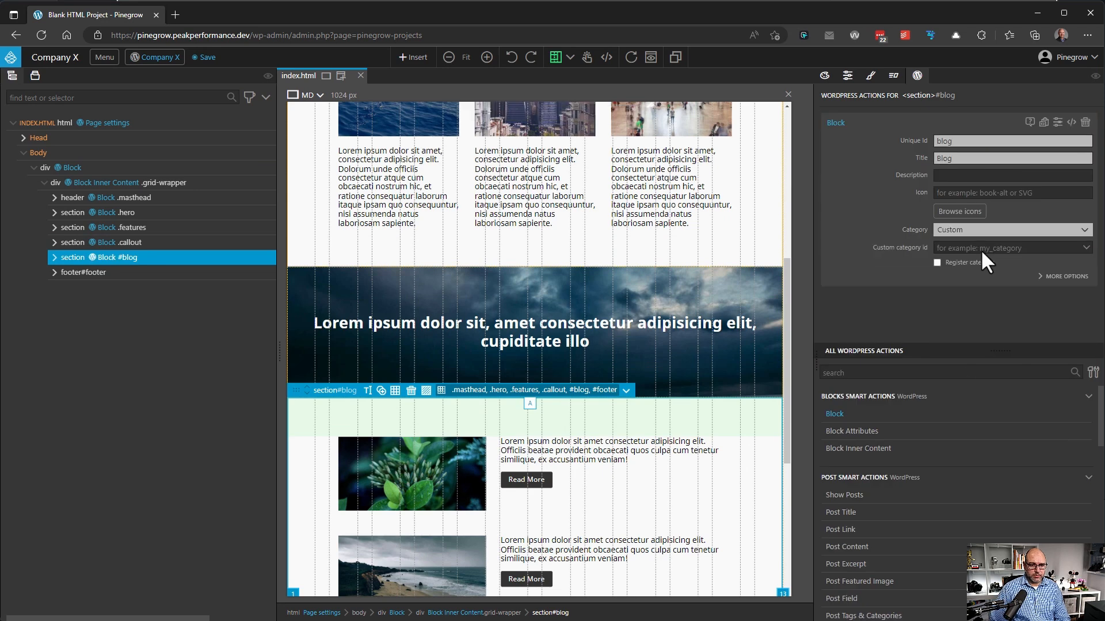
Turn footer#footer into a block with id "footer", title "Footer" and custom category company_x, and export the plugin
{"action": "left_click", "coordinate": [835, 234]}
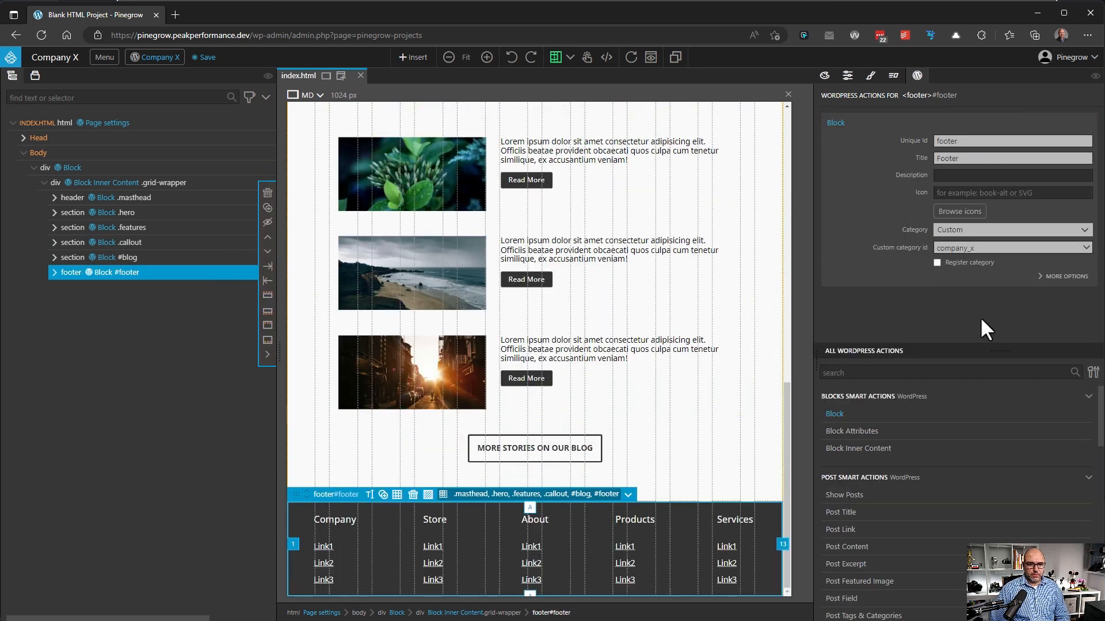
{"action": "left_click", "coordinate": [154, 57]}
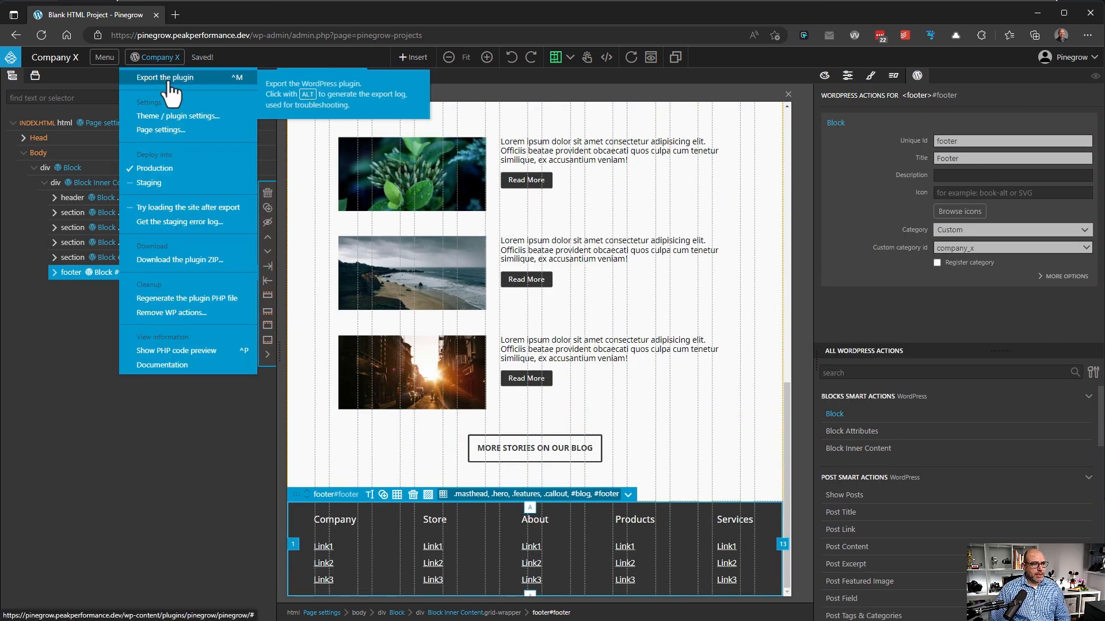
{"action": "left_click", "coordinate": [171, 79]}
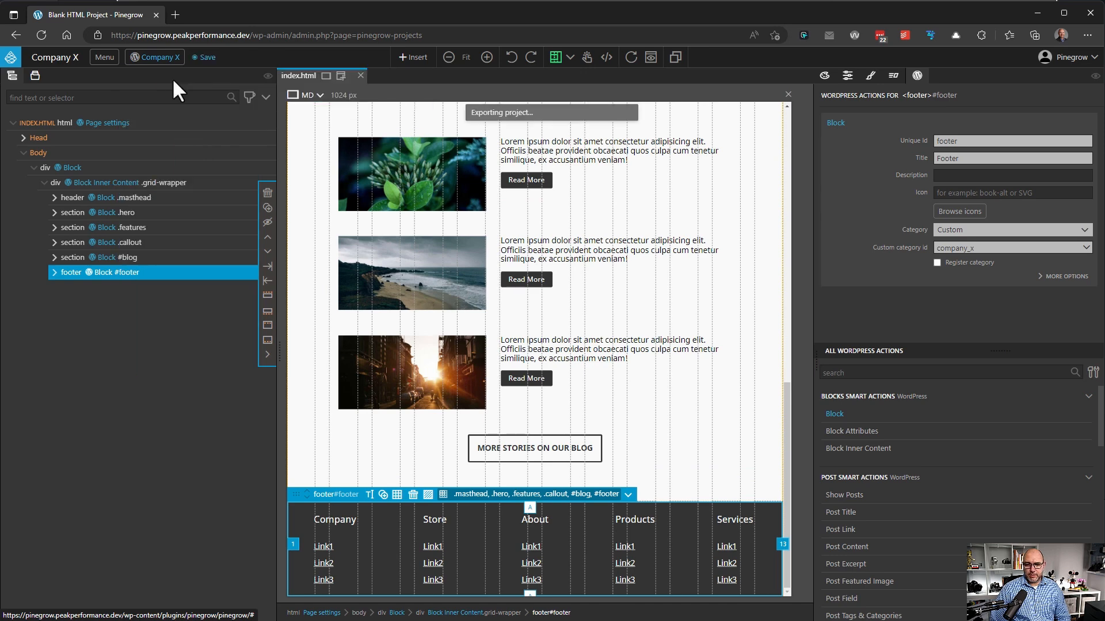
Leave the project for the WordPress dashboard and activate the Company X plugin
{"action": "left_click", "coordinate": [104, 57]}
{"action": "left_click", "coordinate": [115, 75]}
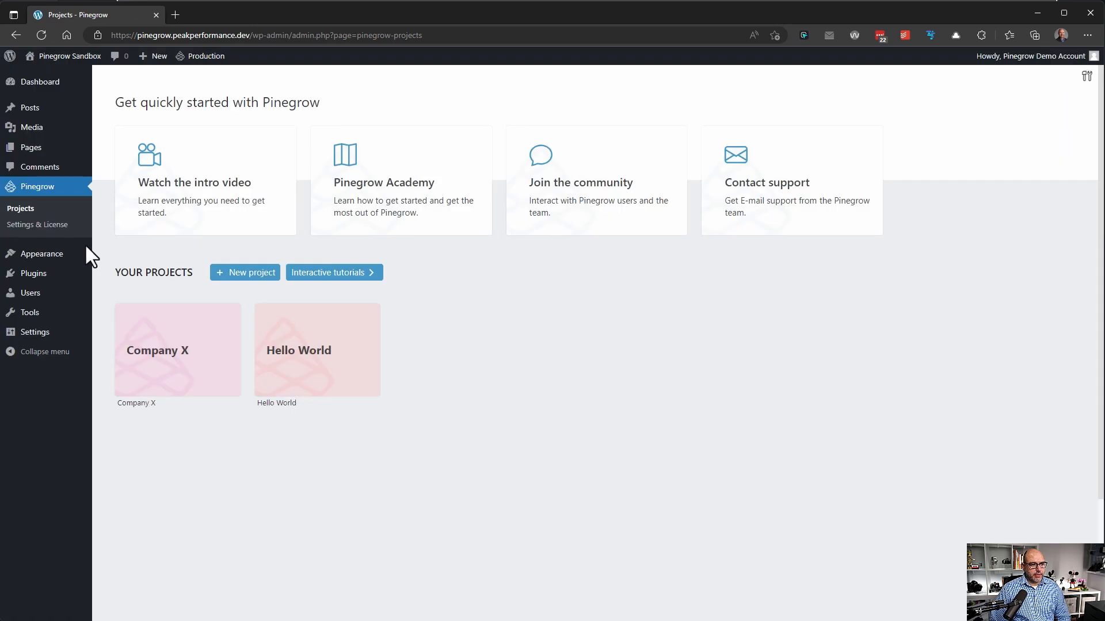
{"action": "left_click", "coordinate": [66, 286]}
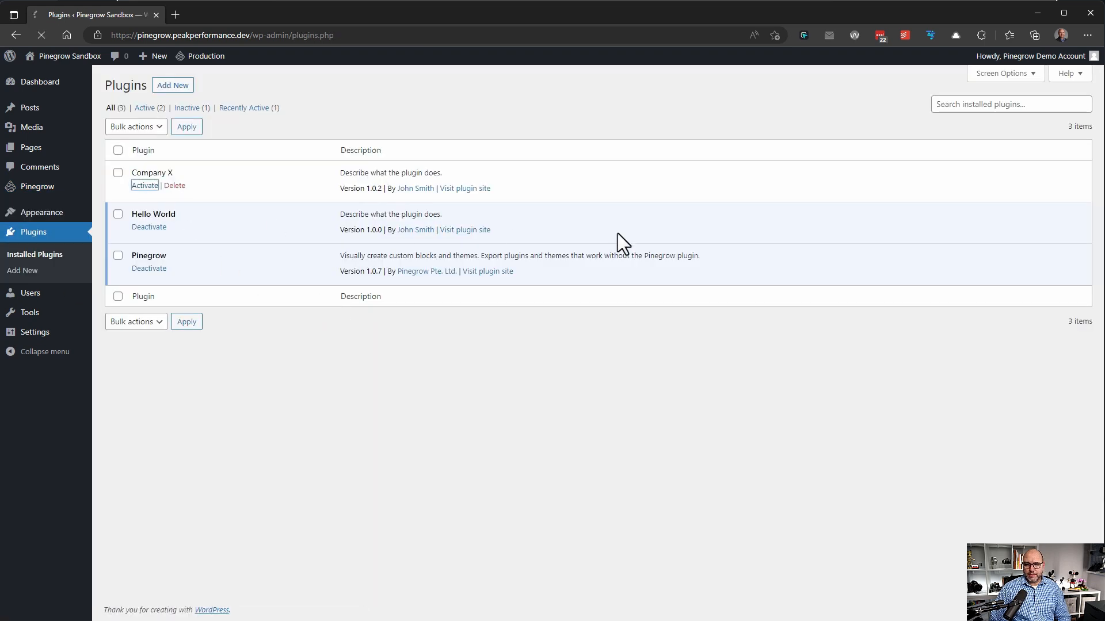
Edit the site's Home page, switch its template to Blank, update it and view the published page
{"action": "left_click", "coordinate": [59, 80]}
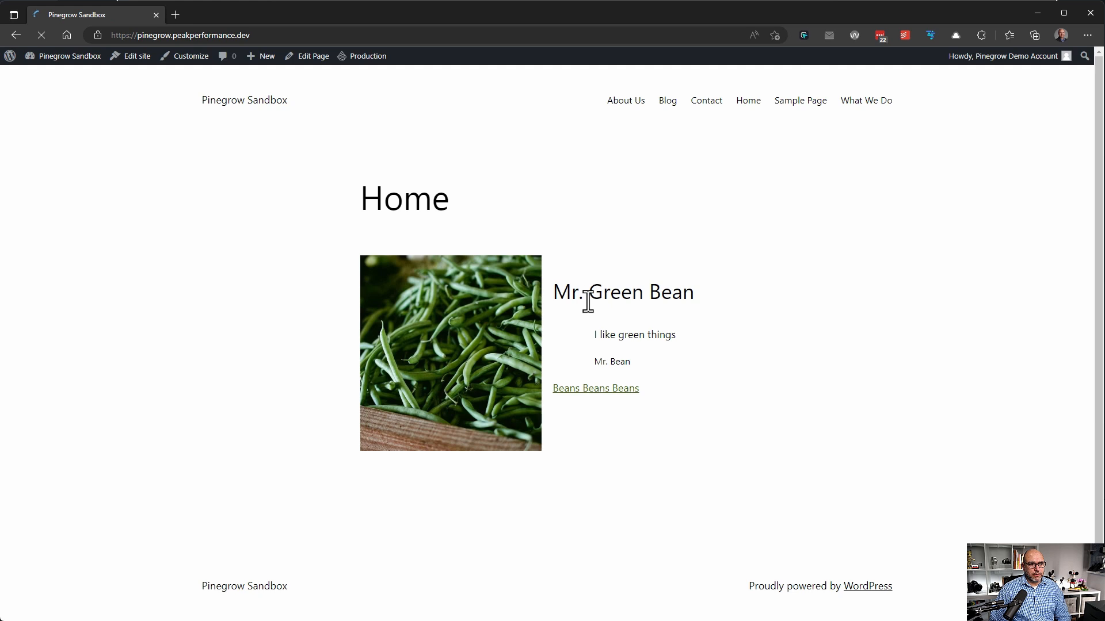
{"action": "left_click", "coordinate": [309, 57]}
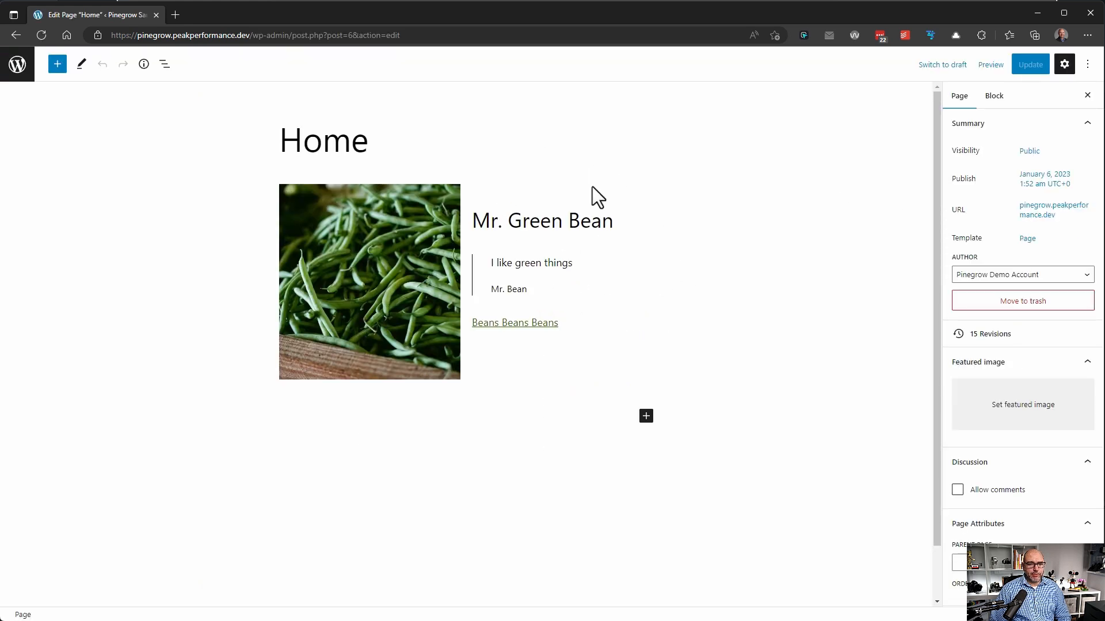
{"action": "left_click", "coordinate": [1028, 239]}
{"action": "left_click", "coordinate": [993, 324]}
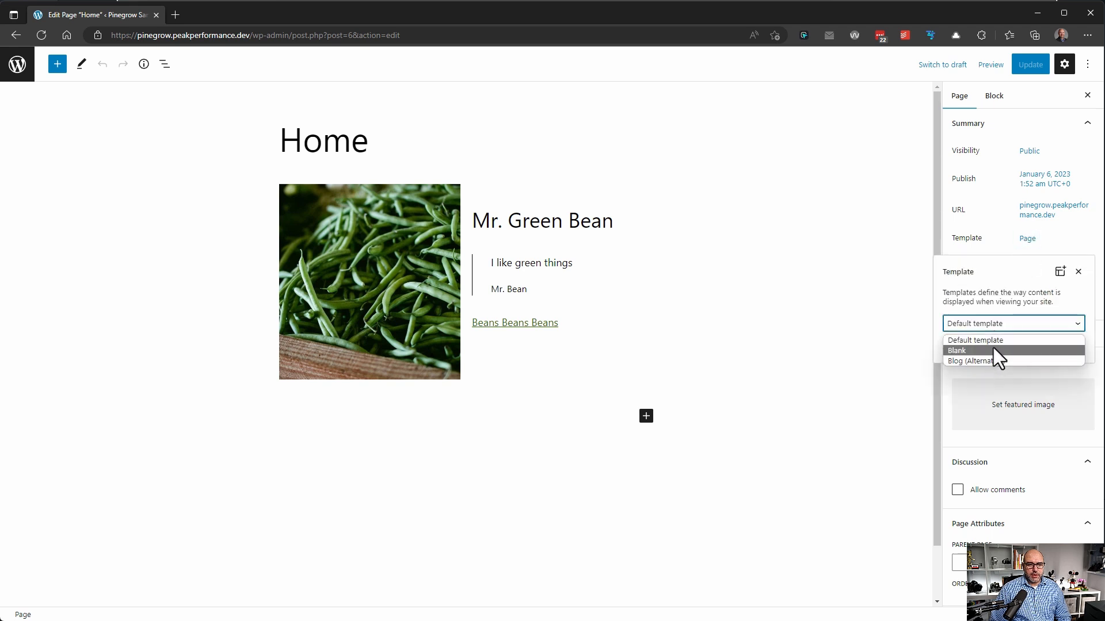
{"action": "left_click", "coordinate": [1005, 350]}
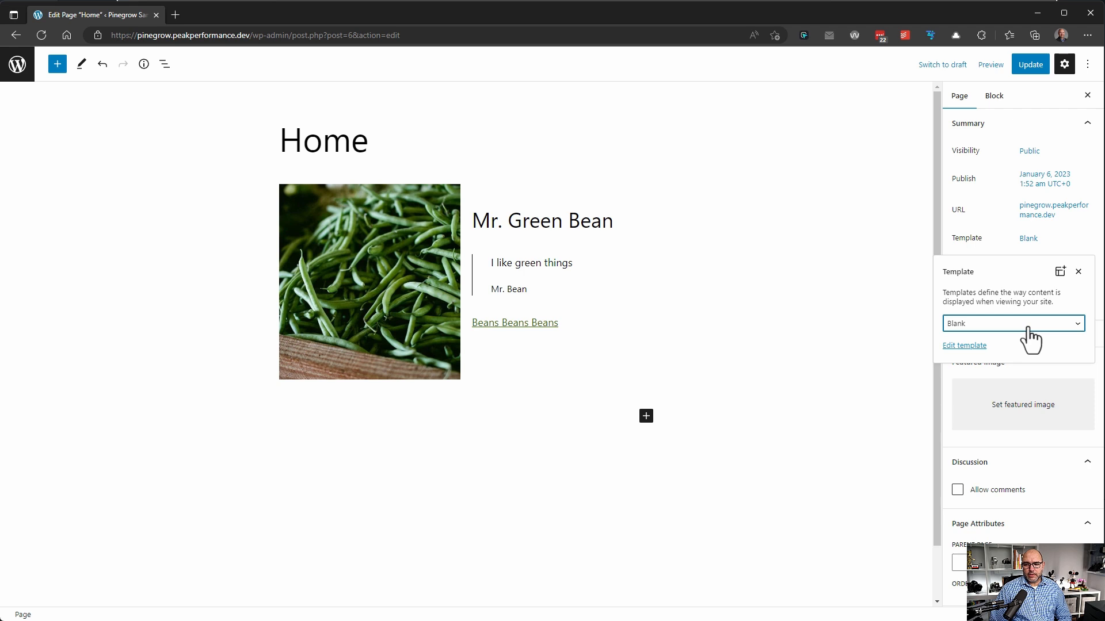
{"action": "left_click", "coordinate": [625, 313]}
{"action": "left_click", "coordinate": [1030, 65]}
{"action": "left_click", "coordinate": [106, 584]}
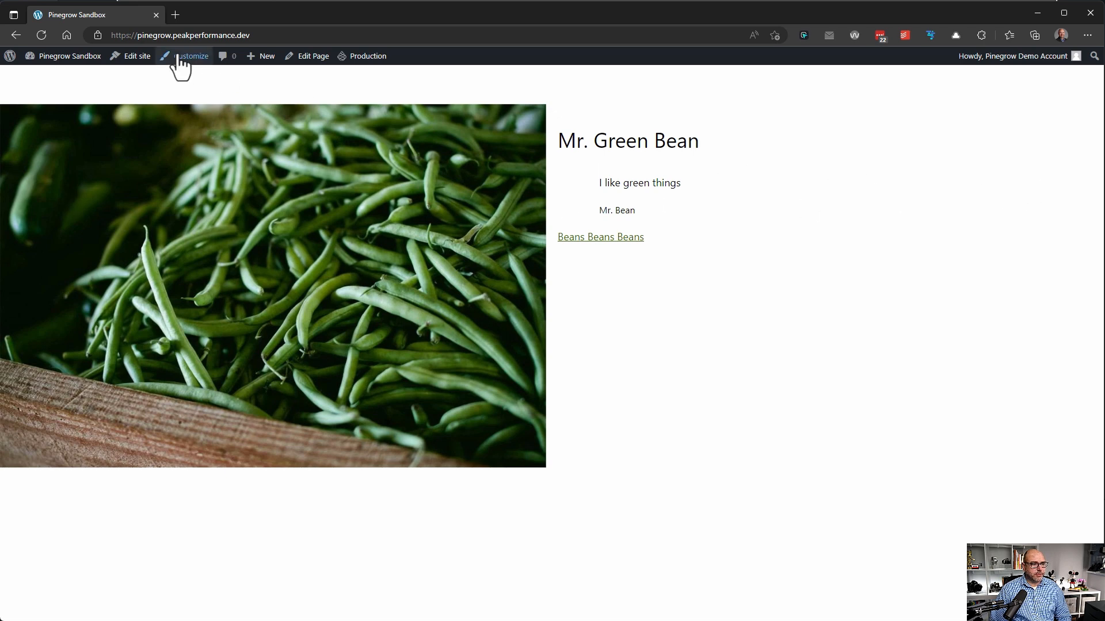
Reopen the Home page for editing and delete its existing green bean media content
{"action": "left_click", "coordinate": [311, 57]}
{"action": "left_click", "coordinate": [397, 261]}
{"action": "key", "text": "Delete"}
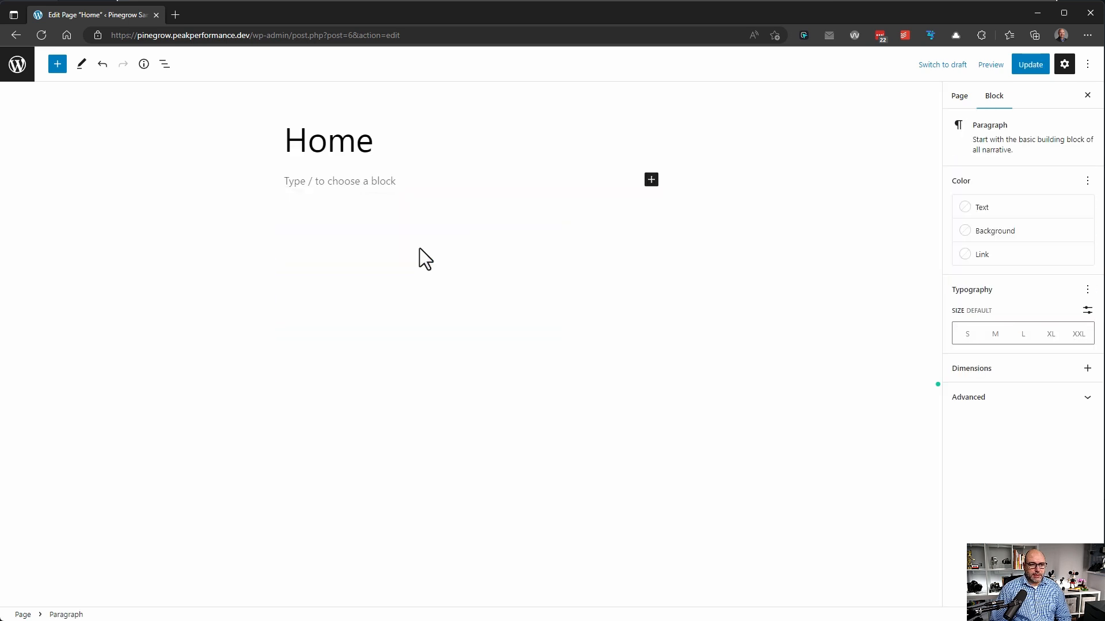
{"action": "left_click", "coordinate": [488, 250]}
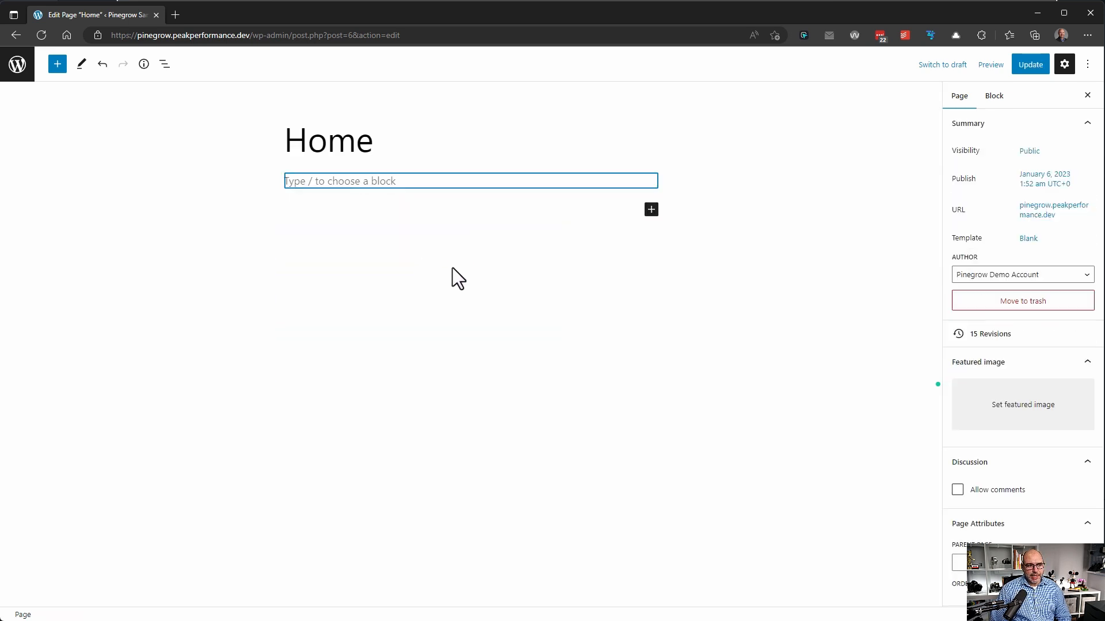
Insert the Company X Layout block from the Company X category into the Home page
{"action": "left_click", "coordinate": [55, 65]}
{"action": "scroll", "coordinate": [127, 314], "scroll_direction": "down", "scroll_amount": 15}
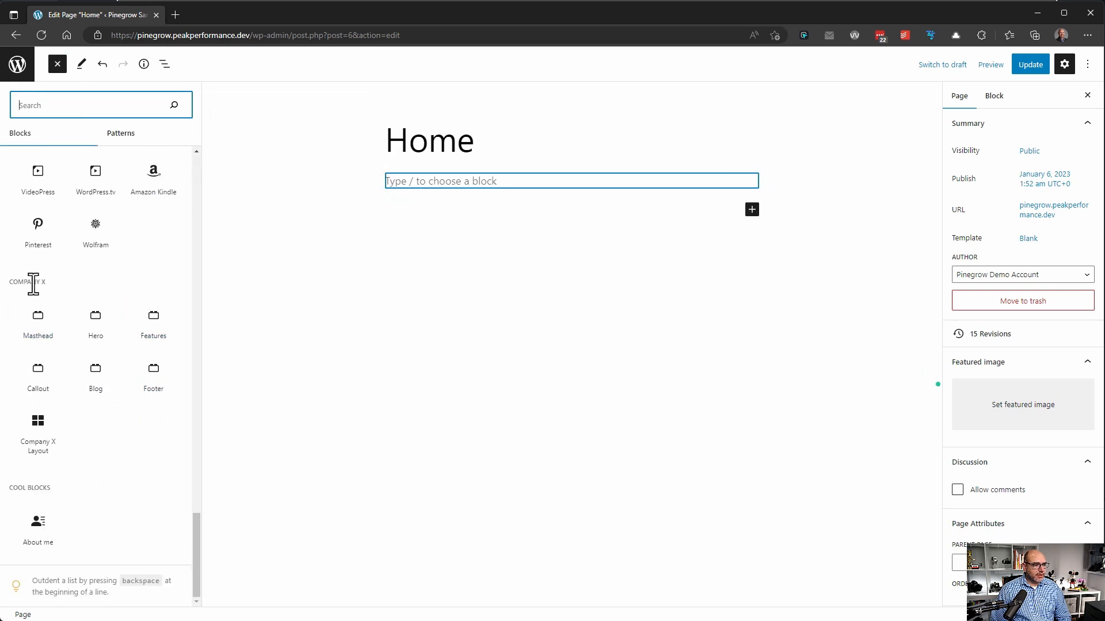
{"action": "mouse_move", "coordinate": [42, 461]}
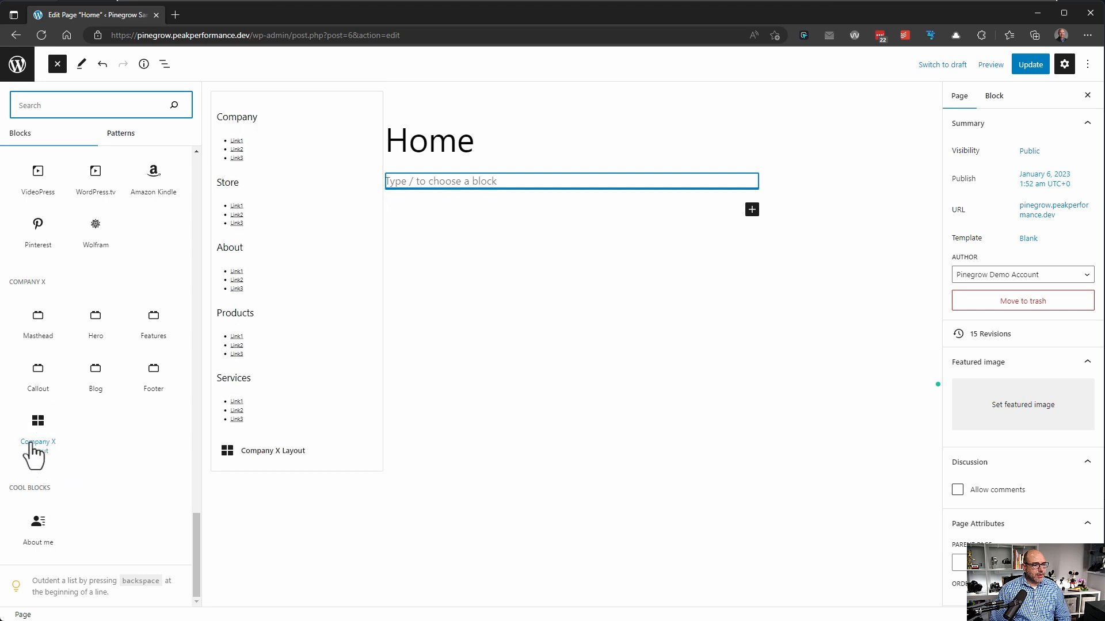
{"action": "left_click", "coordinate": [36, 446]}
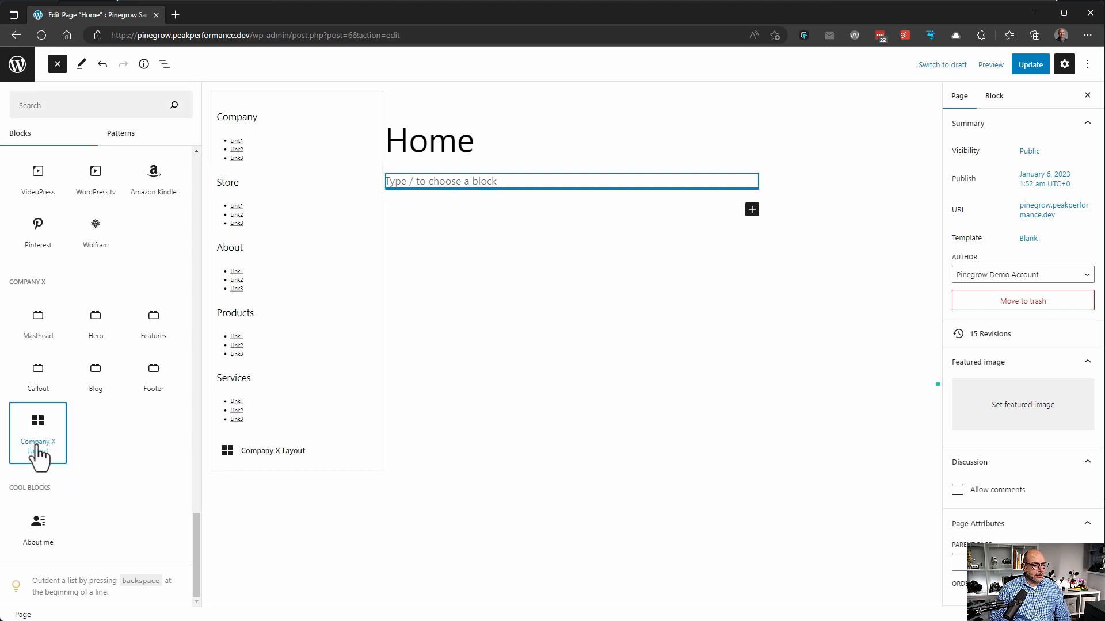
Show the page's block structure and delete the Footer block nested in Company X Layout
{"action": "left_click", "coordinate": [164, 64]}
{"action": "left_click", "coordinate": [11, 145]}
{"action": "left_click", "coordinate": [134, 172]}
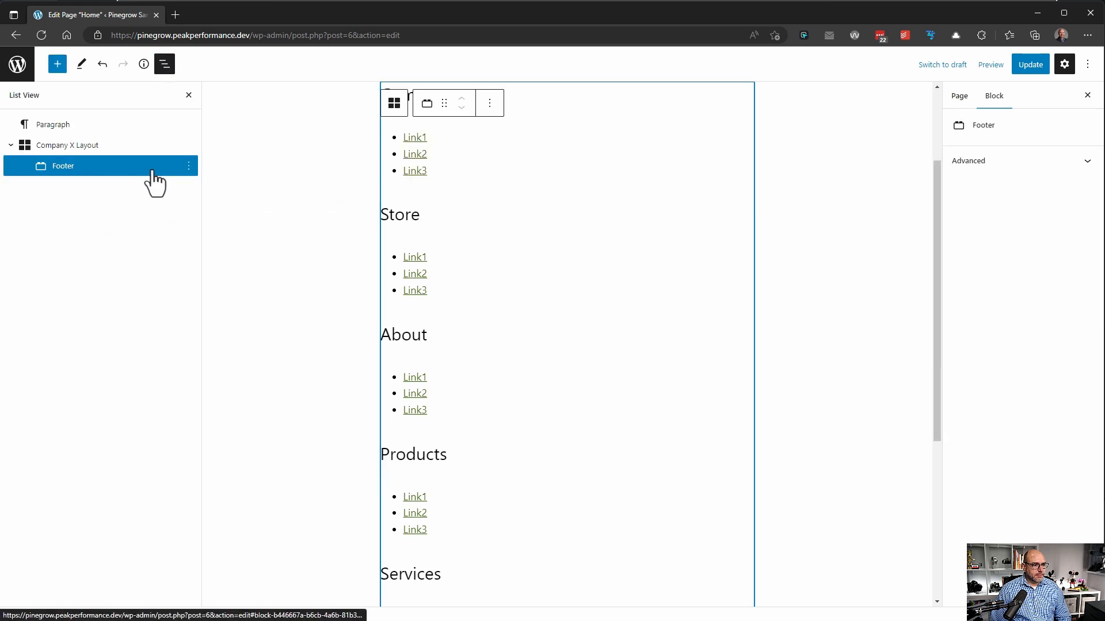
{"action": "left_click", "coordinate": [189, 166]}
{"action": "left_click", "coordinate": [239, 445]}
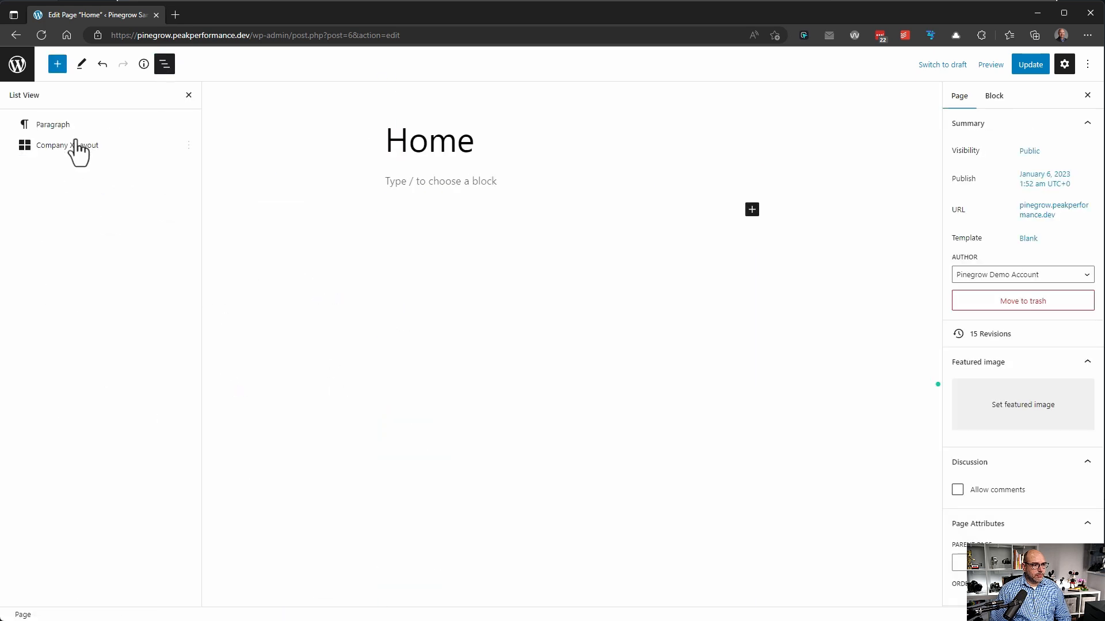
Delete the empty Paragraph block above Company X Layout
{"action": "left_click", "coordinate": [80, 127]}
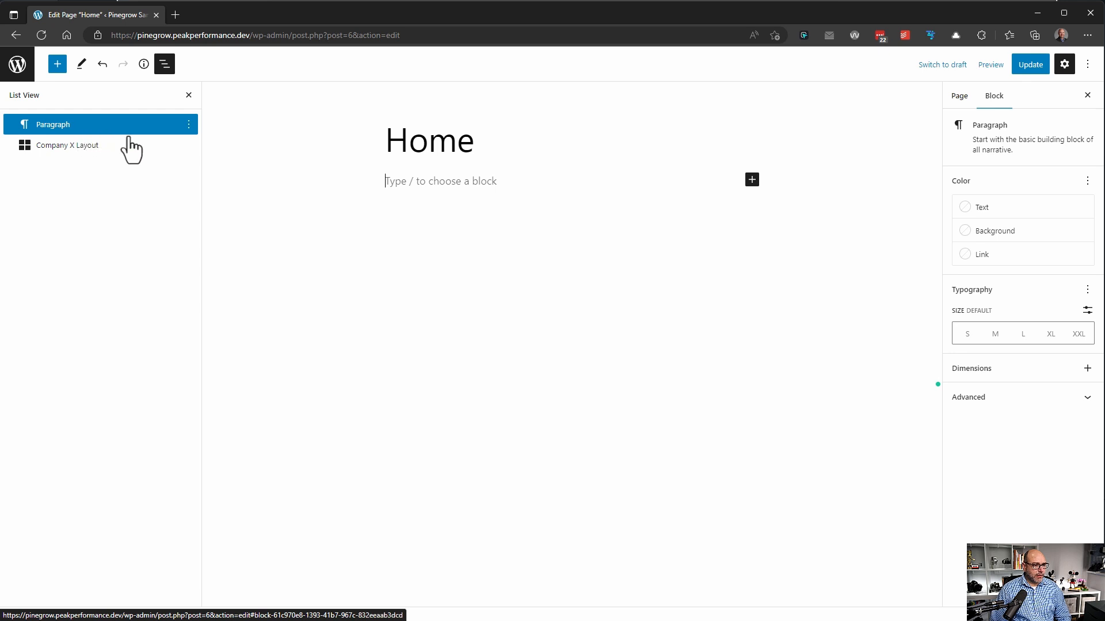
{"action": "left_click", "coordinate": [189, 124]}
{"action": "left_click", "coordinate": [227, 380]}
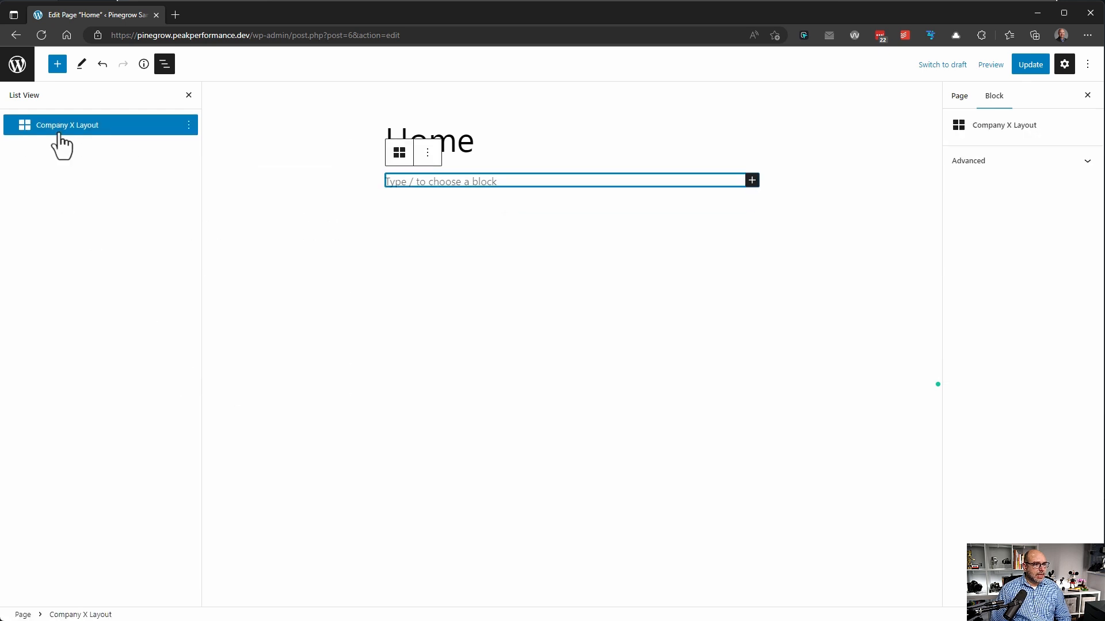
Insert the Masthead, Hero, Features, Callout, Blog and Footer blocks from the Company X category into the Home page
{"action": "left_click", "coordinate": [60, 134]}
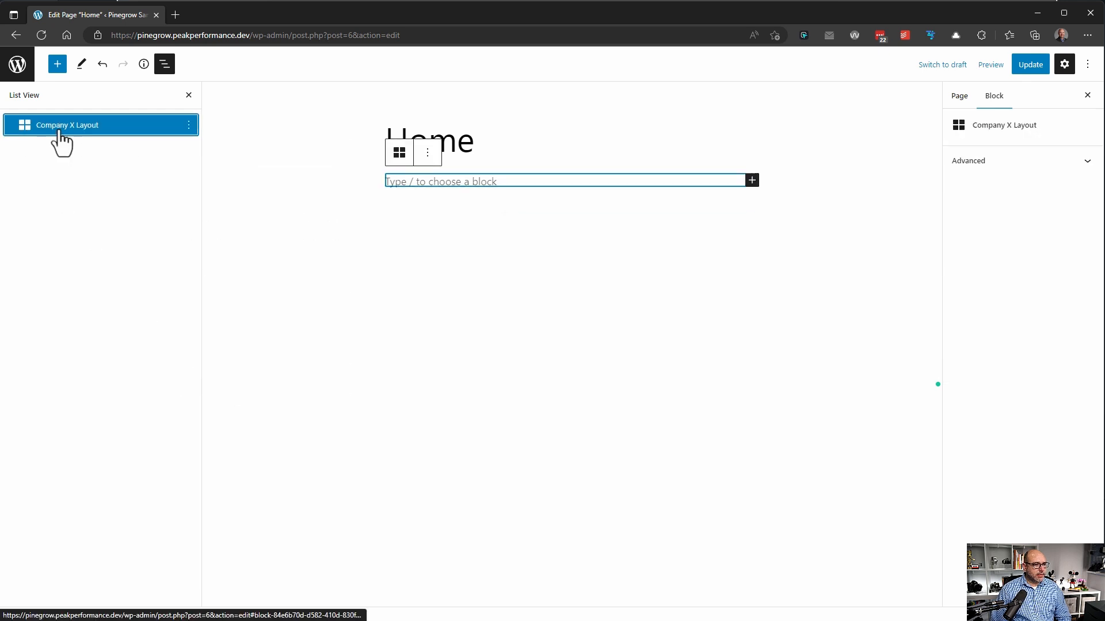
{"action": "left_click", "coordinate": [58, 64]}
{"action": "scroll", "coordinate": [143, 291], "scroll_direction": "down", "scroll_amount": 10}
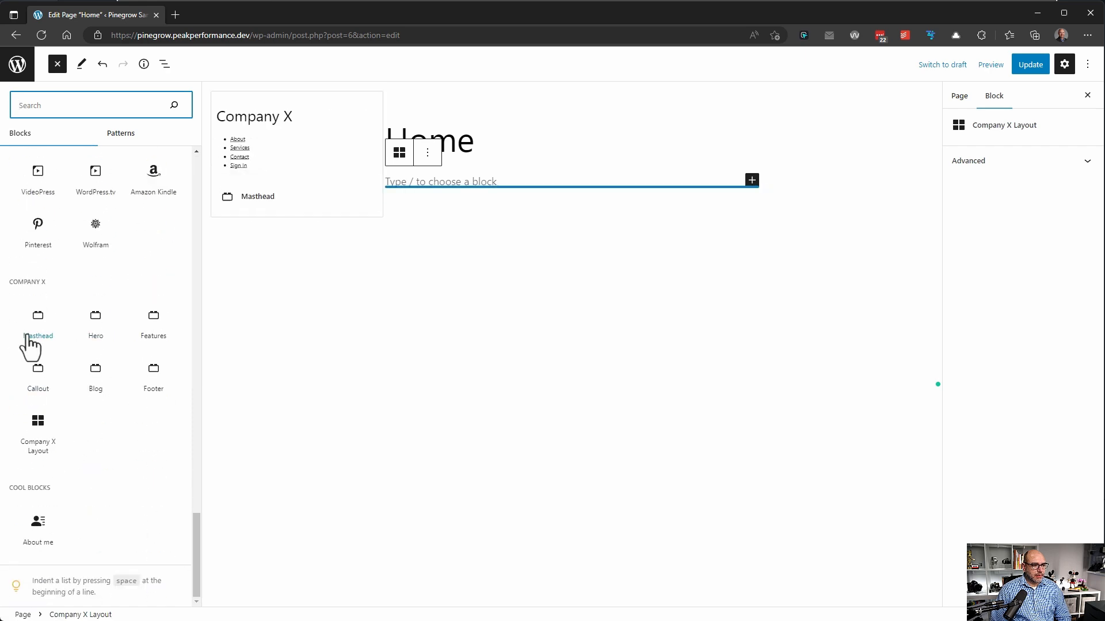
{"action": "left_click", "coordinate": [34, 334]}
{"action": "left_click", "coordinate": [94, 337]}
{"action": "left_click", "coordinate": [148, 336]}
{"action": "left_click", "coordinate": [39, 386]}
{"action": "left_click", "coordinate": [95, 386]}
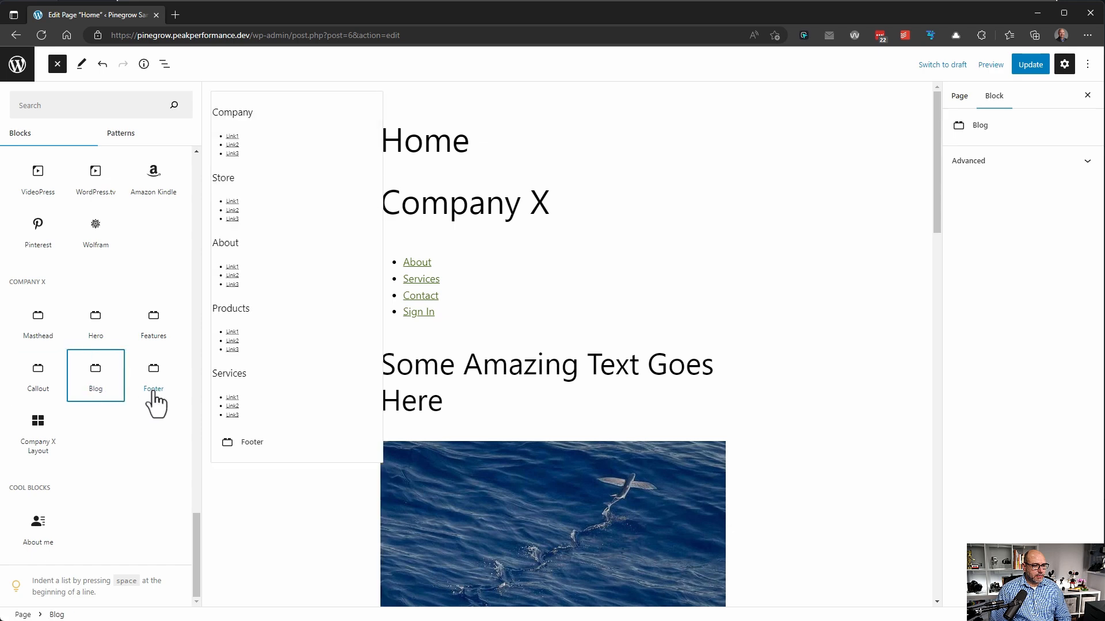
{"action": "left_click", "coordinate": [154, 390]}
Nest the Masthead, Hero, Features, Callout, Blog and Footer blocks inside Company X Layout and update the page
{"action": "left_click", "coordinate": [164, 64]}
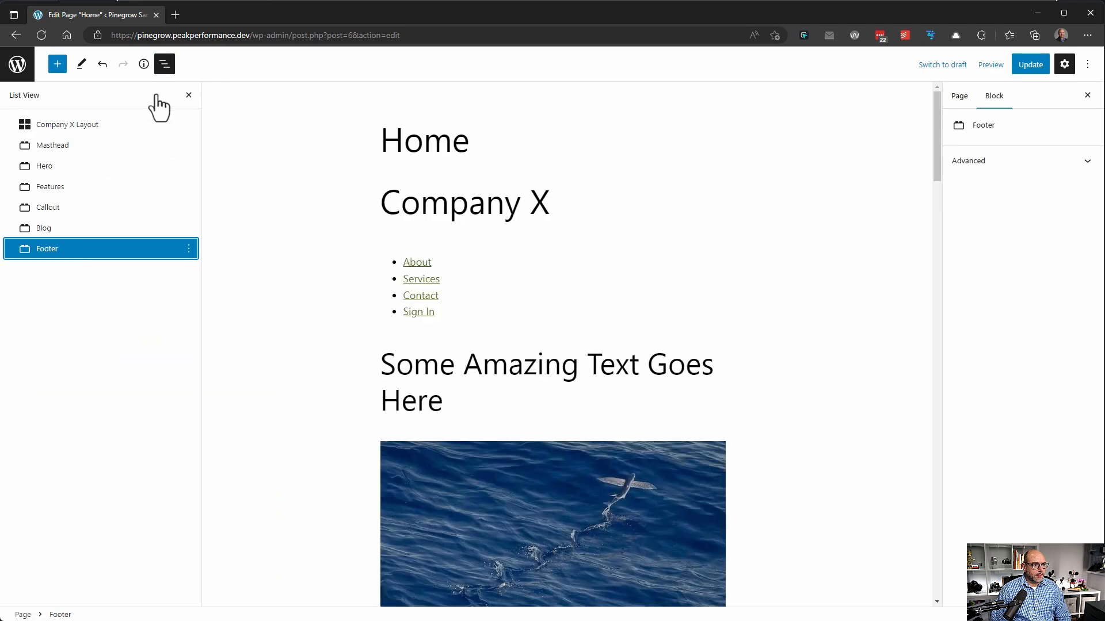
{"action": "left_click_drag", "start_coordinate": [28, 147], "coordinate": [83, 251]}
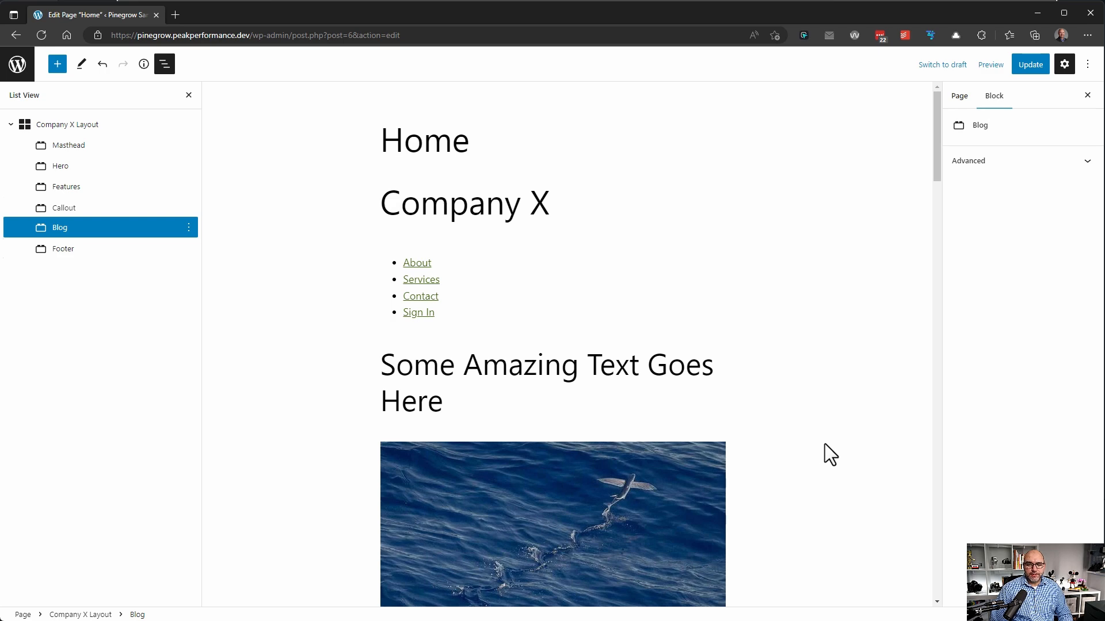
{"action": "left_click", "coordinate": [1023, 67]}
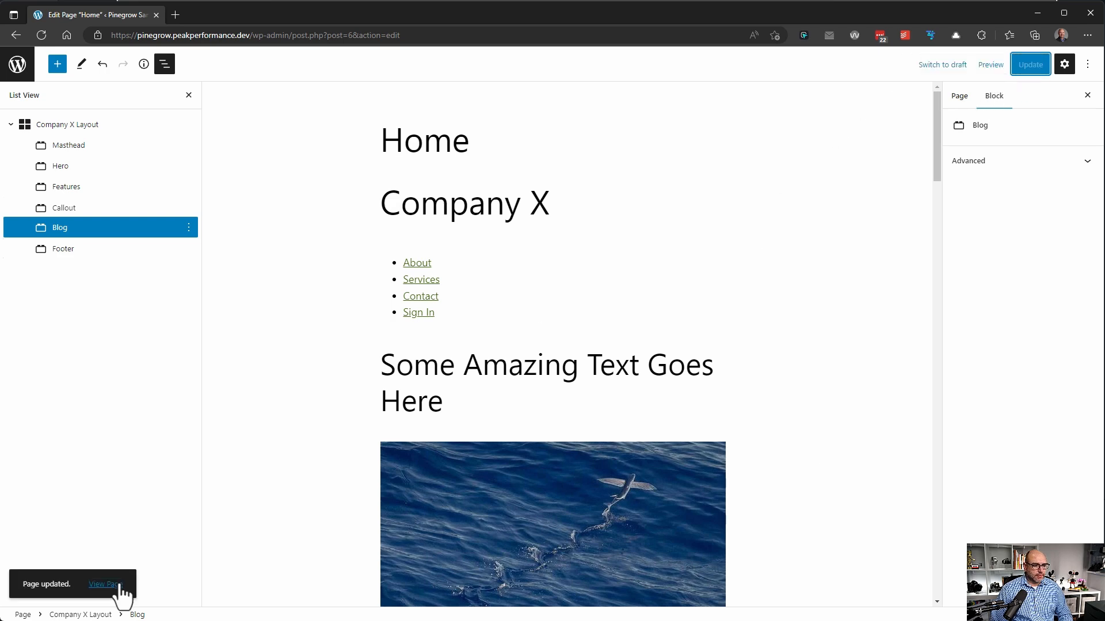
View the published Home page and examine how its Company X blocks are rendered from header to footer
{"action": "left_click", "coordinate": [119, 589]}
{"action": "scroll", "coordinate": [632, 354], "scroll_direction": "down", "scroll_amount": 15}
{"action": "scroll", "coordinate": [632, 355], "scroll_direction": "down", "scroll_amount": 10}
{"action": "scroll", "coordinate": [632, 356], "scroll_direction": "up", "scroll_amount": 20}
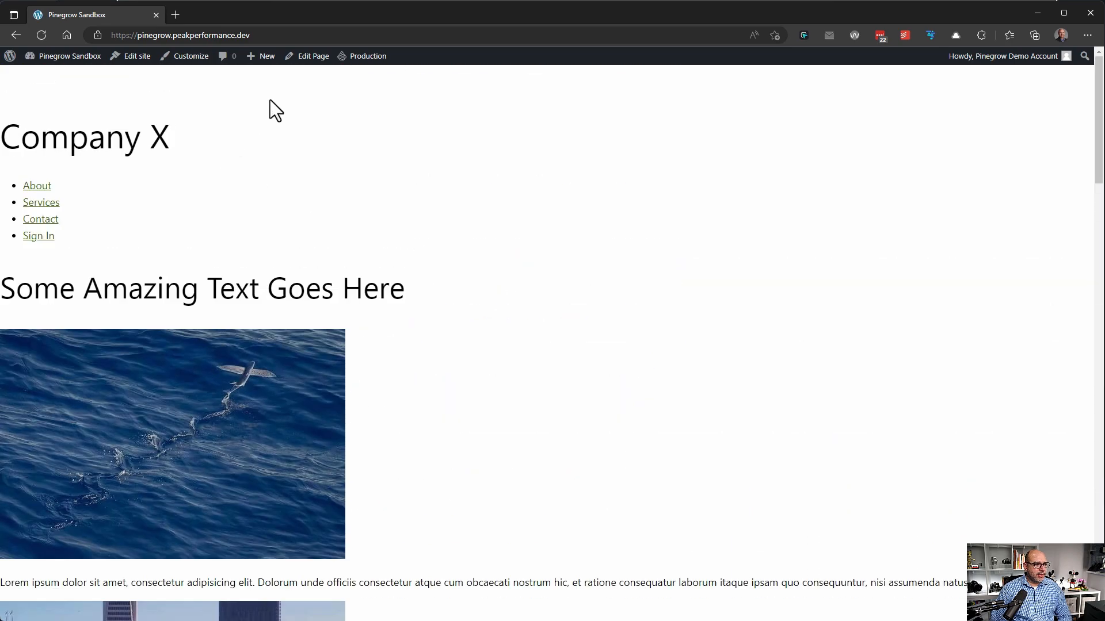
Open the Company X project in Pinegrow and collapse the element tree beneath the grid-wrapper div
{"action": "mouse_move", "coordinate": [364, 55]}
{"action": "left_click", "coordinate": [365, 107]}
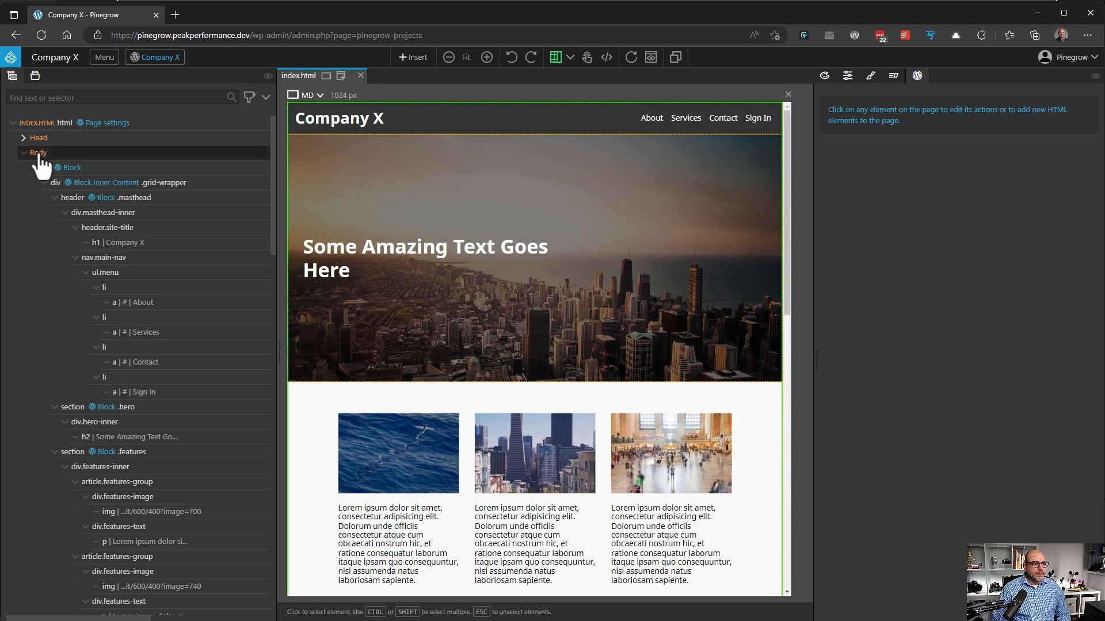
{"action": "left_click", "coordinate": [44, 182]}
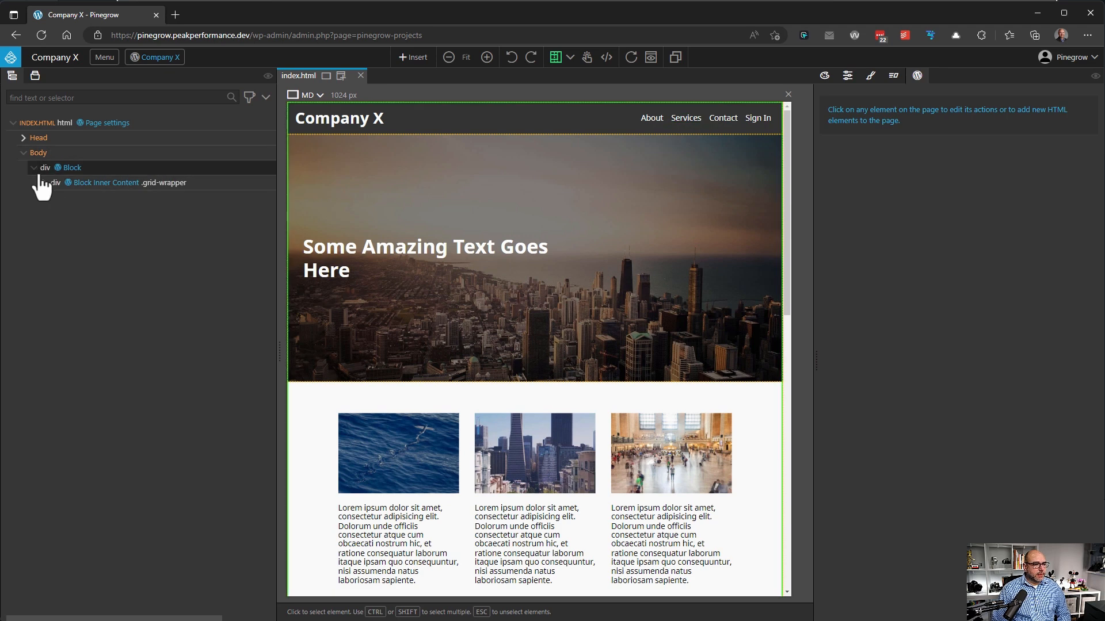
Set the Style option of the outer Company X Layout block to css/style.css
{"action": "left_click", "coordinate": [73, 168]}
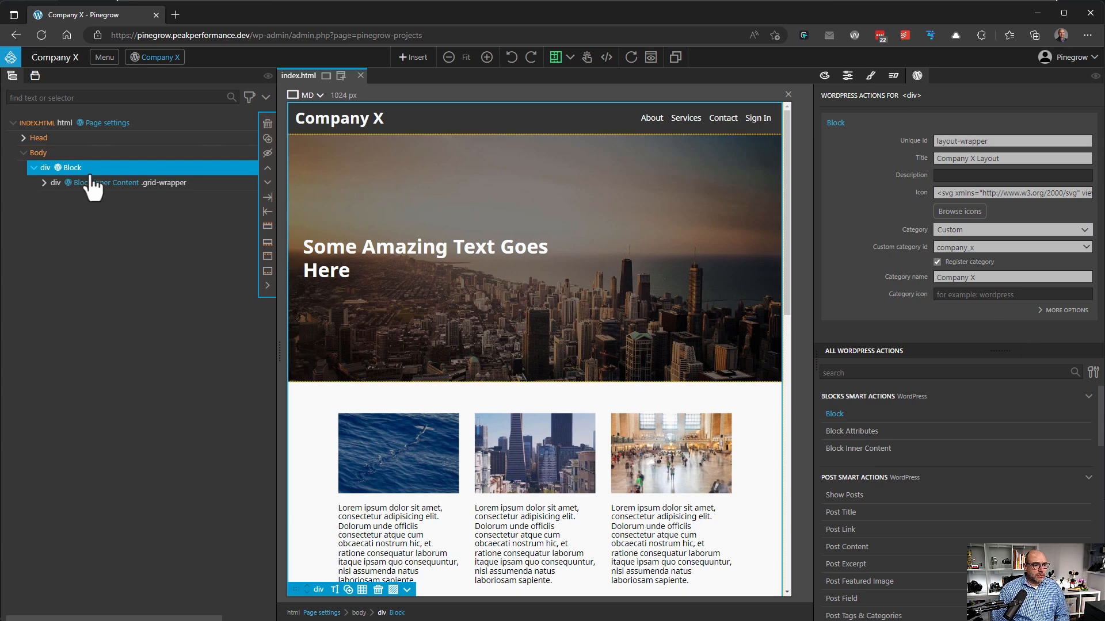
{"action": "left_click", "coordinate": [1069, 311]}
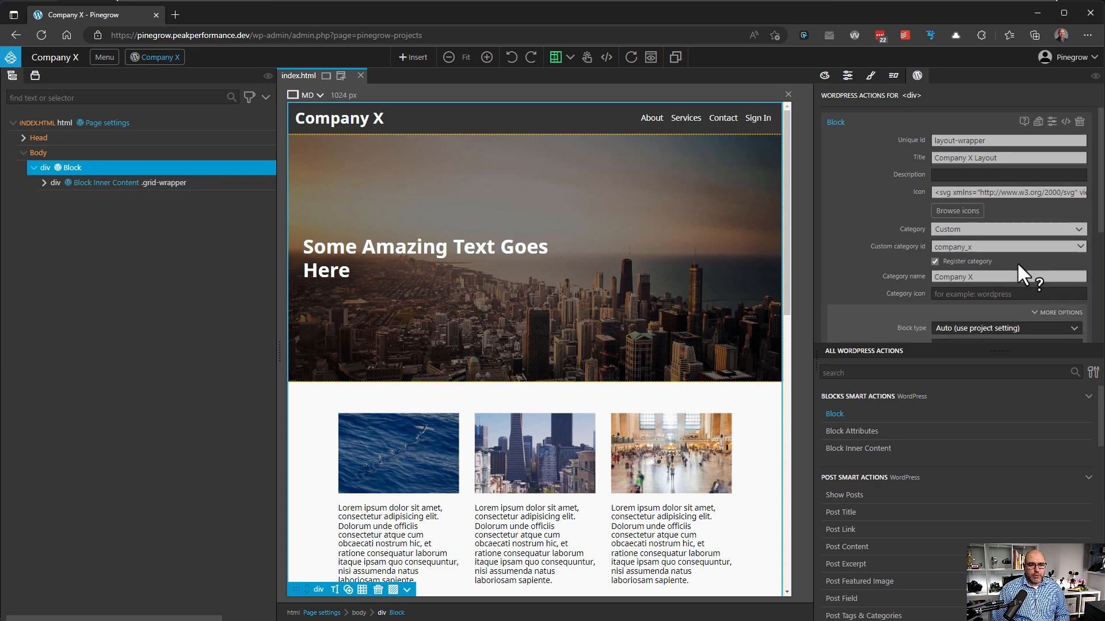
{"action": "scroll", "coordinate": [1017, 261], "scroll_direction": "down", "scroll_amount": 2}
{"action": "left_click", "coordinate": [972, 238]}
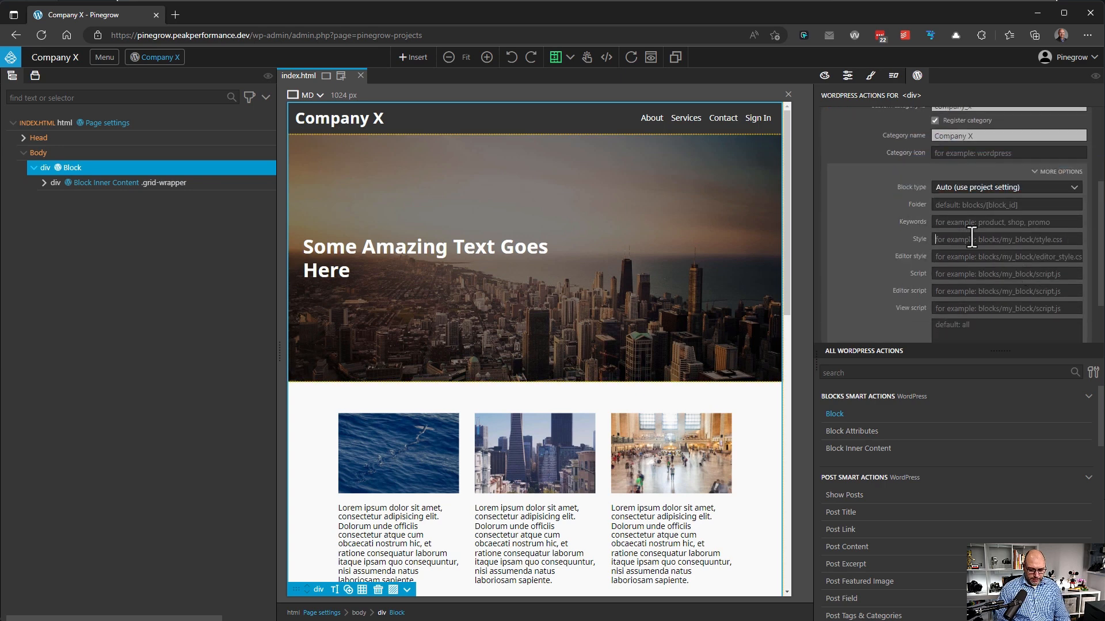
{"action": "type", "text": "css/style.css"}
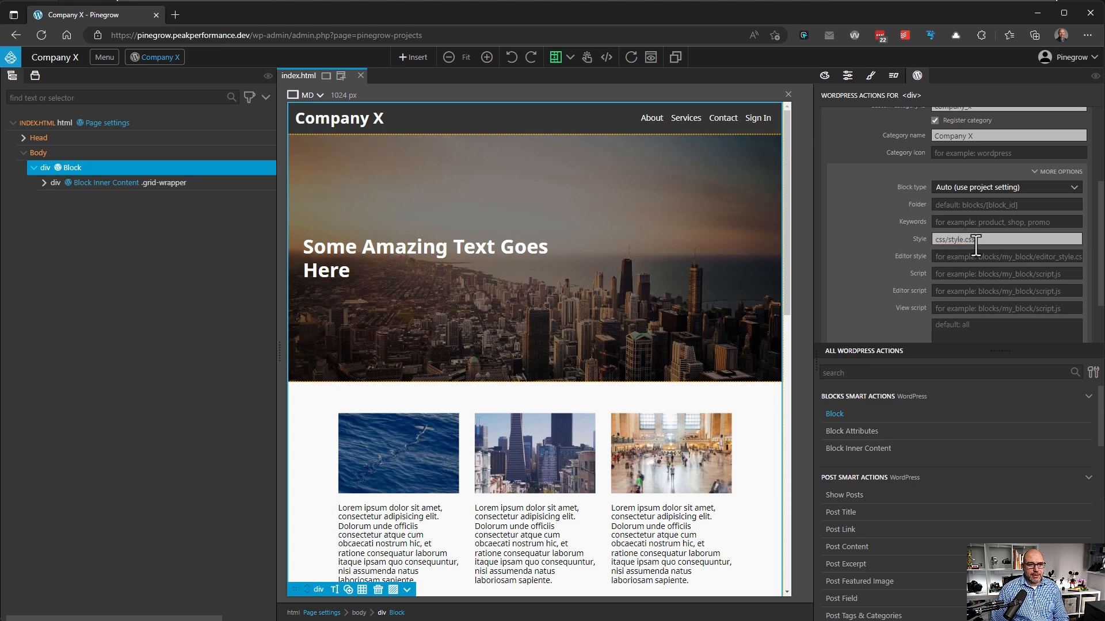
Check the style.css location in the project's css folder and export the Company X project to WordPress
{"action": "left_click", "coordinate": [35, 75]}
{"action": "left_click", "coordinate": [17, 142]}
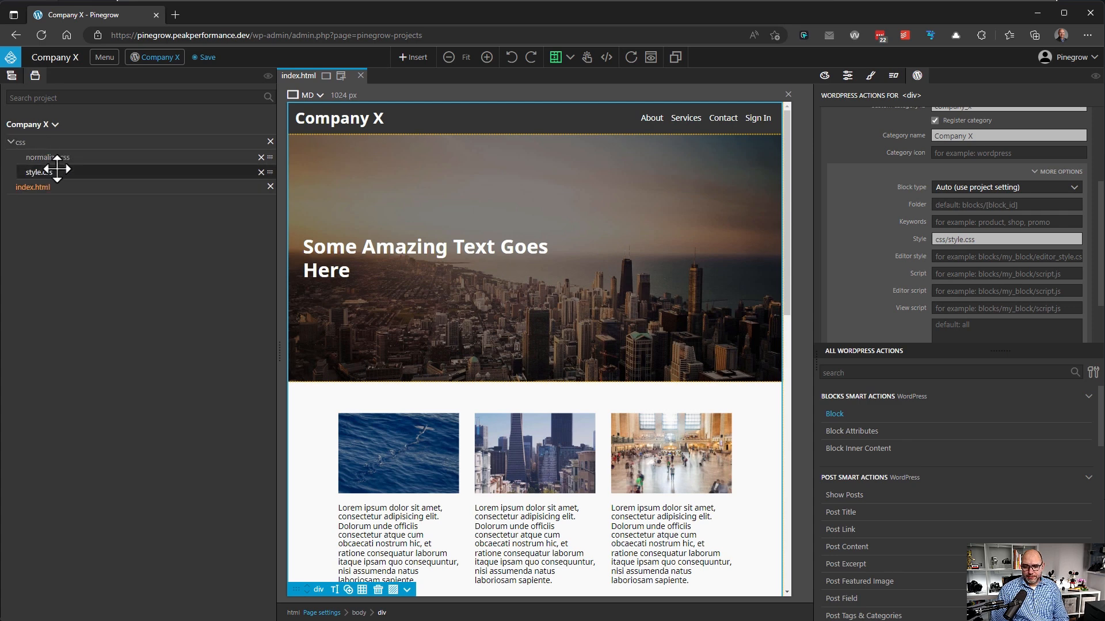
{"action": "left_click", "coordinate": [155, 58]}
{"action": "left_click", "coordinate": [156, 79]}
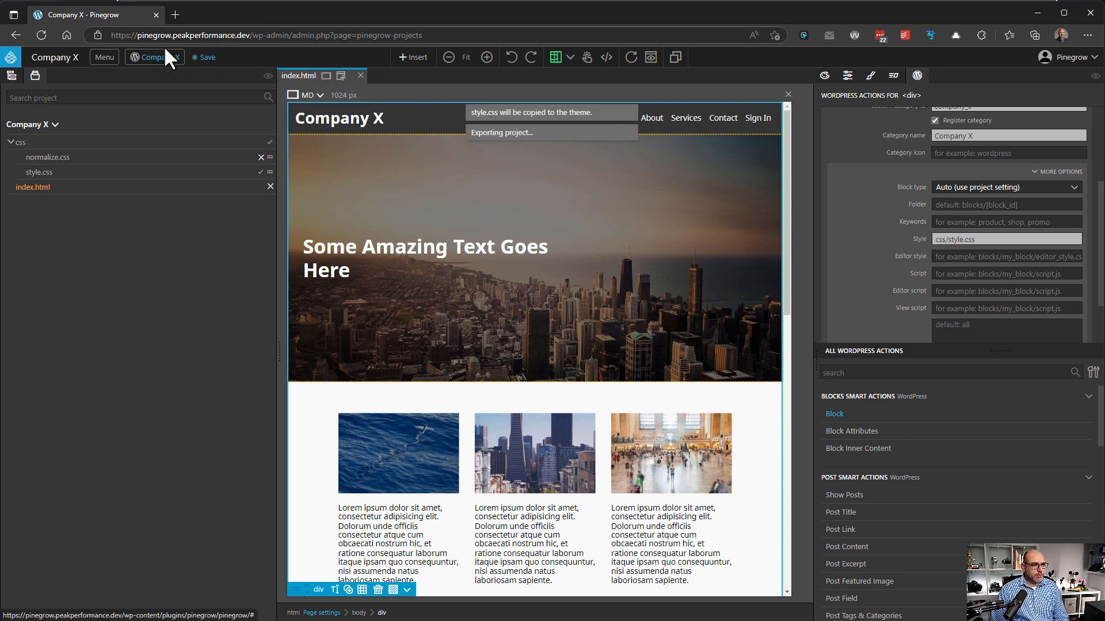
Visit the live site from Pinegrow and examine the styling of the Home page from masthead to blog section
{"action": "left_click", "coordinate": [1069, 57]}
{"action": "left_click", "coordinate": [1027, 117]}
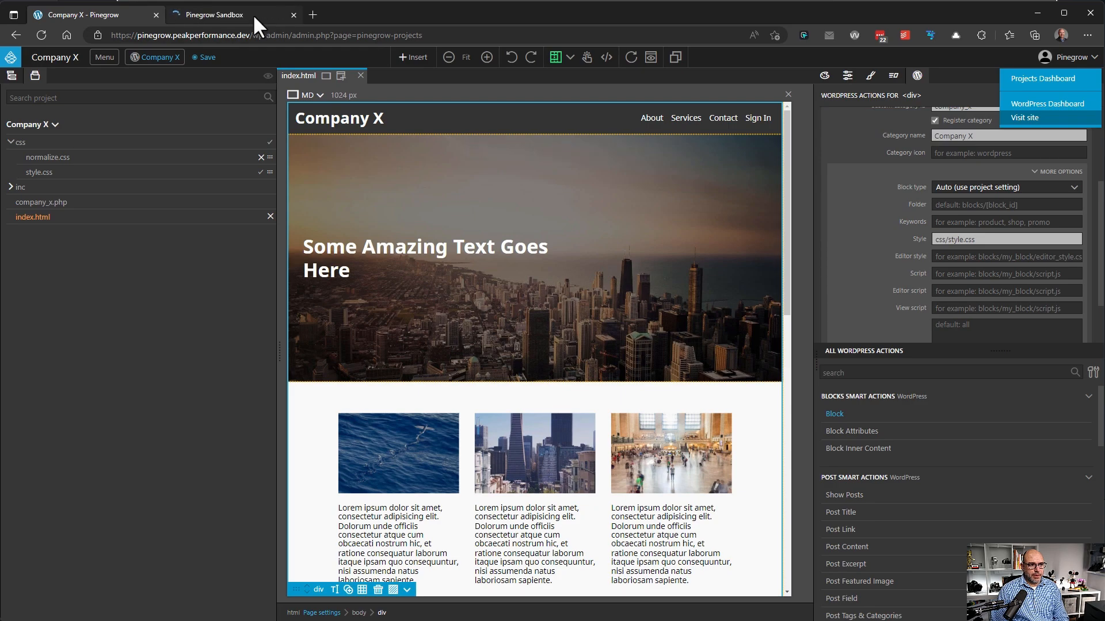
{"action": "left_click", "coordinate": [254, 13]}
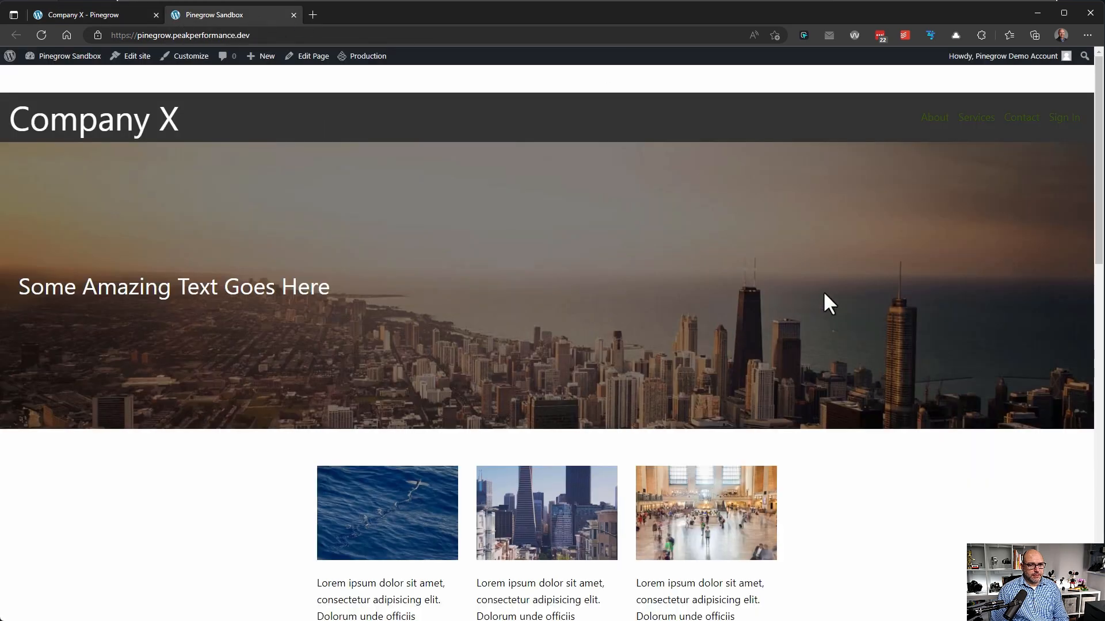
{"action": "scroll", "coordinate": [824, 292], "scroll_direction": "down", "scroll_amount": 15}
{"action": "scroll", "coordinate": [824, 293], "scroll_direction": "up", "scroll_amount": 15}
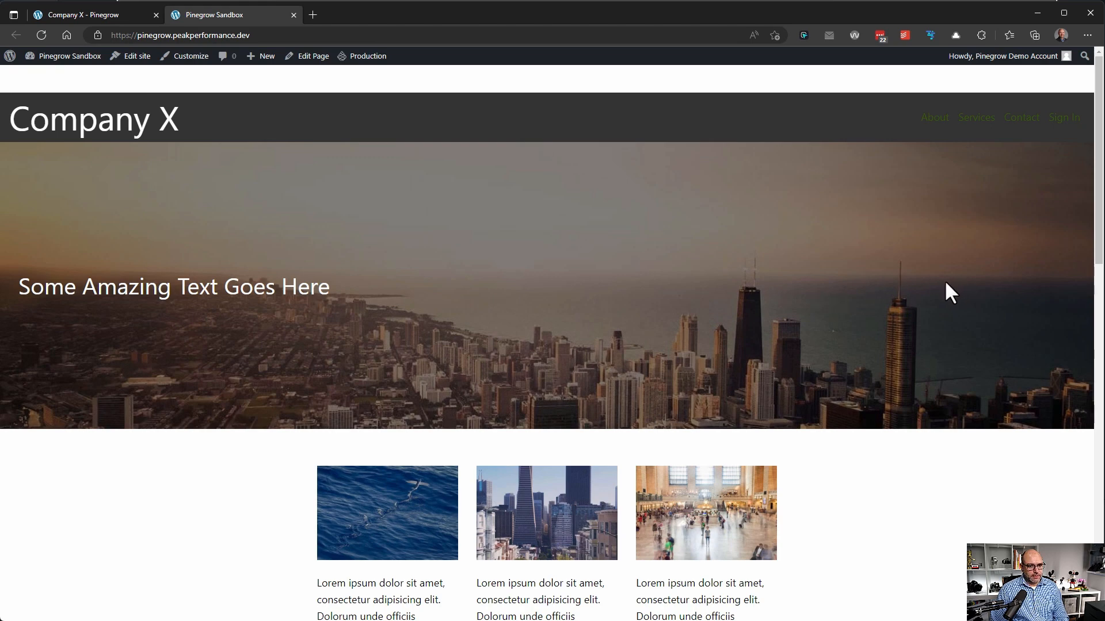
{"action": "left_click_drag", "start_coordinate": [1099, 129], "coordinate": [165, 78]}
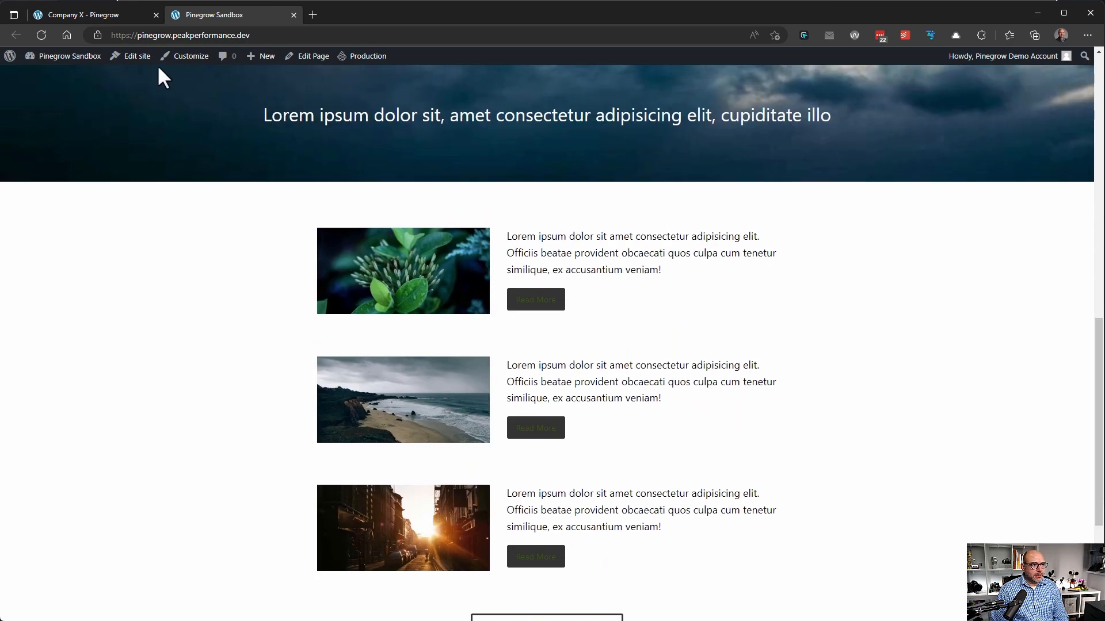
Compare the Company X design in Pinegrow with the styling of the live Home page
{"action": "left_click", "coordinate": [96, 15]}
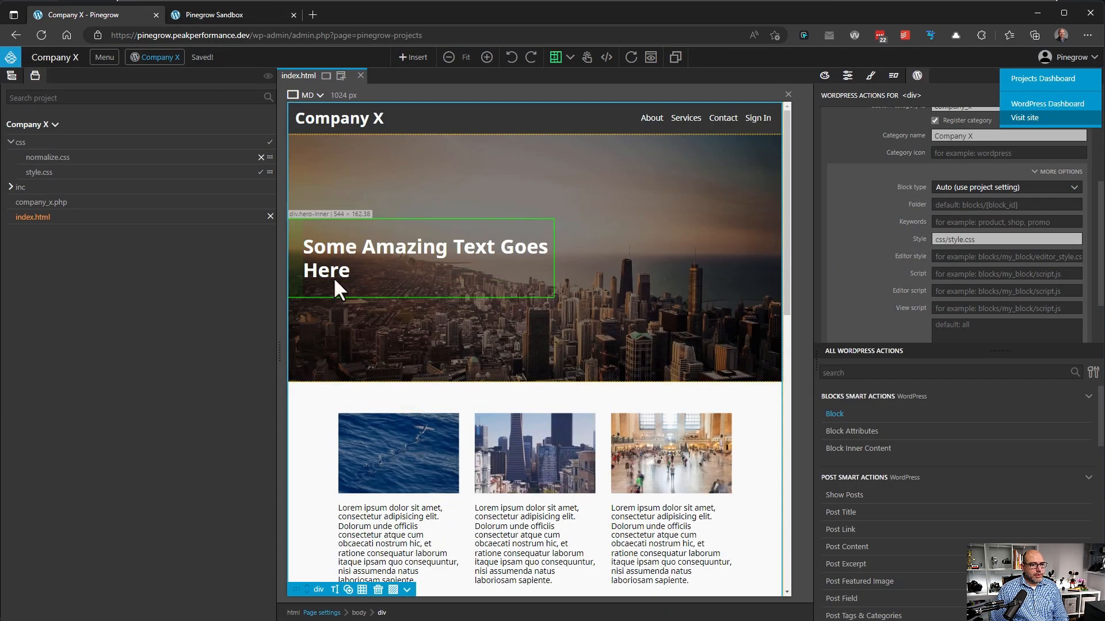
{"action": "left_click", "coordinate": [256, 21]}
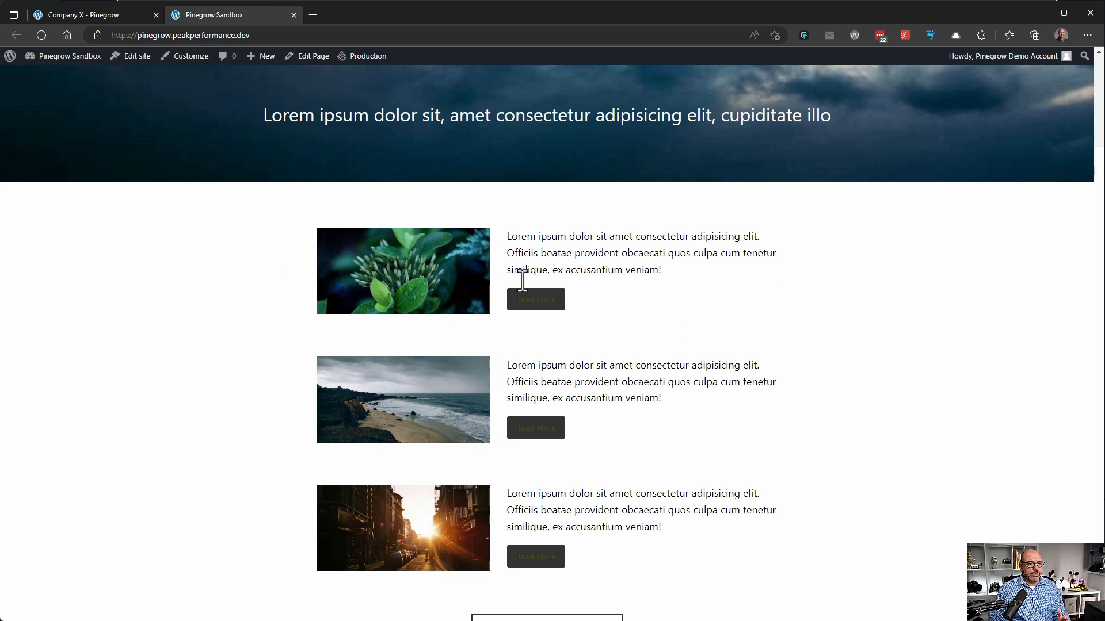
{"action": "left_click", "coordinate": [138, 15]}
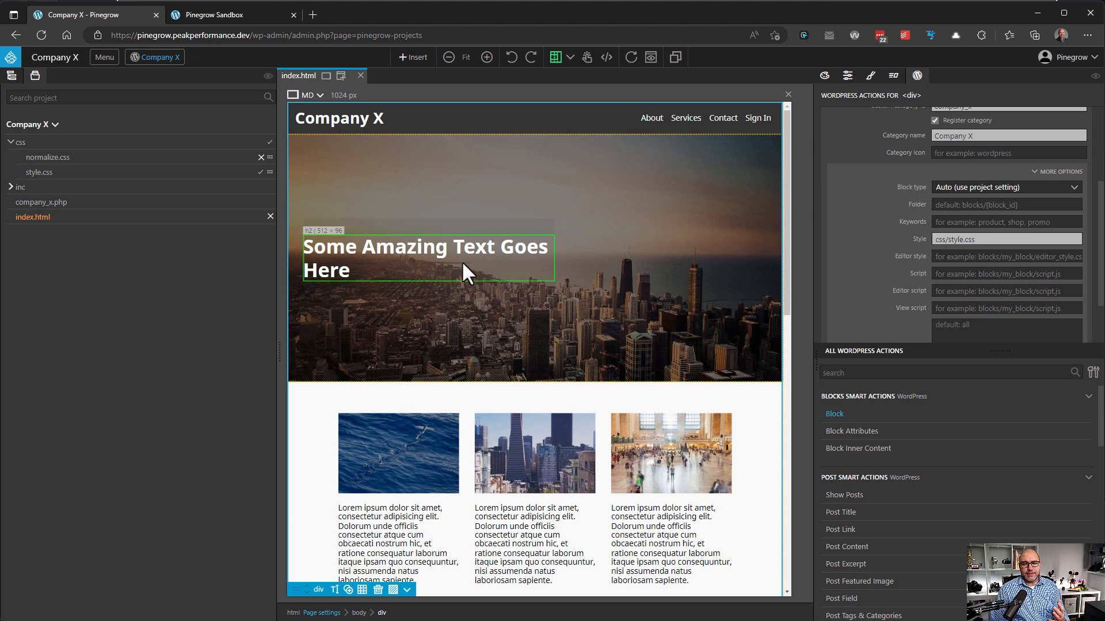
{"action": "left_click", "coordinate": [248, 15]}
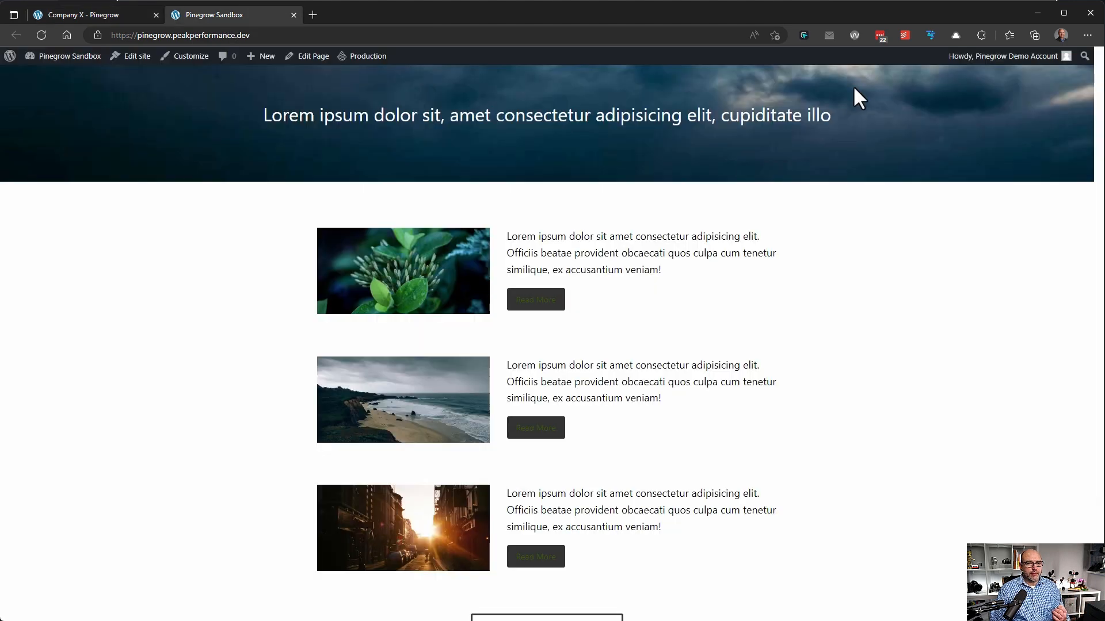
Inspect which CSS rules set the text color of the first Read More button on the live page
{"action": "right_click", "coordinate": [544, 302]}
{"action": "left_click", "coordinate": [587, 620]}
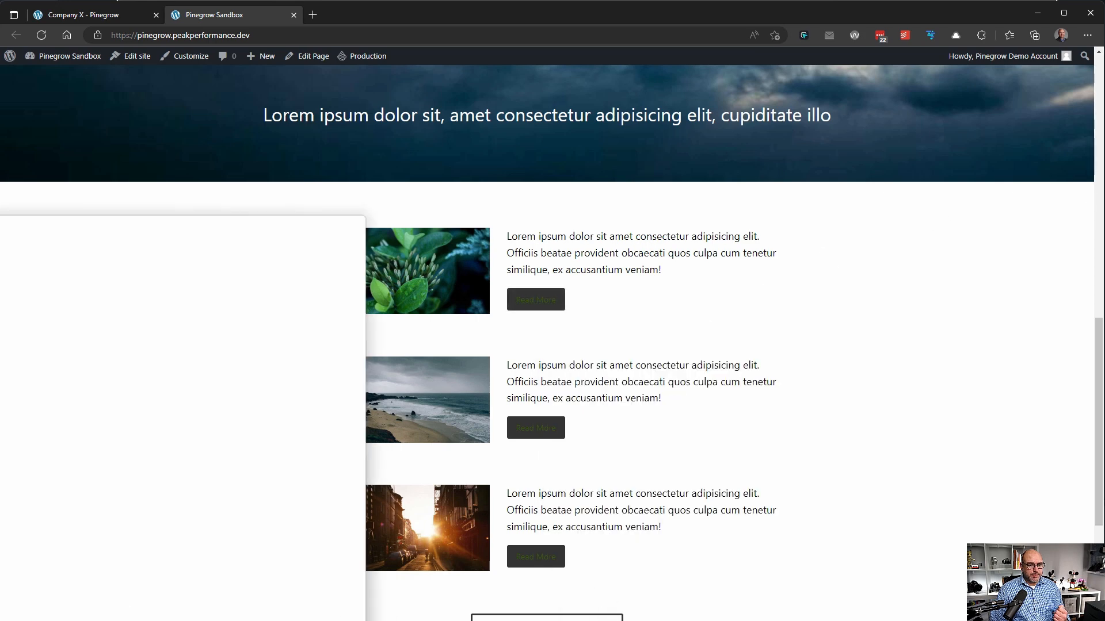
{"action": "left_click_drag", "start_coordinate": [209, 213], "coordinate": [768, 105]}
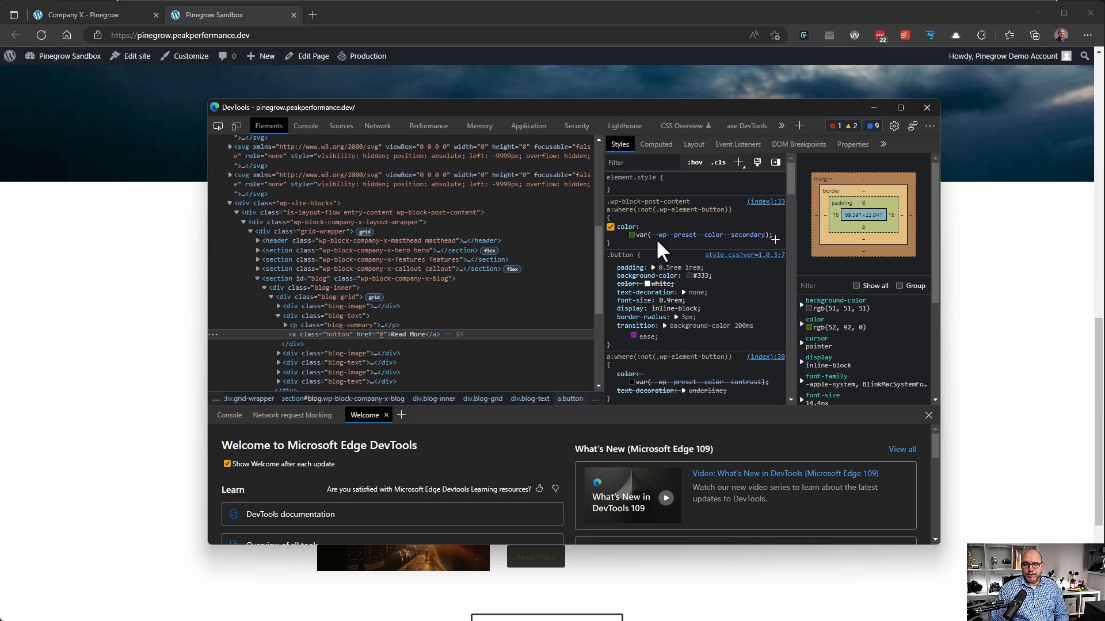
{"action": "left_click", "coordinate": [926, 107]}
Open the Home page in the block editor and examine how the blog and footer sections are laid out
{"action": "left_click", "coordinate": [306, 55]}
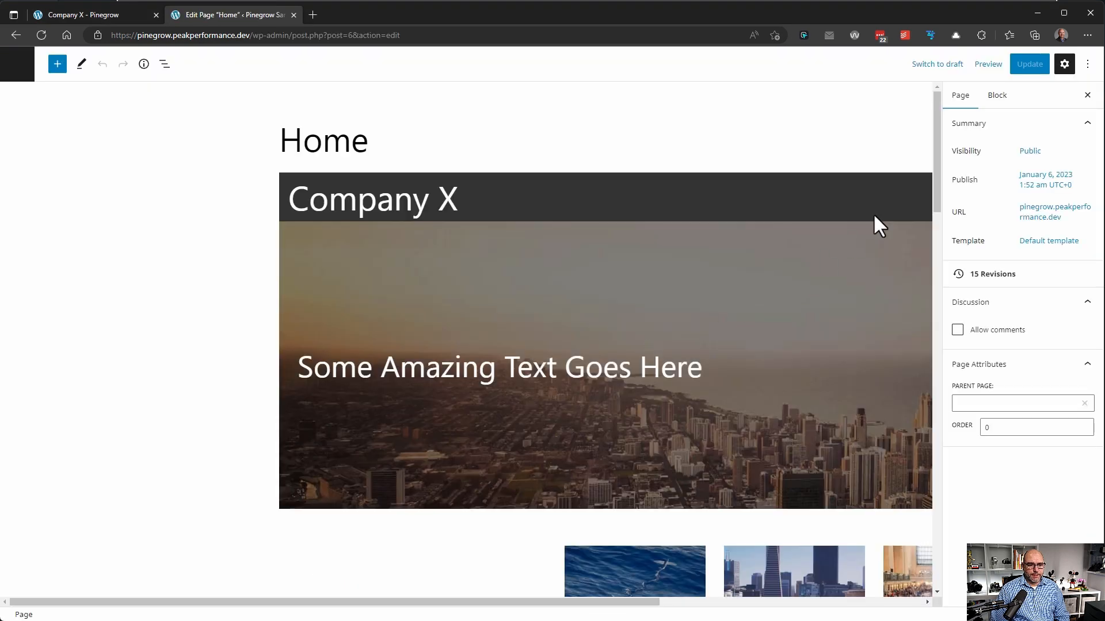
{"action": "mouse_move", "coordinate": [928, 116]}
{"action": "left_mouse_down"}
{"action": "mouse_move", "coordinate": [924, 237]}
{"action": "mouse_move", "coordinate": [928, 107]}
{"action": "left_mouse_up"}
{"action": "left_click_drag", "start_coordinate": [558, 599], "coordinate": [632, 608]}
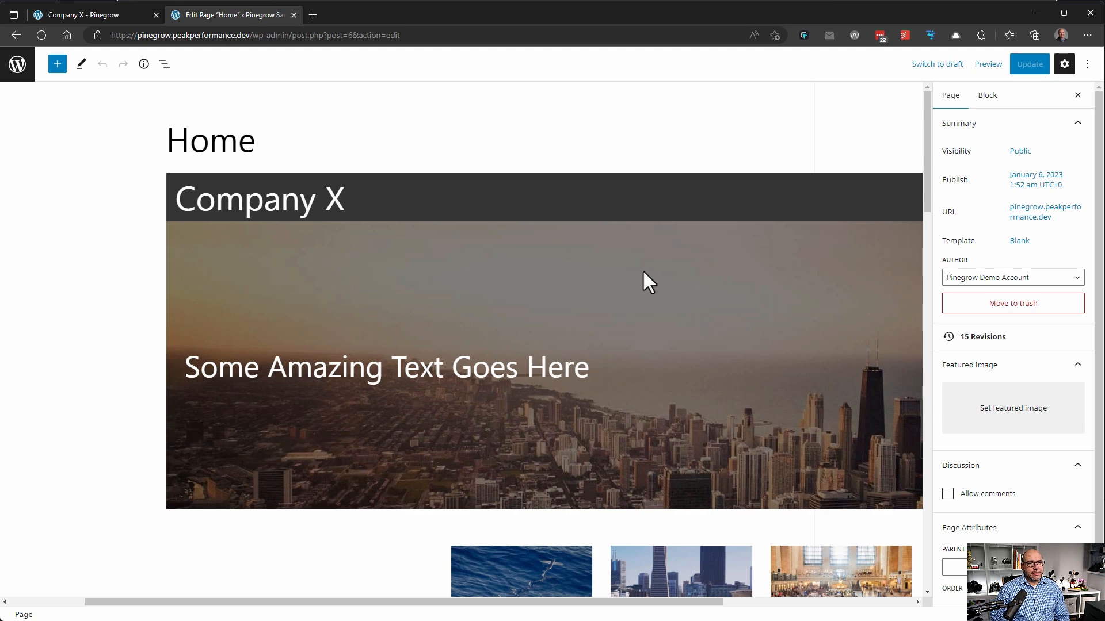
{"action": "left_click_drag", "start_coordinate": [927, 116], "coordinate": [937, 250]}
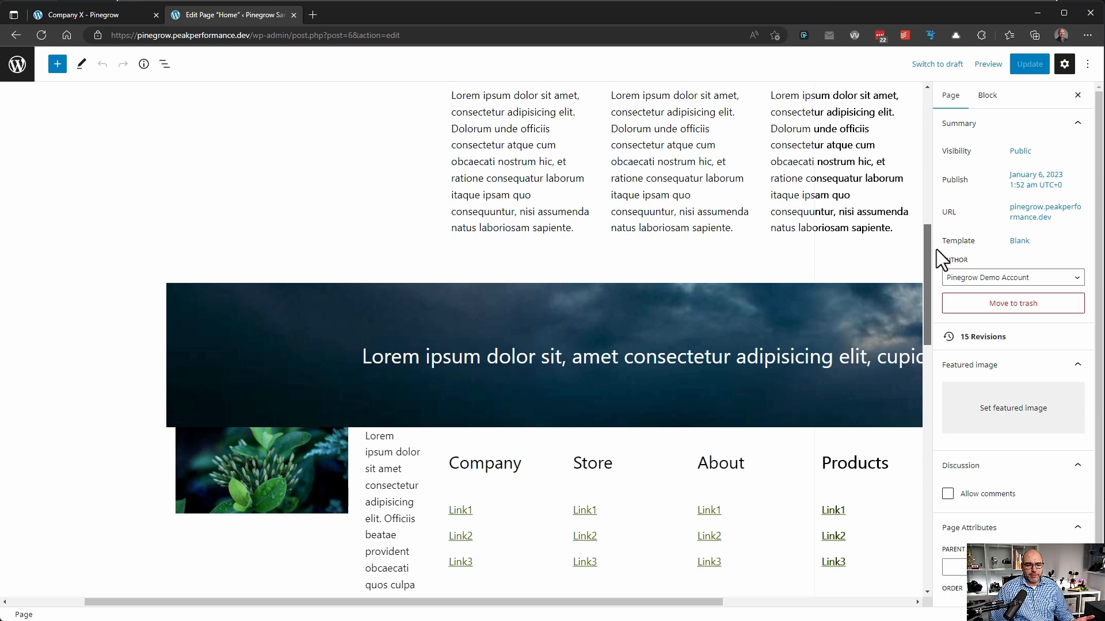
{"action": "left_click_drag", "start_coordinate": [936, 250], "coordinate": [935, 282]}
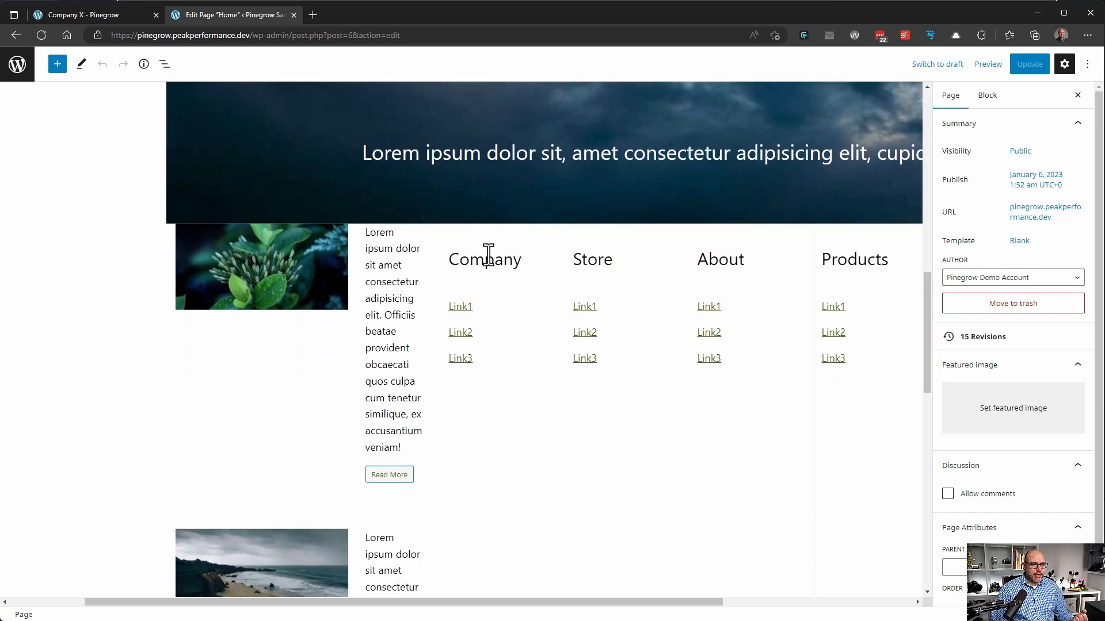
{"action": "scroll", "coordinate": [320, 328], "scroll_direction": "down", "scroll_amount": 4}
{"action": "scroll", "coordinate": [869, 217], "scroll_direction": "up", "scroll_amount": 3}
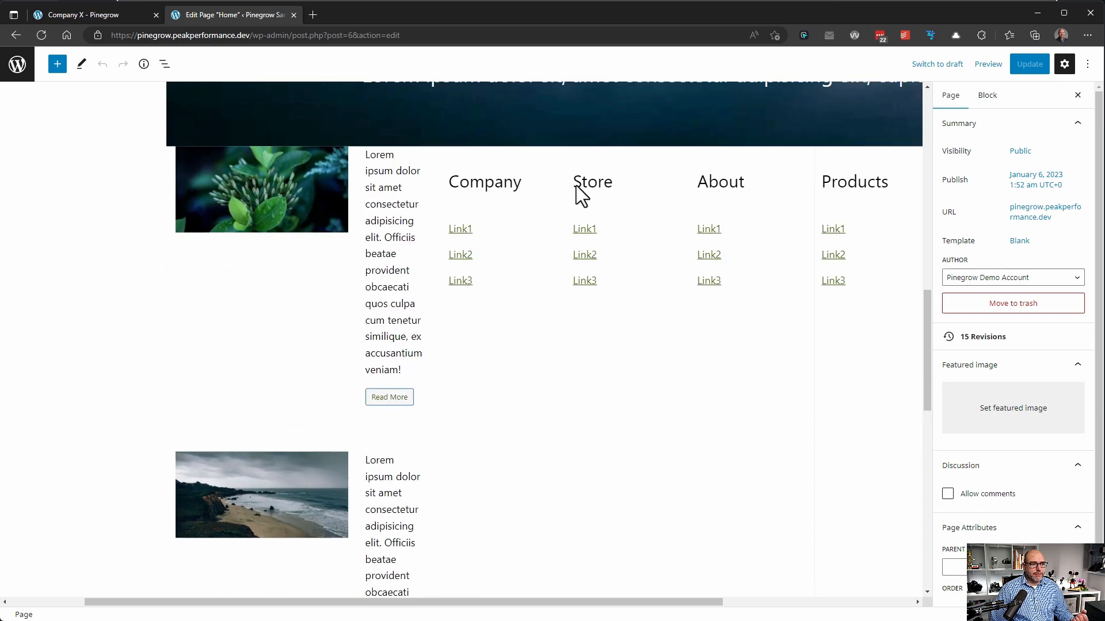
Return to the Company X project in Pinegrow and examine the blog and footer sections in the page design
{"action": "left_click", "coordinate": [139, 15]}
{"action": "scroll", "coordinate": [599, 282], "scroll_direction": "down", "scroll_amount": 10}
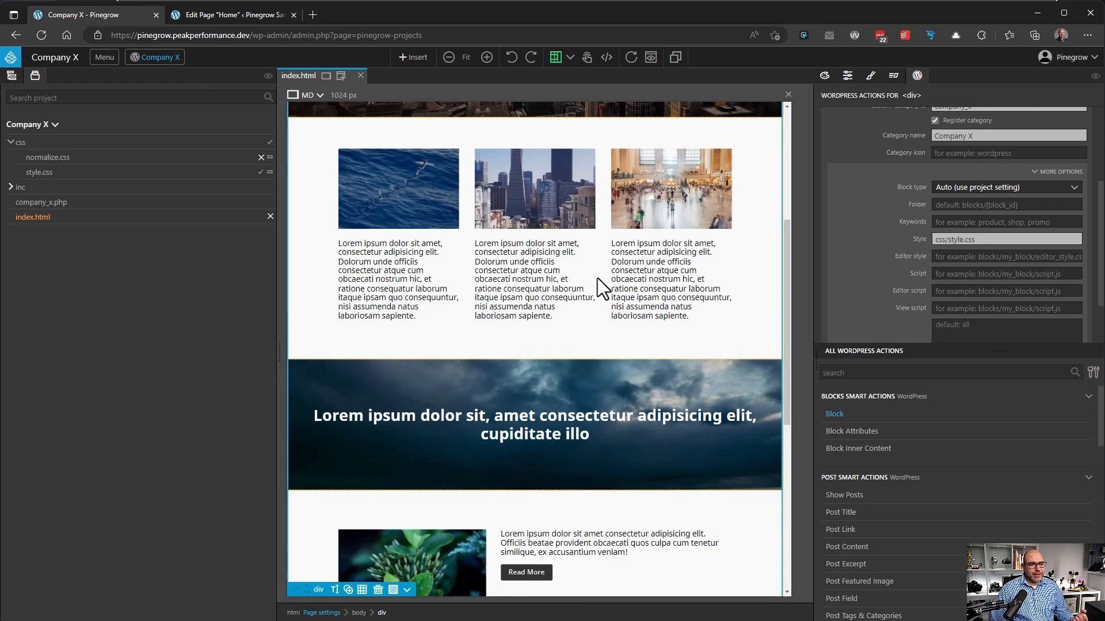
{"action": "scroll", "coordinate": [597, 278], "scroll_direction": "up", "scroll_amount": 2}
{"action": "scroll", "coordinate": [597, 278], "scroll_direction": "down", "scroll_amount": 2}
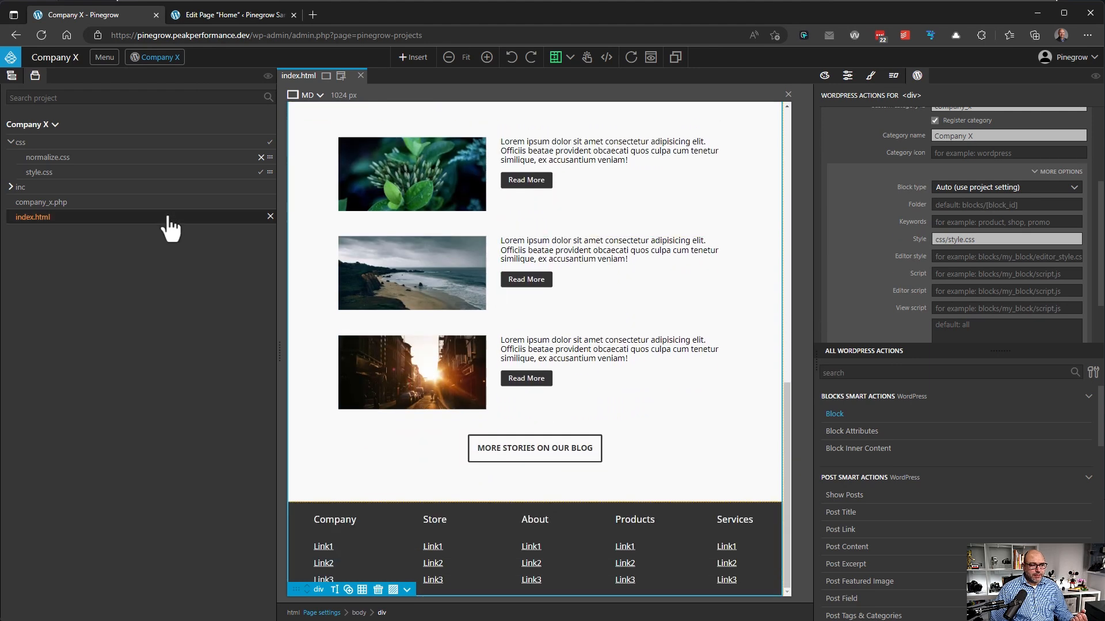
Collapse the six blocks inside the grid-wrapper div and show the active CSS rules of the #blog section
{"action": "left_click", "coordinate": [12, 75]}
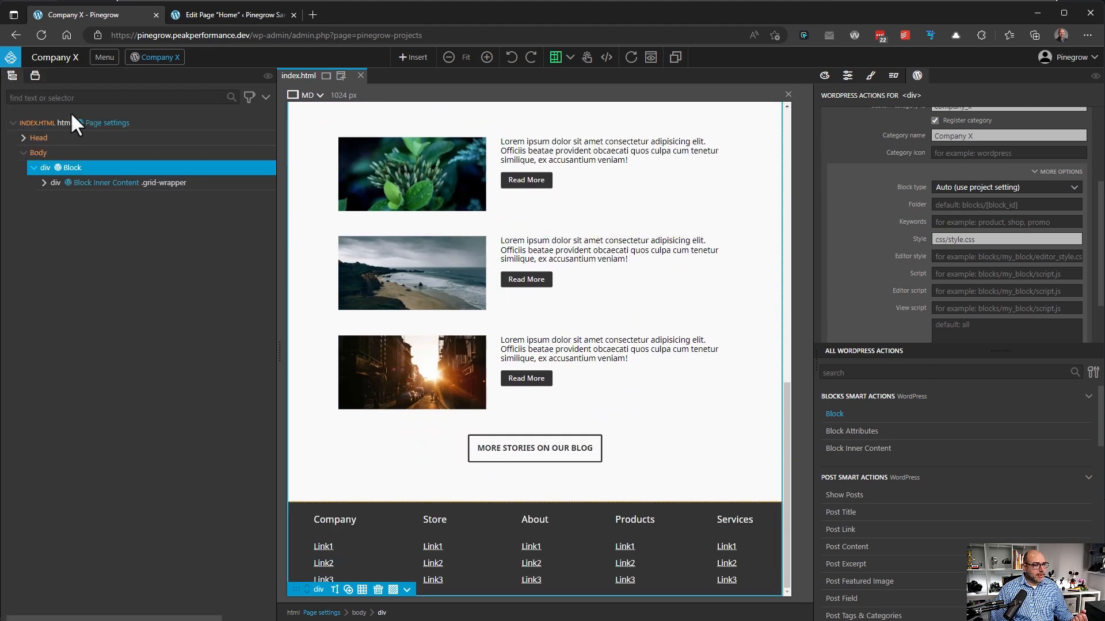
{"action": "left_click", "coordinate": [45, 182]}
{"action": "left_click", "coordinate": [143, 185]}
{"action": "left_click", "coordinate": [55, 197]}
{"action": "left_click", "coordinate": [55, 212]}
{"action": "left_click", "coordinate": [55, 227]}
{"action": "left_click", "coordinate": [55, 242]}
{"action": "left_click", "coordinate": [54, 257]}
{"action": "left_click", "coordinate": [55, 272]}
{"action": "left_click", "coordinate": [165, 260]}
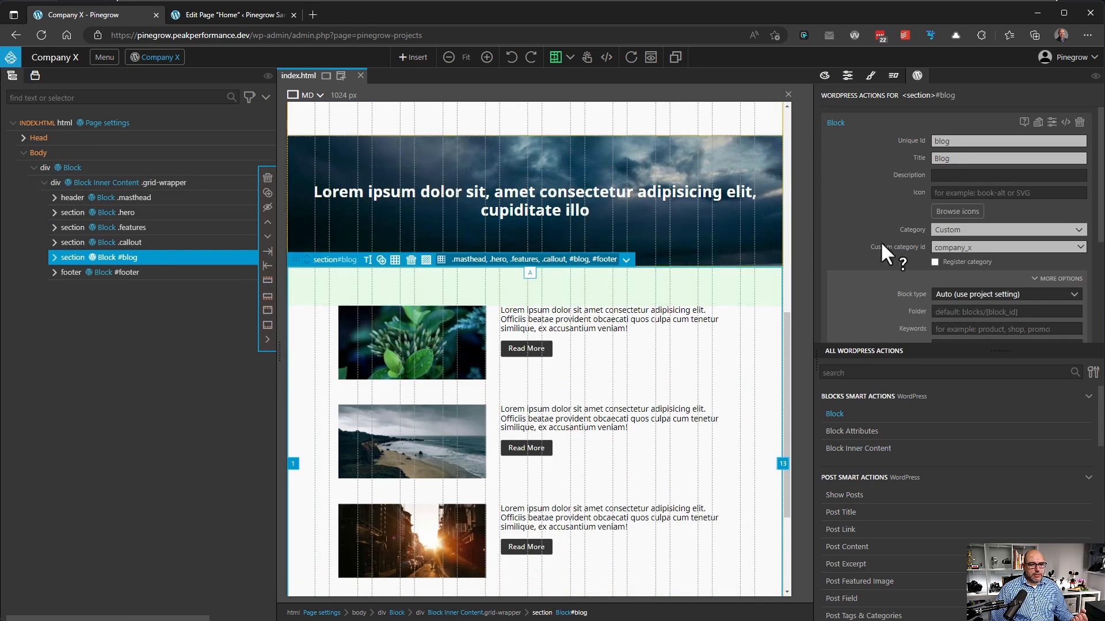
{"action": "left_click", "coordinate": [872, 81]}
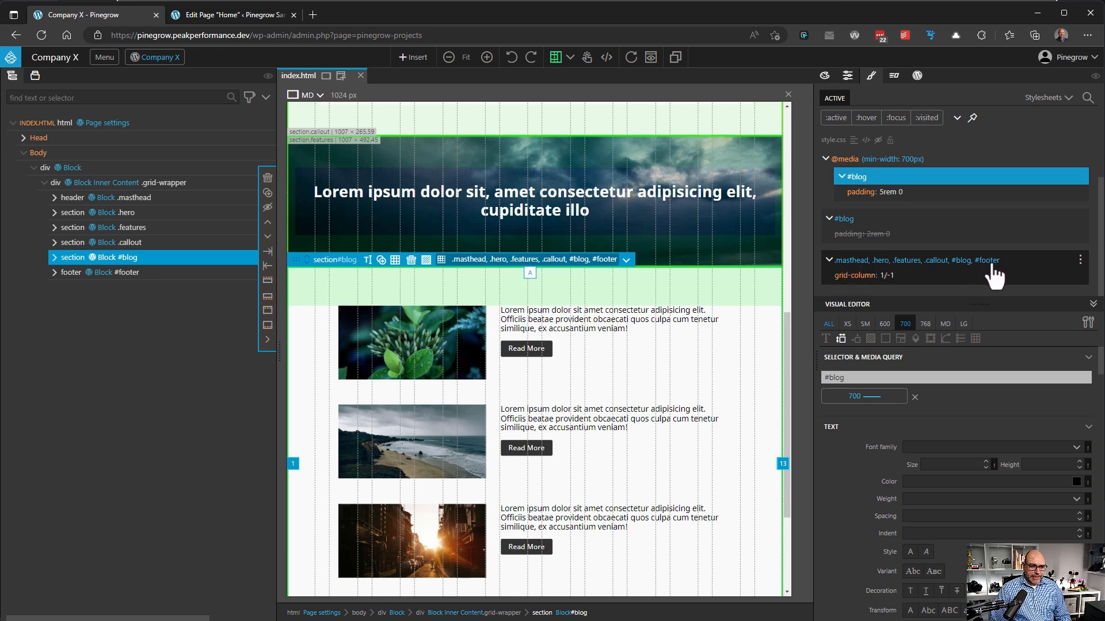
Check the blog and footer layout on the Home page in the block editor, and return to the Company X project in Pinegrow
{"action": "left_click", "coordinate": [254, 15]}
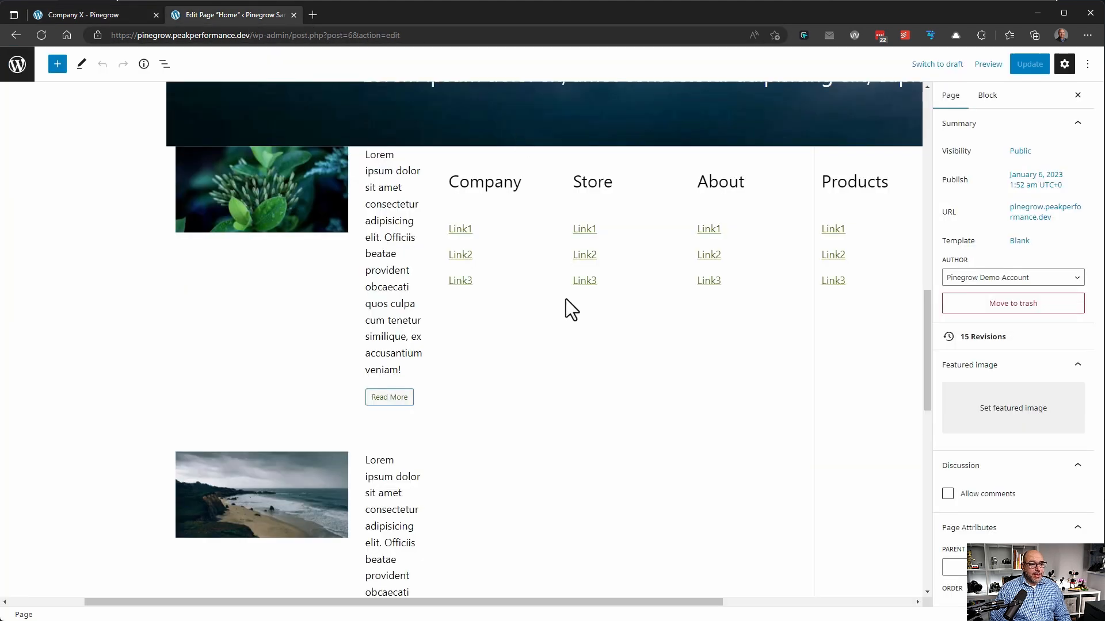
{"action": "scroll", "coordinate": [566, 299], "scroll_direction": "up", "scroll_amount": 3}
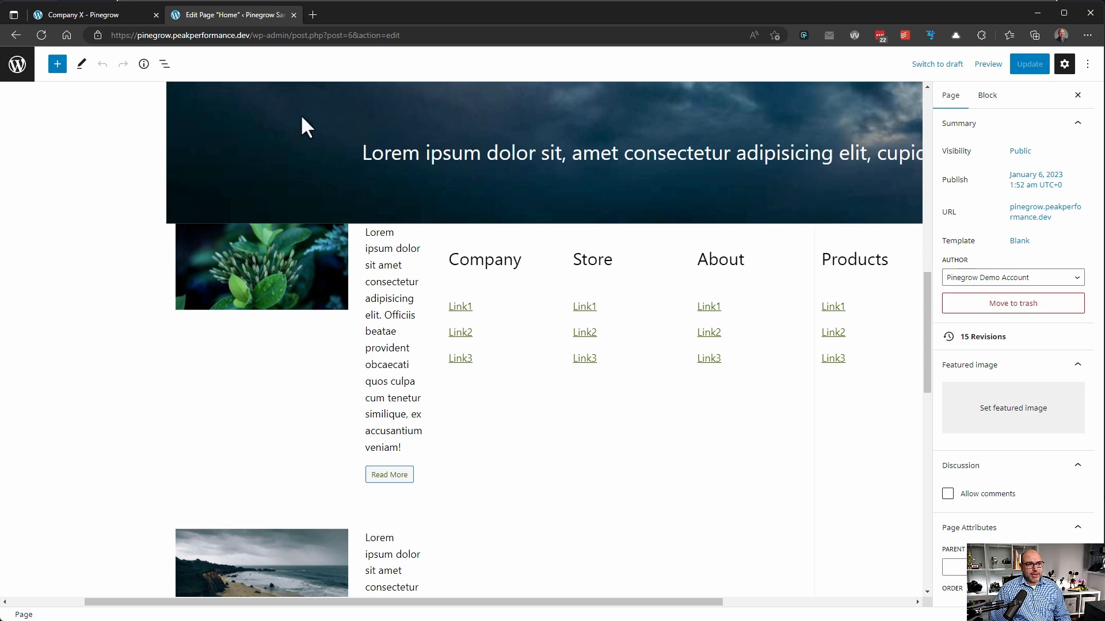
{"action": "left_click", "coordinate": [104, 16]}
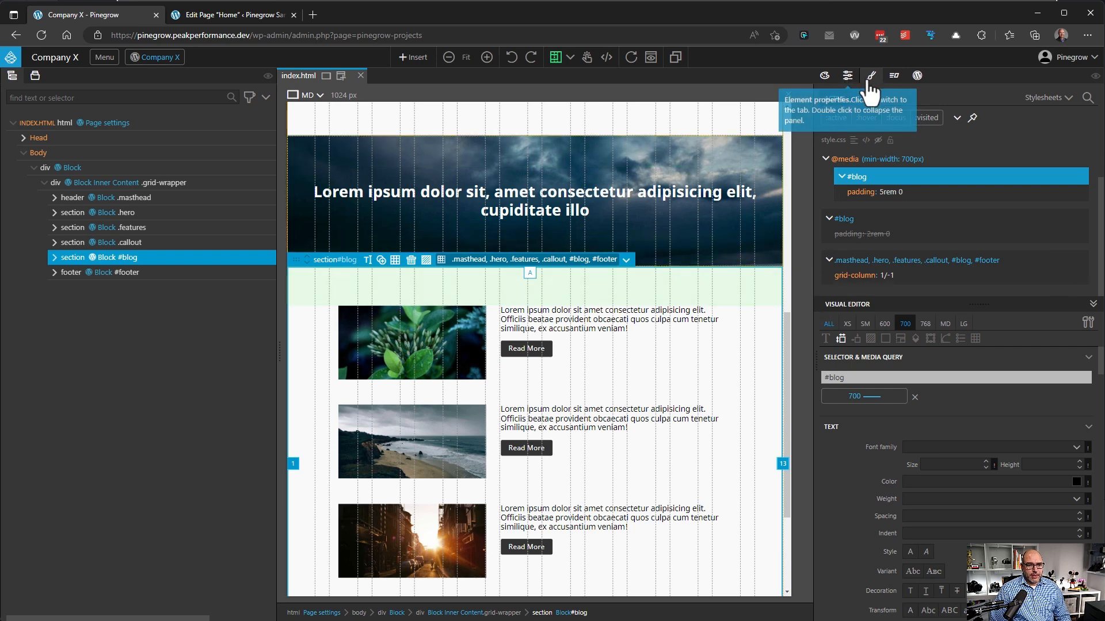
{"action": "scroll", "coordinate": [887, 148], "scroll_direction": "up", "scroll_amount": 1}
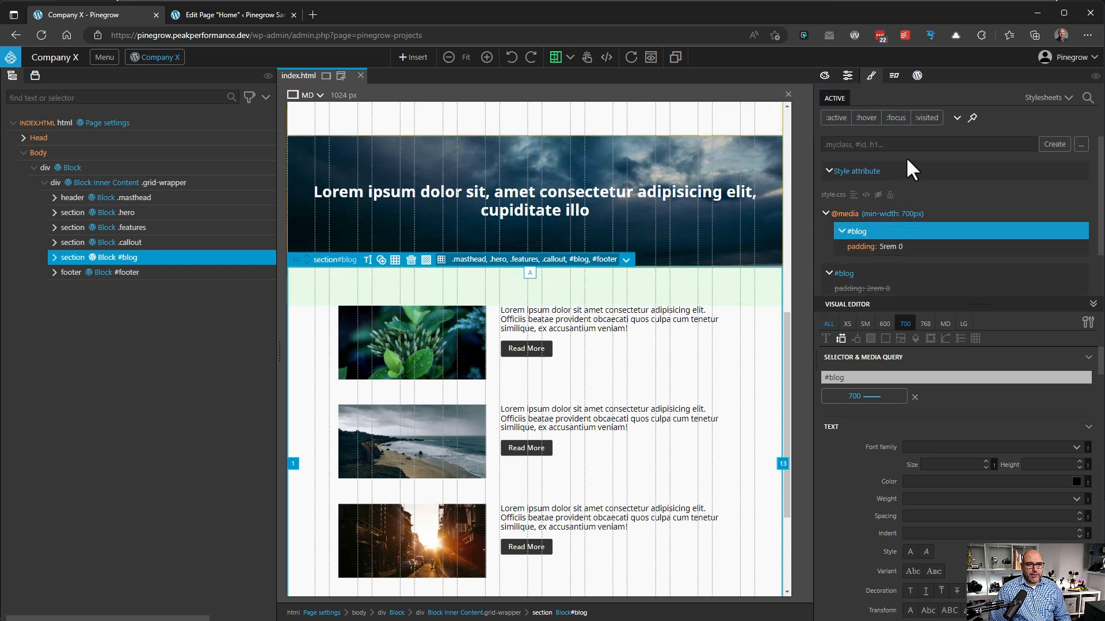
{"action": "type", "text": ".blog"}
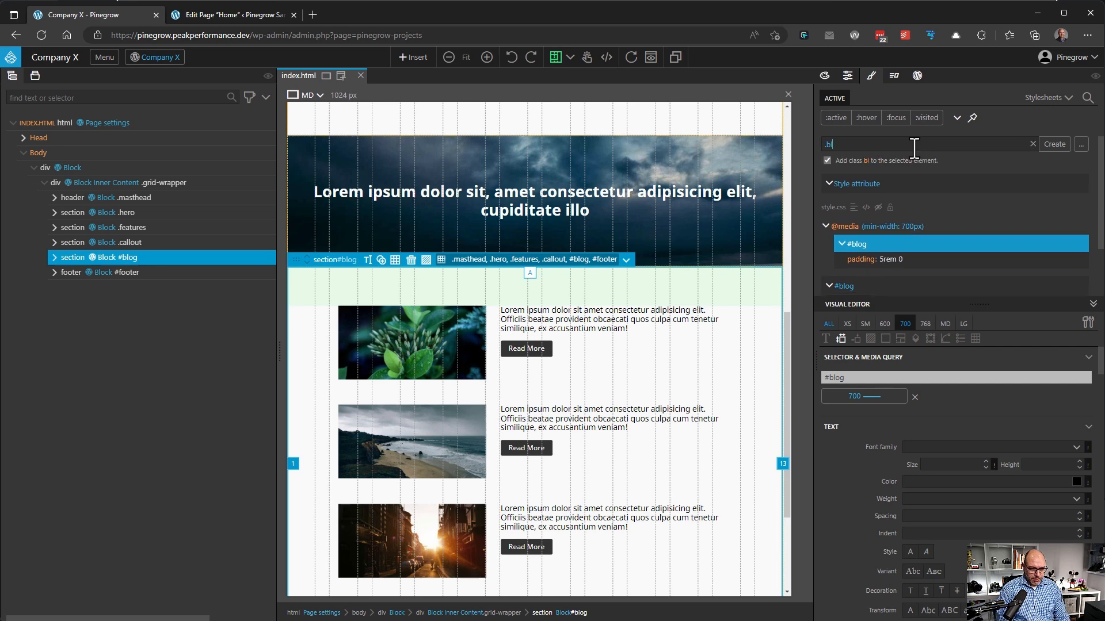
{"action": "key", "text": "Return"}
{"action": "left_click", "coordinate": [489, 122]}
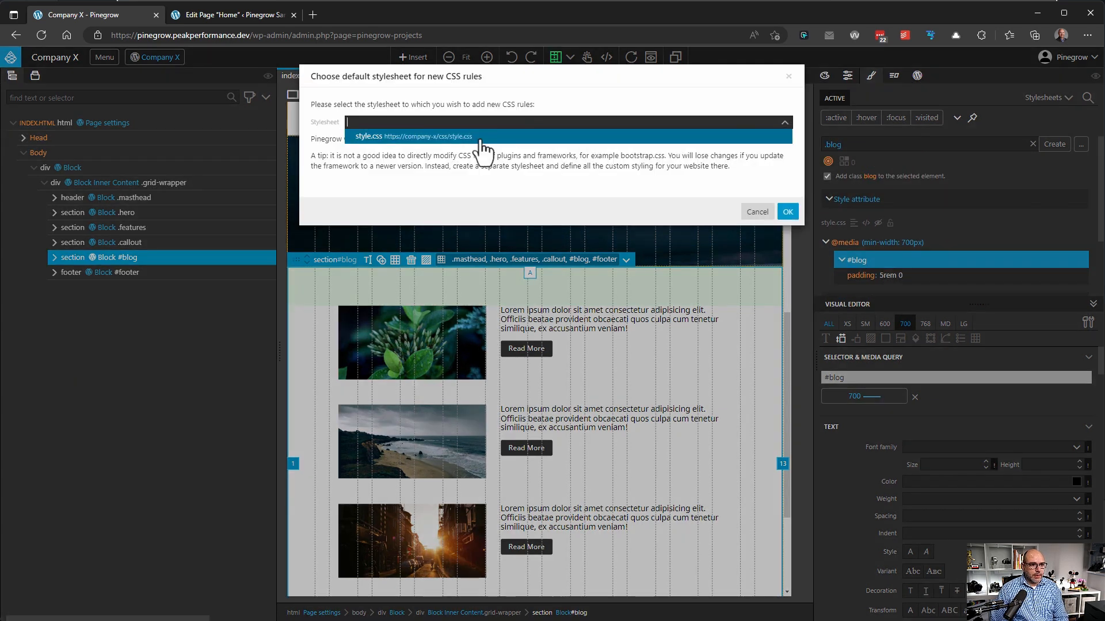
{"action": "left_click", "coordinate": [401, 138]}
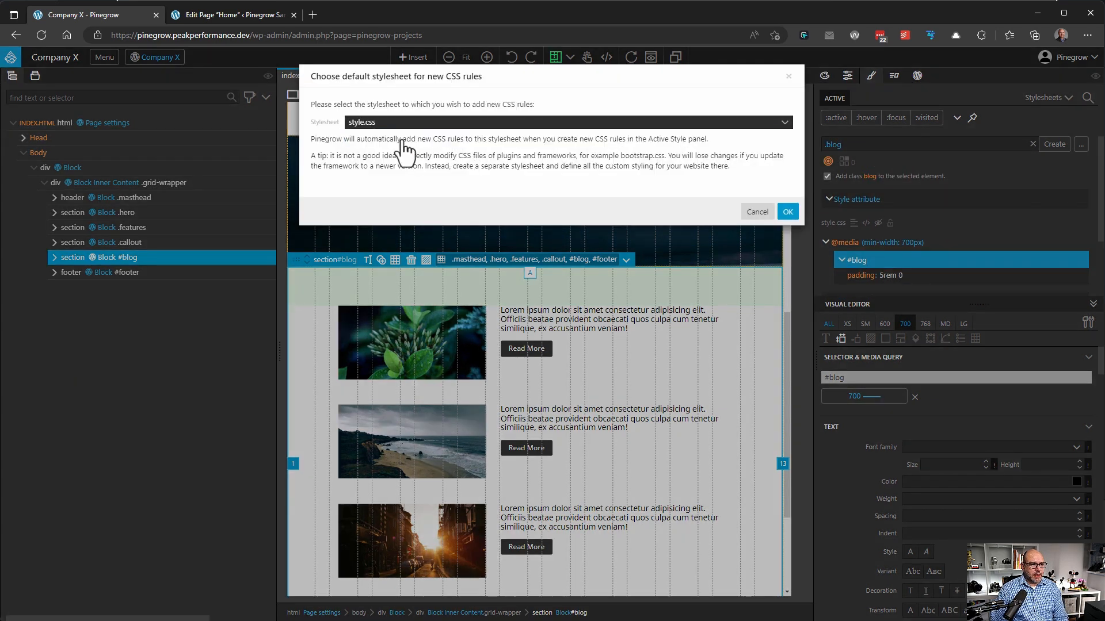
{"action": "left_click", "coordinate": [757, 213]}
Assign the class blog to the #blog section
{"action": "left_click", "coordinate": [848, 75]}
{"action": "left_click", "coordinate": [847, 140]}
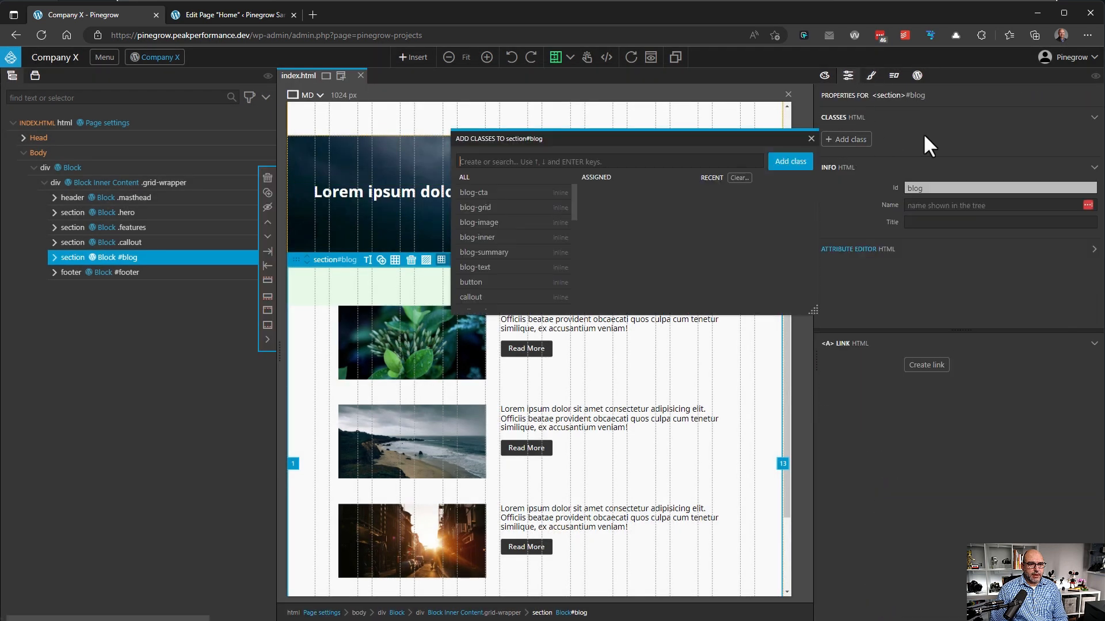
{"action": "type", "text": "blog"}
{"action": "key", "text": "Return"}
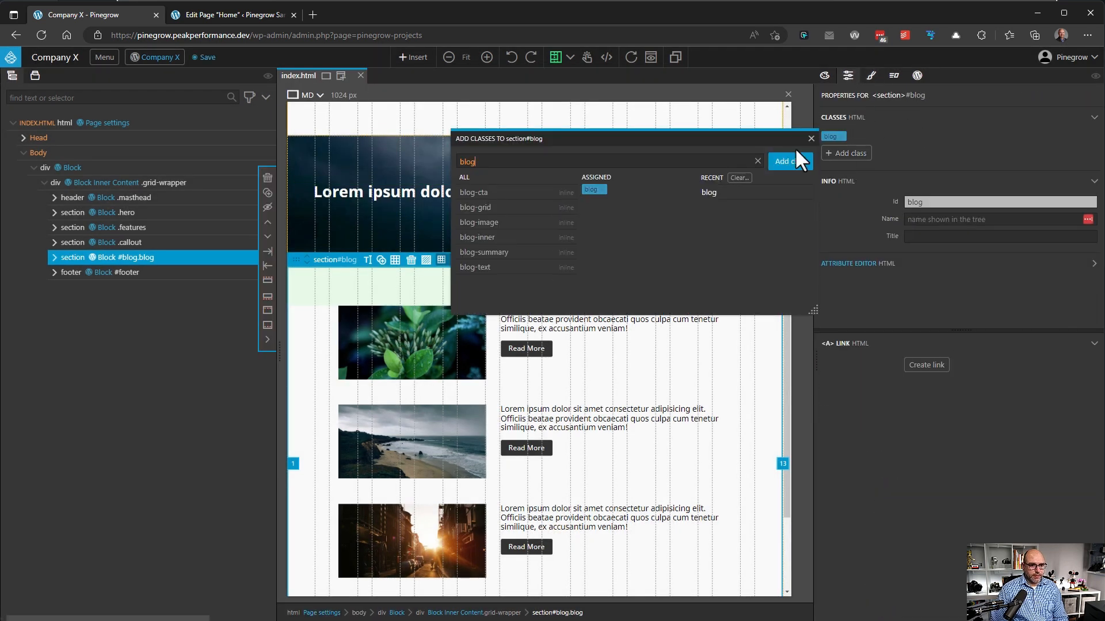
Assign the class footer to the #footer element
{"action": "left_click", "coordinate": [106, 275]}
{"action": "left_click", "coordinate": [485, 162]}
{"action": "type", "text": "footer"}
{"action": "key", "text": "Return"}
{"action": "left_click", "coordinate": [810, 138]}
Add .blog and .footer to the selector list of the shared grid-column: 1/-1 rule
{"action": "left_click", "coordinate": [871, 75]}
{"action": "scroll", "coordinate": [881, 245], "scroll_direction": "down", "scroll_amount": 3}
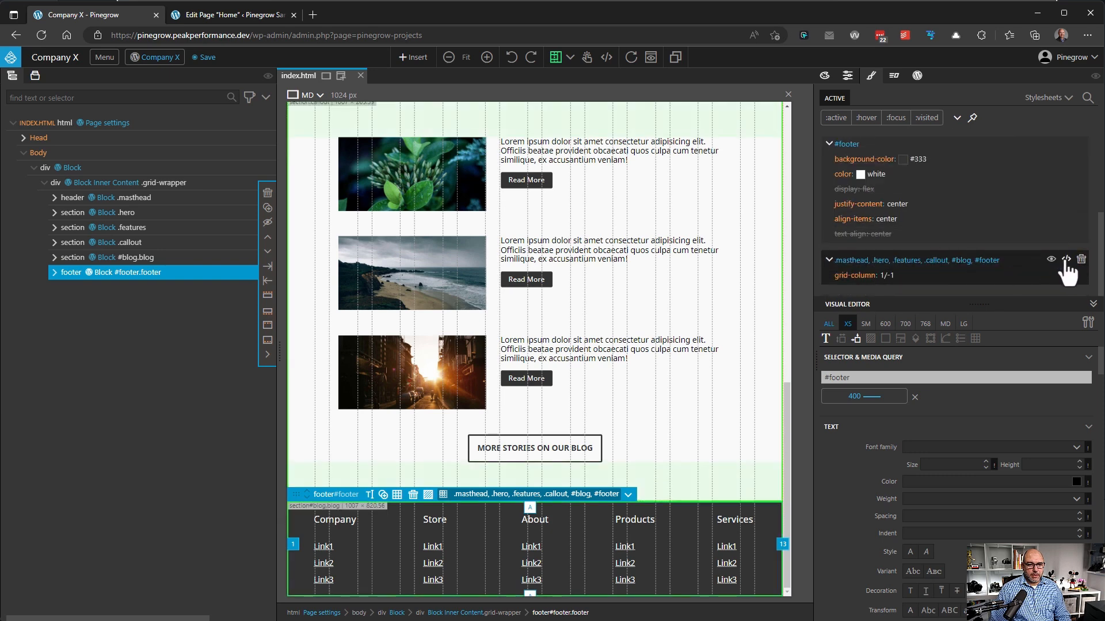
{"action": "left_click", "coordinate": [1065, 259]}
{"action": "scroll", "coordinate": [638, 297], "scroll_direction": "down", "scroll_amount": 1}
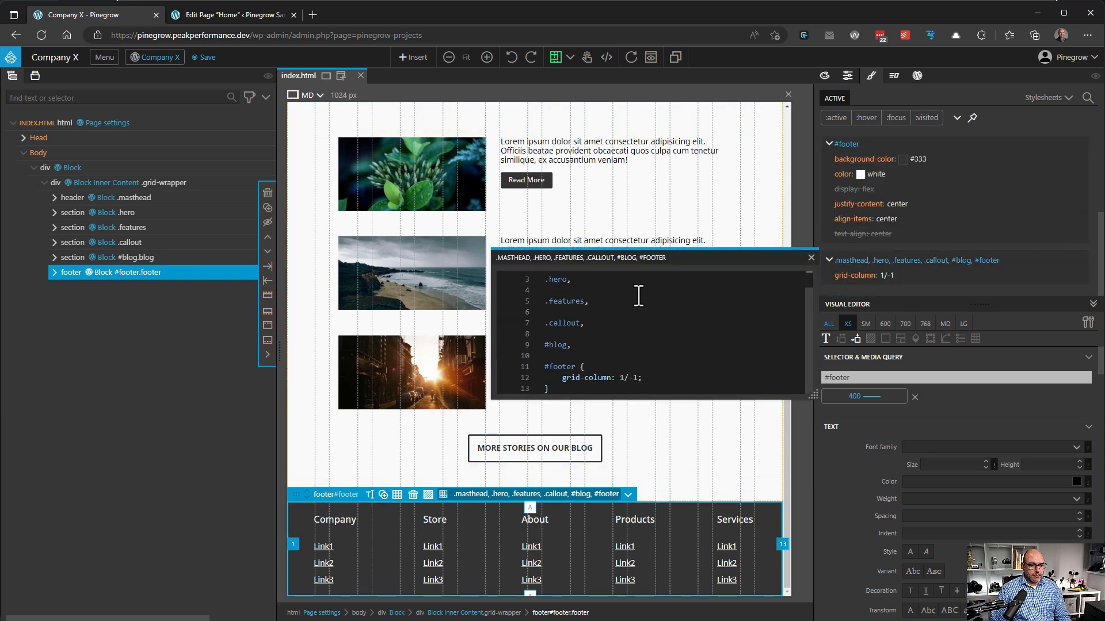
{"action": "double_click", "coordinate": [576, 367]}
{"action": "key", "text": "Right"}
{"action": "type", "text": ","}
{"action": "key", "text": "Return"}
{"action": "type", "text": ".blog, .footer"}
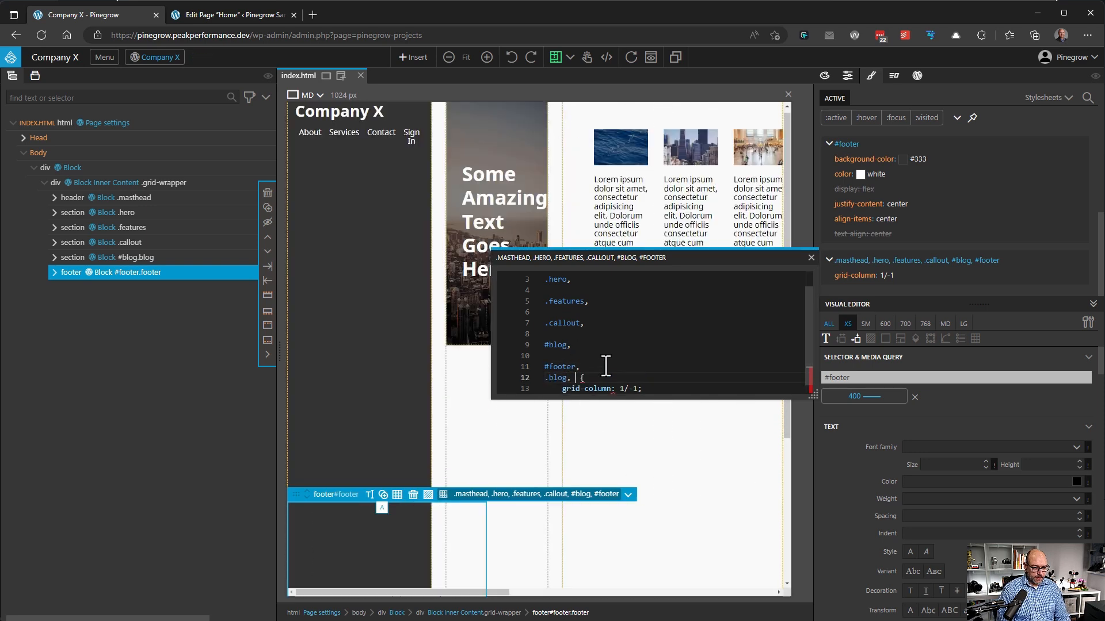
{"action": "left_click", "coordinate": [812, 258]}
{"action": "scroll", "coordinate": [615, 334], "scroll_direction": "up", "scroll_amount": 15}
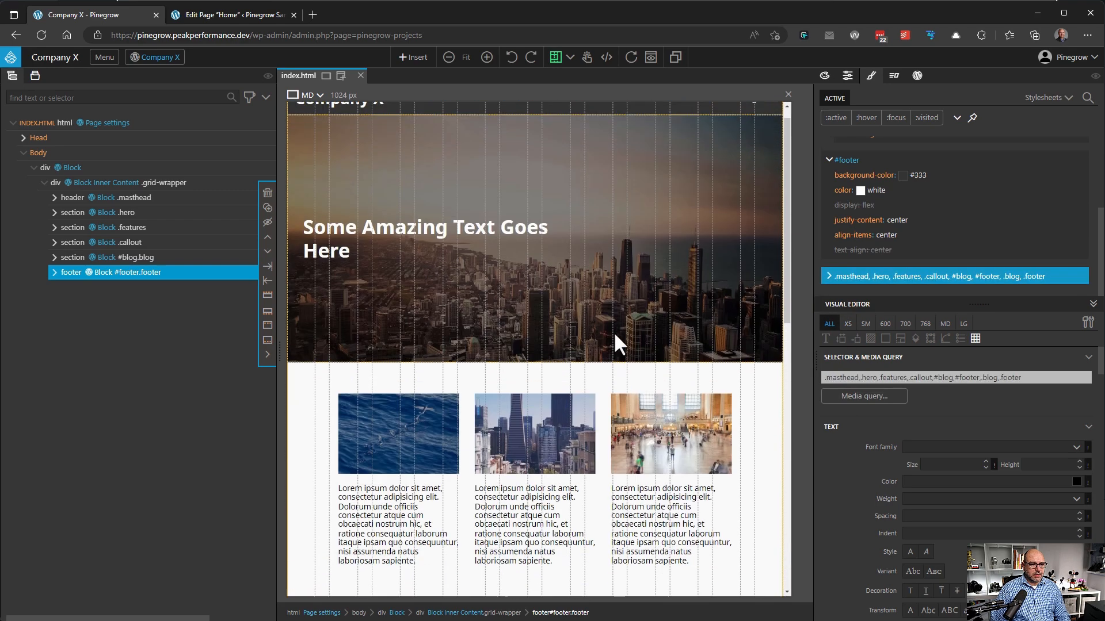
Export the Company X plugin and reload the Home page in the block editor
{"action": "left_click", "coordinate": [151, 58]}
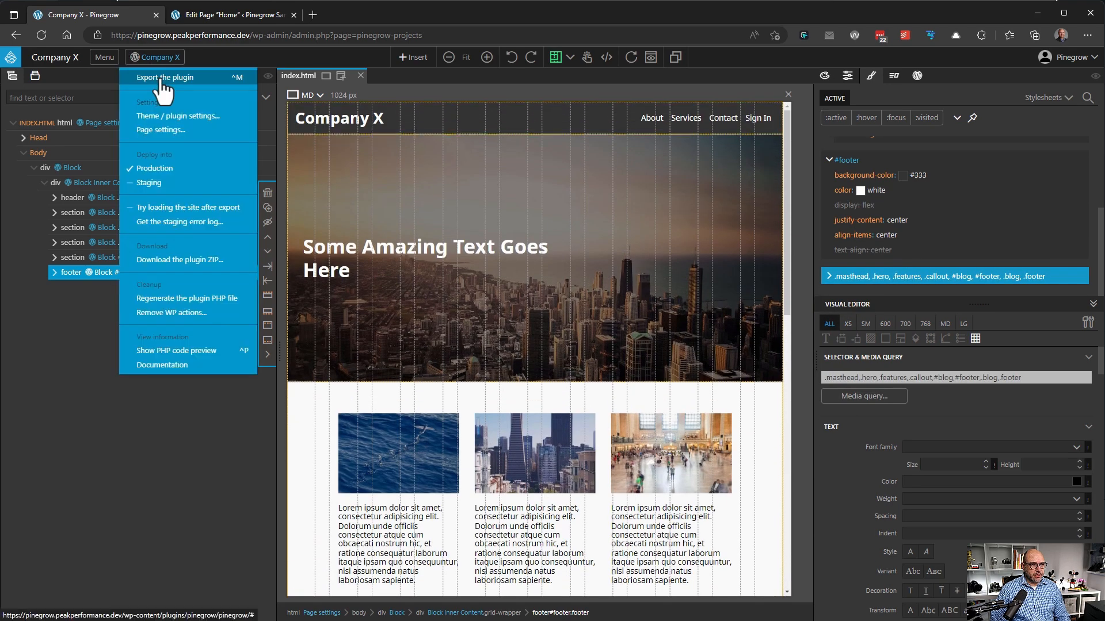
{"action": "left_click", "coordinate": [155, 78]}
{"action": "left_click", "coordinate": [217, 13]}
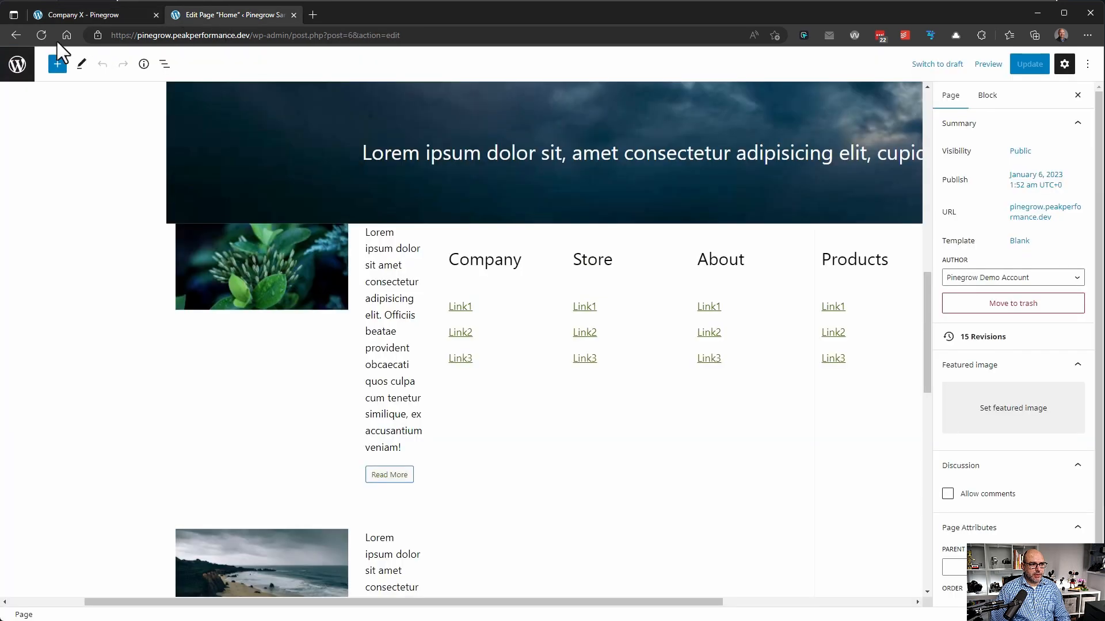
{"action": "left_click", "coordinate": [46, 37]}
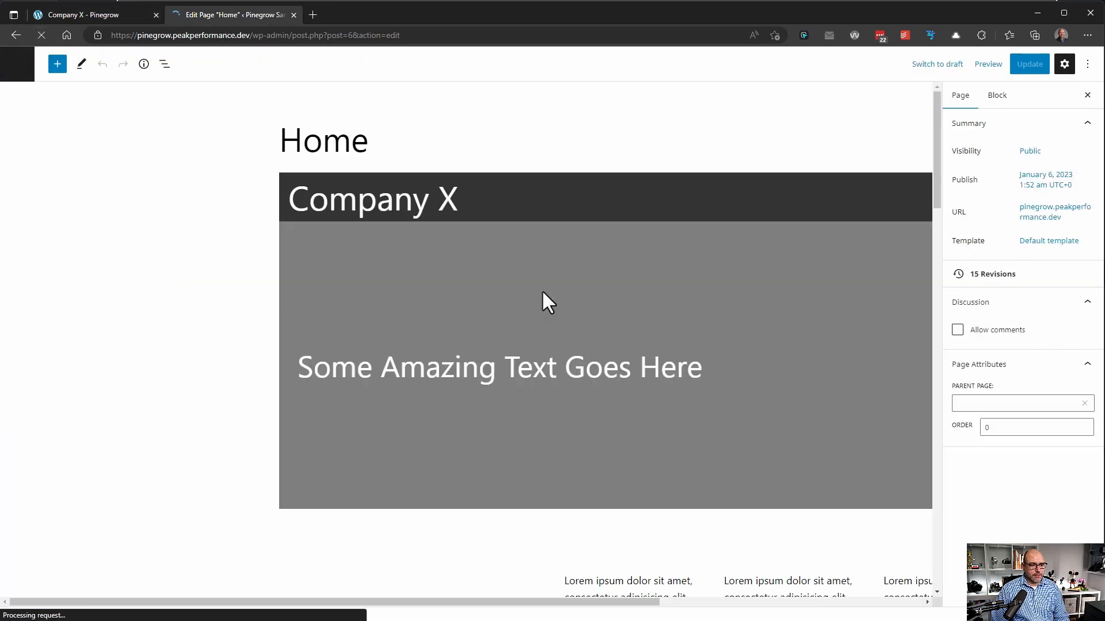
Recover the blog and footer blocks with invalid content inside the Company X layout block
{"action": "left_click_drag", "start_coordinate": [928, 116], "coordinate": [927, 316]}
{"action": "left_click", "coordinate": [325, 87]}
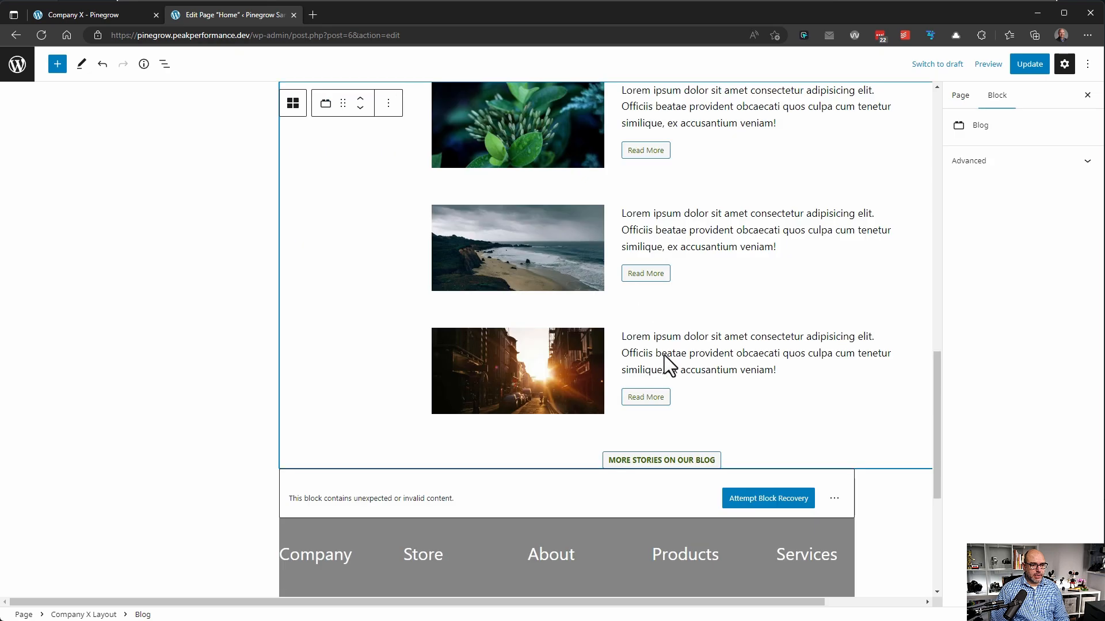
{"action": "left_click", "coordinate": [757, 506]}
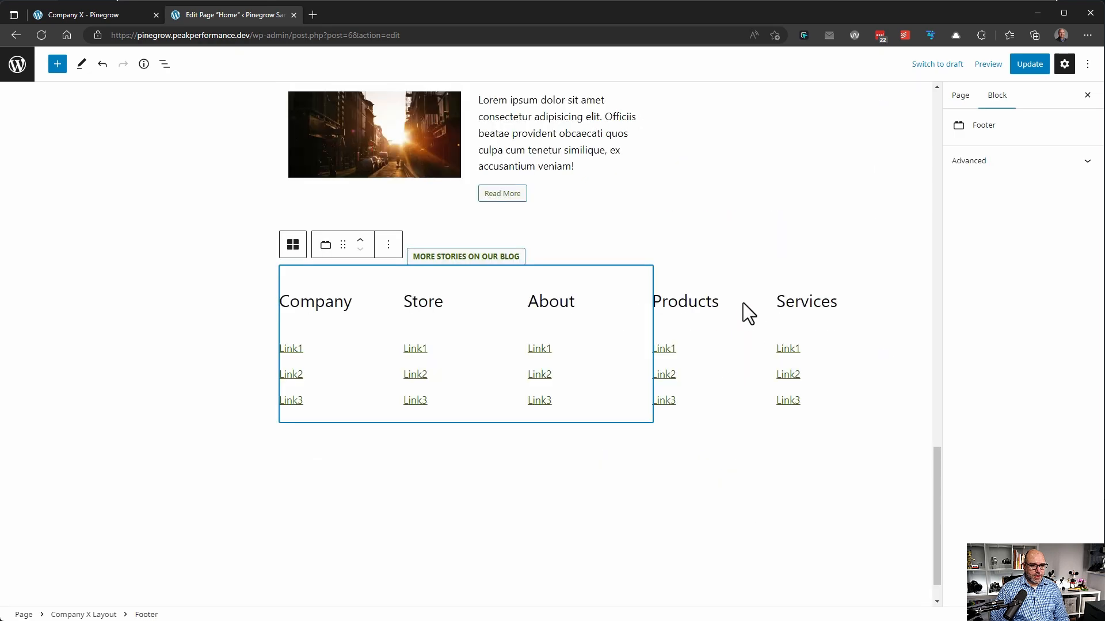
{"action": "left_click", "coordinate": [738, 271]}
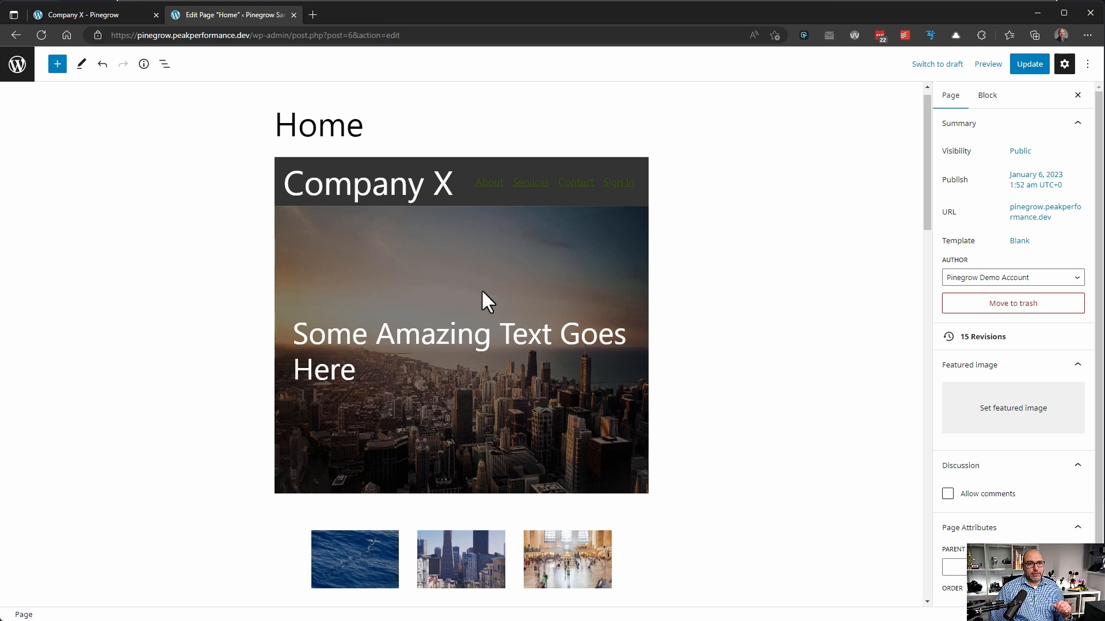
Update the Home page and view it on the live site
{"action": "key", "text": "ctrl+s"}
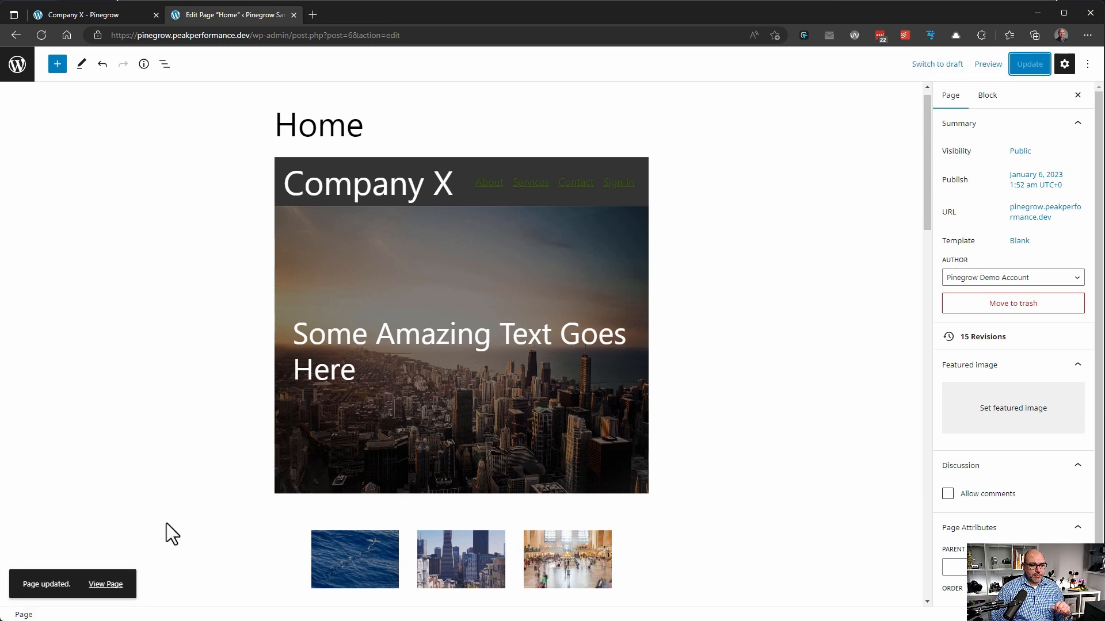
{"action": "left_click", "coordinate": [109, 584]}
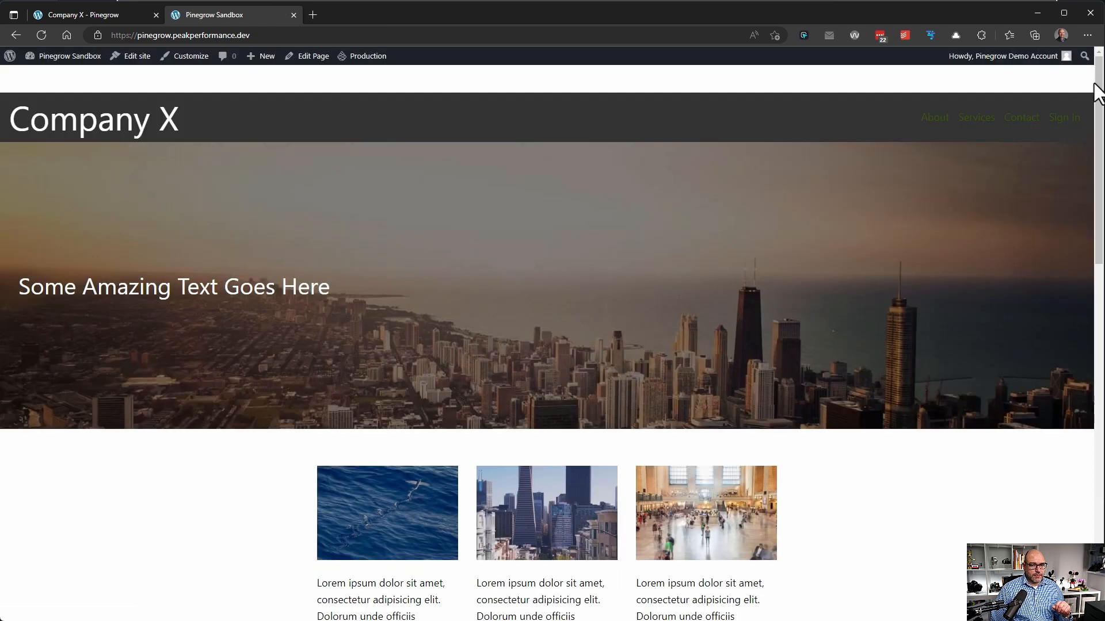
{"action": "mouse_move", "coordinate": [1097, 91]}
{"action": "left_mouse_down"}
{"action": "mouse_move", "coordinate": [1080, 457]}
{"action": "mouse_move", "coordinate": [1096, 103]}
{"action": "left_mouse_up"}
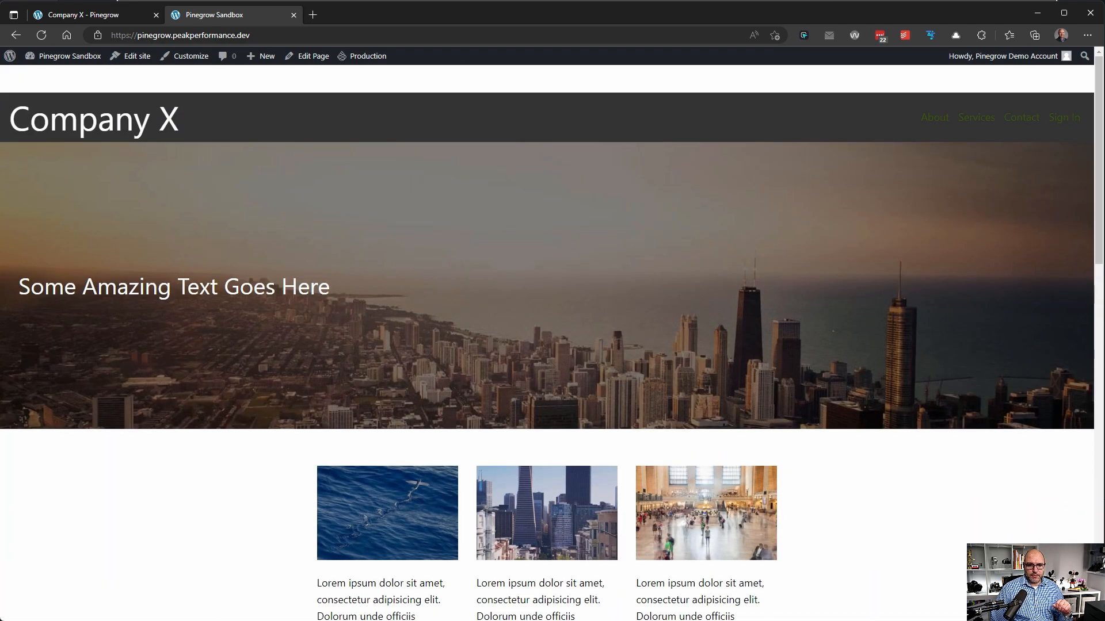
Return to the Pinegrow project and add the Site Name smart action to the Company X h1 in the masthead
{"action": "left_click", "coordinate": [99, 19]}
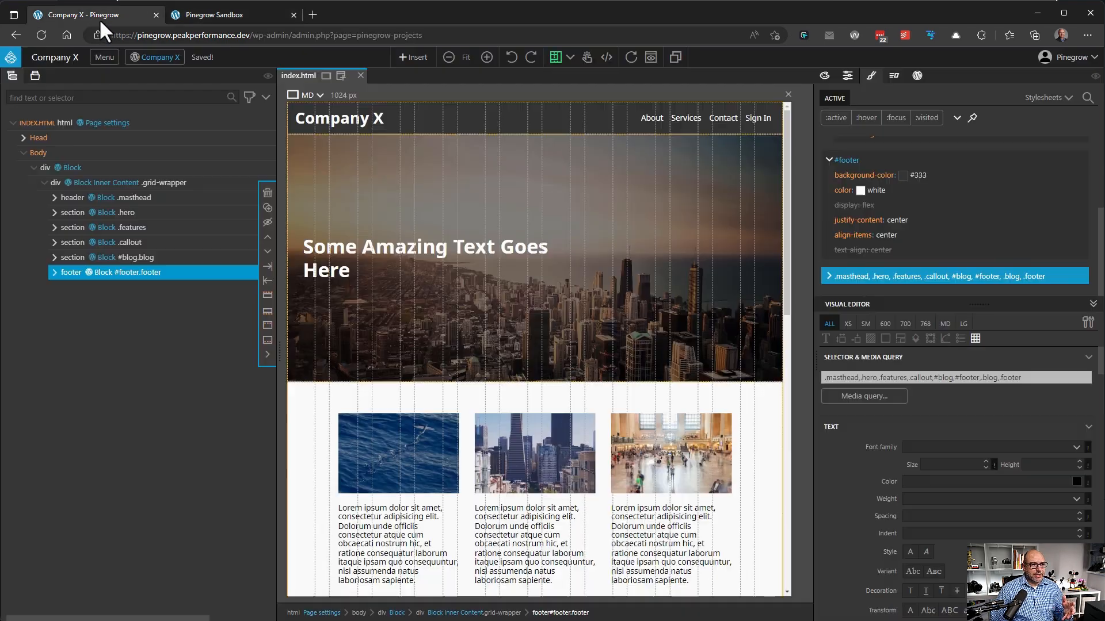
{"action": "left_click", "coordinate": [312, 249]}
{"action": "left_click", "coordinate": [167, 198]}
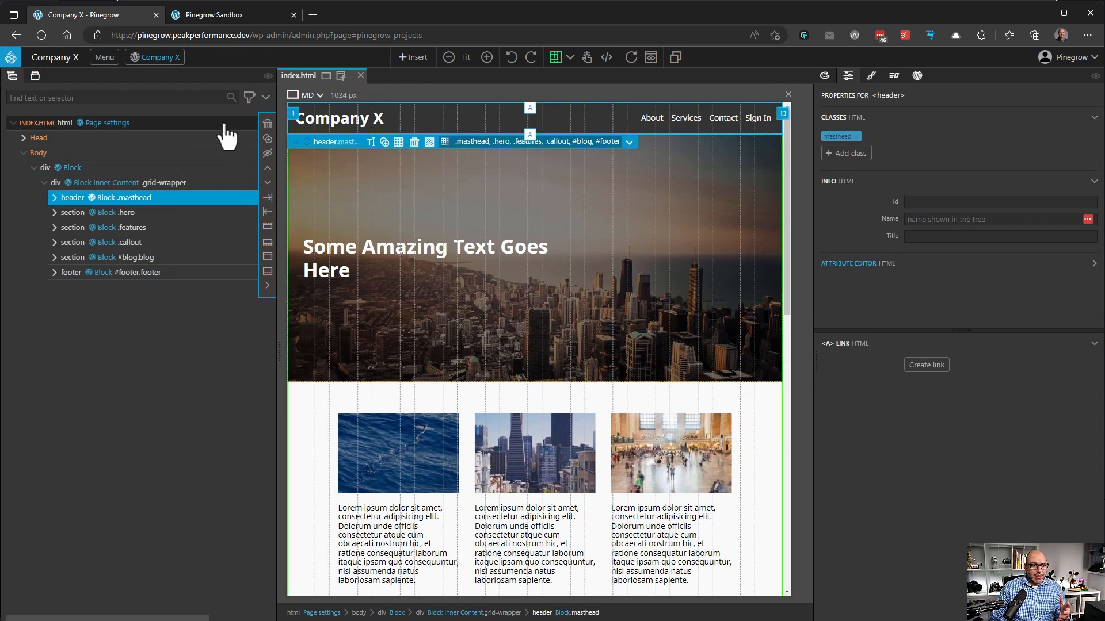
{"action": "left_click", "coordinate": [327, 118]}
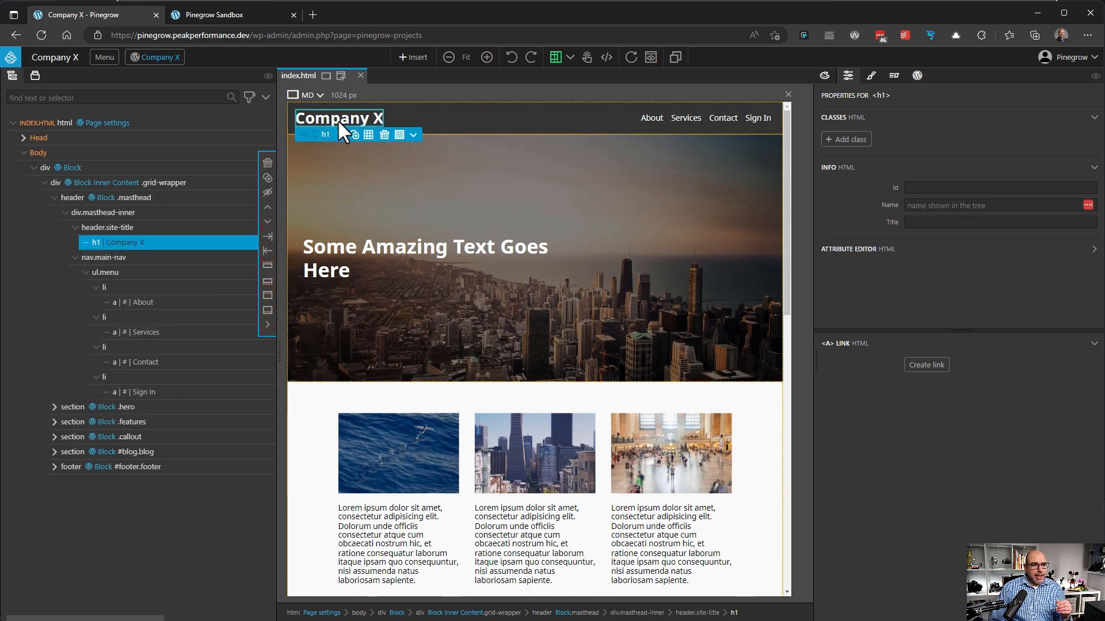
{"action": "left_click", "coordinate": [917, 76]}
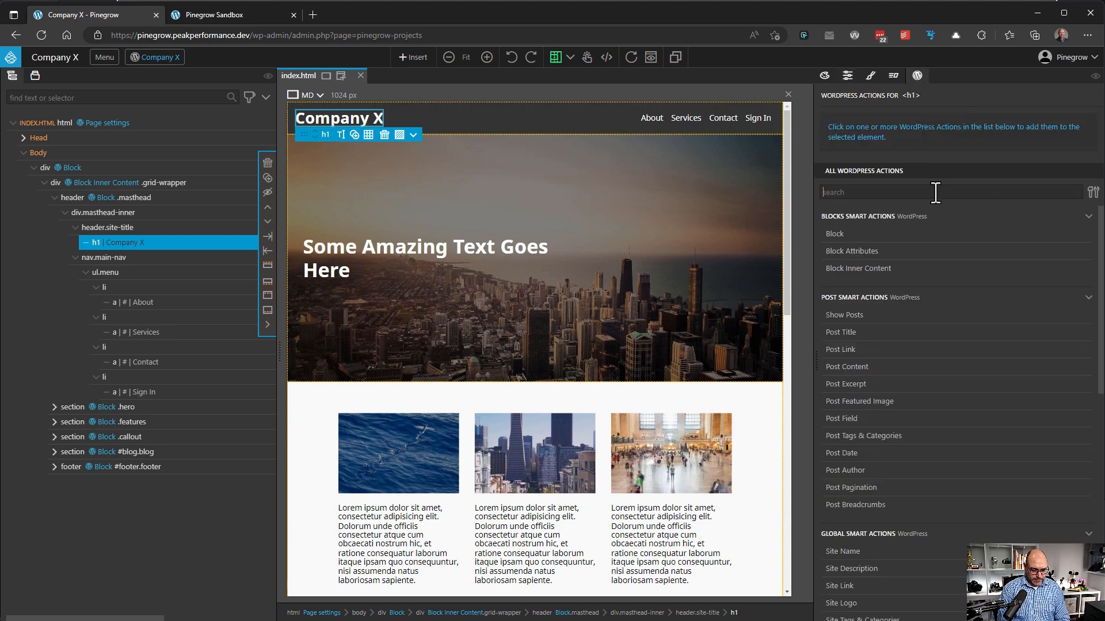
{"action": "type", "text": "site"}
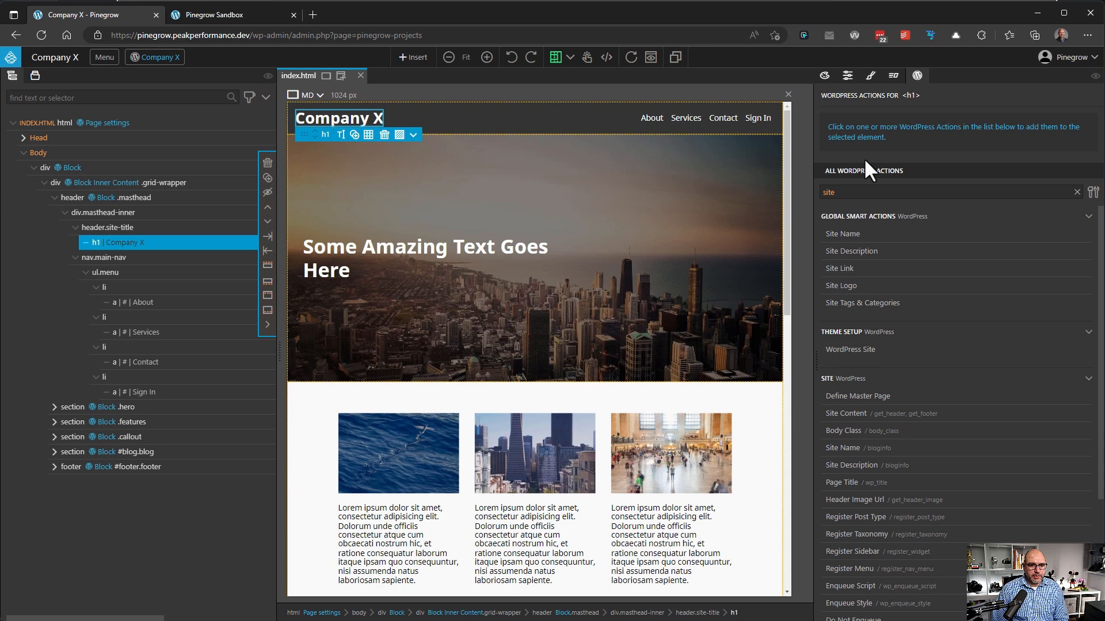
{"action": "left_click", "coordinate": [843, 233]}
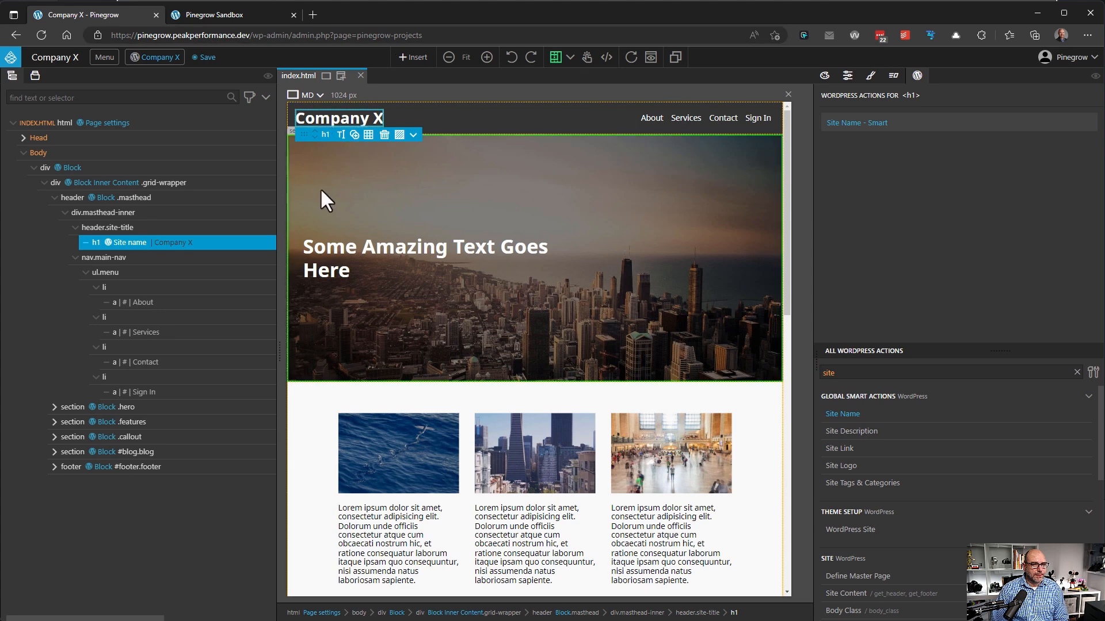
Transform the masthead's Company X h1 into a span and collapse the site-title header in the element tree
{"action": "right_click", "coordinate": [325, 116]}
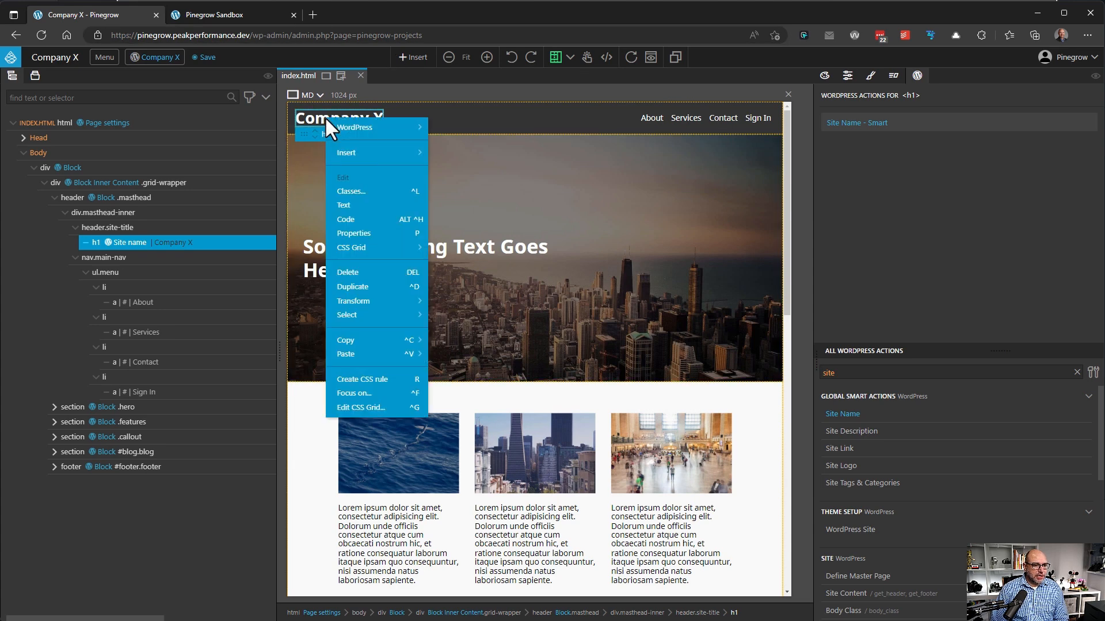
{"action": "mouse_move", "coordinate": [389, 307]}
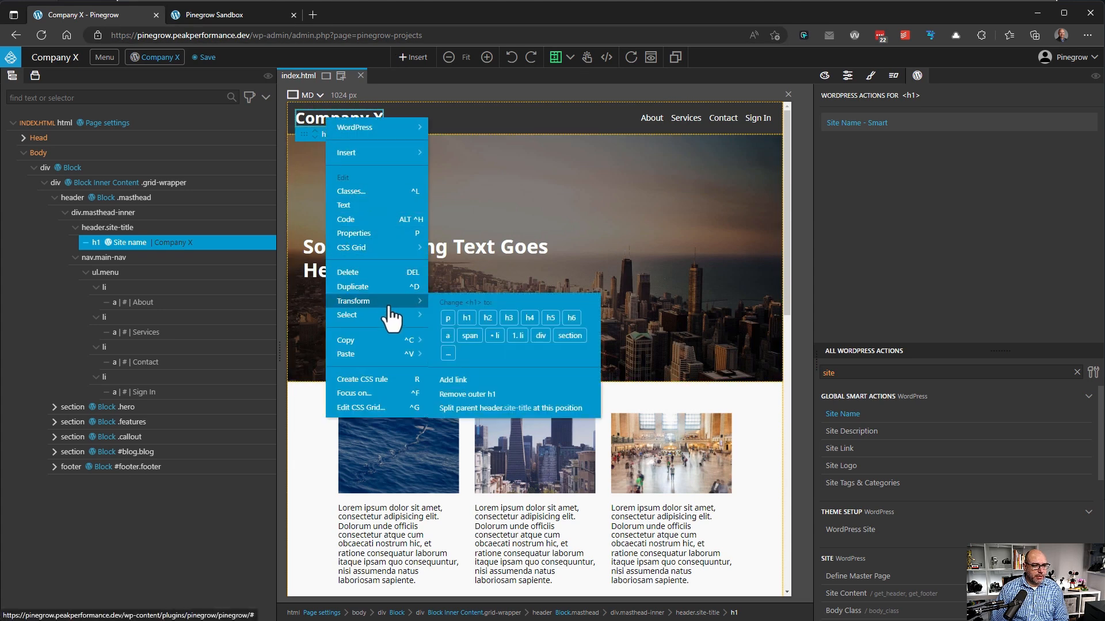
{"action": "left_click", "coordinate": [470, 336]}
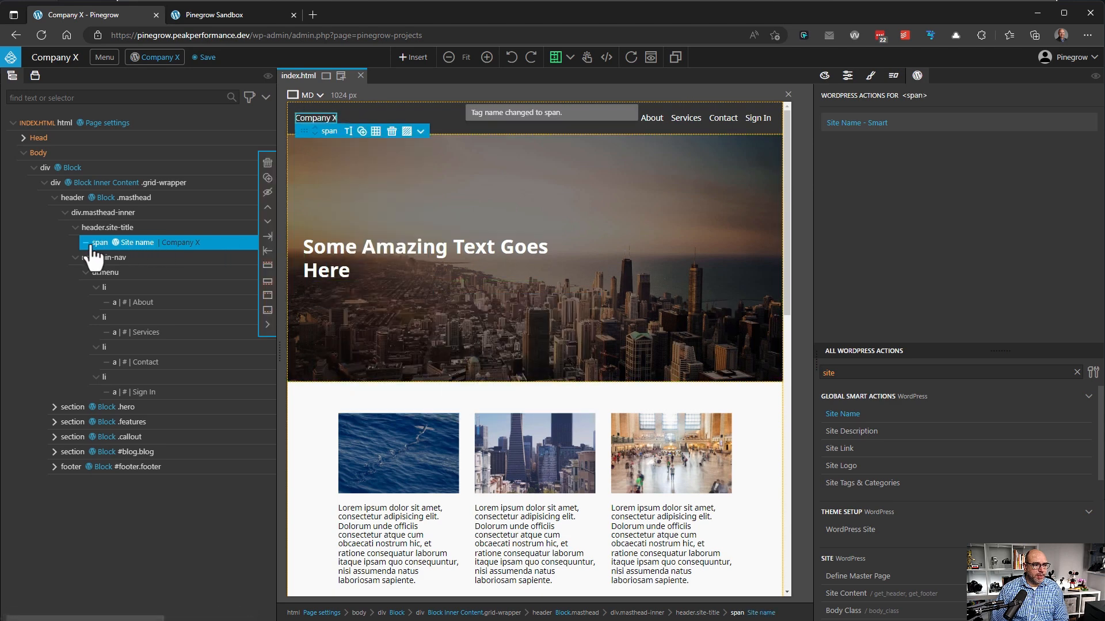
{"action": "left_click", "coordinate": [74, 228]}
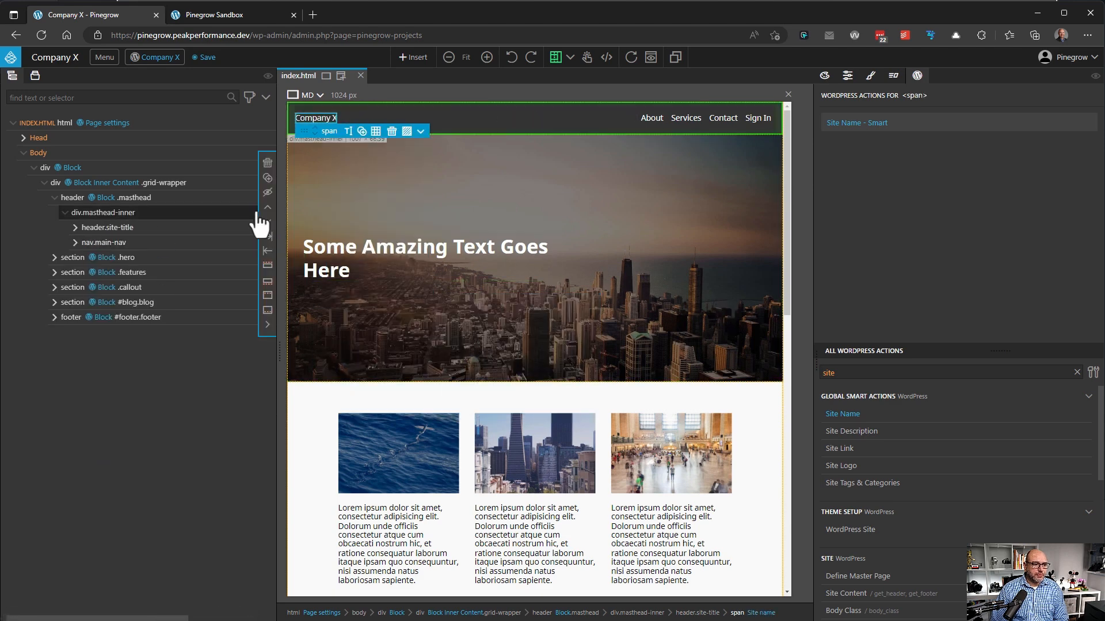
Add the Menu smart action to the masthead's ul.menu and set its location to primary
{"action": "left_click", "coordinate": [664, 125]}
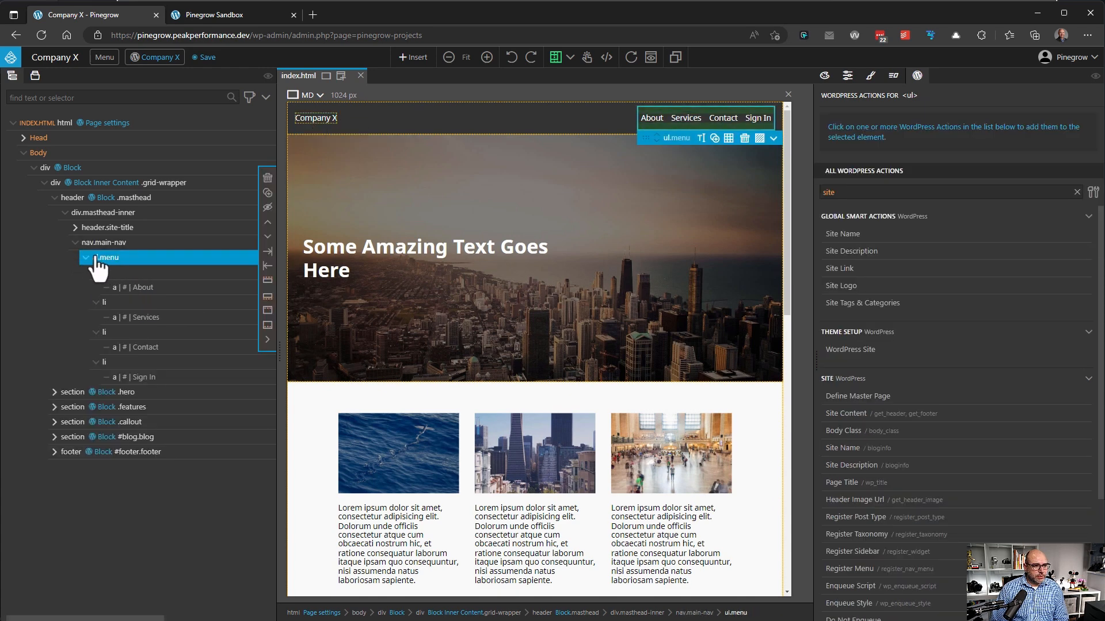
{"action": "key", "text": "ctrl+s"}
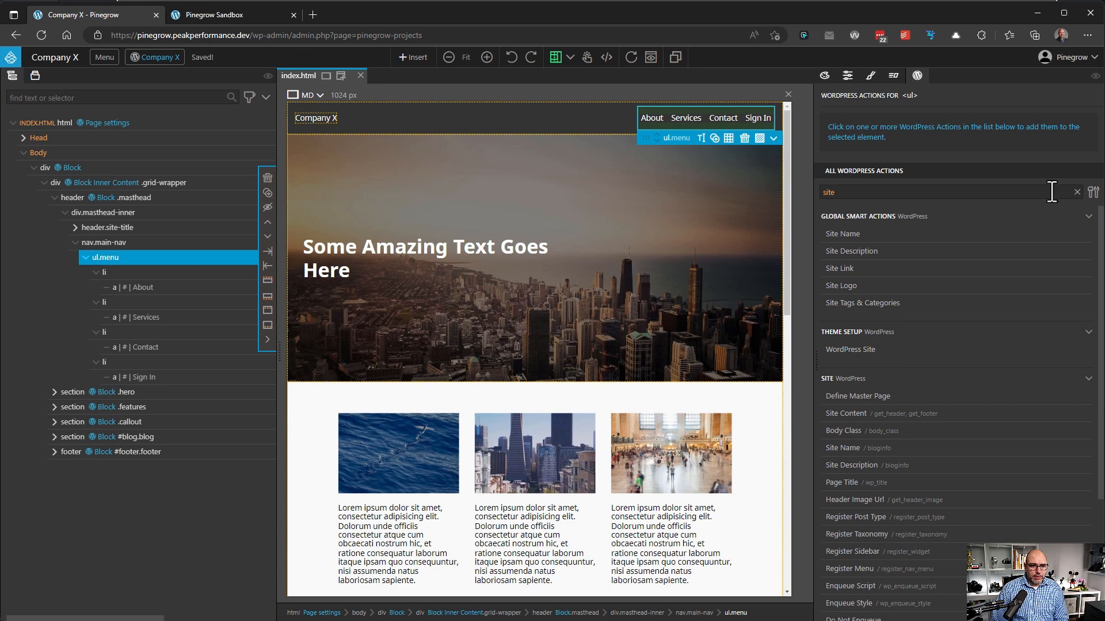
{"action": "left_click", "coordinate": [1075, 192]}
{"action": "scroll", "coordinate": [921, 414], "scroll_direction": "down", "scroll_amount": 5}
{"action": "left_click", "coordinate": [915, 427]}
{"action": "left_click", "coordinate": [955, 140]}
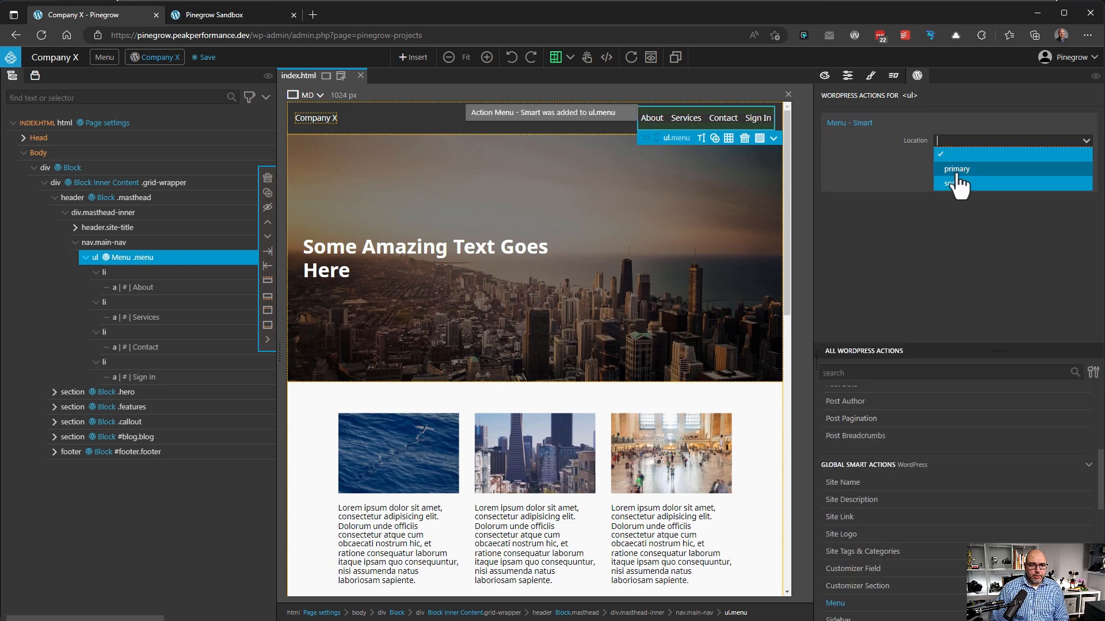
{"action": "left_click", "coordinate": [956, 169]}
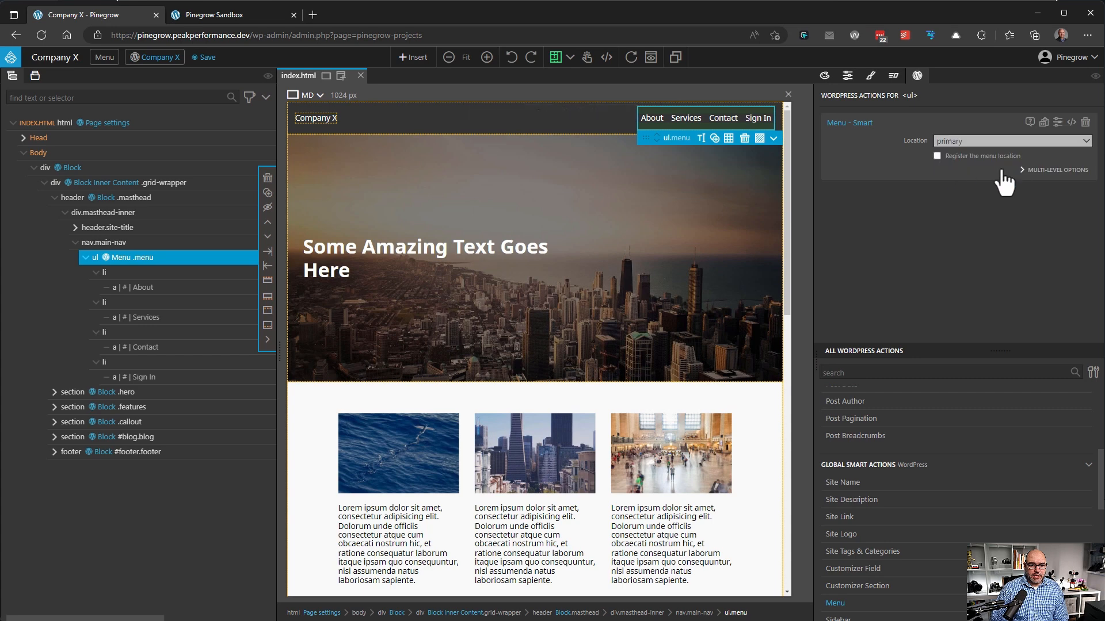
Register the menu location with the description "Primary Menu" and save the project
{"action": "left_click", "coordinate": [937, 156]}
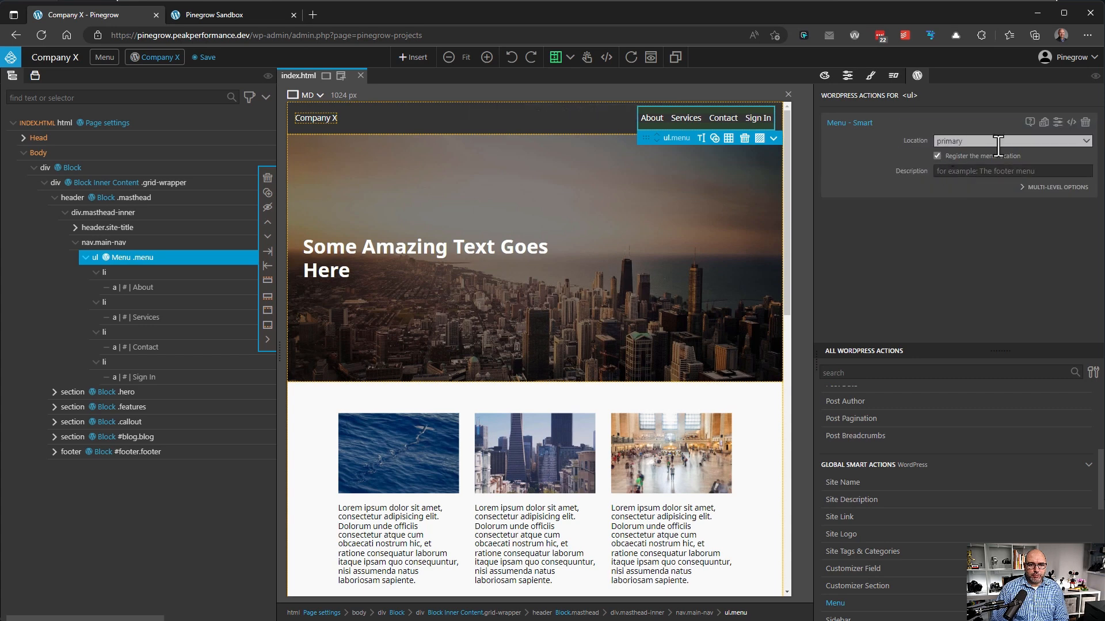
{"action": "left_click", "coordinate": [969, 172]}
{"action": "type", "text": "Primary Menu"}
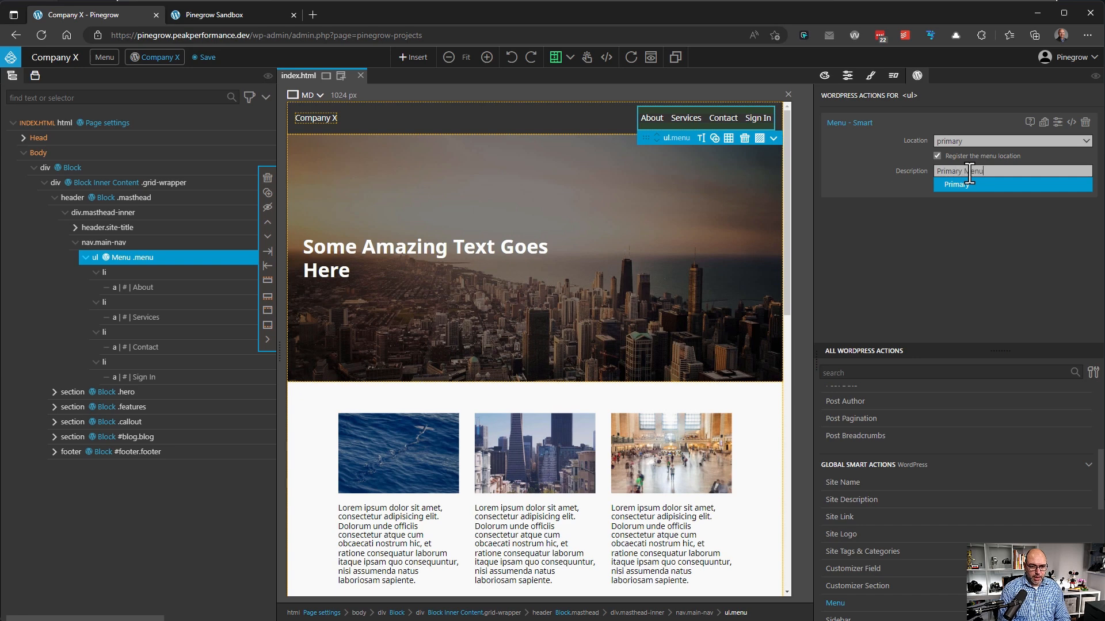
{"action": "key", "text": "Return"}
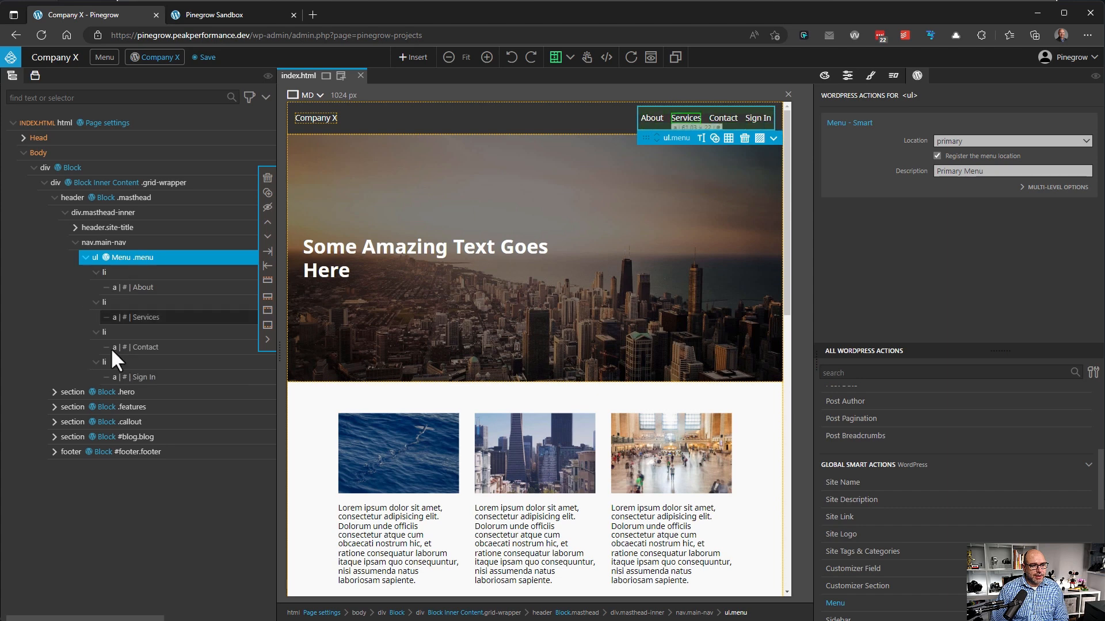
{"action": "key", "text": "ctrl+s"}
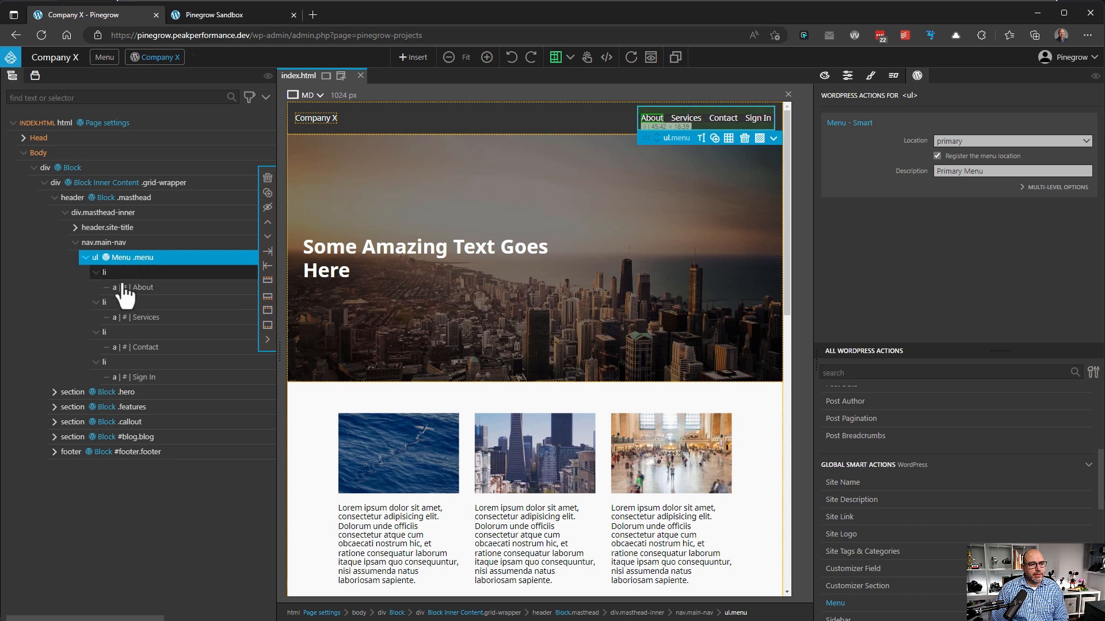
Collapse the masthead's inner elements and transform the hero section's h2 heading into an h1
{"action": "left_click", "coordinate": [64, 214]}
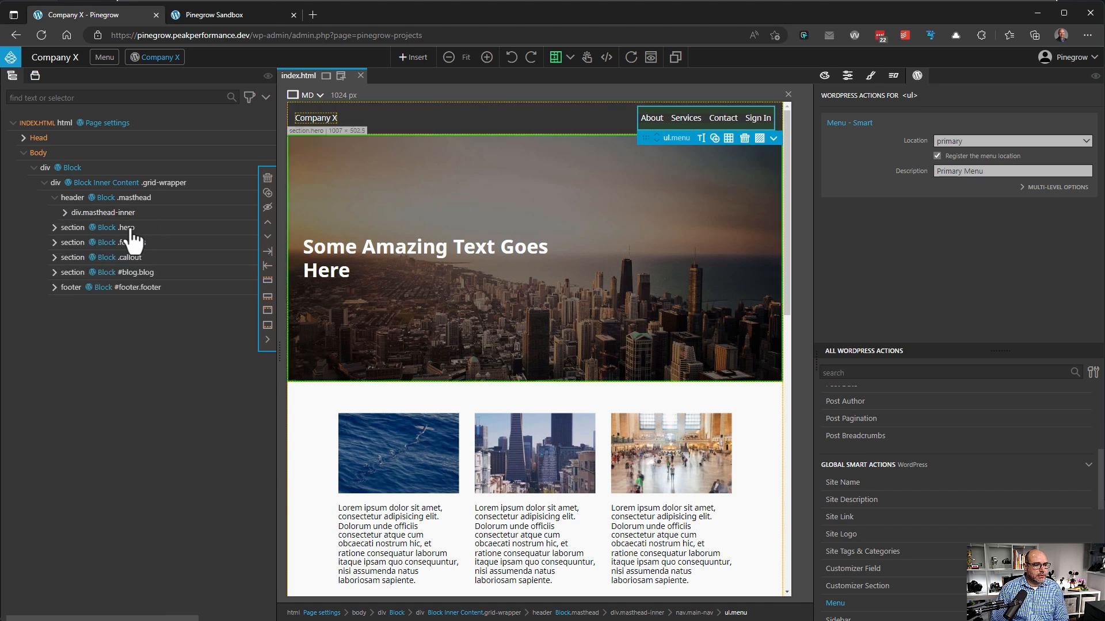
{"action": "left_click", "coordinate": [132, 229]}
{"action": "left_click", "coordinate": [55, 213]}
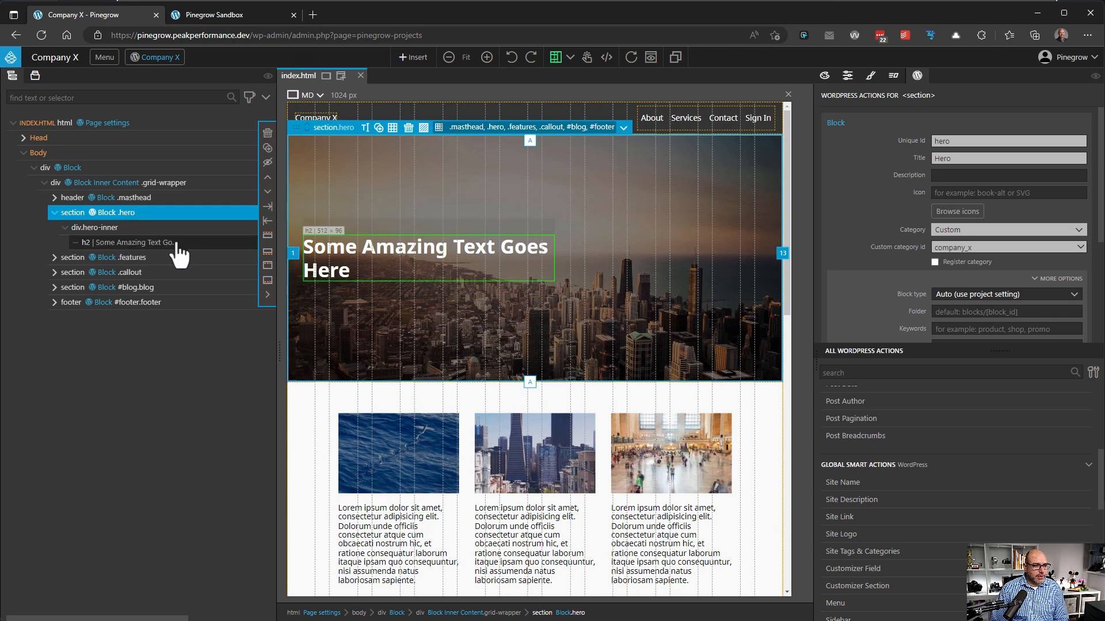
{"action": "left_click", "coordinate": [138, 243]}
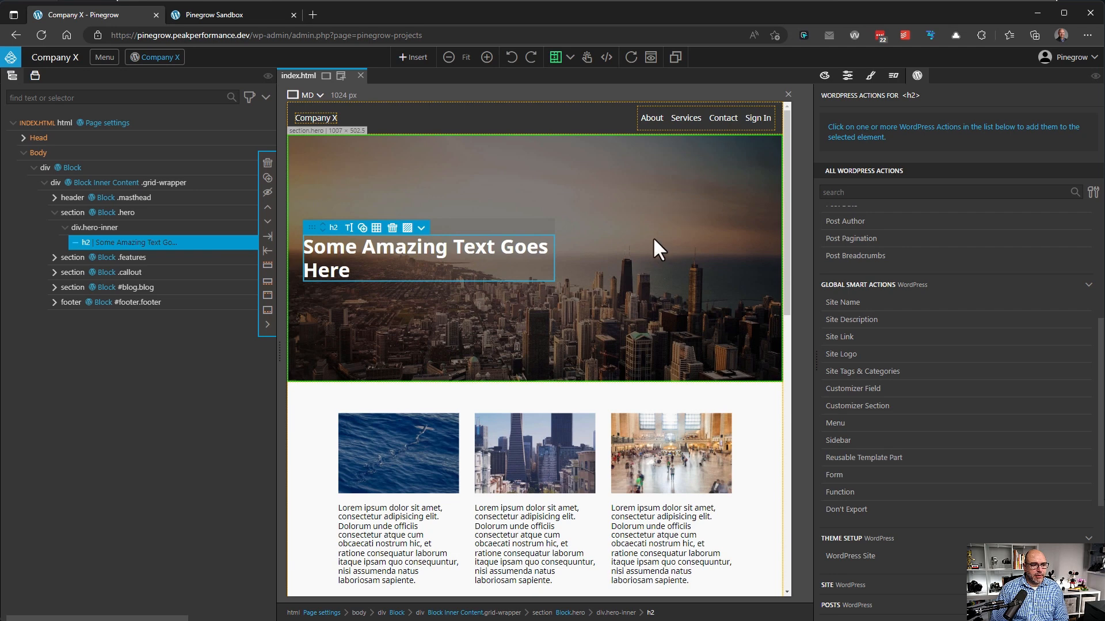
{"action": "right_click", "coordinate": [367, 248]}
{"action": "mouse_move", "coordinate": [403, 432]}
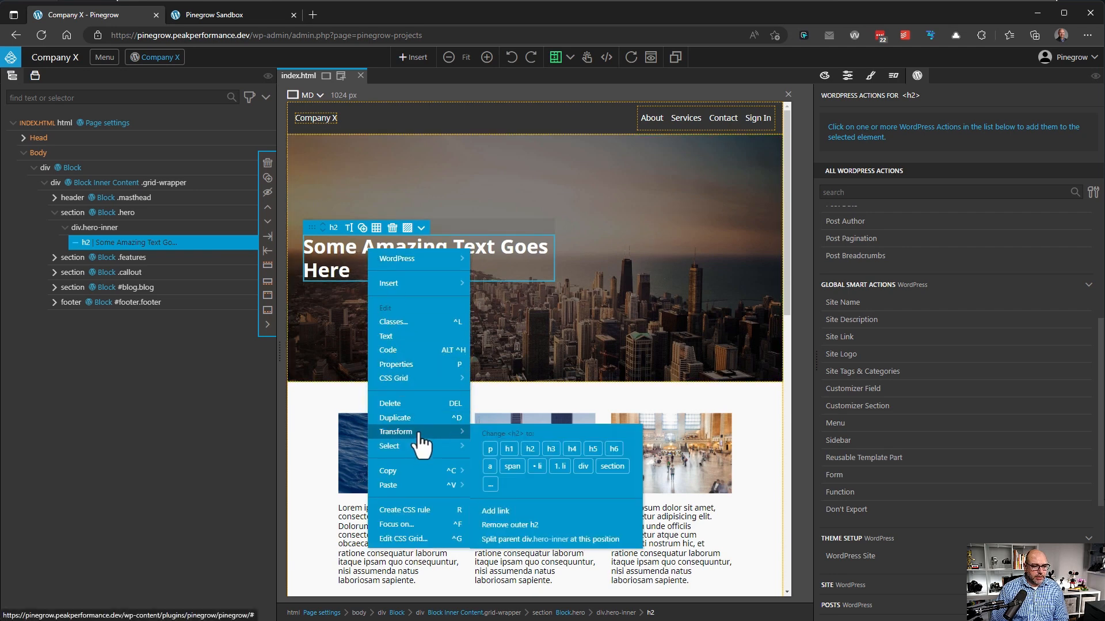
{"action": "left_click", "coordinate": [509, 449]}
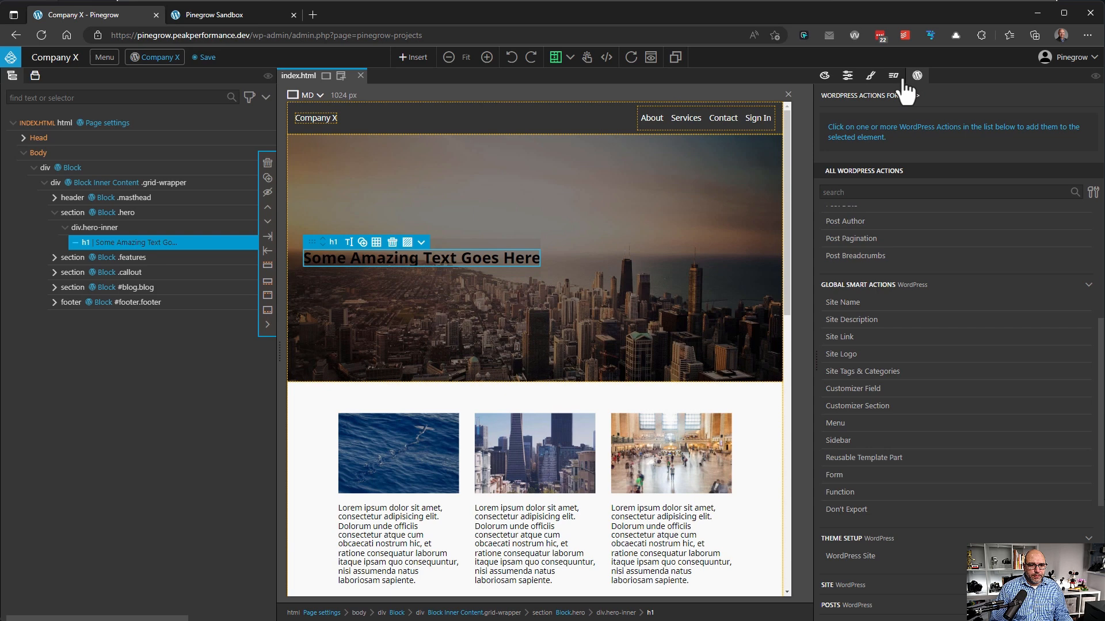
Create the CSS rule ".hero-inner h1" in style.css and set its text color to white
{"action": "left_click", "coordinate": [870, 75]}
{"action": "key", "text": "ctrl+s"}
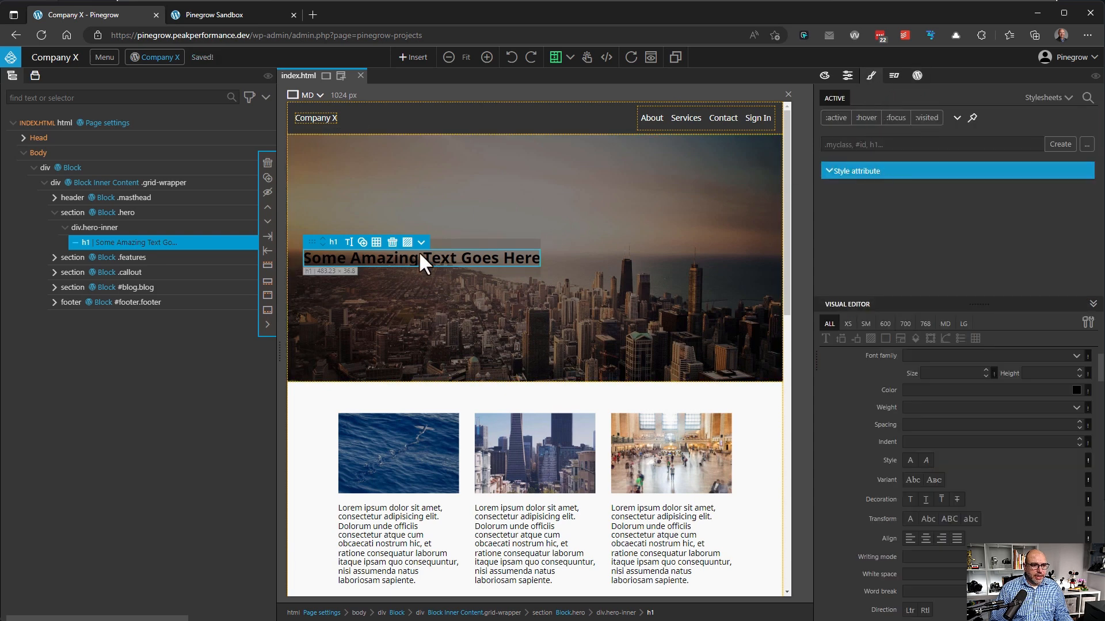
{"action": "left_click", "coordinate": [1087, 144]}
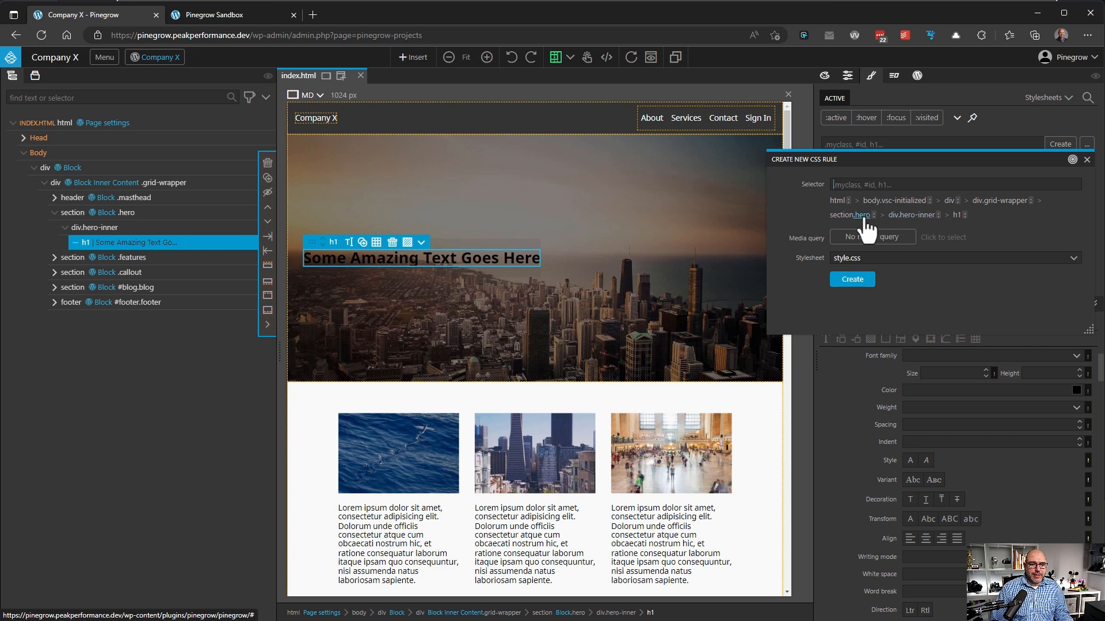
{"action": "left_click", "coordinate": [920, 218]}
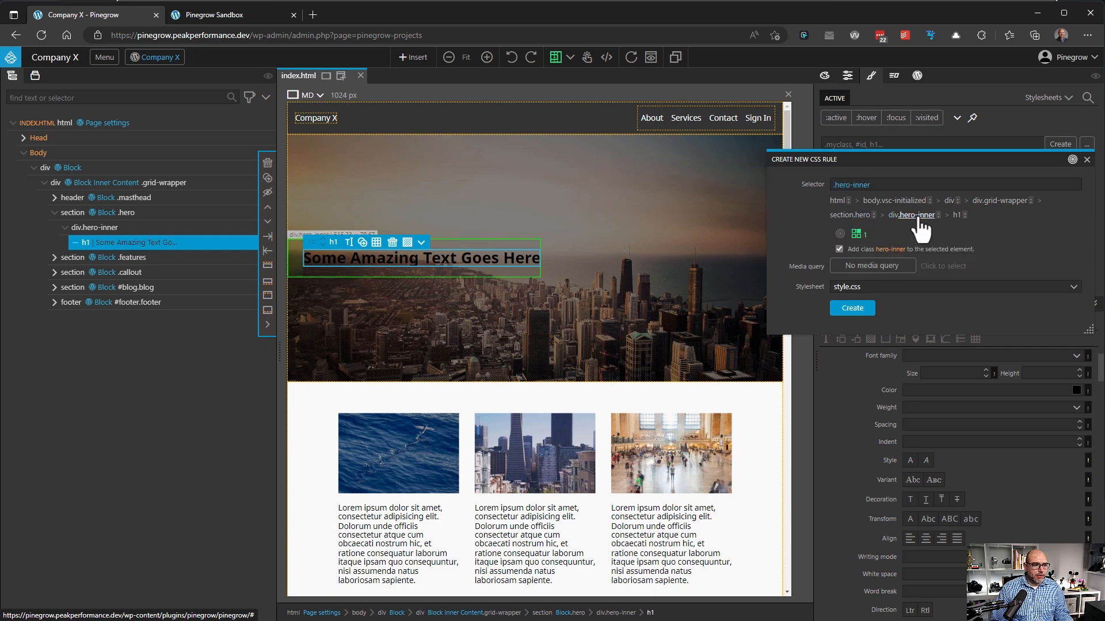
{"action": "left_click", "coordinate": [957, 216]}
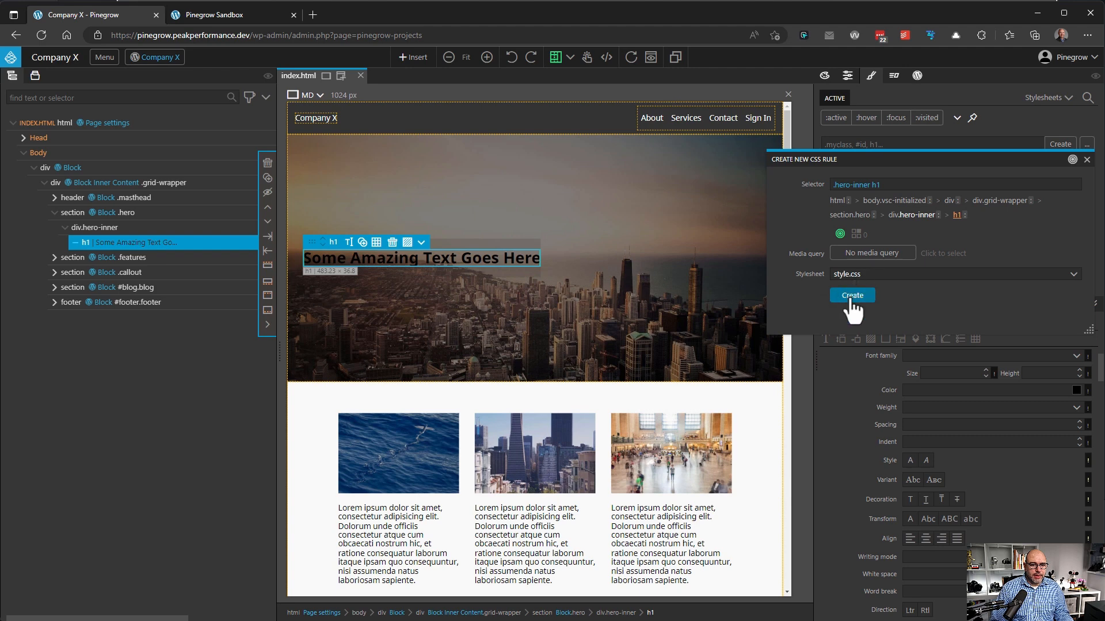
{"action": "left_click", "coordinate": [851, 297]}
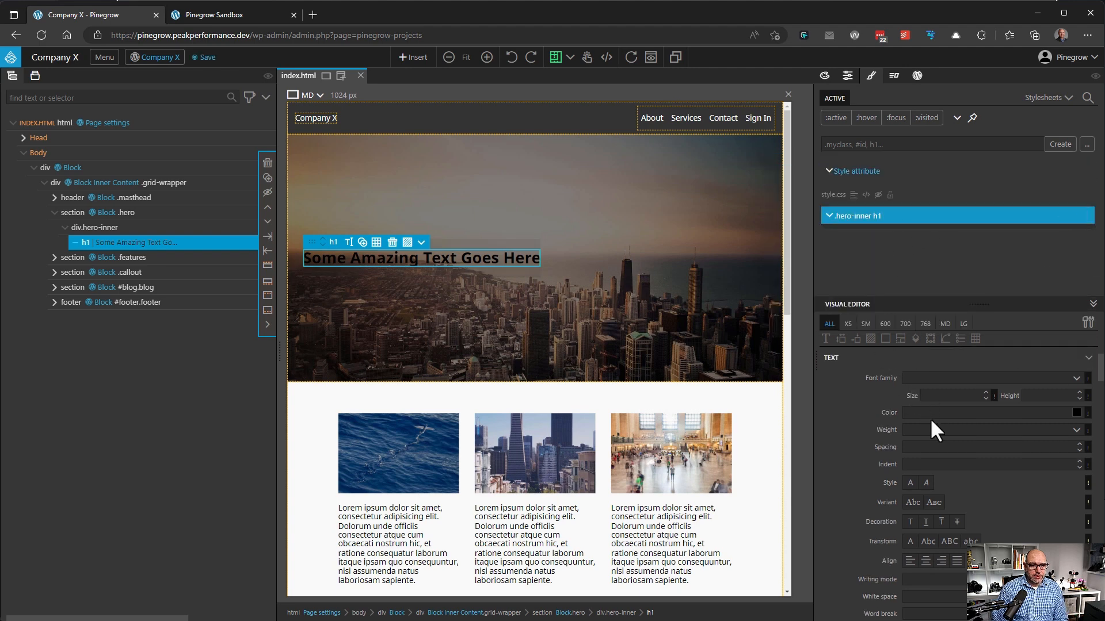
{"action": "type", "text": "white"}
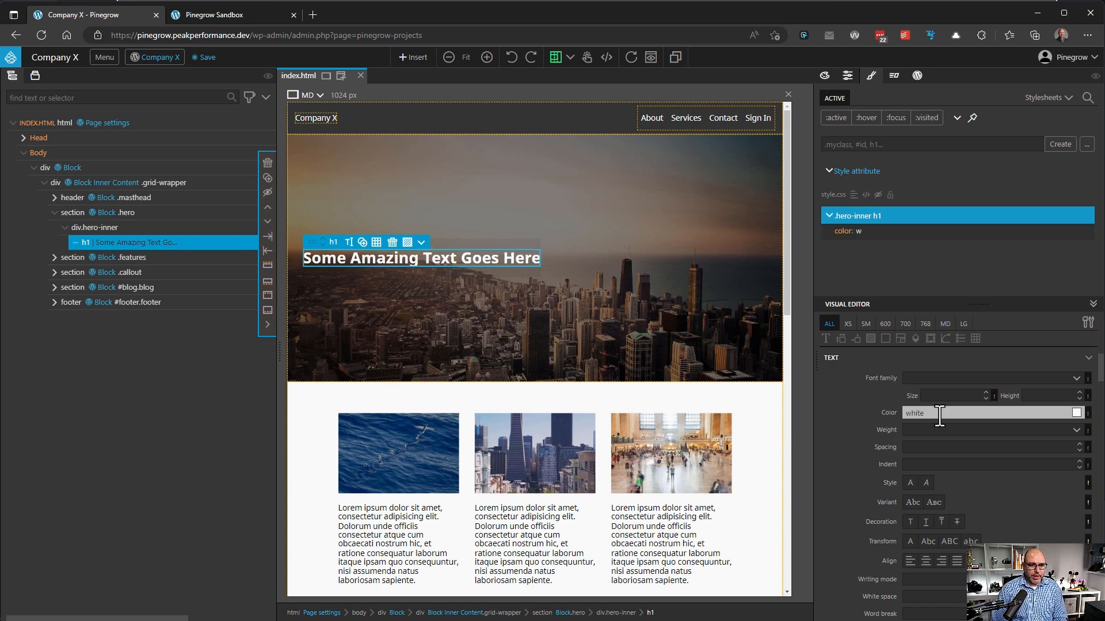
Inspect the code of the .hero-inner h1 rule on its own and within style.css
{"action": "mouse_move", "coordinate": [1036, 233]}
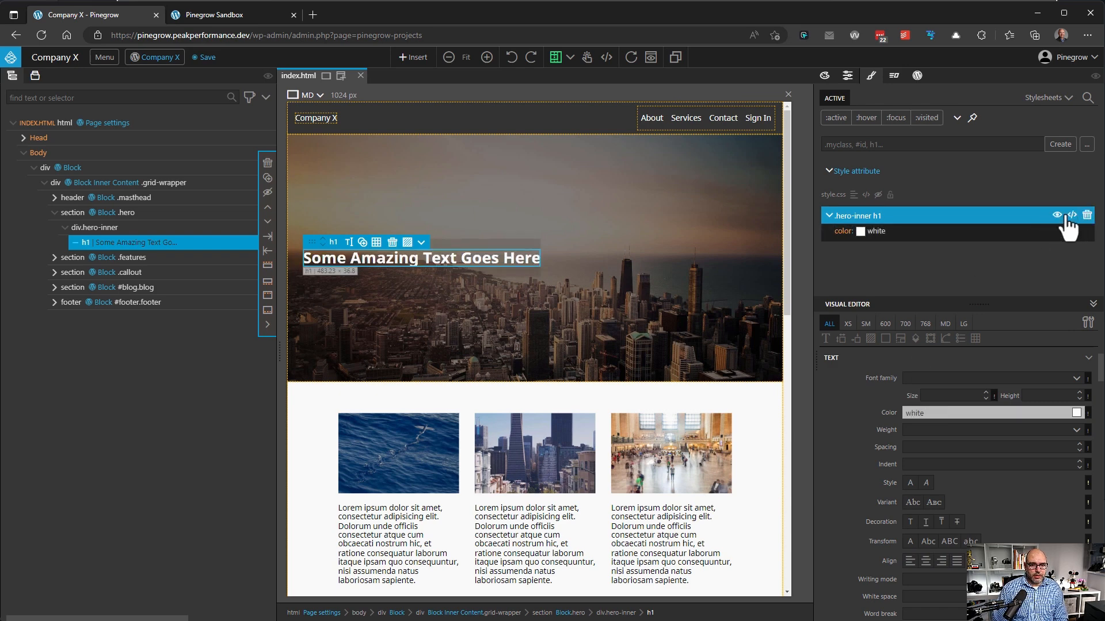
{"action": "left_click", "coordinate": [1072, 217]}
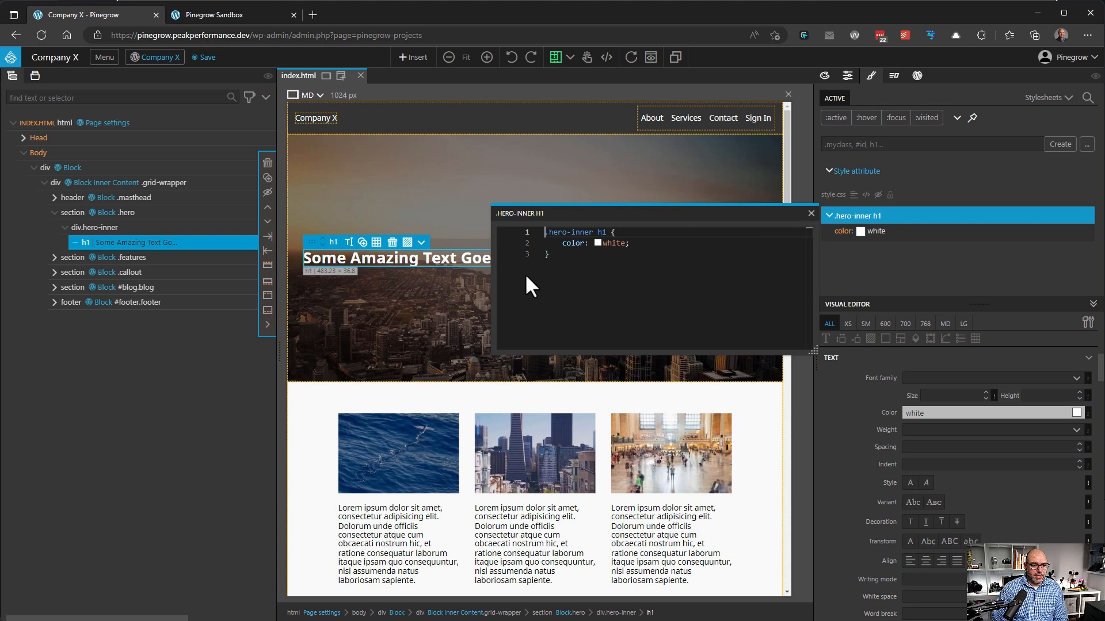
{"action": "left_click", "coordinate": [810, 213]}
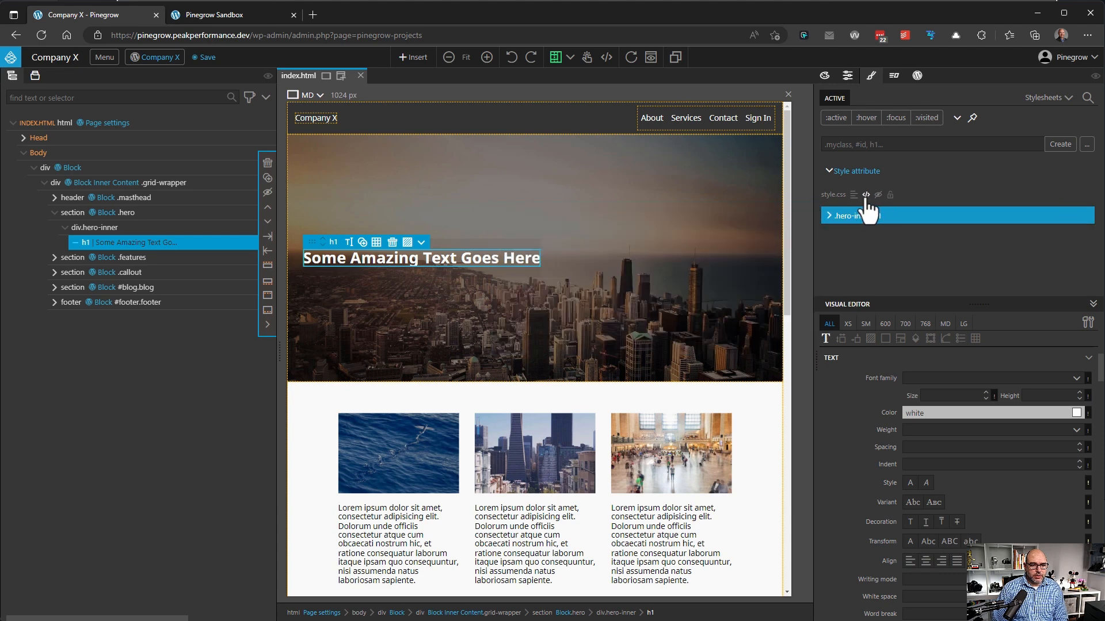
{"action": "left_click", "coordinate": [866, 195]}
{"action": "scroll", "coordinate": [596, 518], "scroll_direction": "down", "scroll_amount": 20}
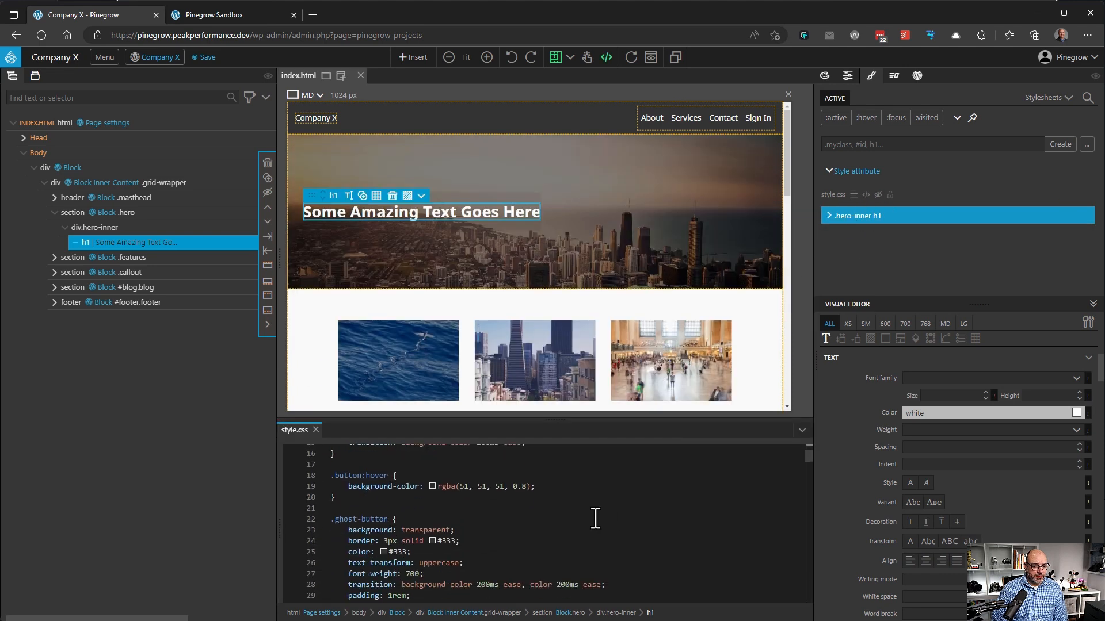
{"action": "scroll", "coordinate": [595, 521], "scroll_direction": "down", "scroll_amount": 4}
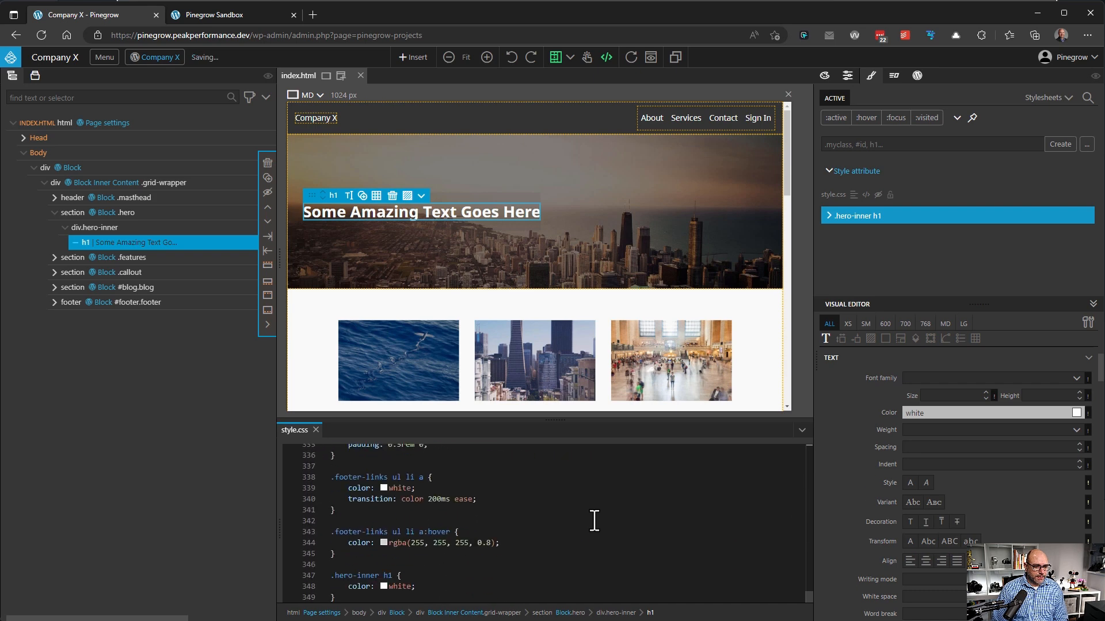
{"action": "left_click", "coordinate": [348, 564]}
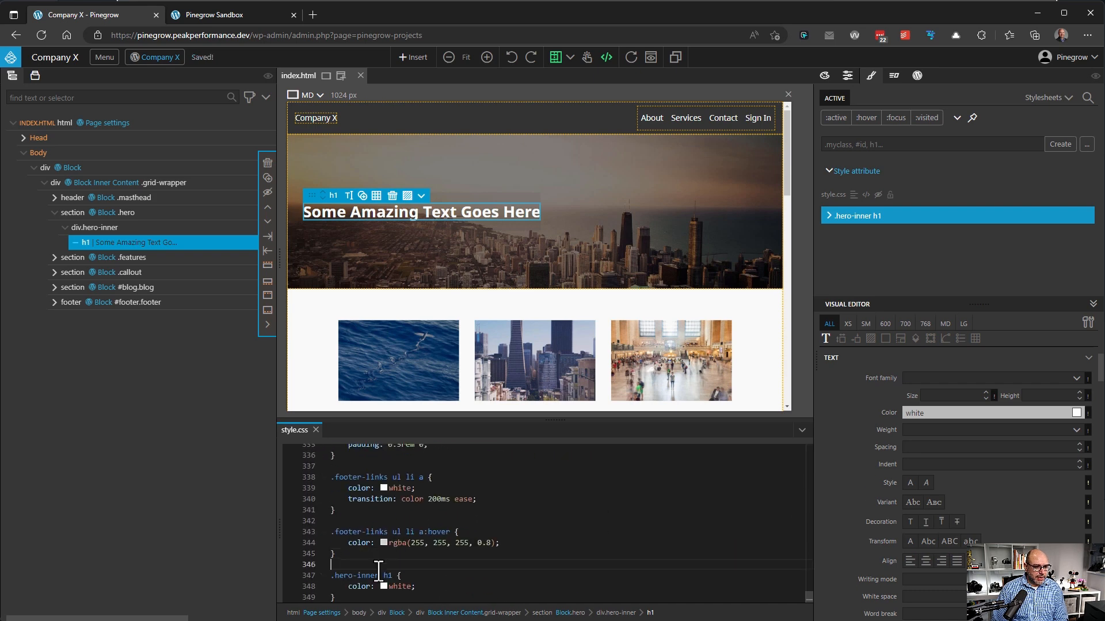
{"action": "left_click", "coordinate": [316, 429]}
{"action": "left_click", "coordinate": [852, 216]}
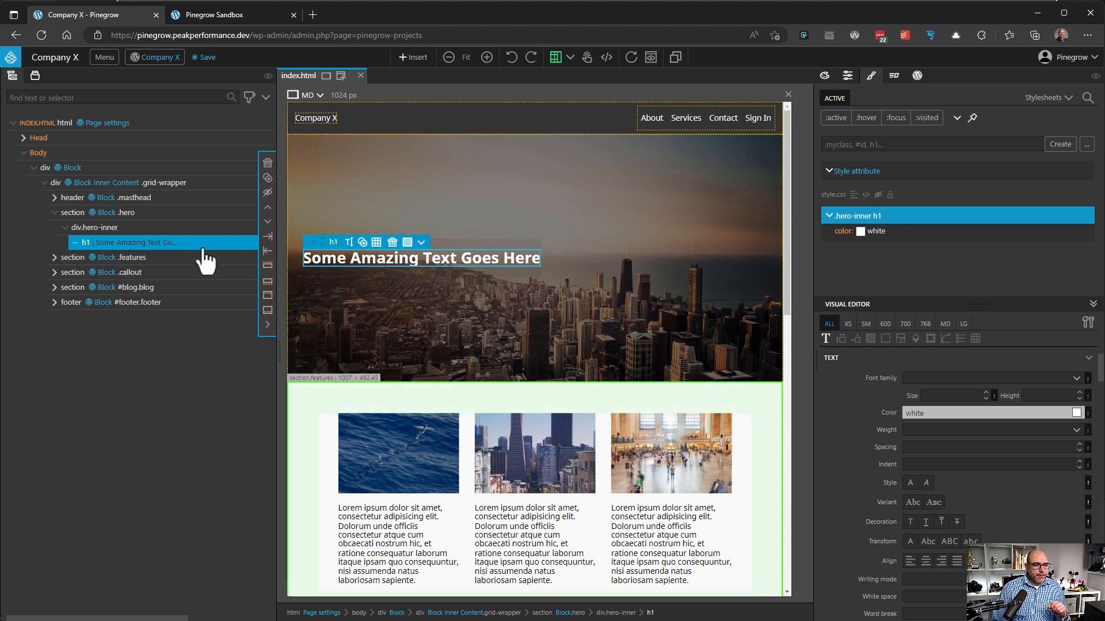
Examine the CSS rules applied to the hero section and its hero-inner div
{"action": "left_click", "coordinate": [592, 211]}
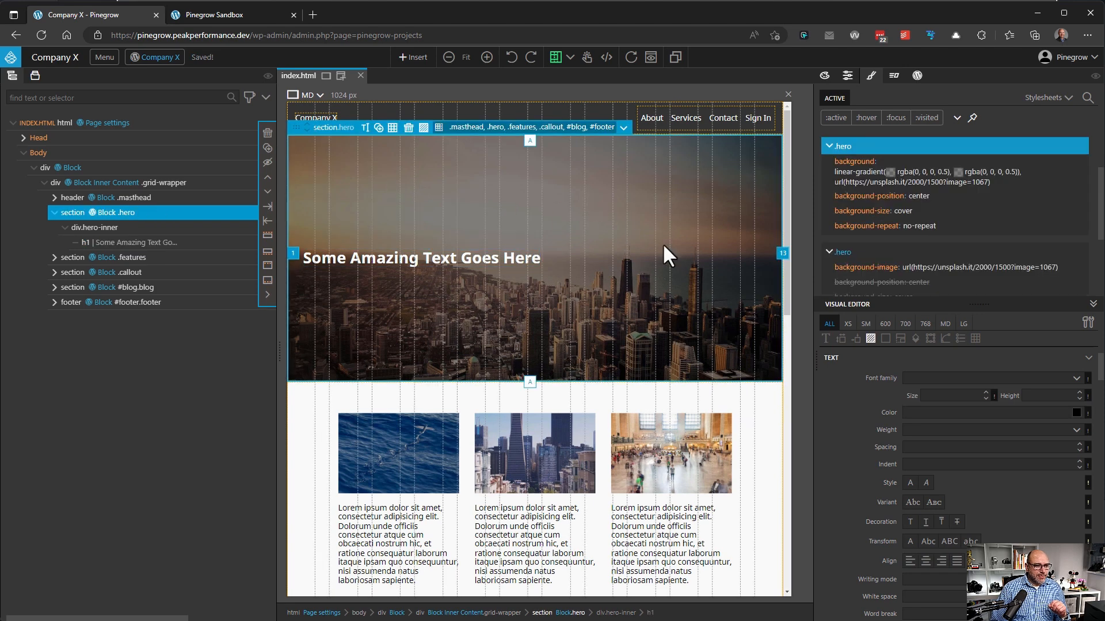
{"action": "left_click", "coordinate": [184, 228]}
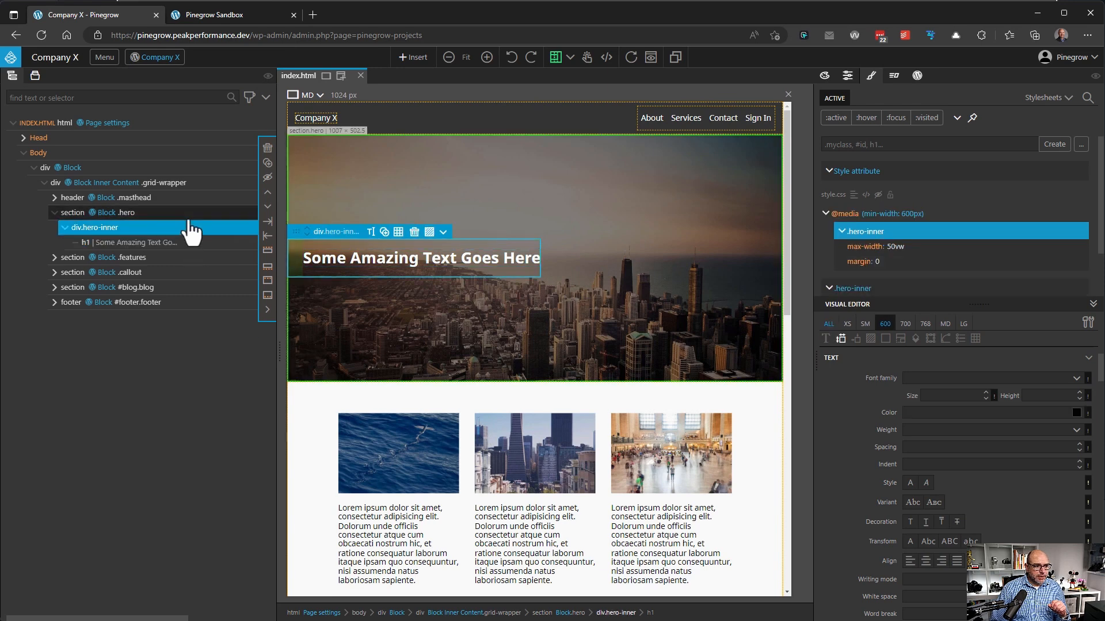
{"action": "left_click", "coordinate": [189, 217]}
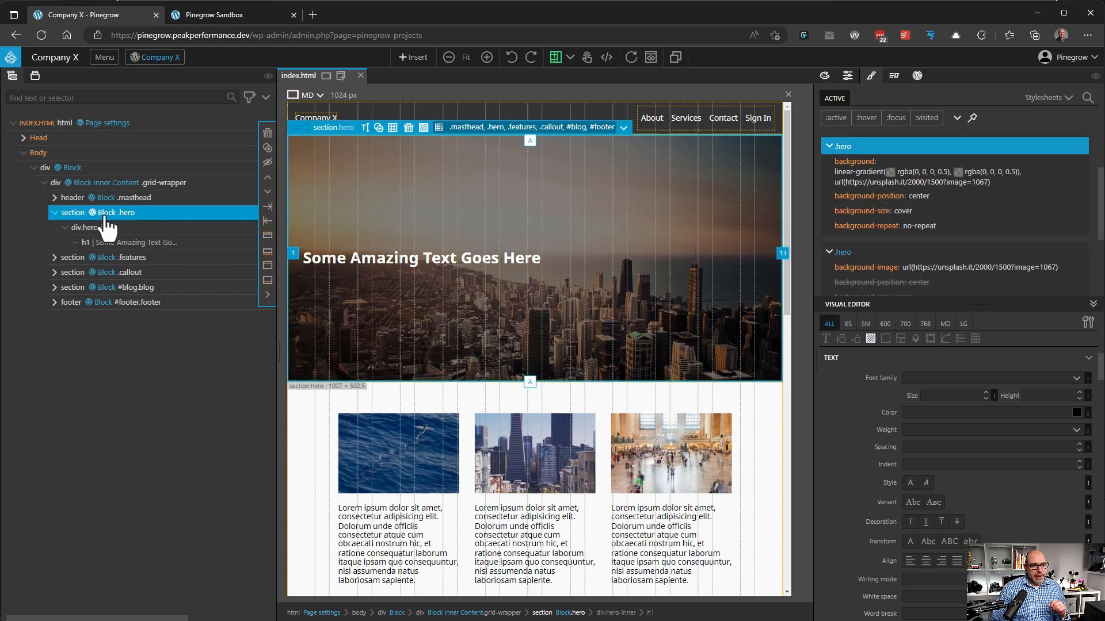
Add a Block Attributes smart action to the hero section
{"action": "left_click", "coordinate": [916, 77]}
{"action": "scroll", "coordinate": [918, 443], "scroll_direction": "up", "scroll_amount": 5}
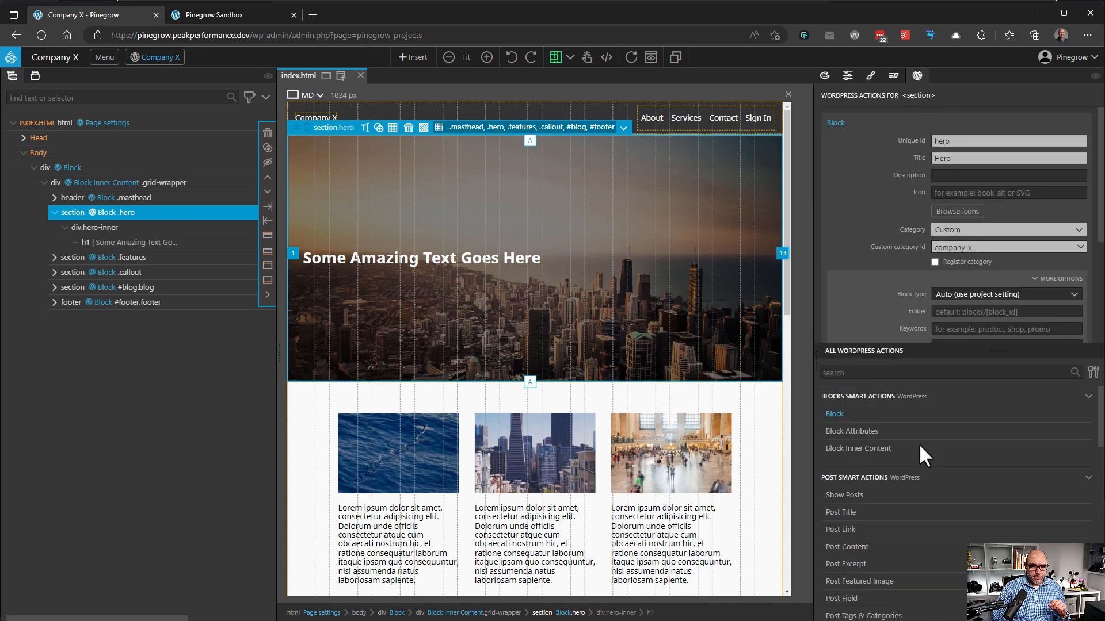
{"action": "left_click", "coordinate": [853, 432]}
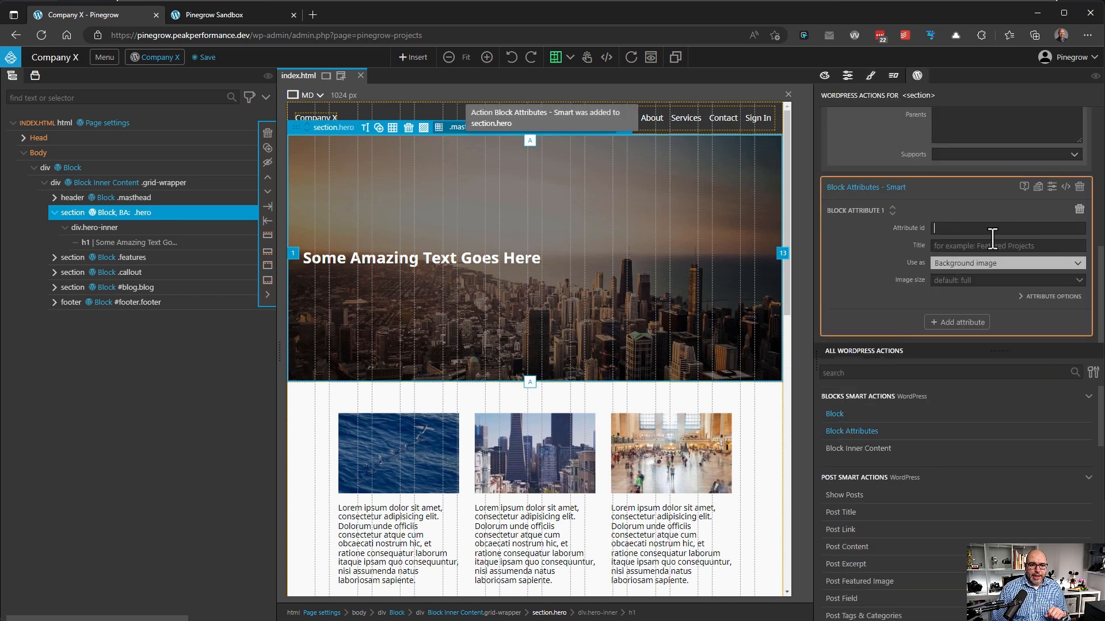
{"action": "scroll", "coordinate": [1002, 226], "scroll_direction": "up", "scroll_amount": 5}
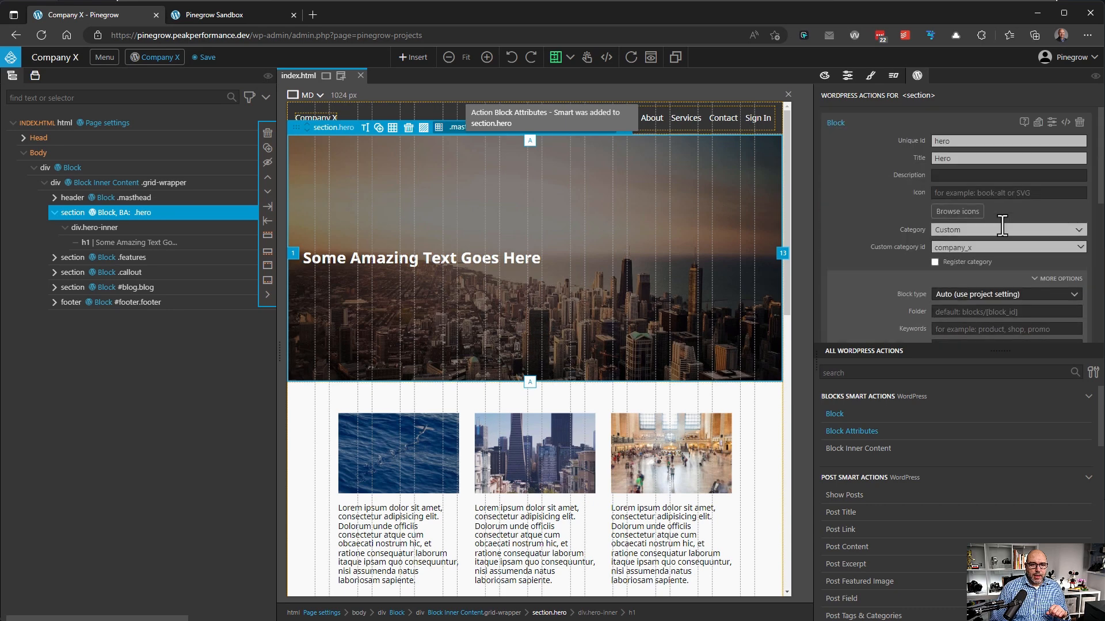
{"action": "scroll", "coordinate": [1002, 225], "scroll_direction": "down", "scroll_amount": 5}
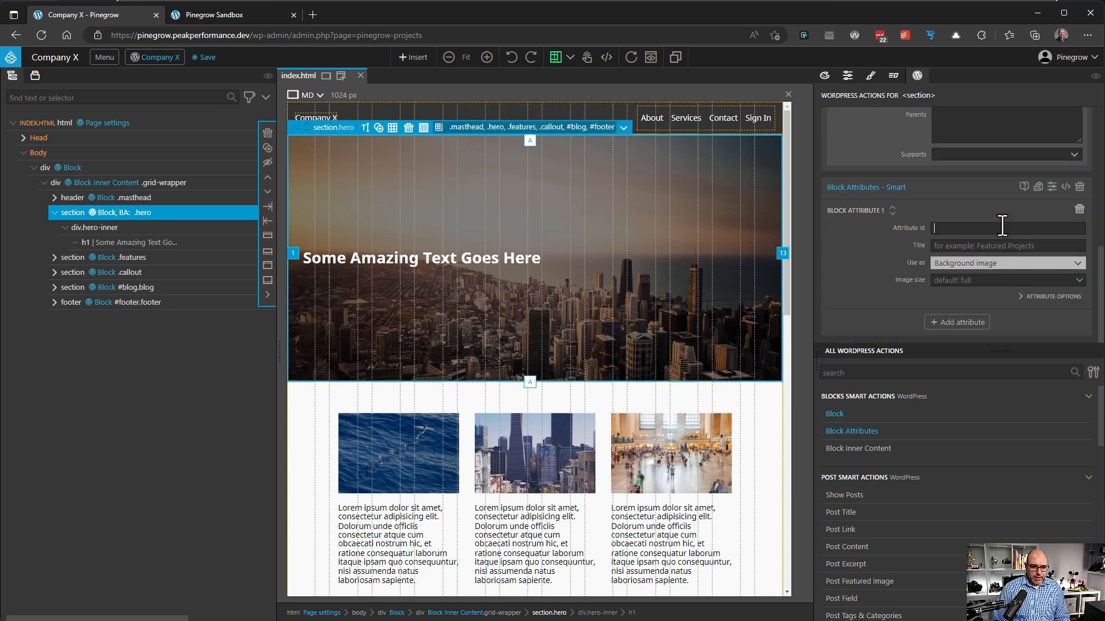
Give the hero's block attribute the id bg_image, the title Background Image and the image size full
{"action": "left_click", "coordinate": [1003, 226]}
{"action": "type", "text": "bg_image"}
{"action": "key", "text": "Tab"}
{"action": "type", "text": "Background Image"}
{"action": "key", "text": "Tab"}
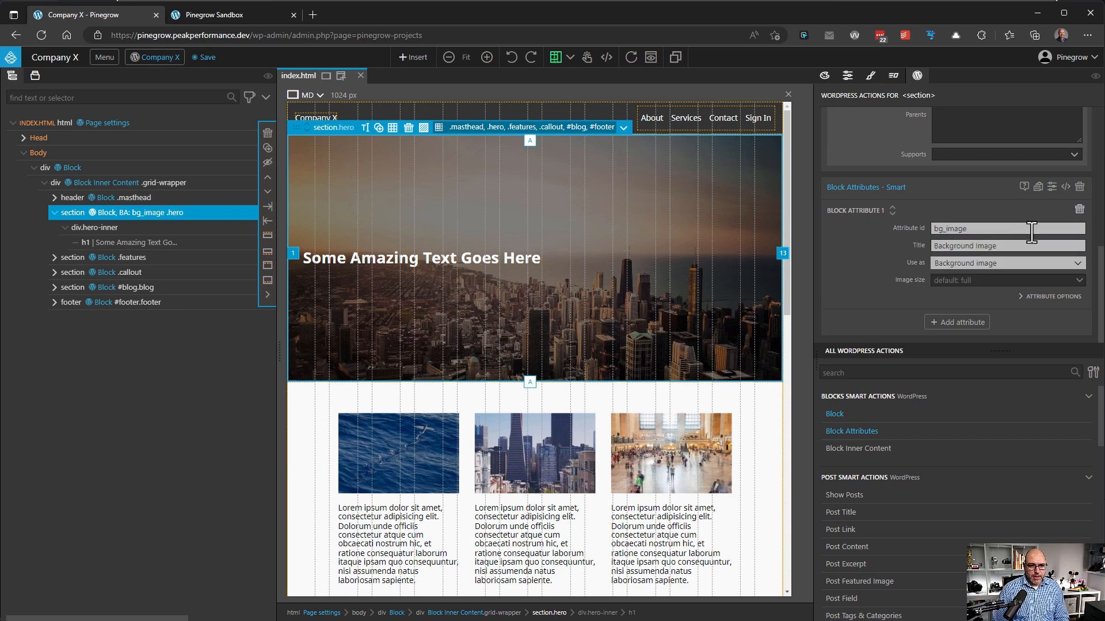
{"action": "left_click", "coordinate": [1073, 280]}
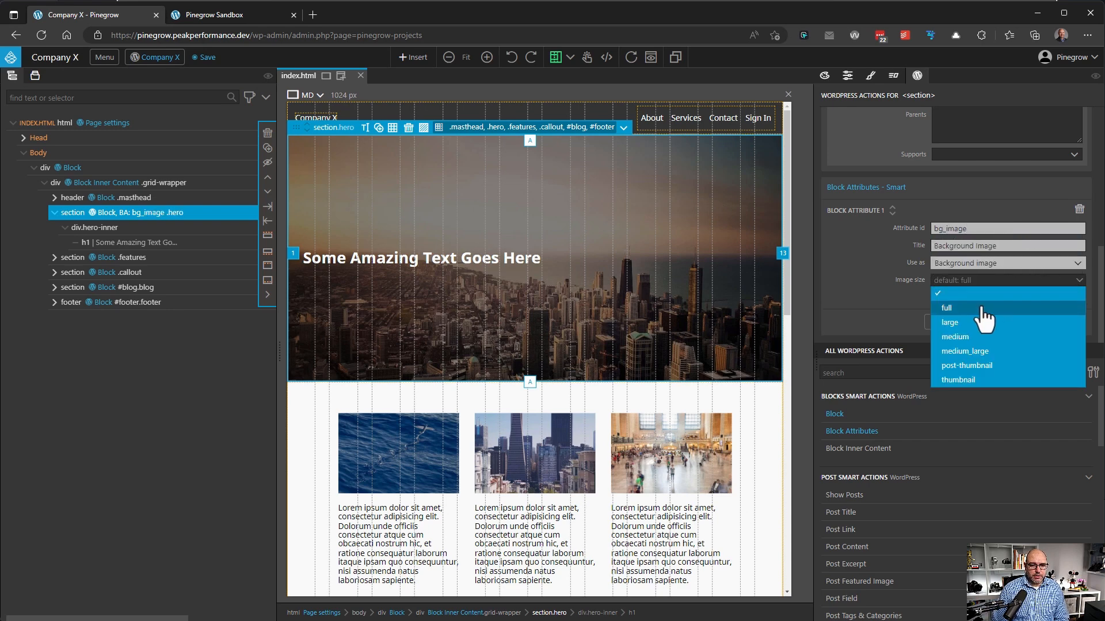
{"action": "left_click", "coordinate": [981, 305]}
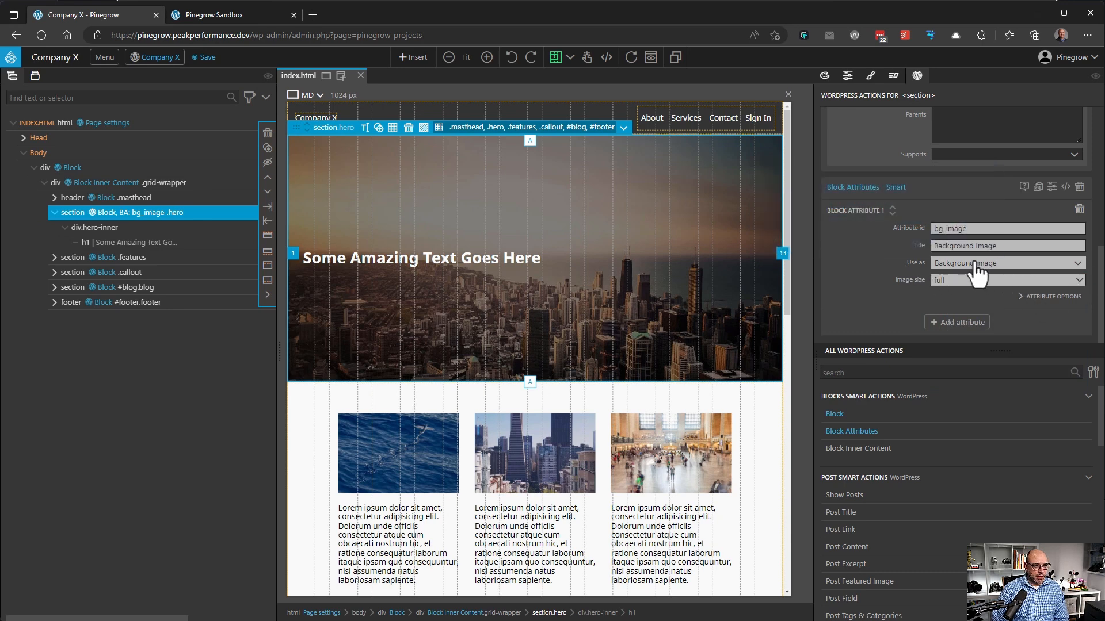
Export the Company X project as a plugin and open the sandbox site's Home page for editing
{"action": "left_click", "coordinate": [154, 65]}
{"action": "left_click", "coordinate": [157, 81]}
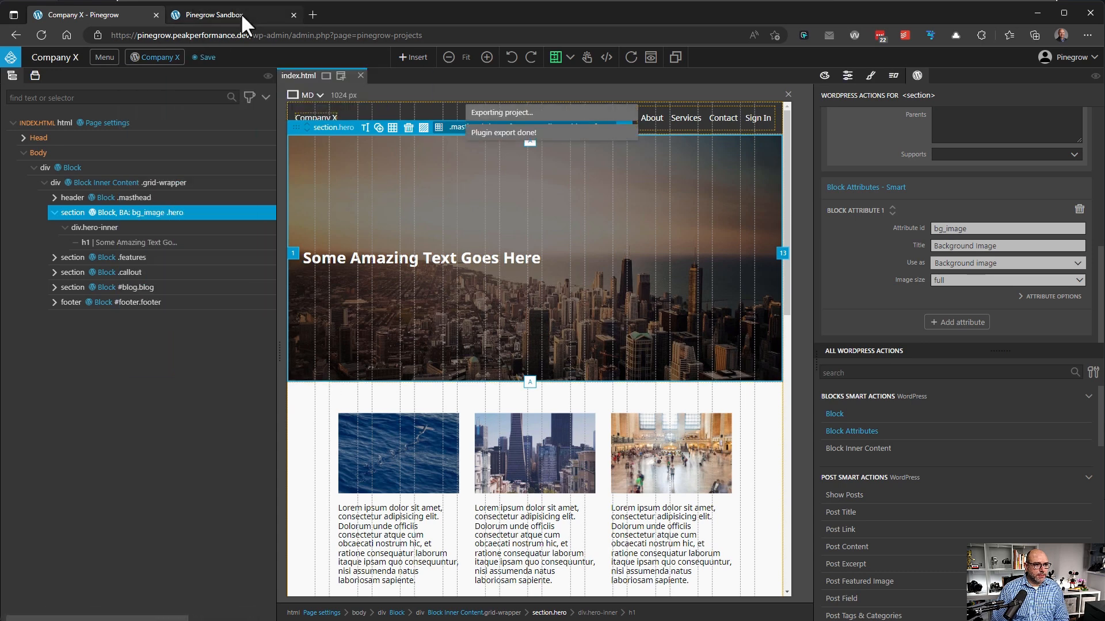
{"action": "left_click", "coordinate": [241, 14]}
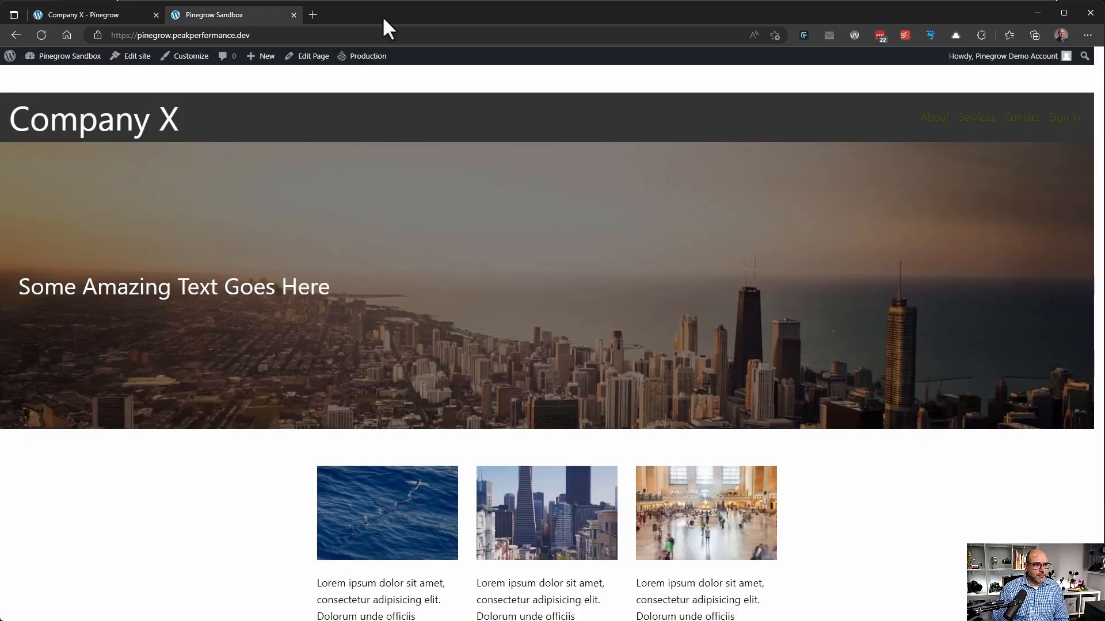
{"action": "left_click", "coordinate": [313, 63]}
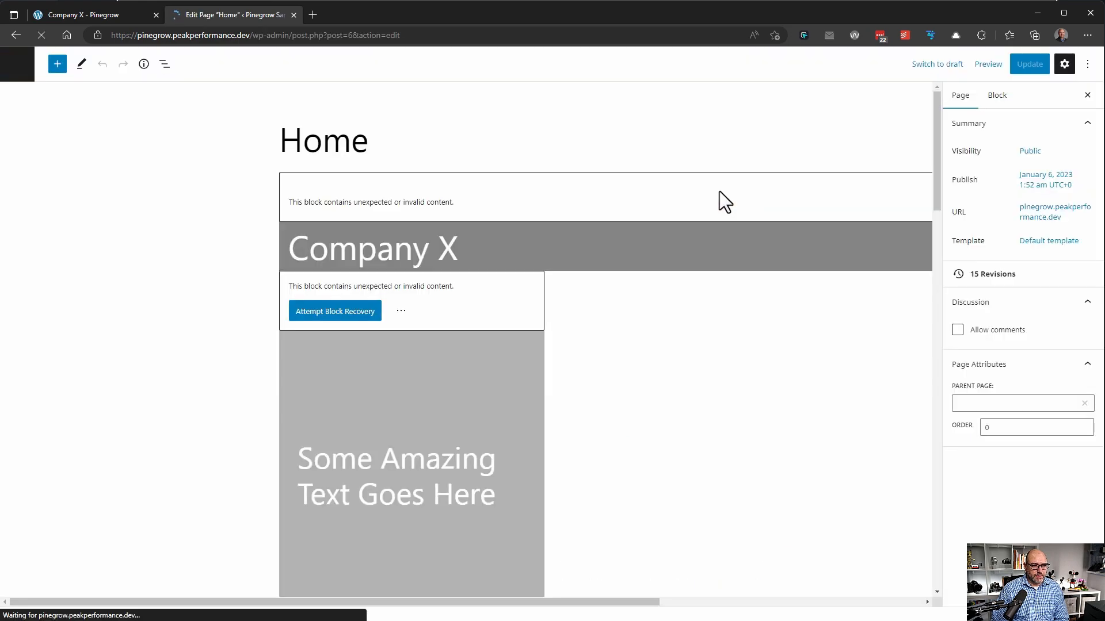
Recover the invalid Hero and Masthead blocks on the Home page
{"action": "left_click", "coordinate": [341, 317]}
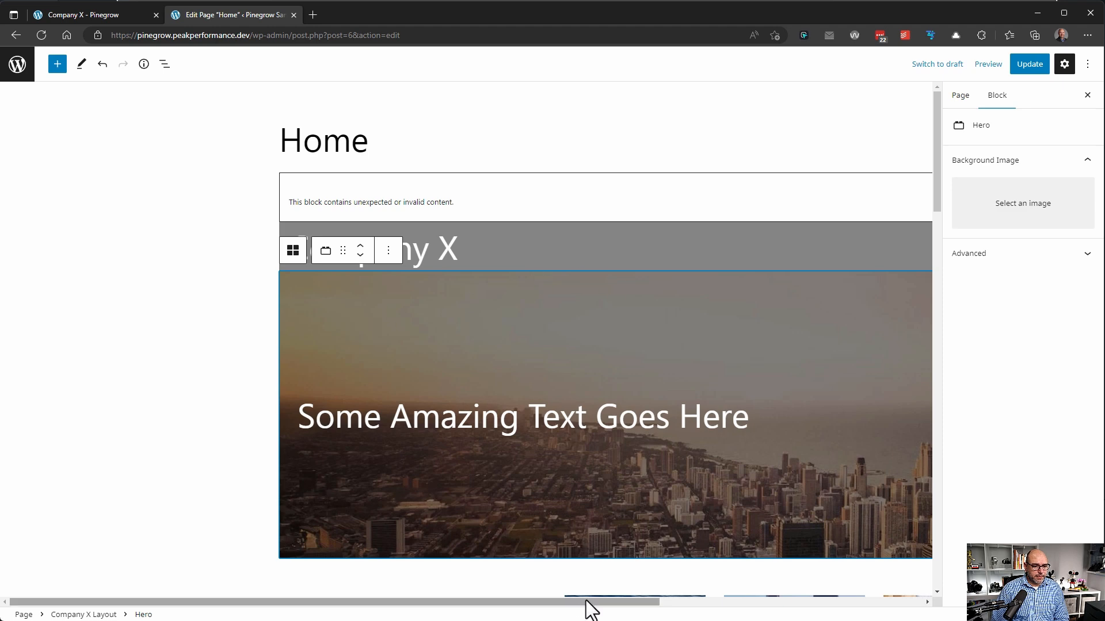
{"action": "left_click_drag", "start_coordinate": [587, 602], "coordinate": [866, 601]}
{"action": "left_click", "coordinate": [854, 208]}
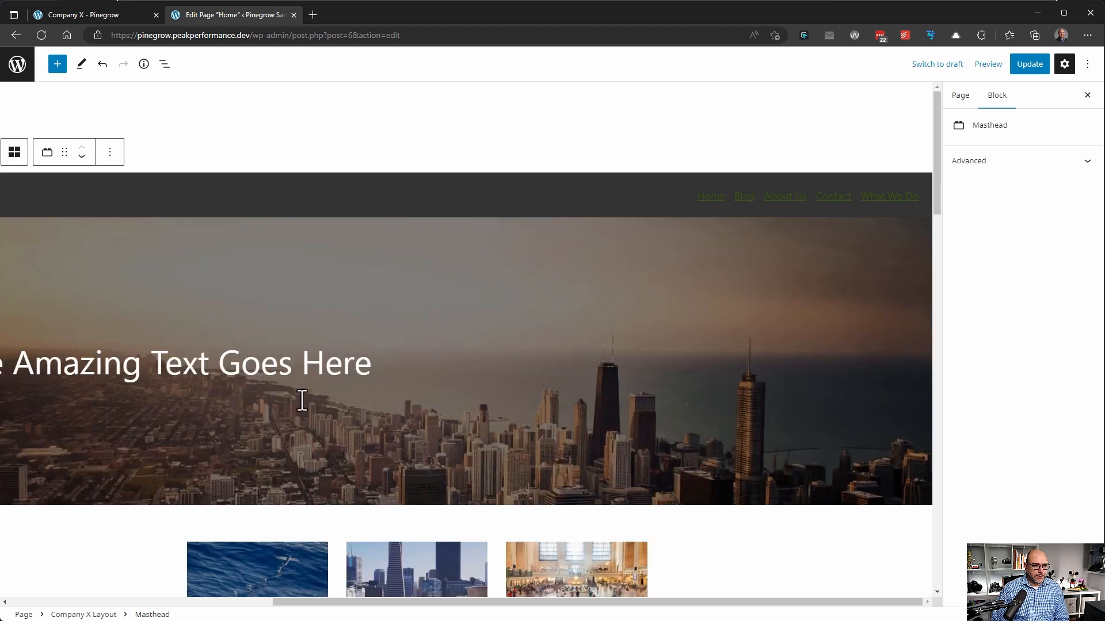
{"action": "left_click_drag", "start_coordinate": [340, 602], "coordinate": [123, 602]}
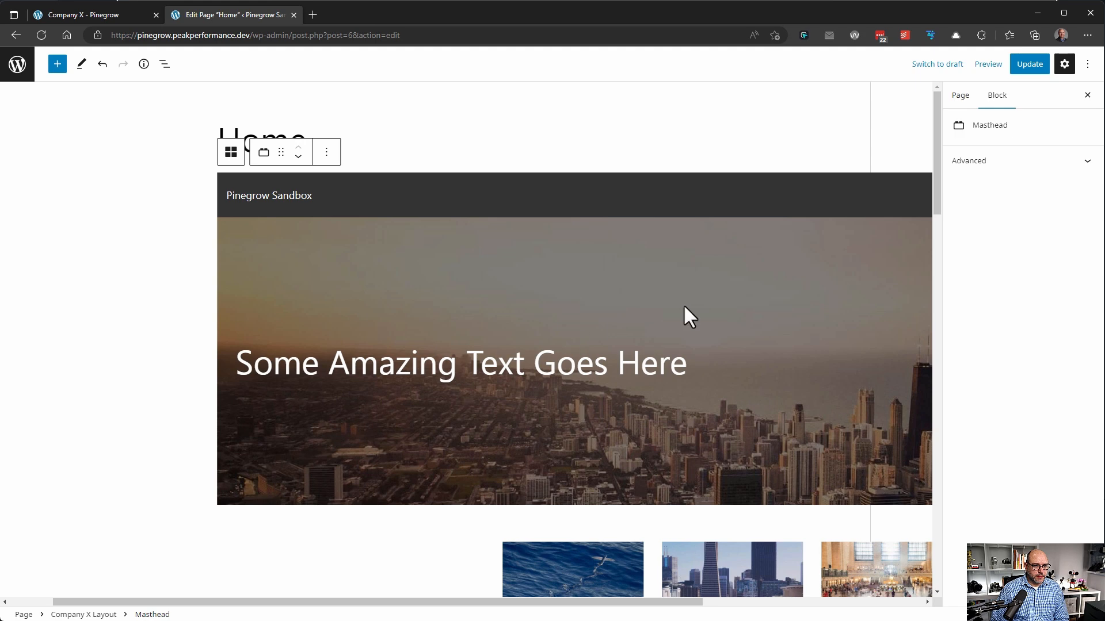
Update the Home page and view it on the live site
{"action": "left_click", "coordinate": [1028, 65]}
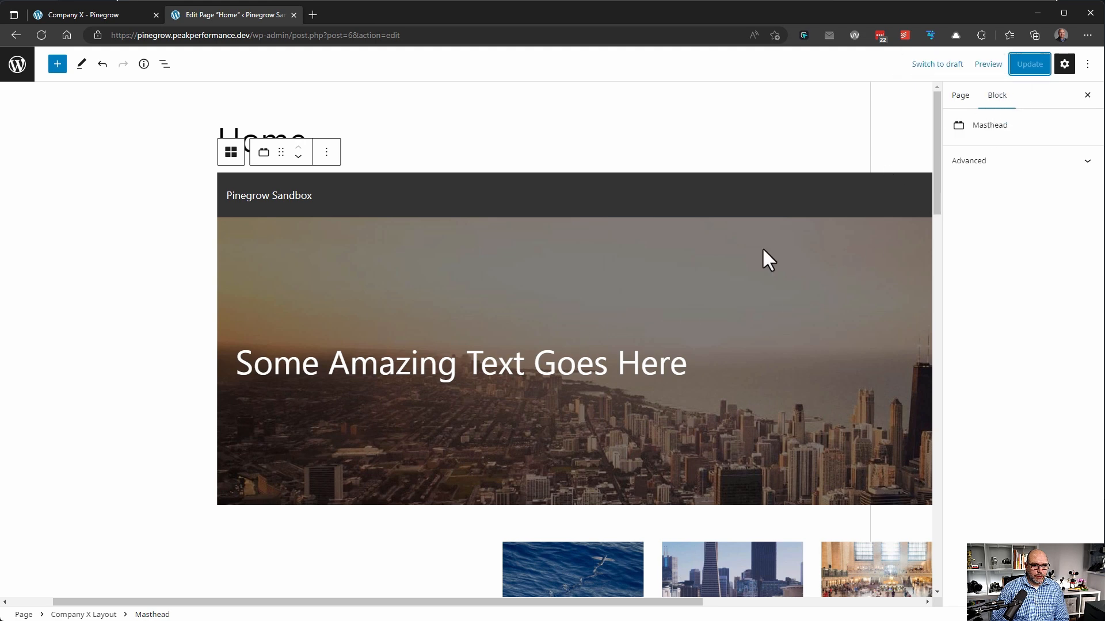
{"action": "left_click", "coordinate": [703, 282]}
{"action": "left_click", "coordinate": [103, 584]}
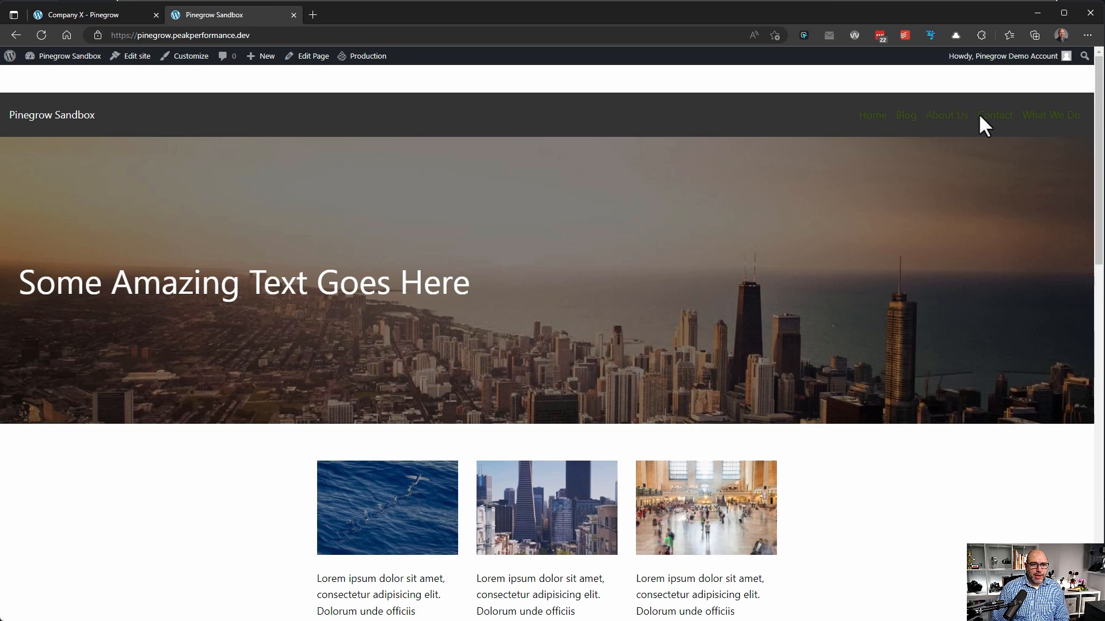
Create a new WordPress menu named My Menu and assign it to the Primary Menu location
{"action": "mouse_move", "coordinate": [58, 57]}
{"action": "left_click", "coordinate": [58, 107]}
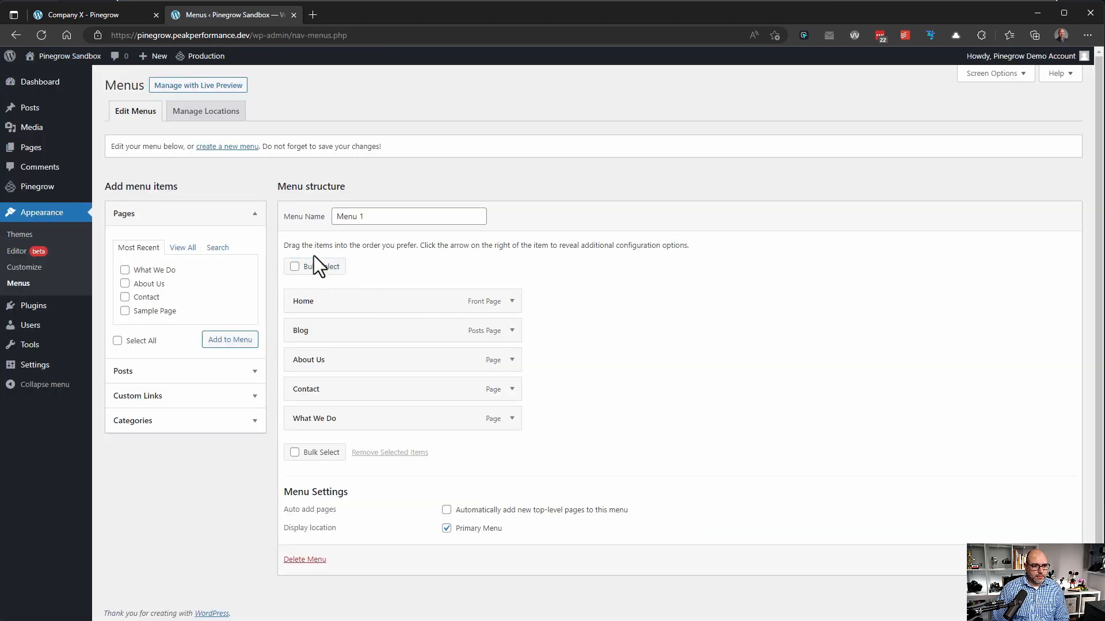
{"action": "left_click", "coordinate": [396, 216]}
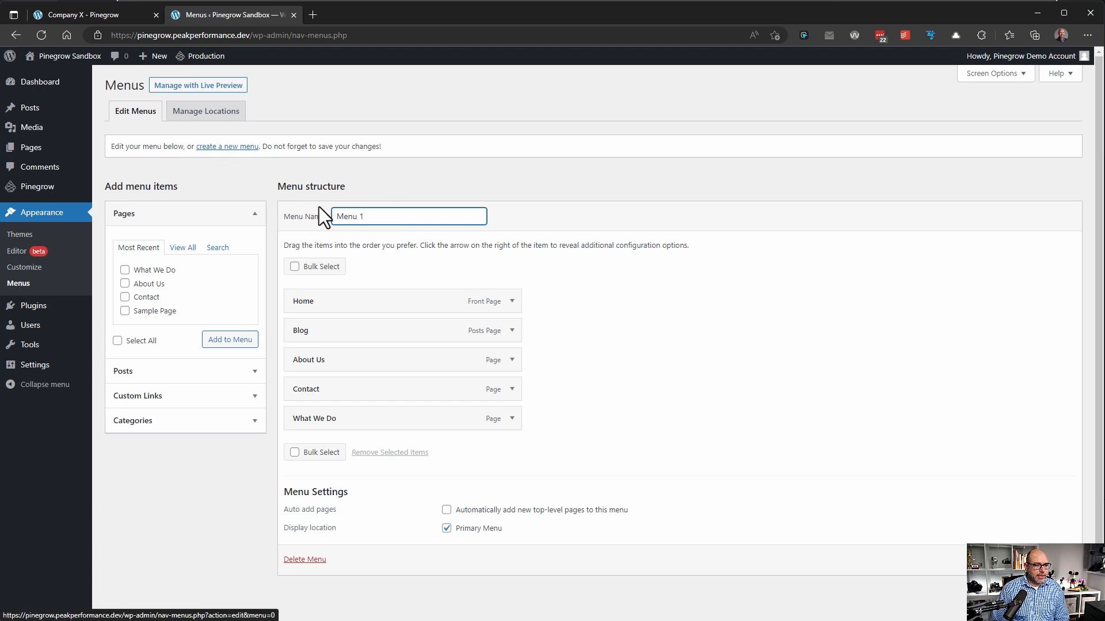
{"action": "left_click", "coordinate": [219, 147]}
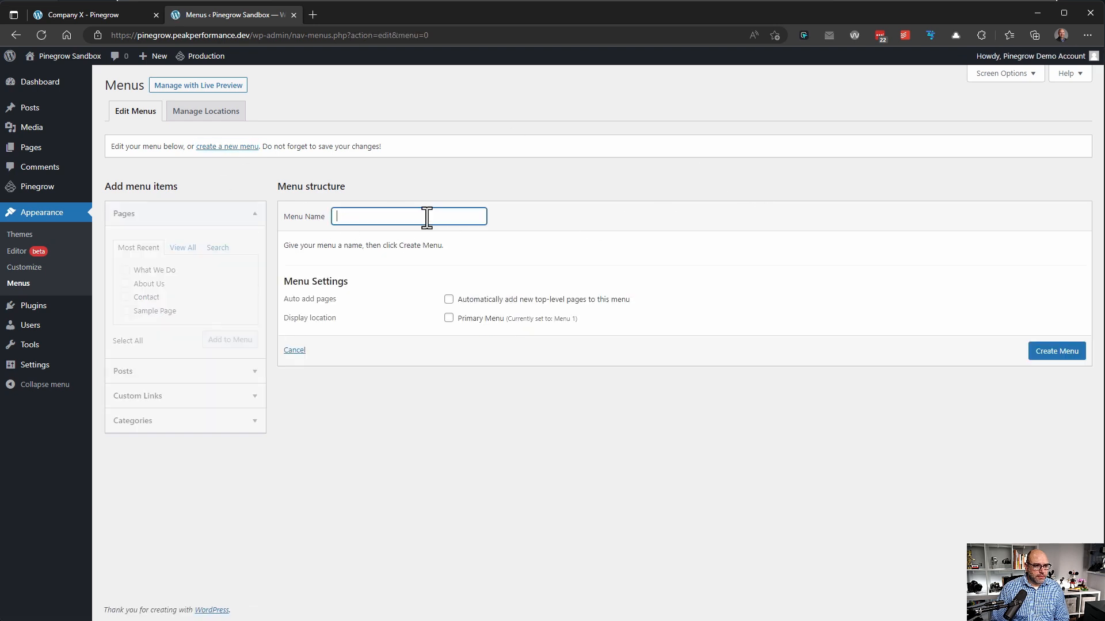
{"action": "type", "text": "Men"}
{"action": "key", "text": "BackSpace"}
{"action": "key", "text": "BackSpace"}
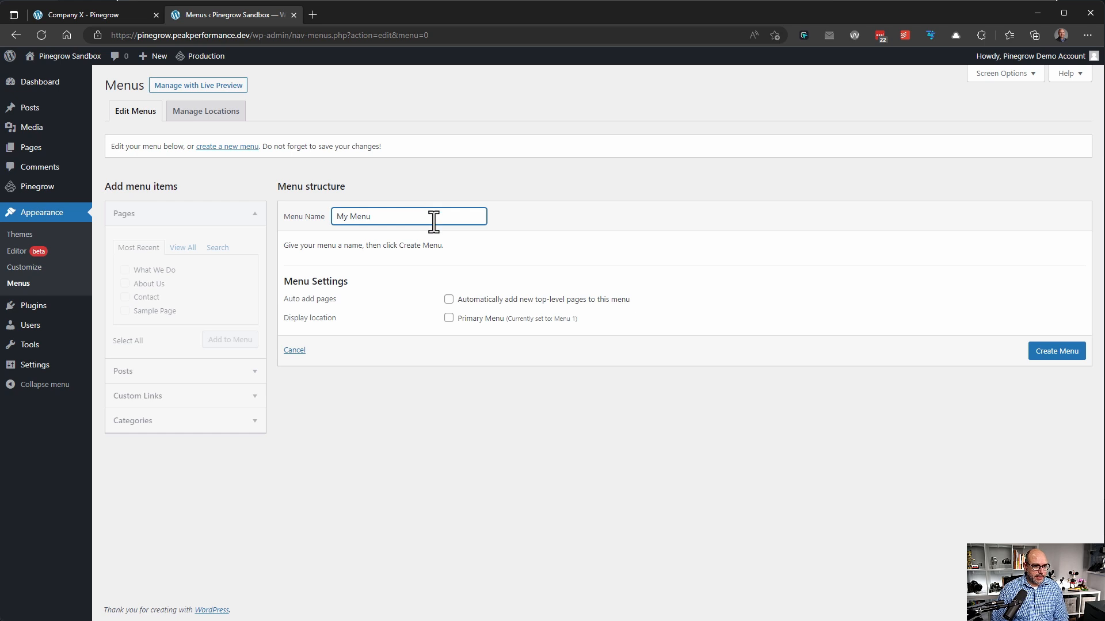
{"action": "left_click", "coordinate": [448, 320]}
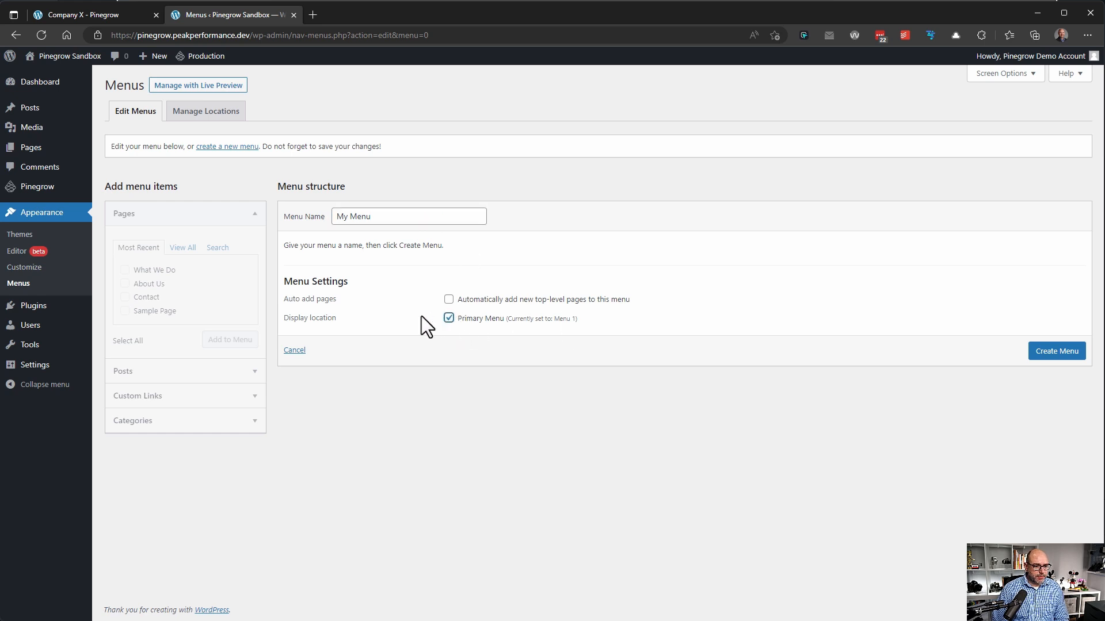
{"action": "left_click", "coordinate": [1070, 351]}
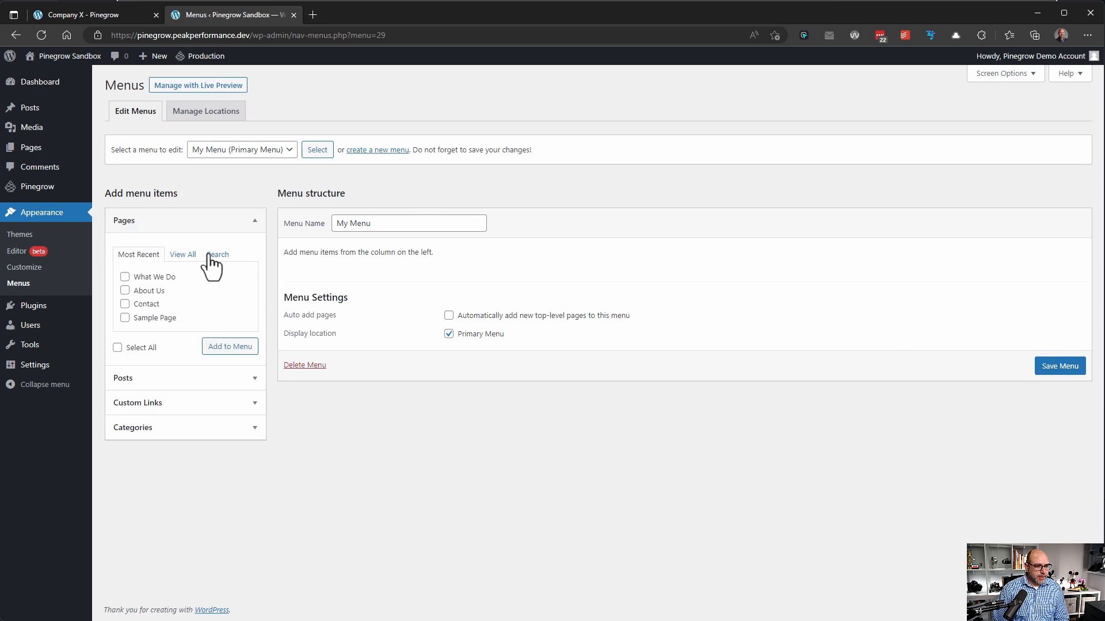
Add the Home, Blog, About Us, Contact and What We Do pages to My Menu and save it
{"action": "left_click", "coordinate": [183, 255]}
{"action": "left_click", "coordinate": [125, 277]}
{"action": "left_click", "coordinate": [124, 291]}
{"action": "left_click", "coordinate": [125, 304]}
{"action": "left_click", "coordinate": [125, 317]}
{"action": "left_click", "coordinate": [125, 345]}
{"action": "left_click", "coordinate": [230, 374]}
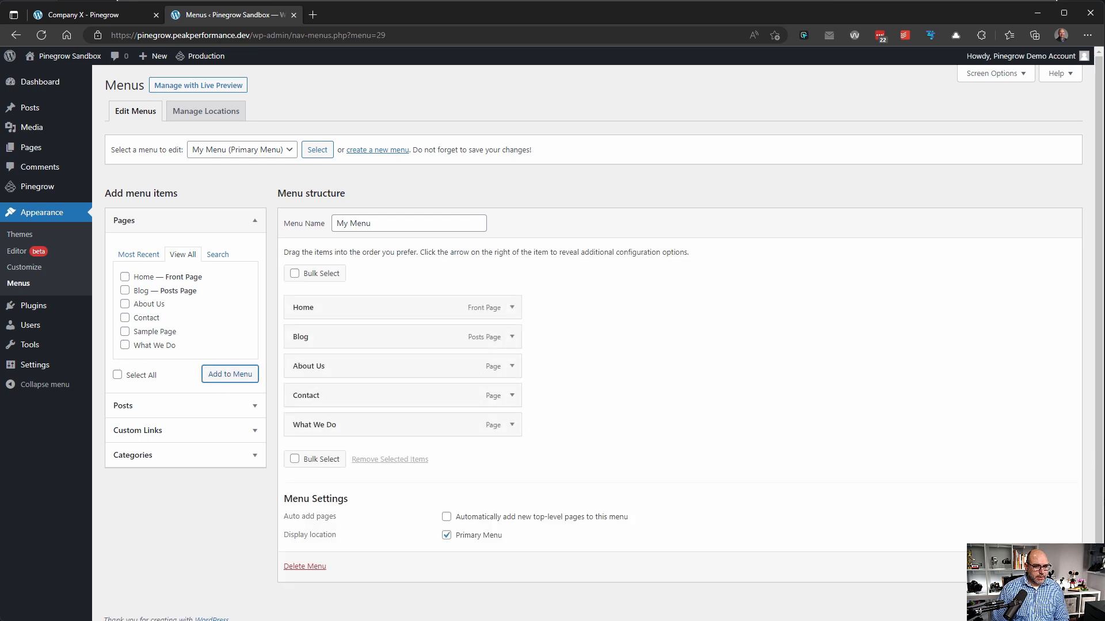
{"action": "left_click", "coordinate": [1051, 566]}
Set the Home page's Hero background to the coffee beans picture from the media library and update the page
{"action": "left_click", "coordinate": [70, 72]}
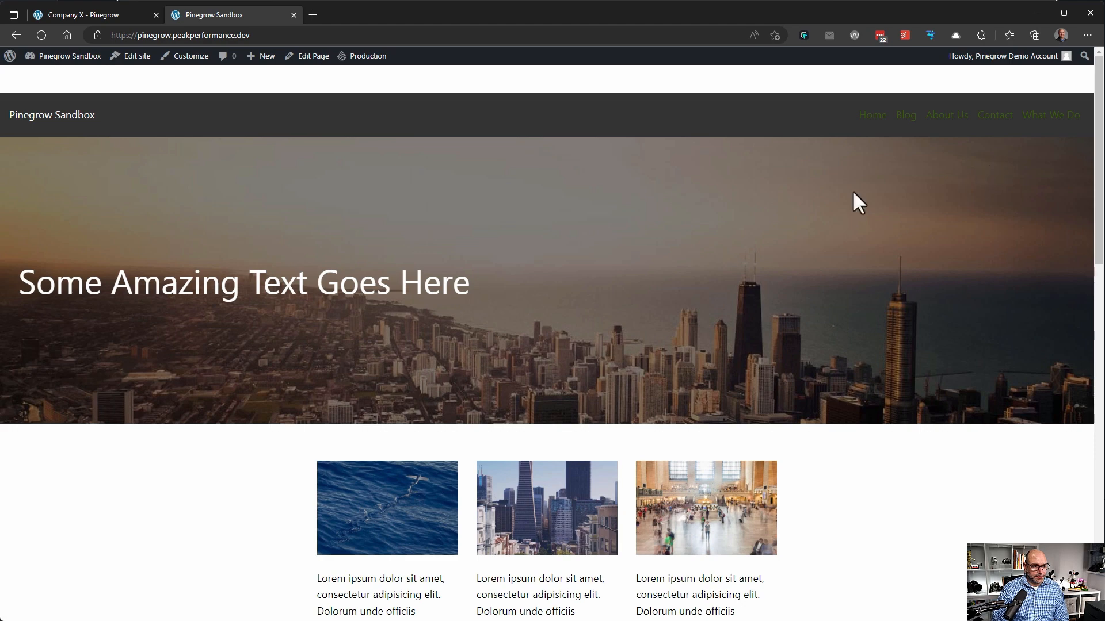
{"action": "left_click", "coordinate": [311, 56]}
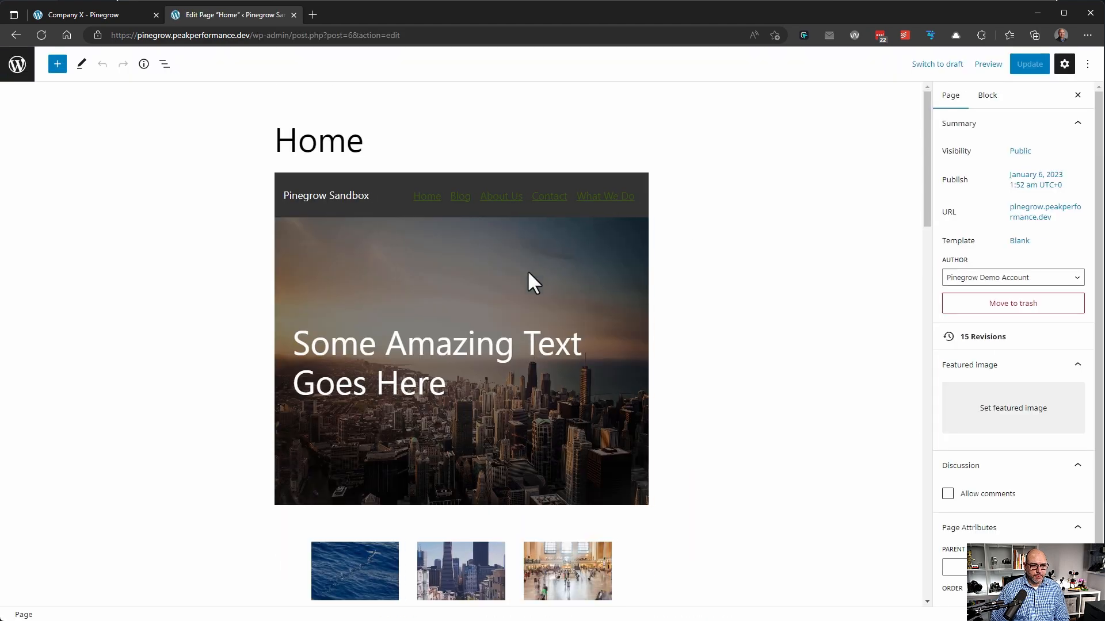
{"action": "left_click", "coordinate": [528, 273]}
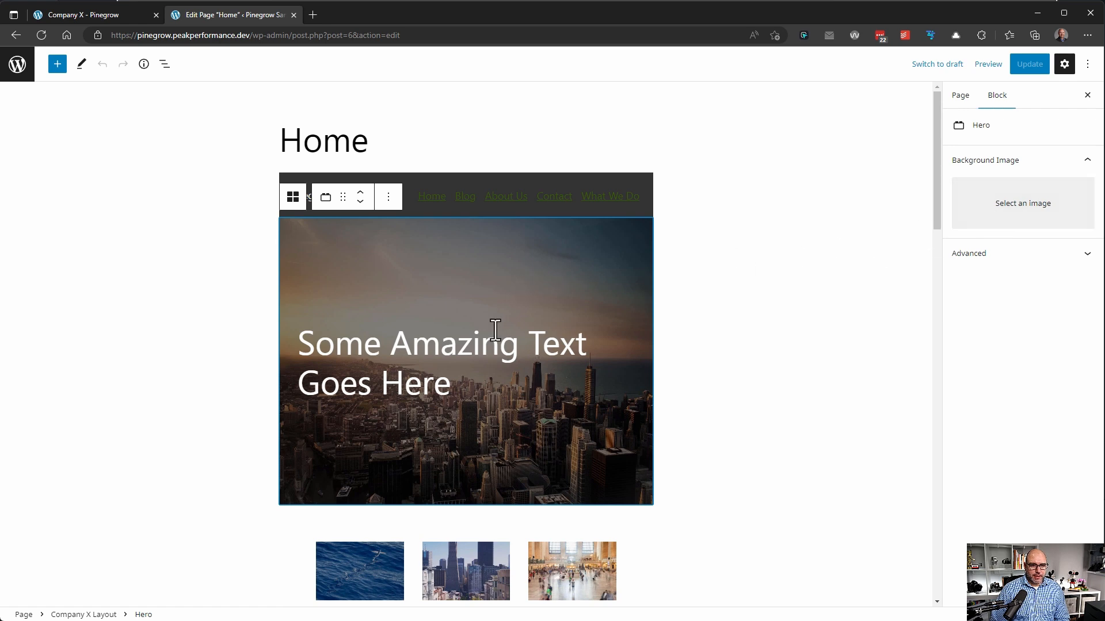
{"action": "left_click", "coordinate": [1066, 222]}
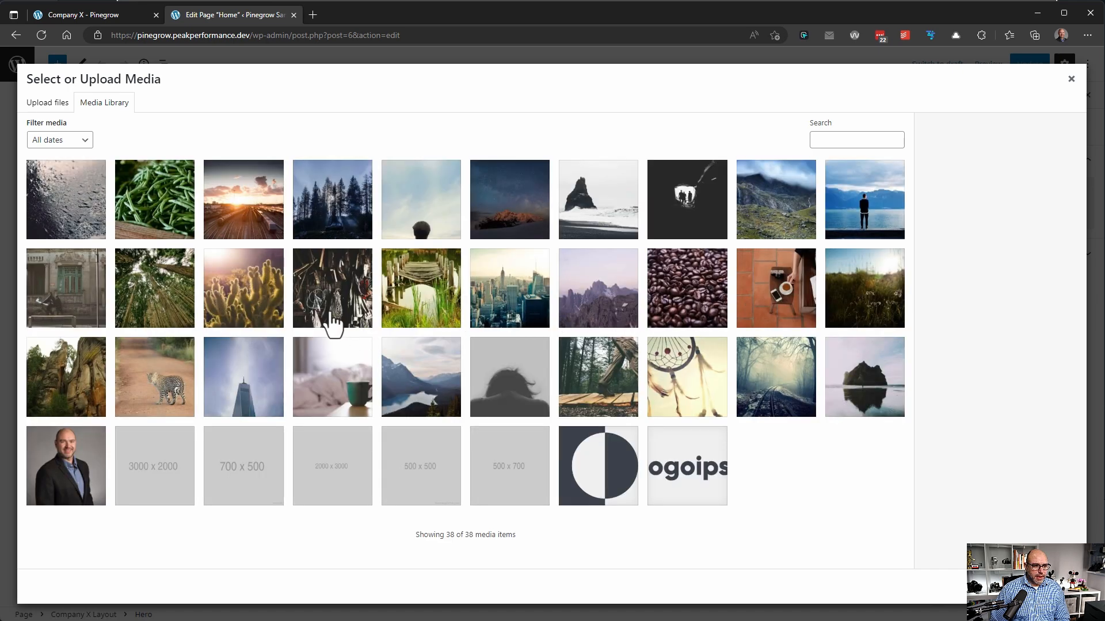
{"action": "left_click", "coordinate": [715, 298]}
{"action": "left_click", "coordinate": [1057, 587]}
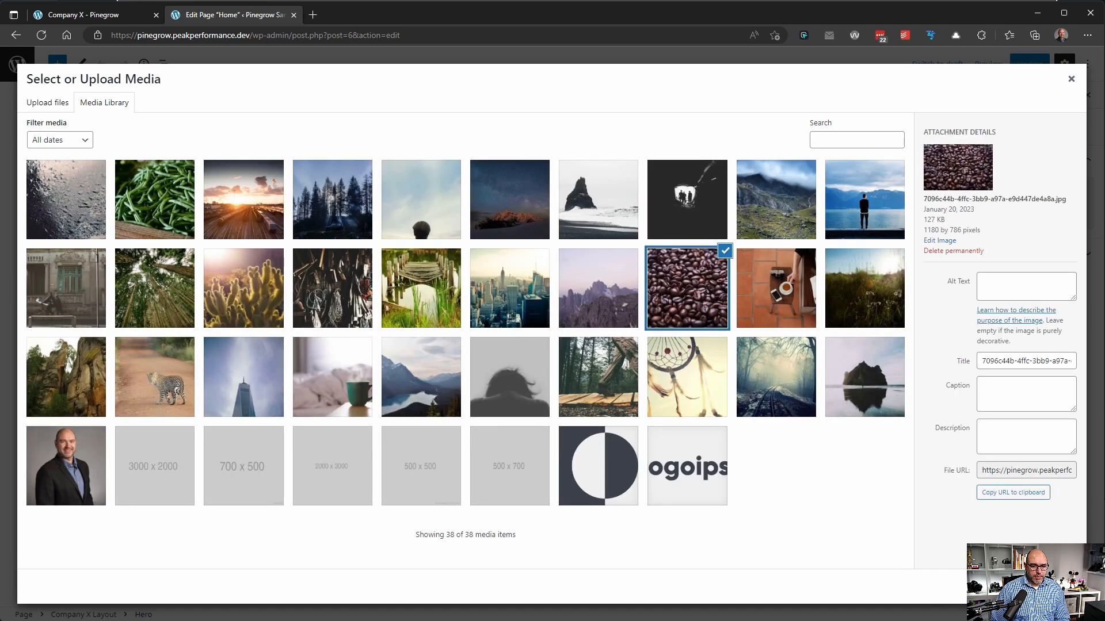
{"action": "left_click", "coordinate": [1040, 66]}
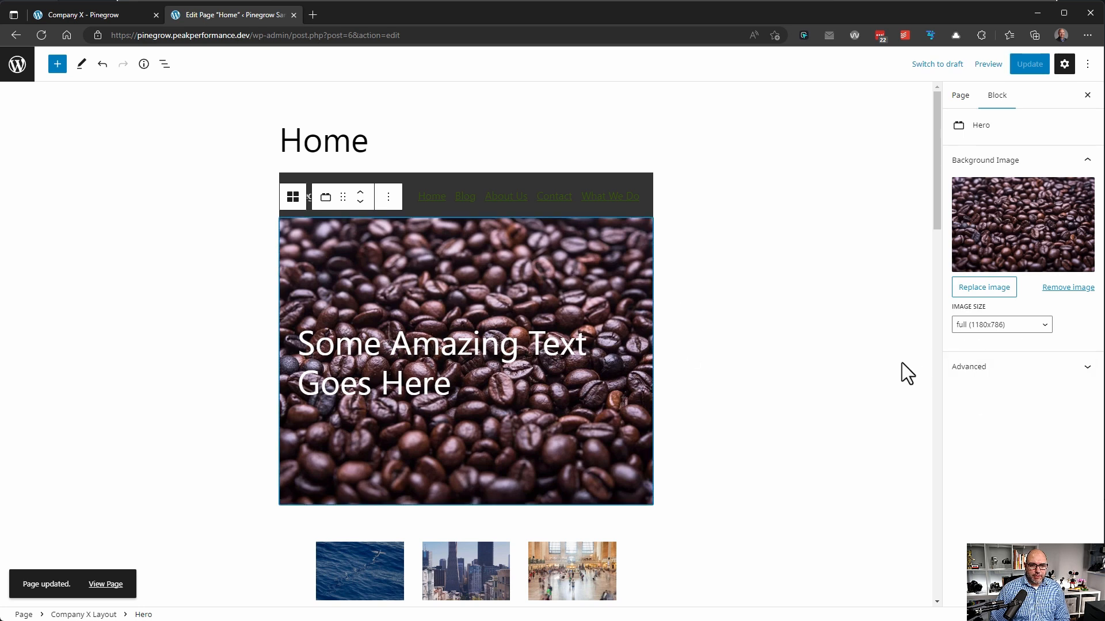
{"action": "double_click", "coordinate": [452, 343]}
{"action": "left_click", "coordinate": [545, 360]}
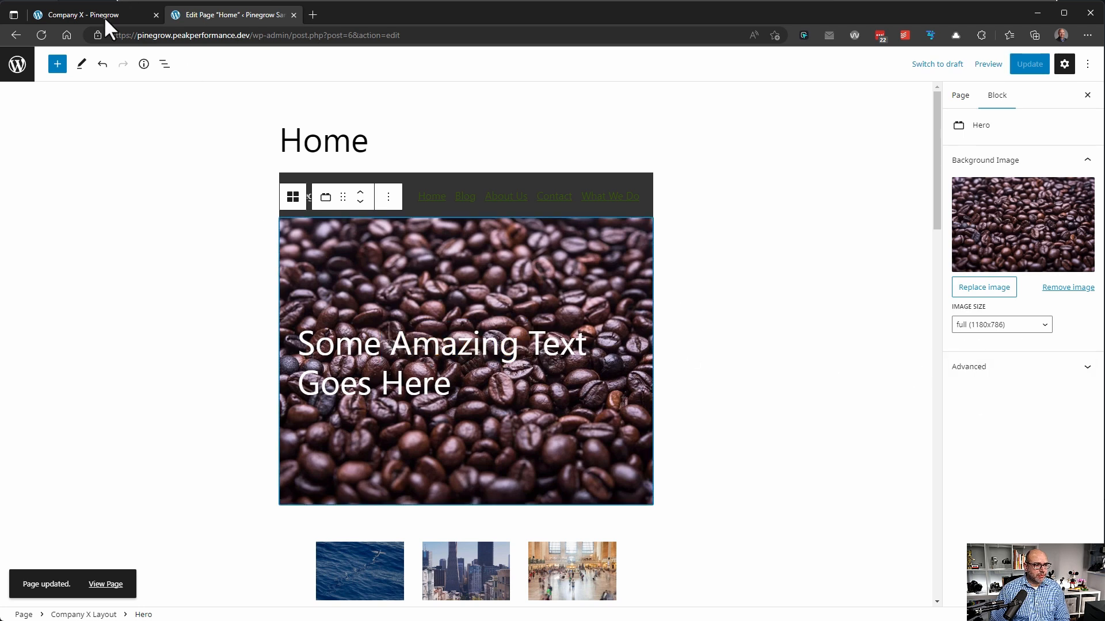
In the Company X Pinegrow project, add a block attribute to the hero's h1 with id title and title Hero Title
{"action": "left_click", "coordinate": [82, 17]}
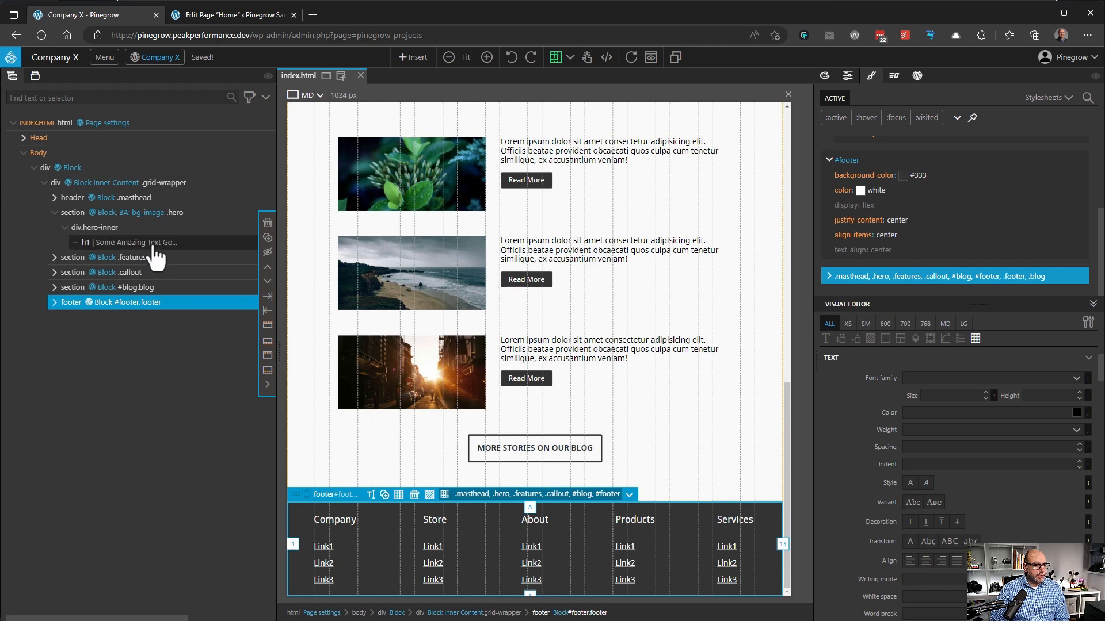
{"action": "left_click", "coordinate": [136, 243]}
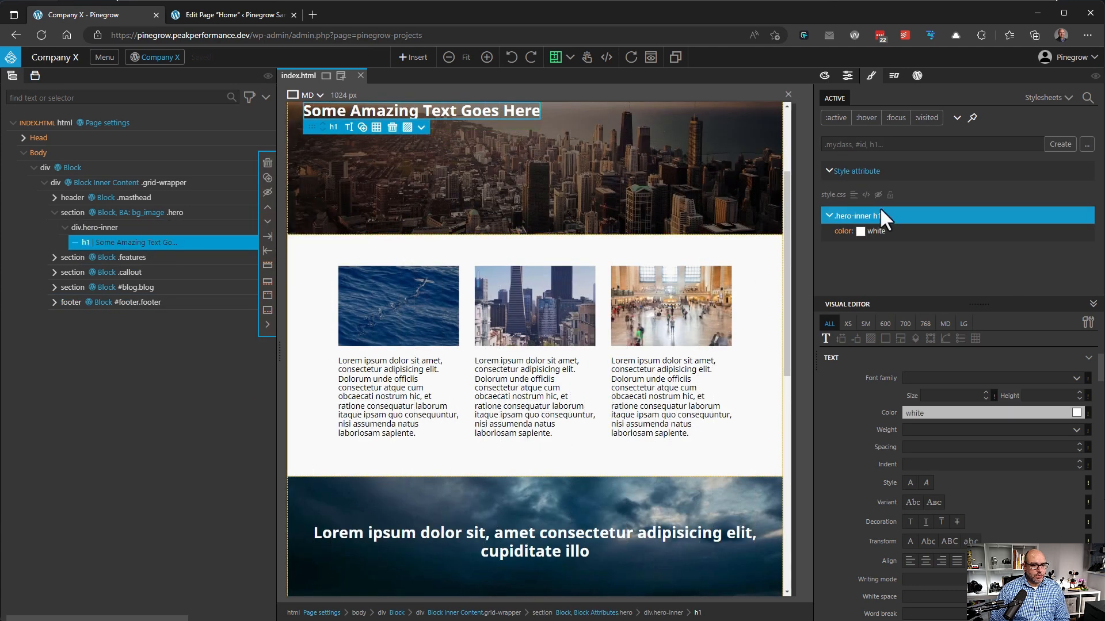
{"action": "left_click", "coordinate": [918, 79]}
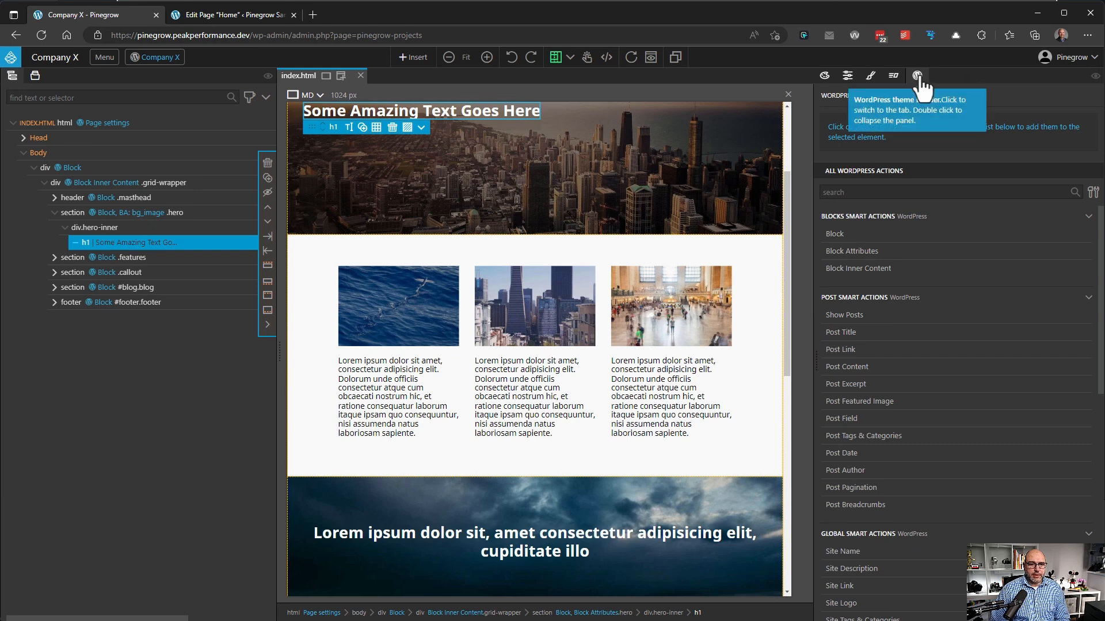
{"action": "left_click", "coordinate": [852, 252]}
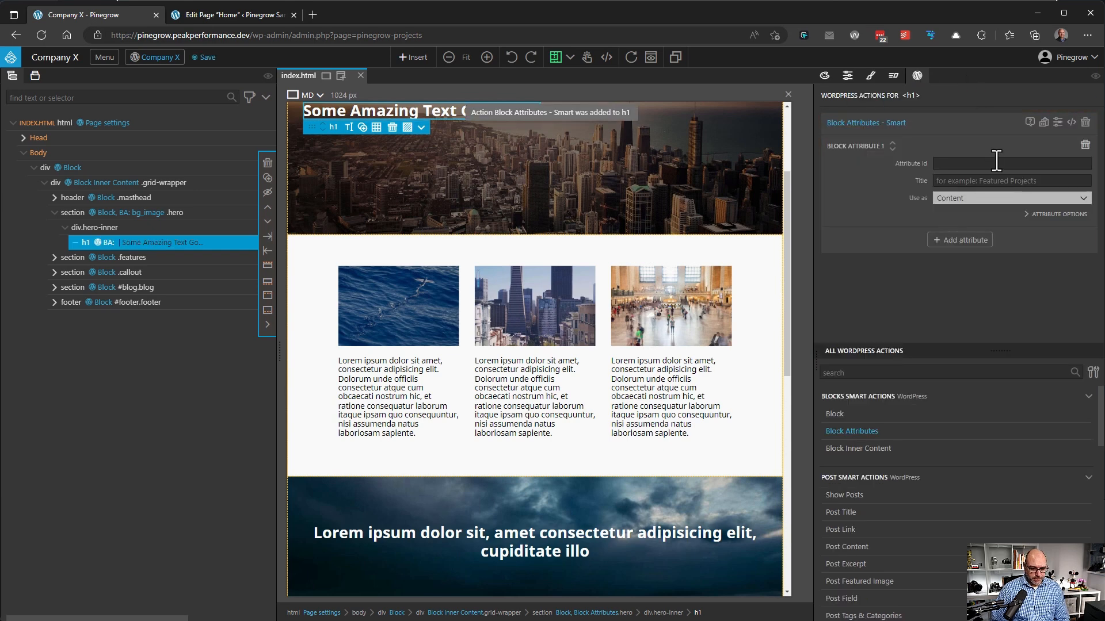
{"action": "left_click", "coordinate": [996, 163]}
{"action": "type", "text": "title"}
{"action": "key", "text": "Tab"}
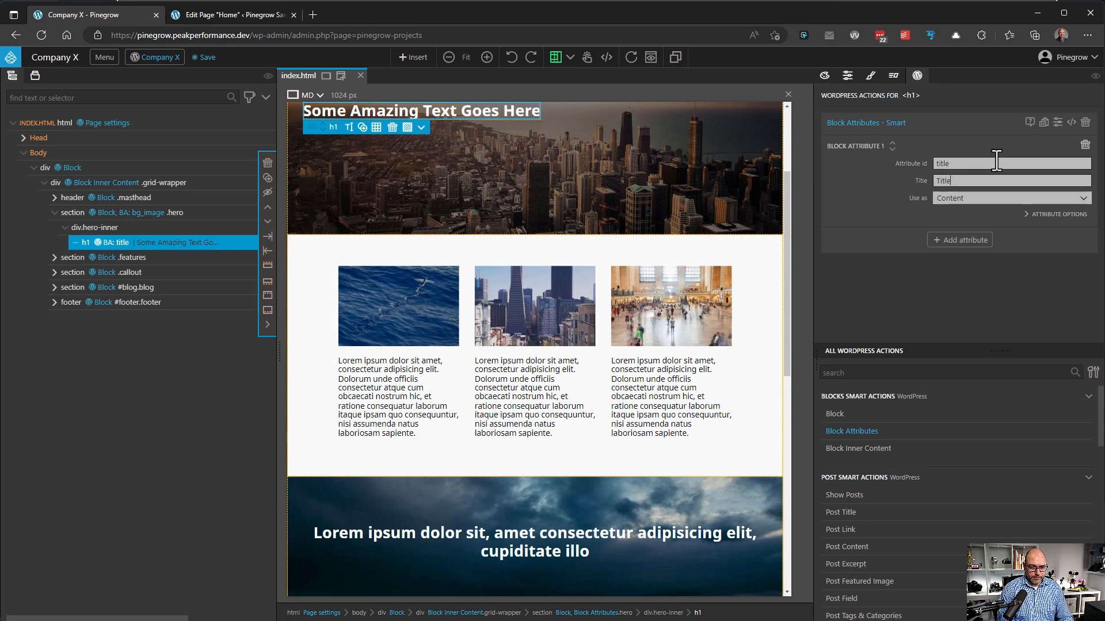
{"action": "left_click", "coordinate": [990, 199]}
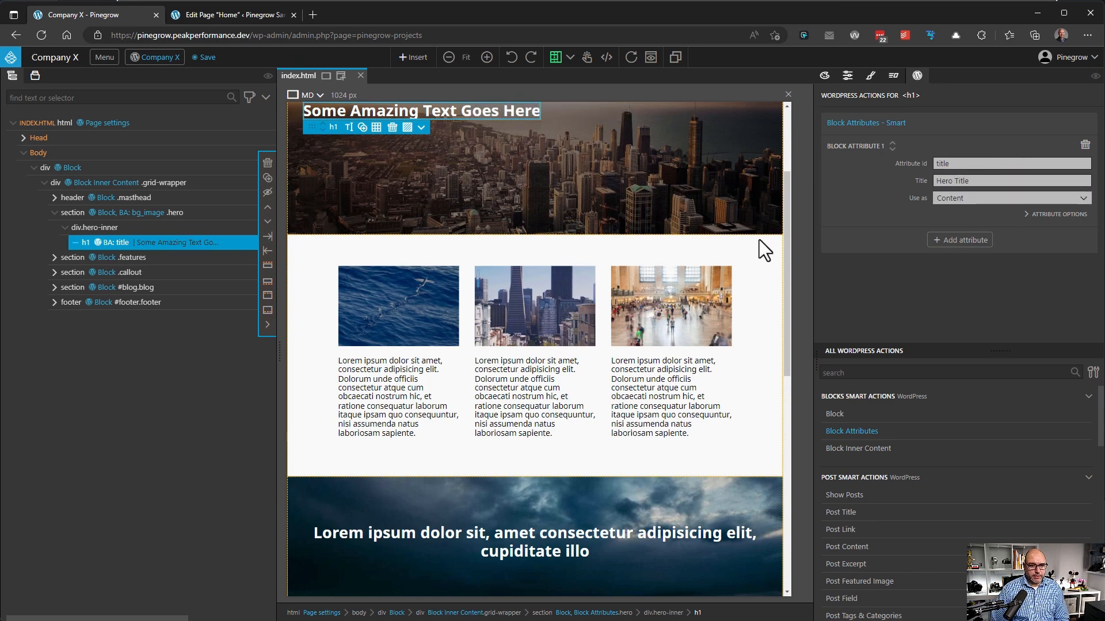
Save the Company X project and reload the sandbox site's Home page editor
{"action": "left_click", "coordinate": [204, 61]}
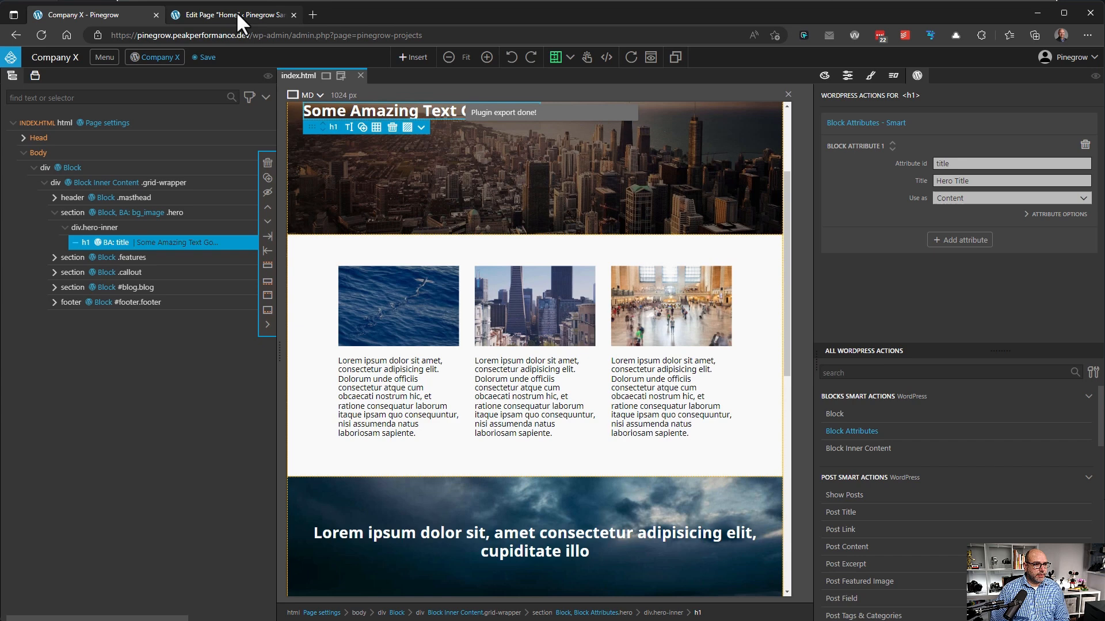
{"action": "left_click", "coordinate": [236, 13]}
{"action": "key", "text": "F5"}
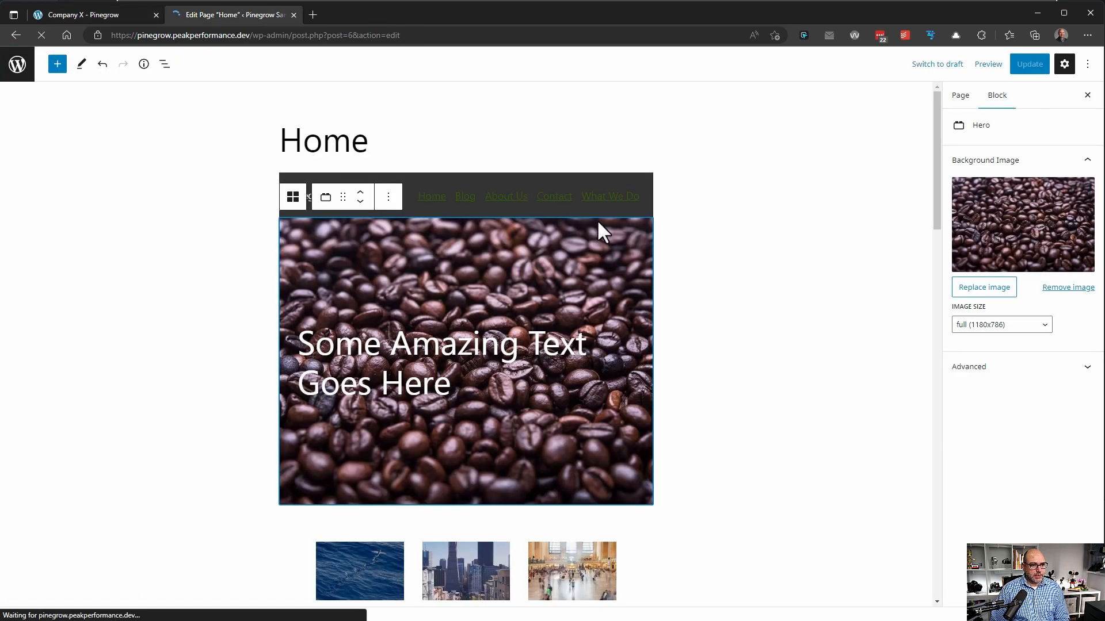
Set the Hero block's Hero Title property to "I Love Coffee!"
{"action": "left_click_drag", "start_coordinate": [1046, 403], "coordinate": [955, 393]}
{"action": "type", "text": "I love Coffee!"}
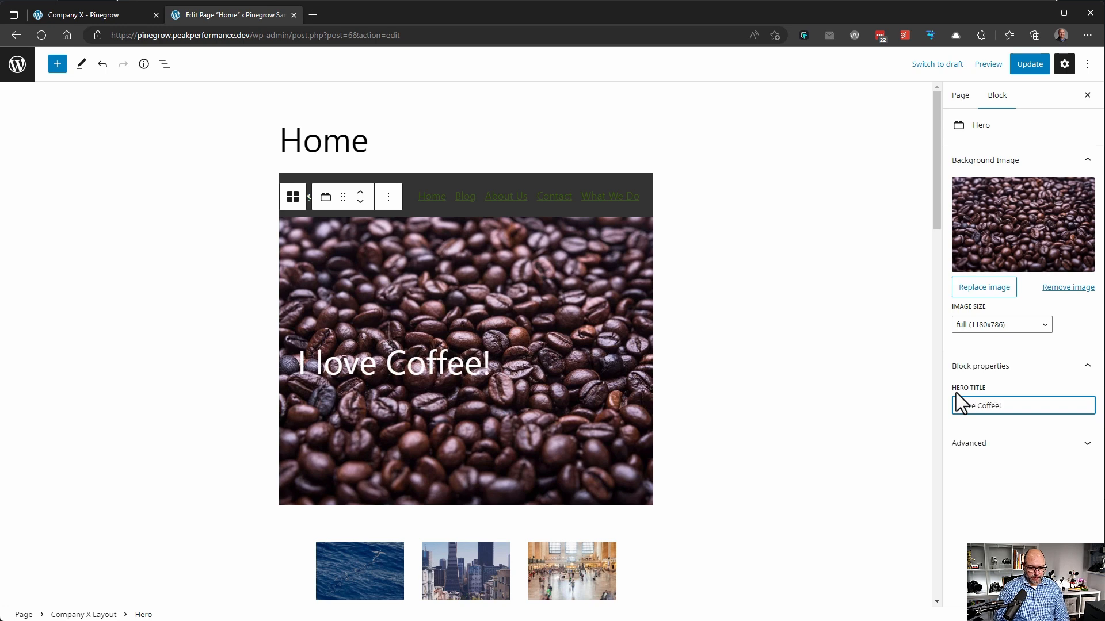
{"action": "left_click", "coordinate": [963, 406]}
{"action": "key", "text": "BackSpace"}
{"action": "type", "text": "L"}
Update the Home page and review the published page
{"action": "left_click", "coordinate": [1027, 67]}
{"action": "left_click", "coordinate": [105, 589]}
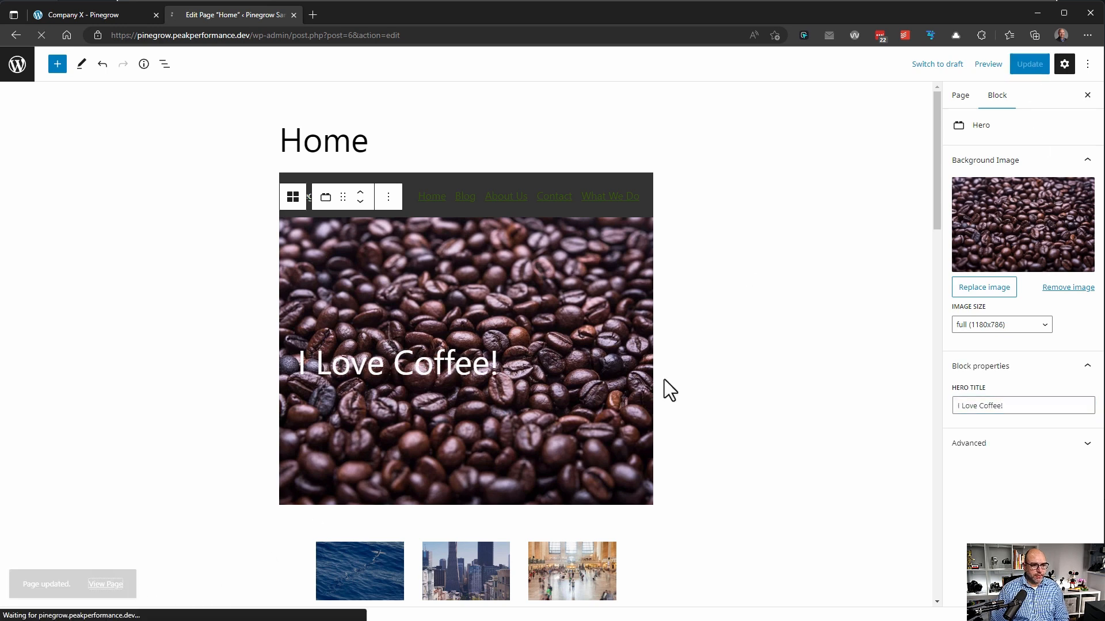
{"action": "scroll", "coordinate": [395, 305], "scroll_direction": "down", "scroll_amount": 6}
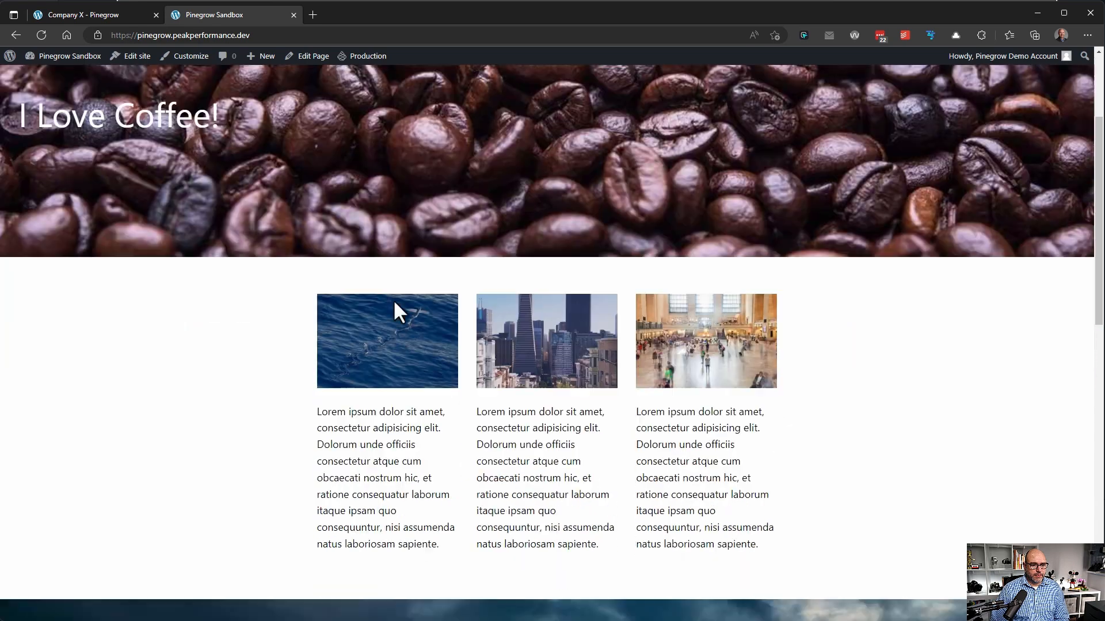
{"action": "scroll", "coordinate": [395, 303], "scroll_direction": "up", "scroll_amount": 7}
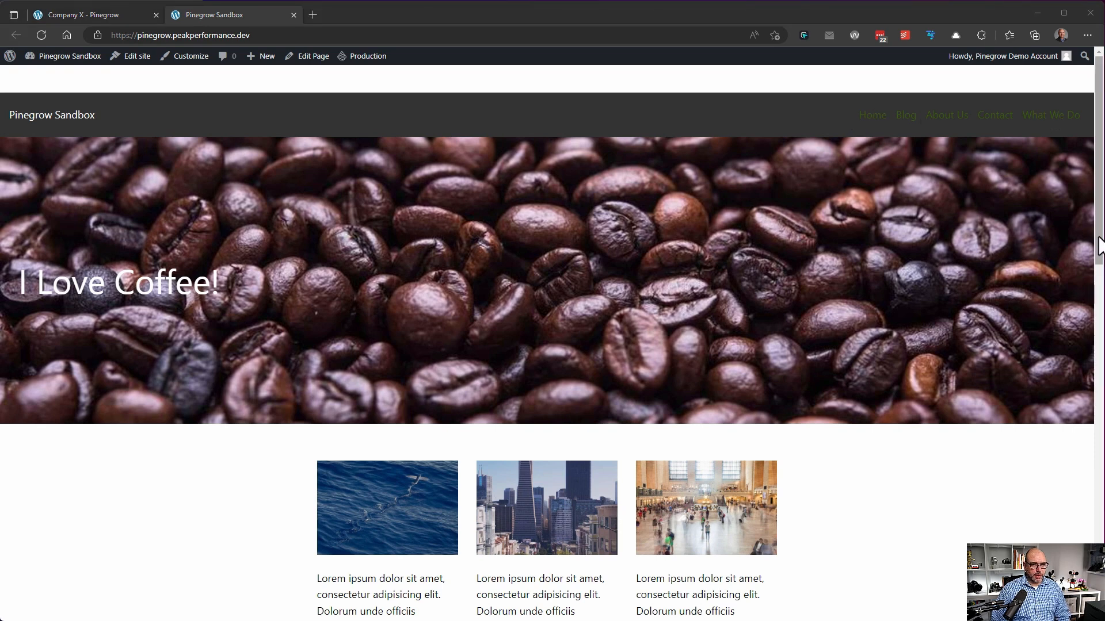
In the Company X Pinegrow project, create the CSS rule .masthead .menu li a in style.css from the About menu link
{"action": "left_click", "coordinate": [89, 15]}
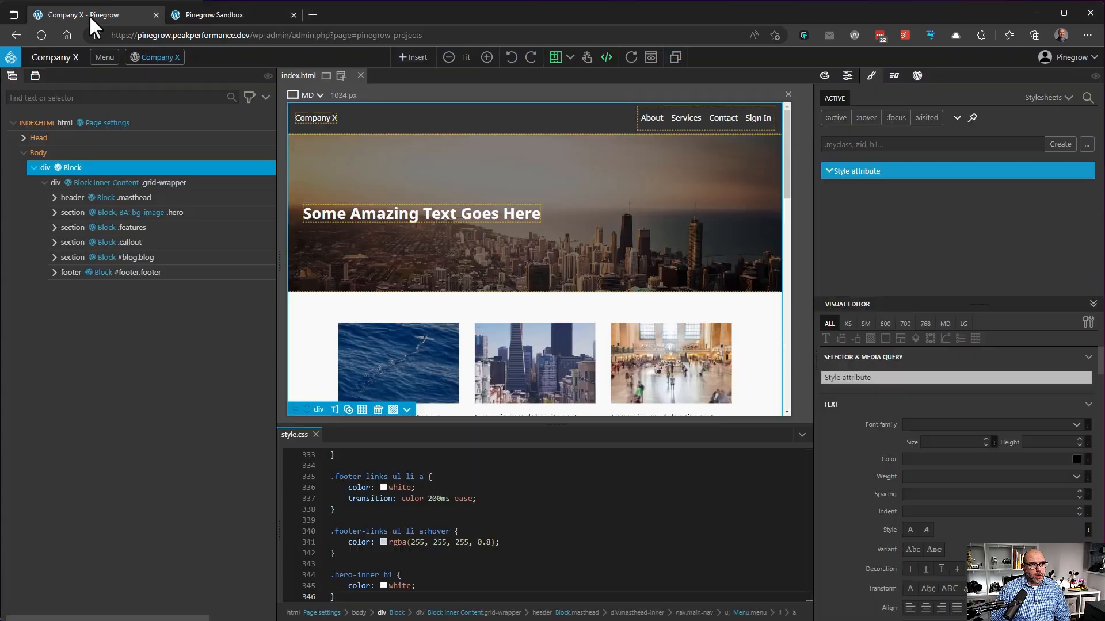
{"action": "left_click", "coordinate": [652, 119]}
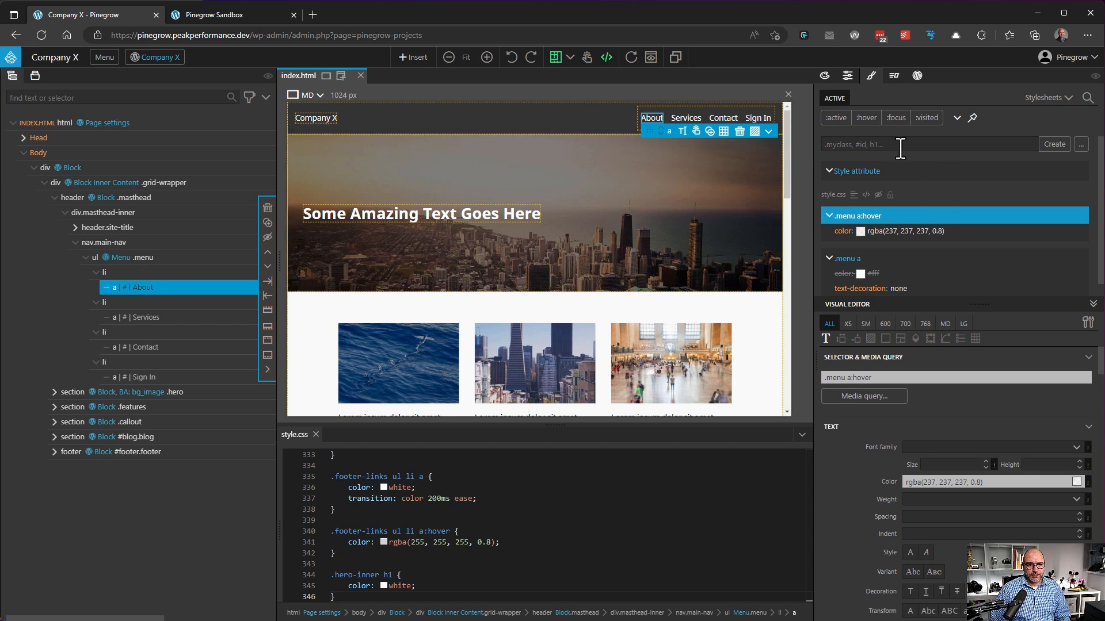
{"action": "left_click", "coordinate": [1081, 145]}
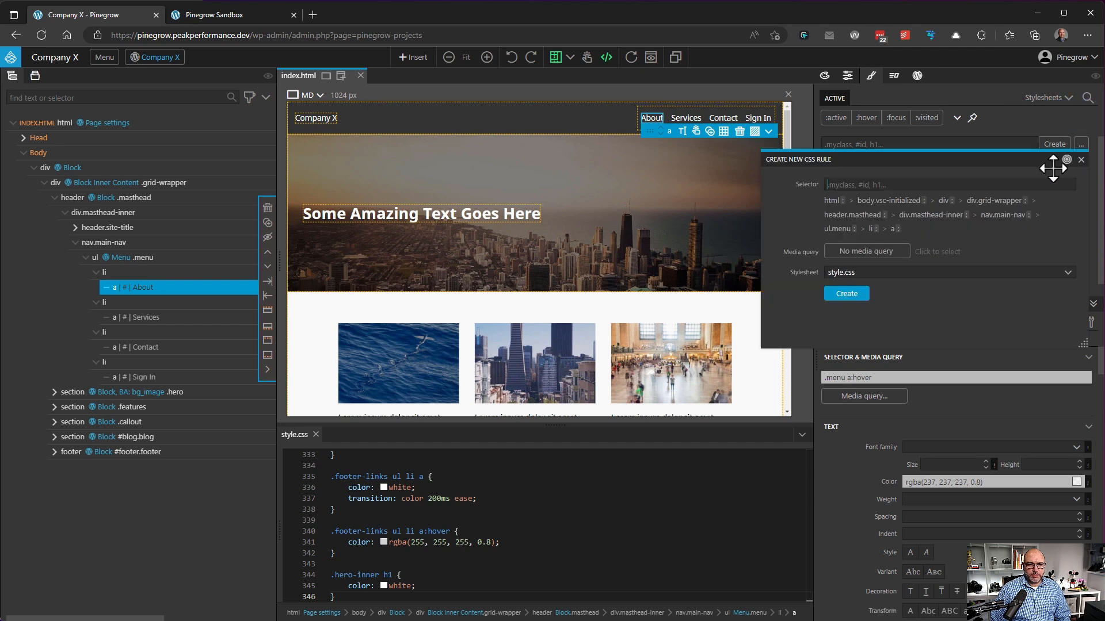
{"action": "left_click", "coordinate": [879, 216]}
{"action": "left_click", "coordinate": [843, 229]}
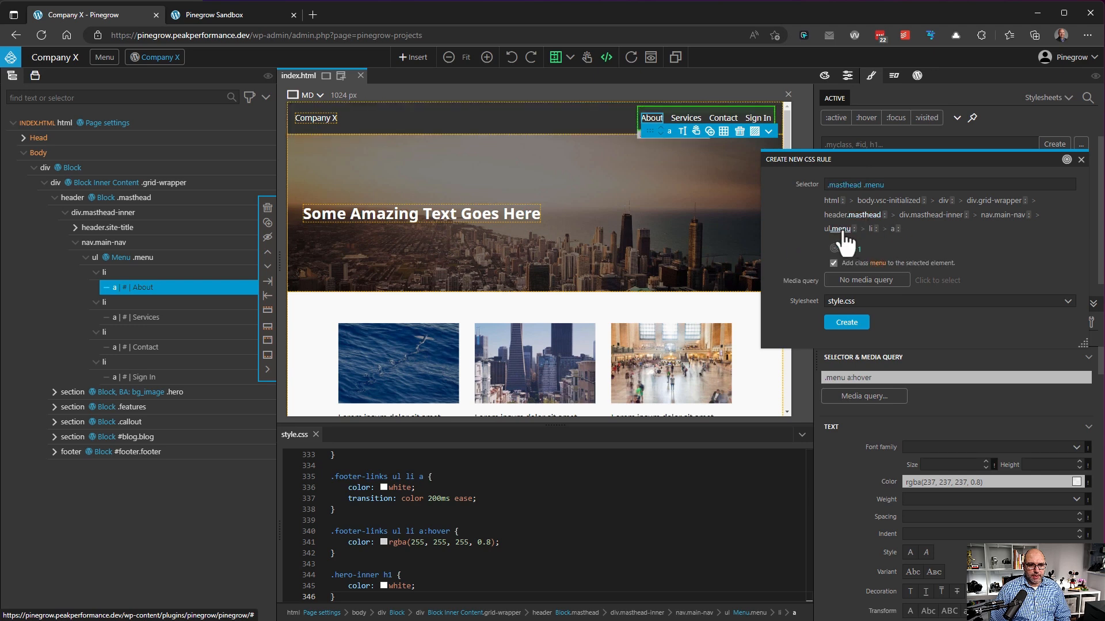
{"action": "left_click", "coordinate": [872, 229]}
{"action": "left_click", "coordinate": [893, 229]}
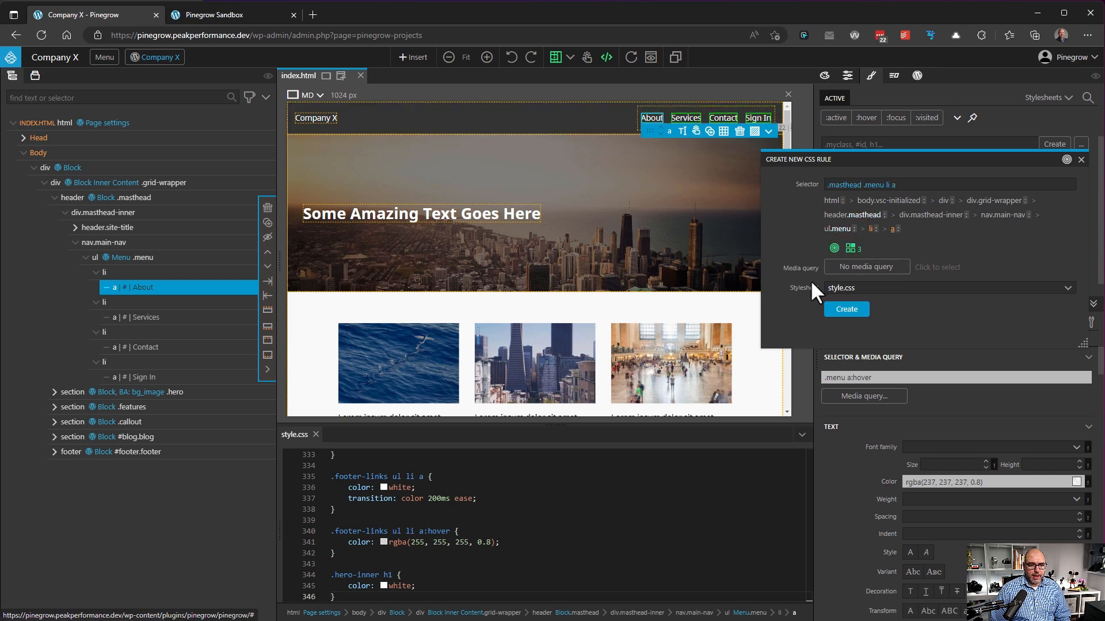
{"action": "left_click", "coordinate": [849, 310]}
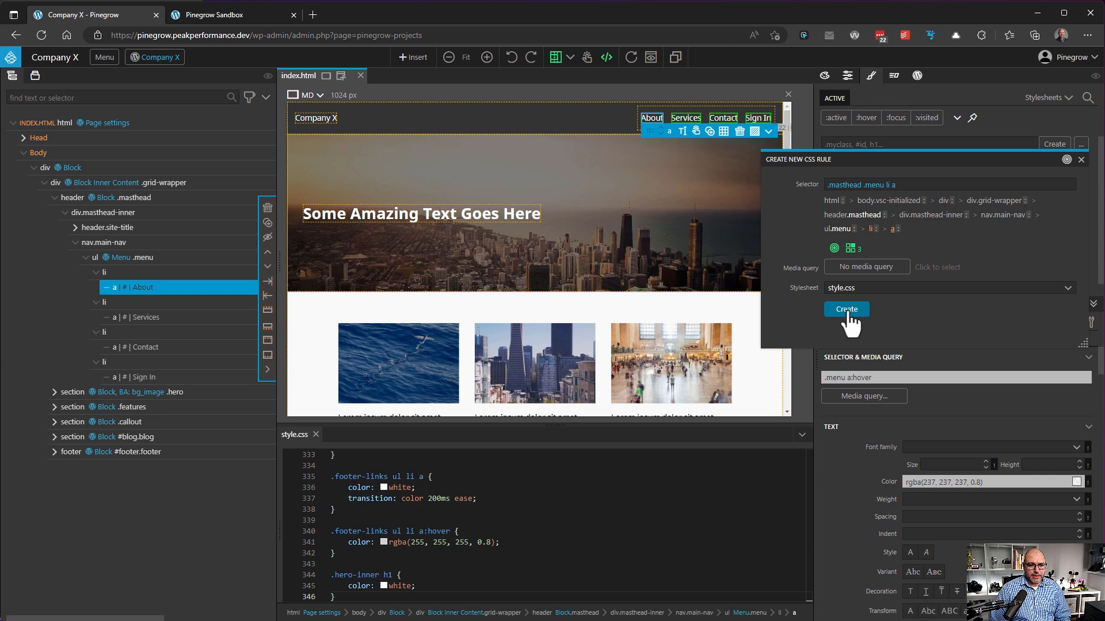
Set the text color of the .masthead .menu li a rule to white
{"action": "left_click", "coordinate": [965, 226]}
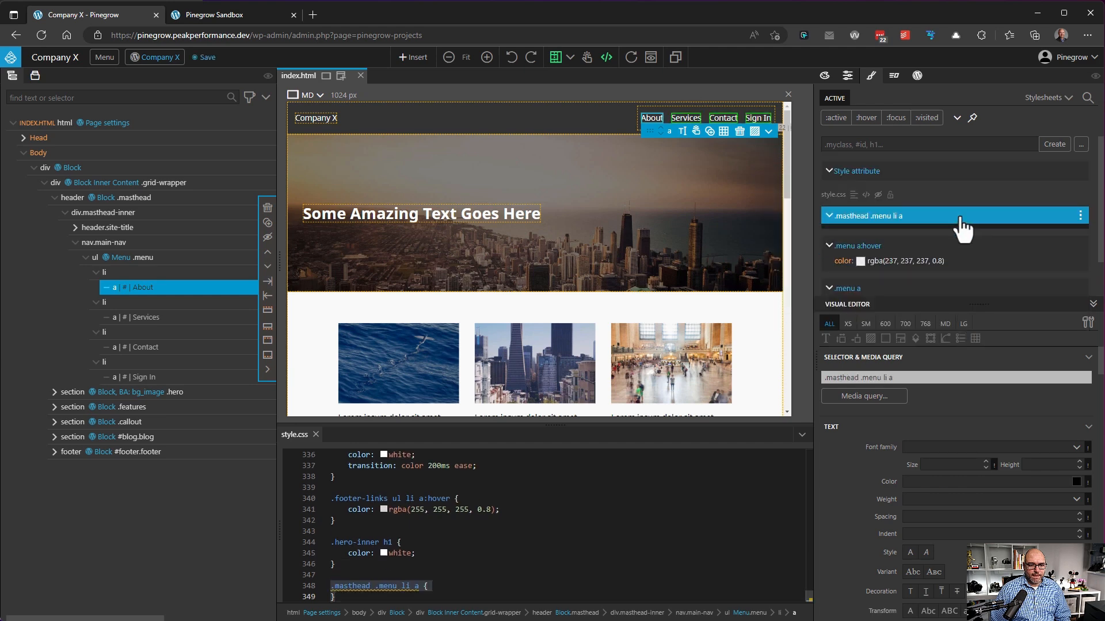
{"action": "left_click", "coordinate": [923, 483]}
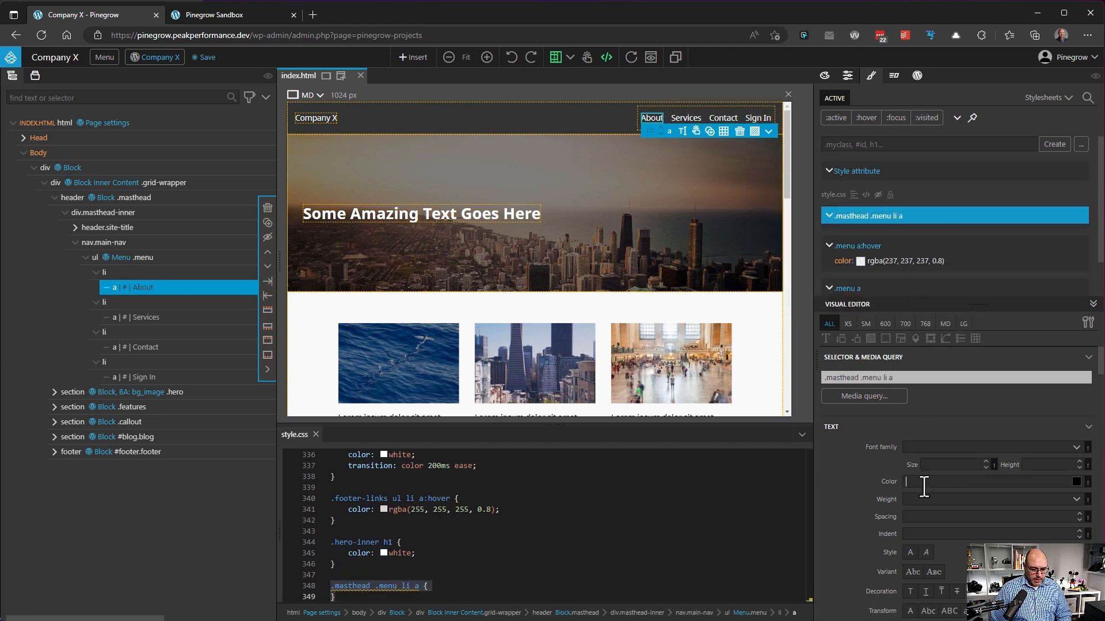
{"action": "type", "text": "white"}
{"action": "key", "text": "Return"}
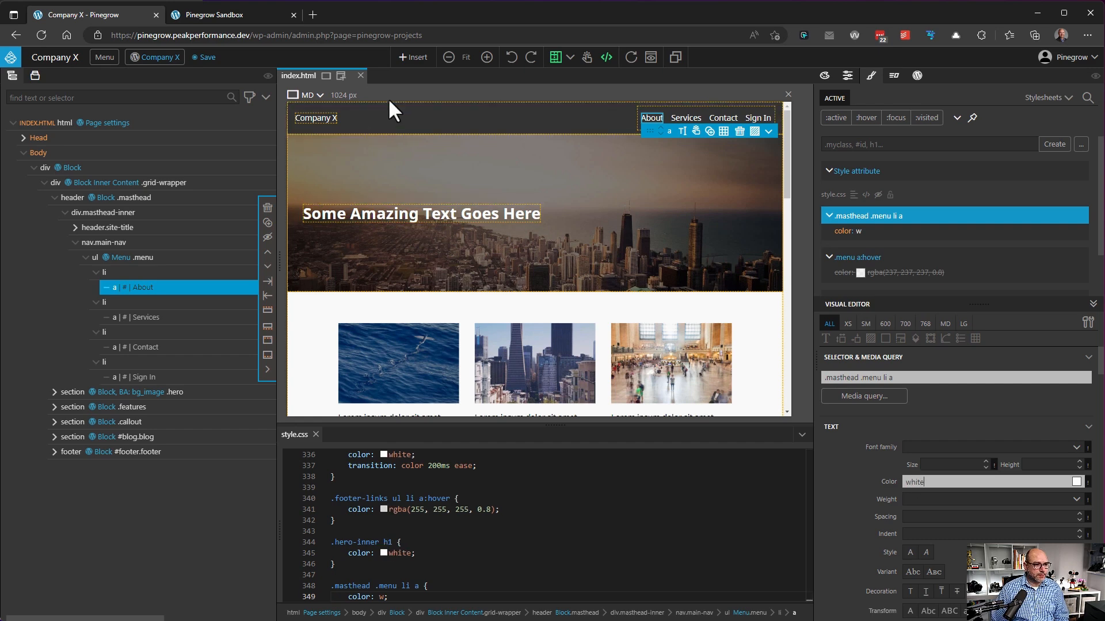
Save the project, export the plugin, and reload the Pinegrow Sandbox page to check the header menu
{"action": "left_click", "coordinate": [206, 57]}
{"action": "left_click", "coordinate": [145, 59]}
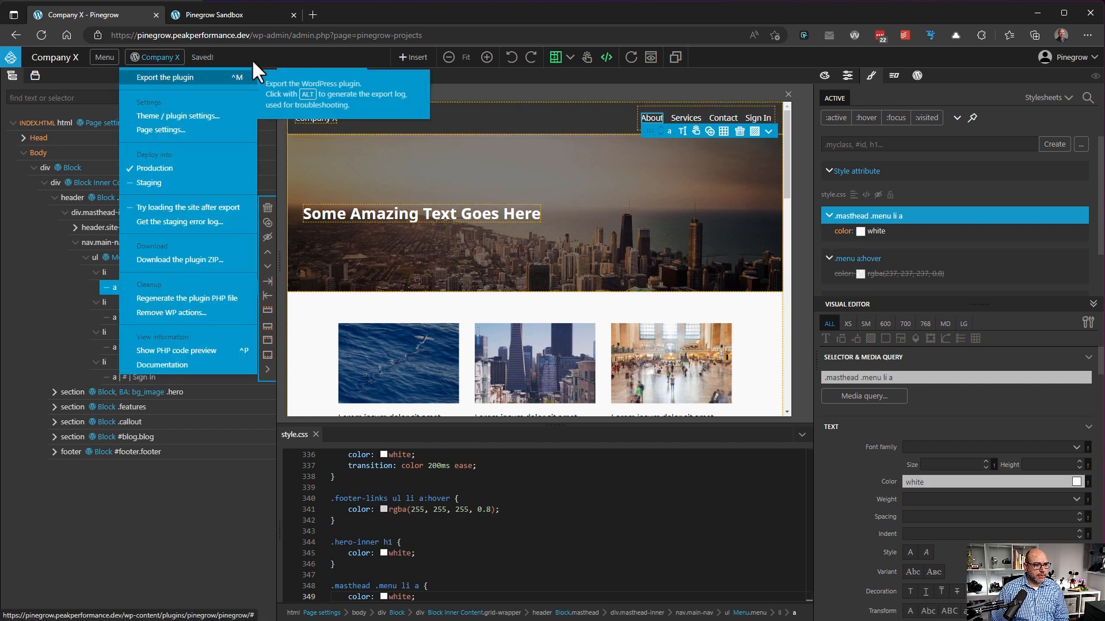
{"action": "left_click", "coordinate": [170, 84]}
{"action": "left_click", "coordinate": [231, 12]}
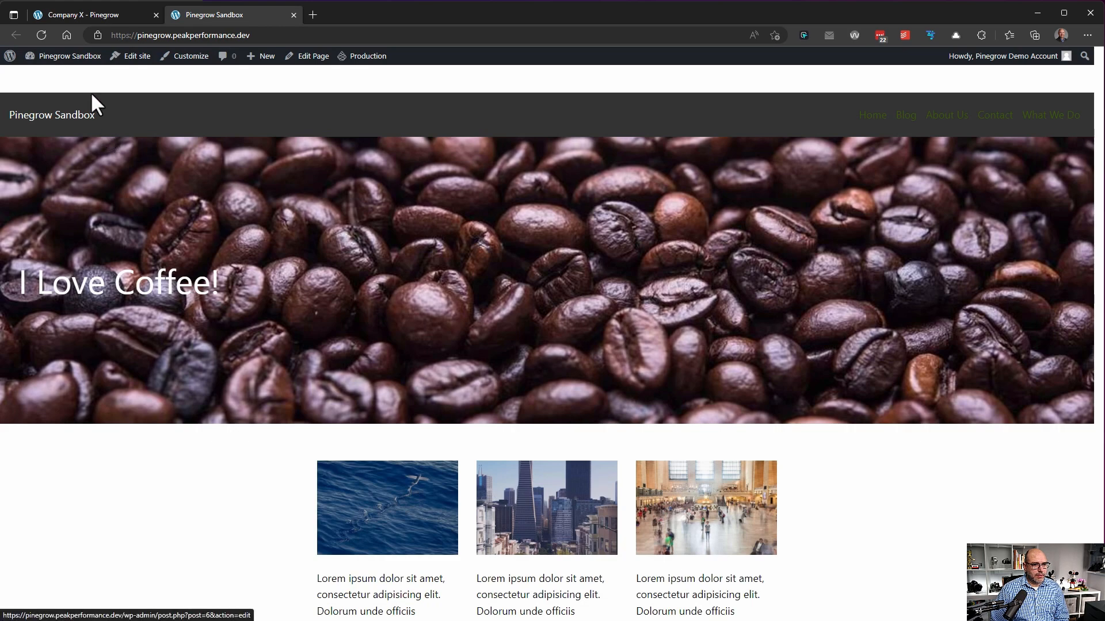
{"action": "left_click", "coordinate": [41, 35]}
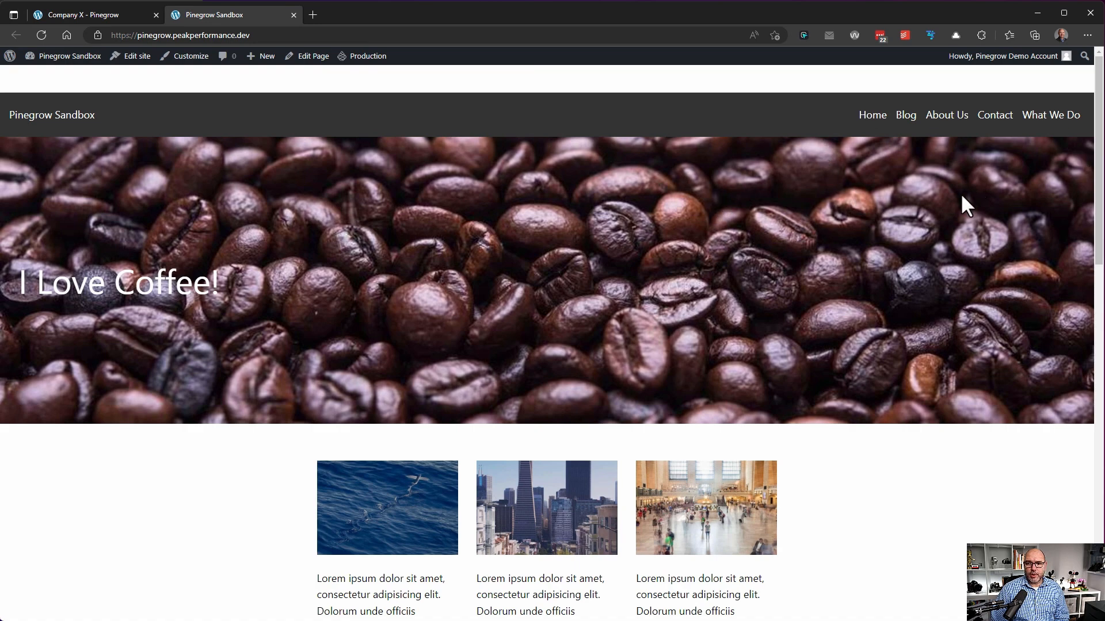
Back in the Company X Pinegrow project, add the Show Posts smart action to the features-inner div of the features section
{"action": "left_click", "coordinate": [94, 18]}
{"action": "scroll", "coordinate": [509, 243], "scroll_direction": "down", "scroll_amount": 3}
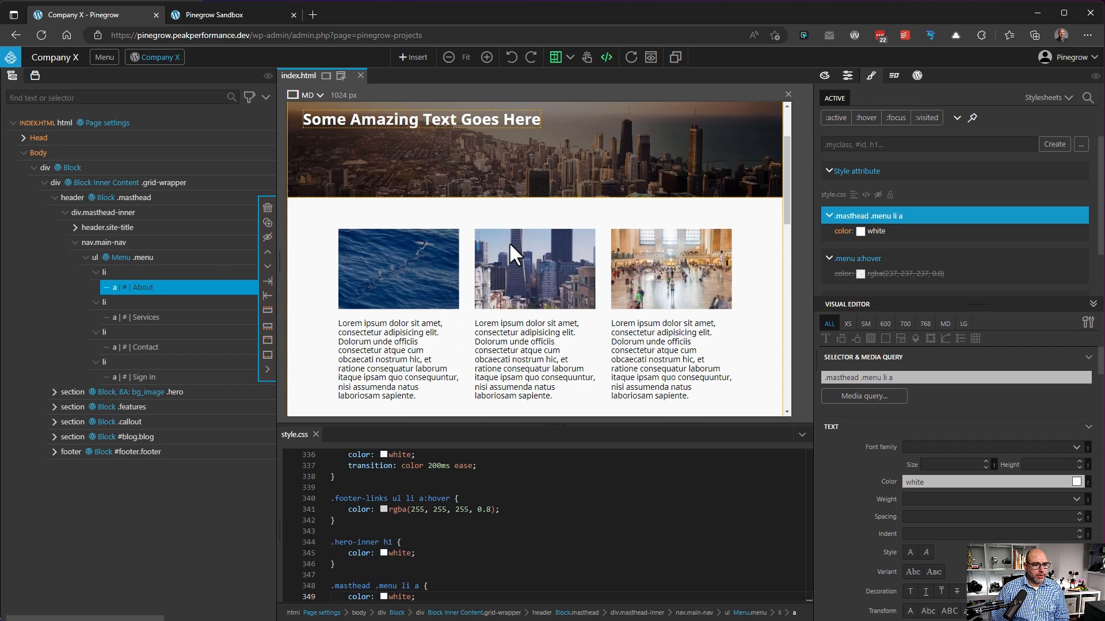
{"action": "left_click", "coordinate": [55, 197]}
{"action": "left_click", "coordinate": [137, 229]}
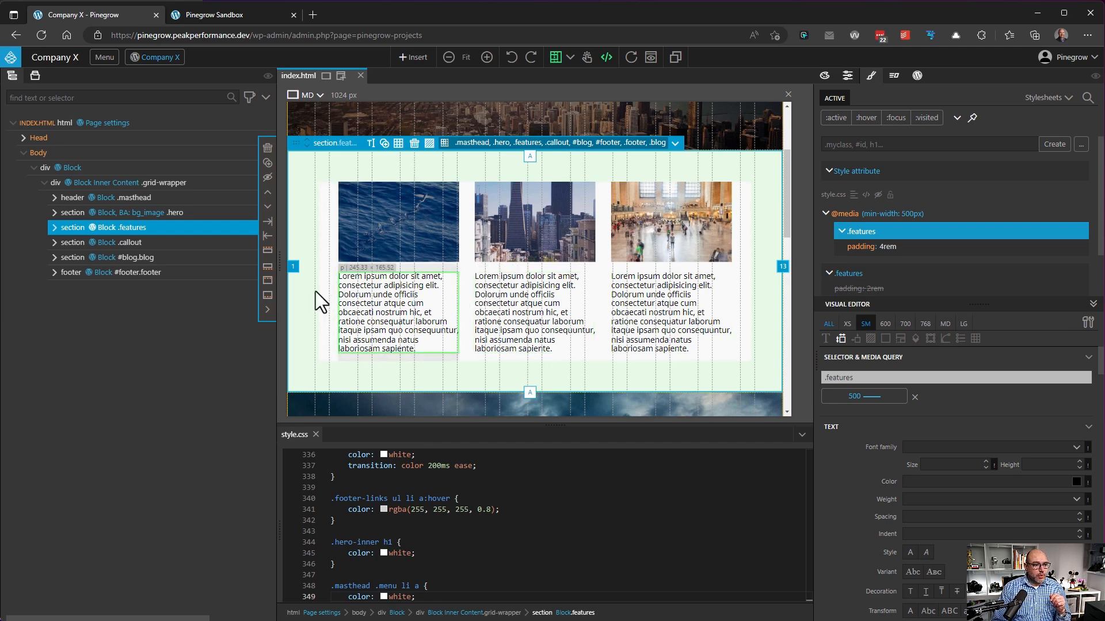
{"action": "left_click", "coordinate": [54, 228]}
{"action": "left_click", "coordinate": [65, 244]}
{"action": "left_click", "coordinate": [66, 244]}
{"action": "left_click", "coordinate": [74, 259]}
{"action": "left_click", "coordinate": [75, 272]}
{"action": "left_click", "coordinate": [76, 287]}
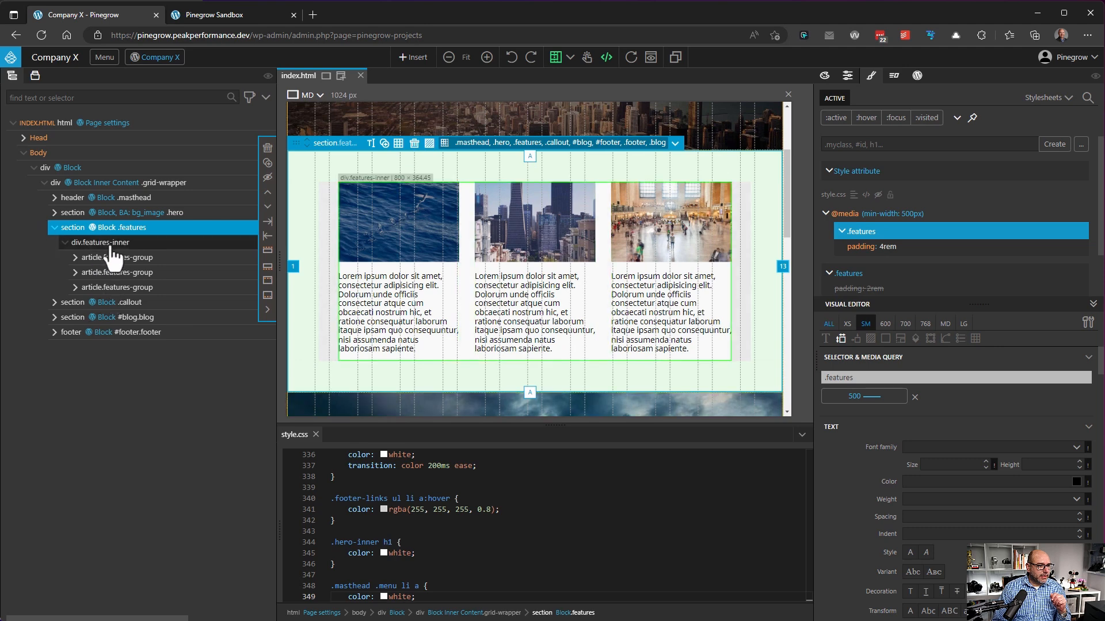
{"action": "left_click", "coordinate": [132, 244]}
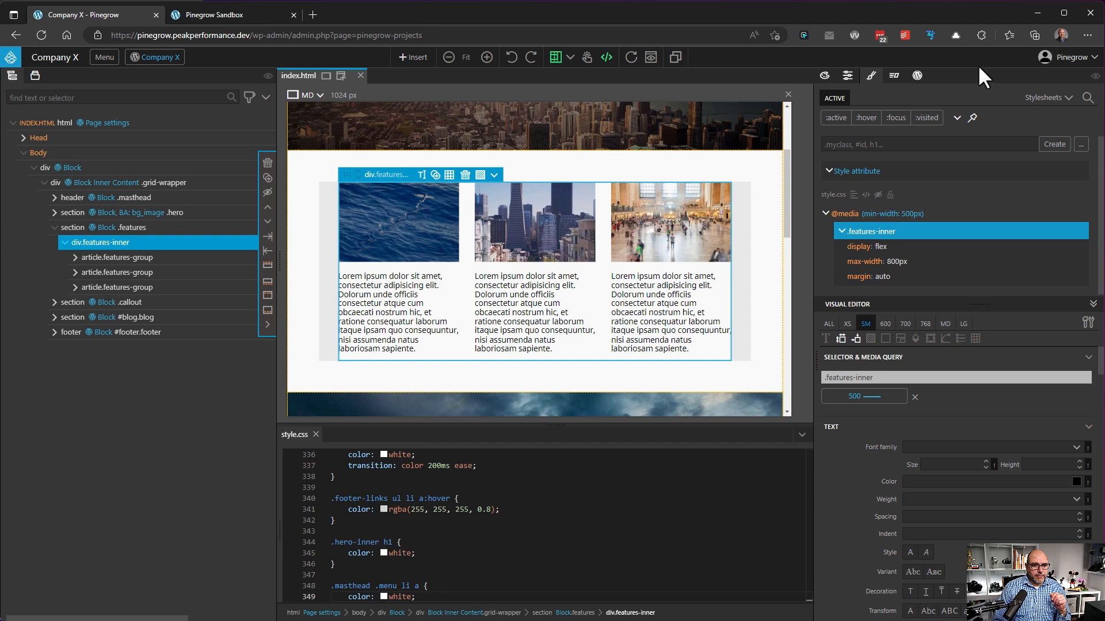
{"action": "left_click", "coordinate": [919, 77]}
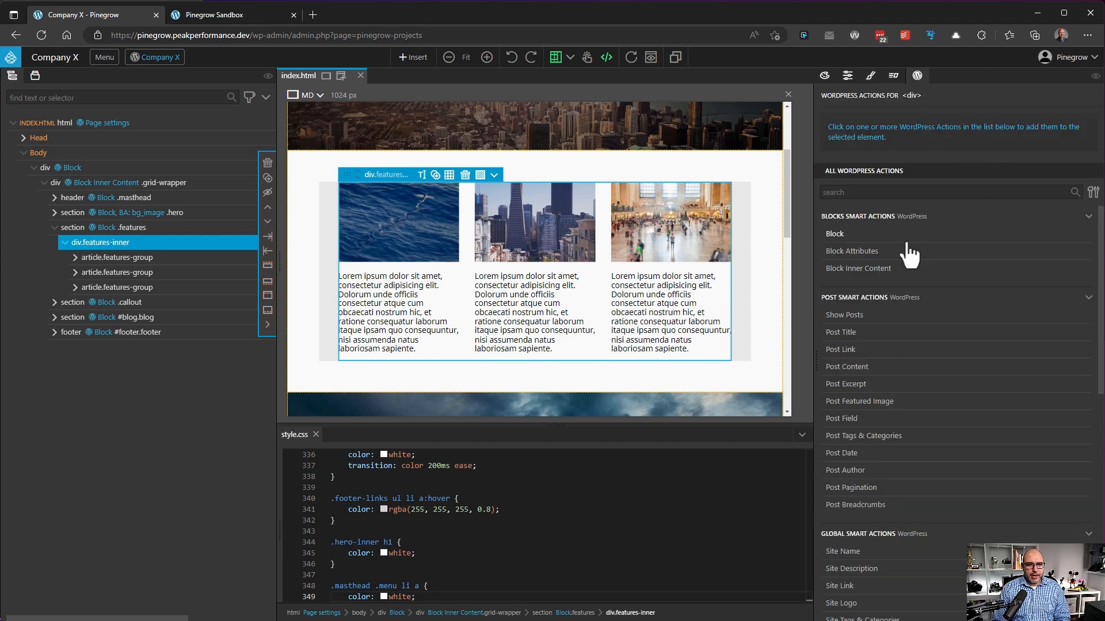
{"action": "left_click", "coordinate": [859, 320]}
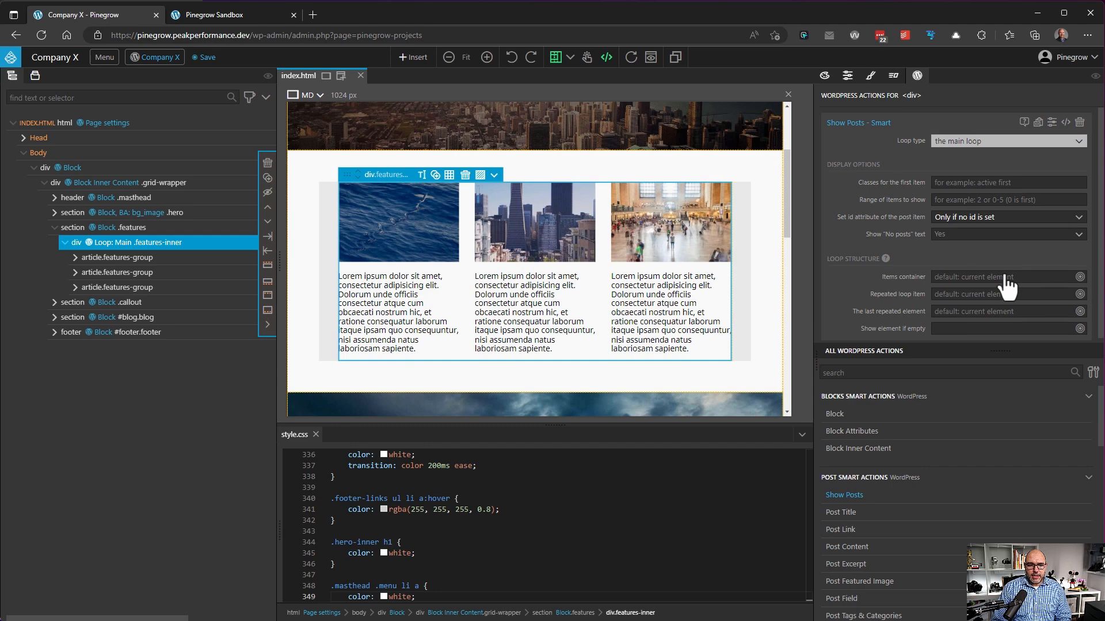
Set the repeated loop item of the Show Posts action to article.features-group
{"action": "scroll", "coordinate": [1007, 277], "scroll_direction": "down", "scroll_amount": 1}
{"action": "left_click", "coordinate": [952, 289]}
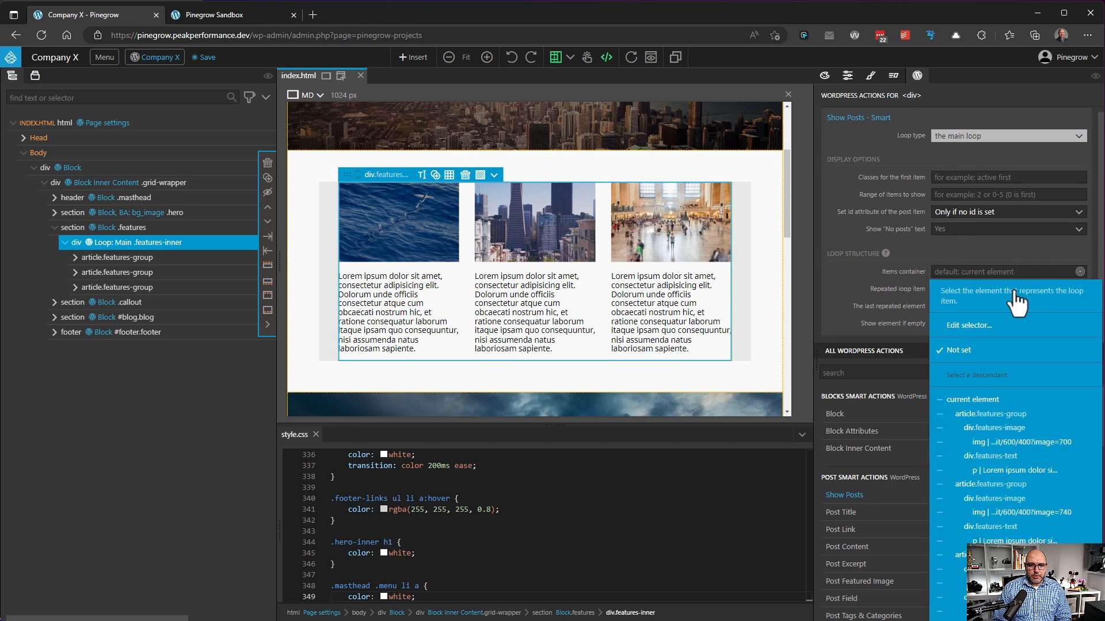
{"action": "left_click", "coordinate": [999, 414]}
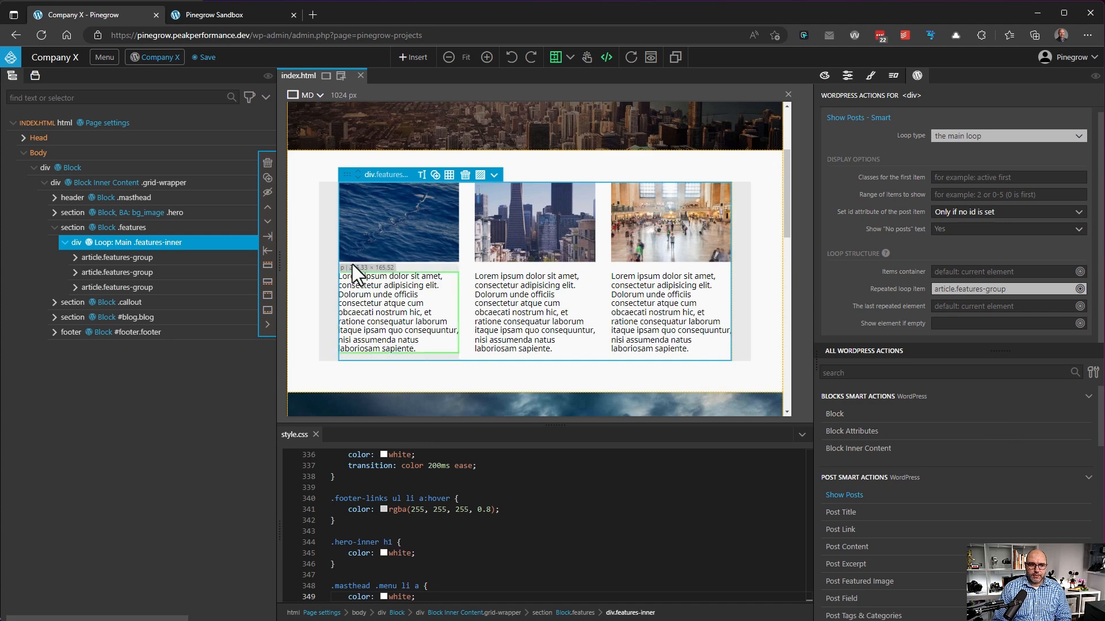
Add the Don't Export smart action to the second and third features-group articles and save the project
{"action": "left_click", "coordinate": [151, 274]}
{"action": "left_click", "coordinate": [153, 289], "text": "shift"}
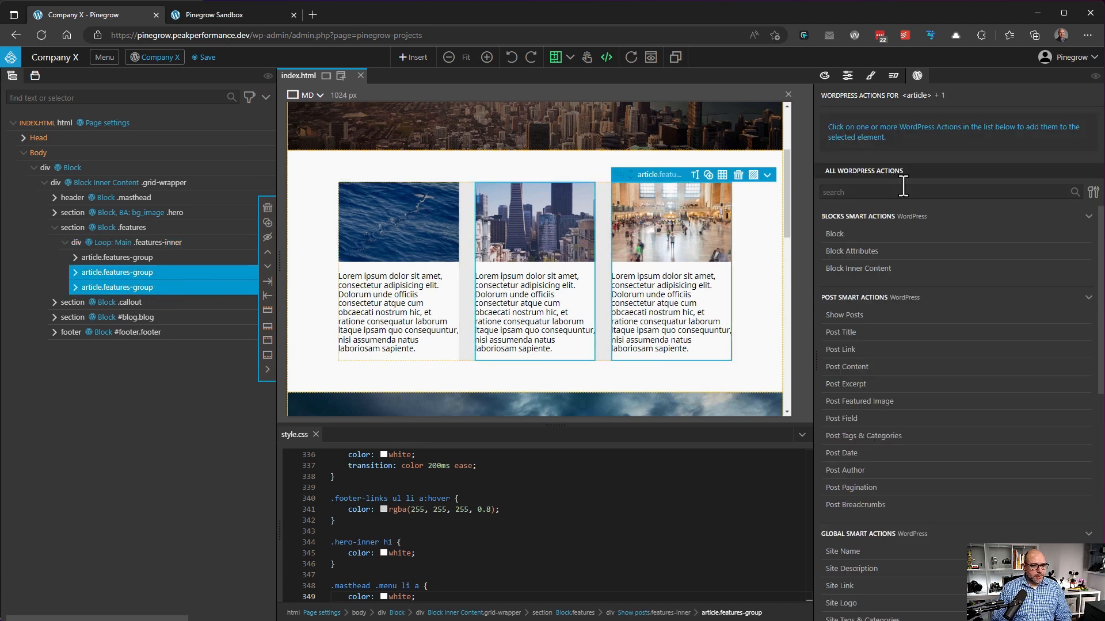
{"action": "left_click", "coordinate": [904, 192]}
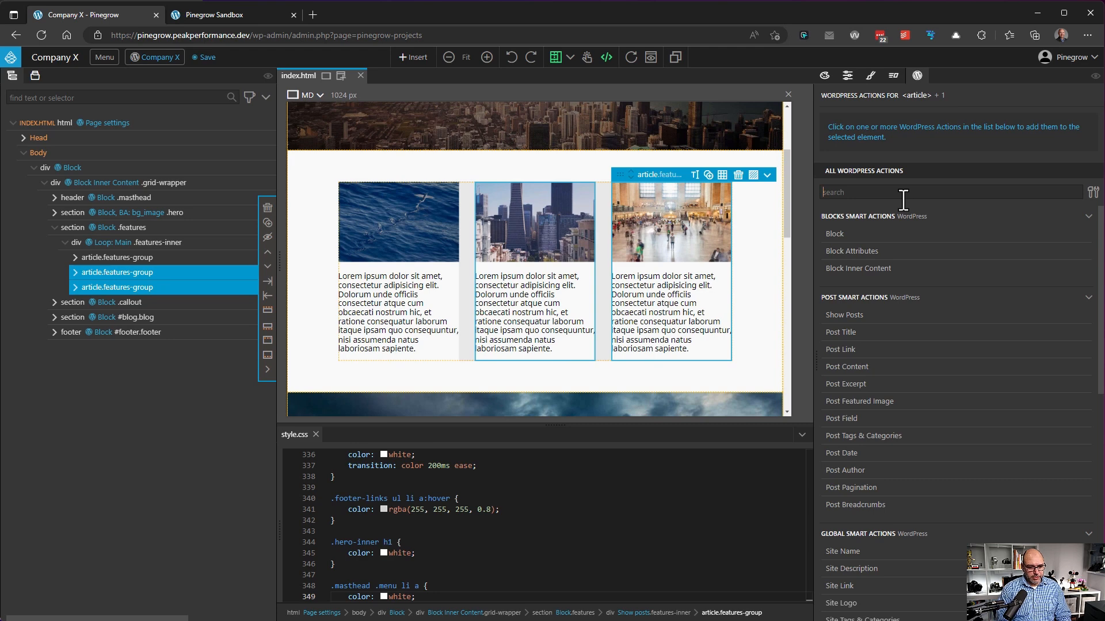
{"action": "type", "text": "don"}
{"action": "left_click", "coordinate": [891, 230]}
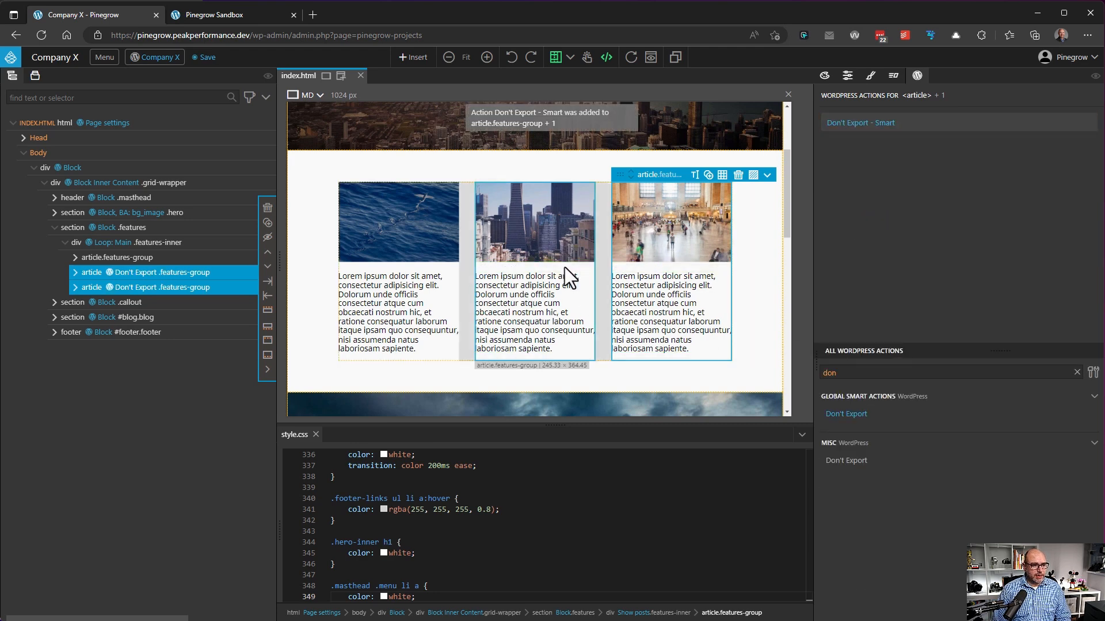
{"action": "left_click", "coordinate": [183, 257]}
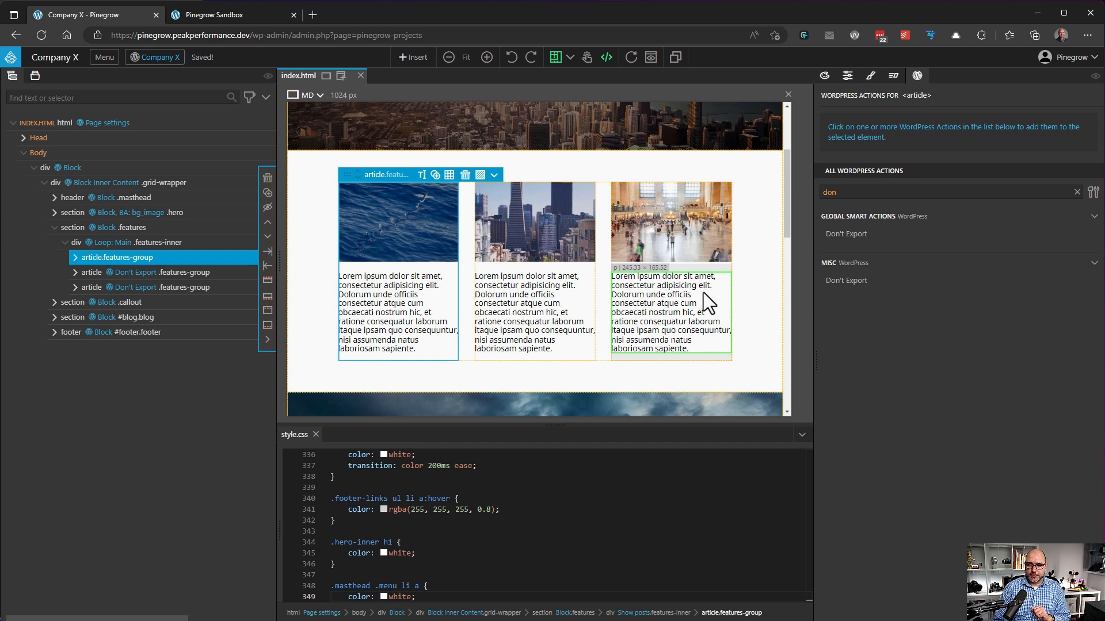
Set the Show Posts loop type of the features-inner div to custom query and view its available post types
{"action": "left_click", "coordinate": [163, 243]}
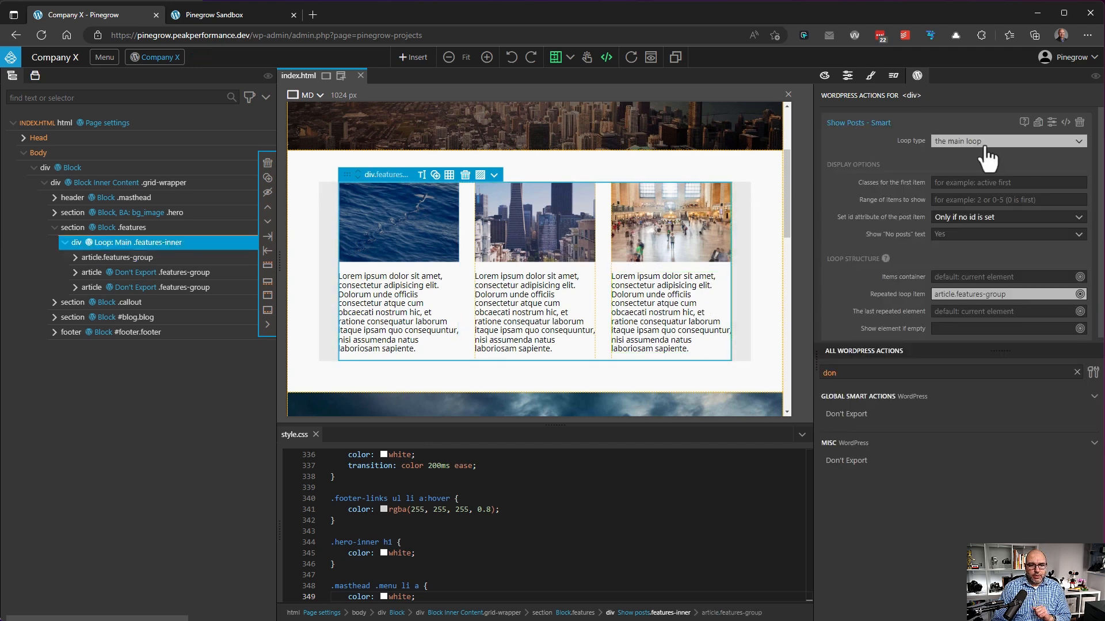
{"action": "left_click", "coordinate": [986, 142]}
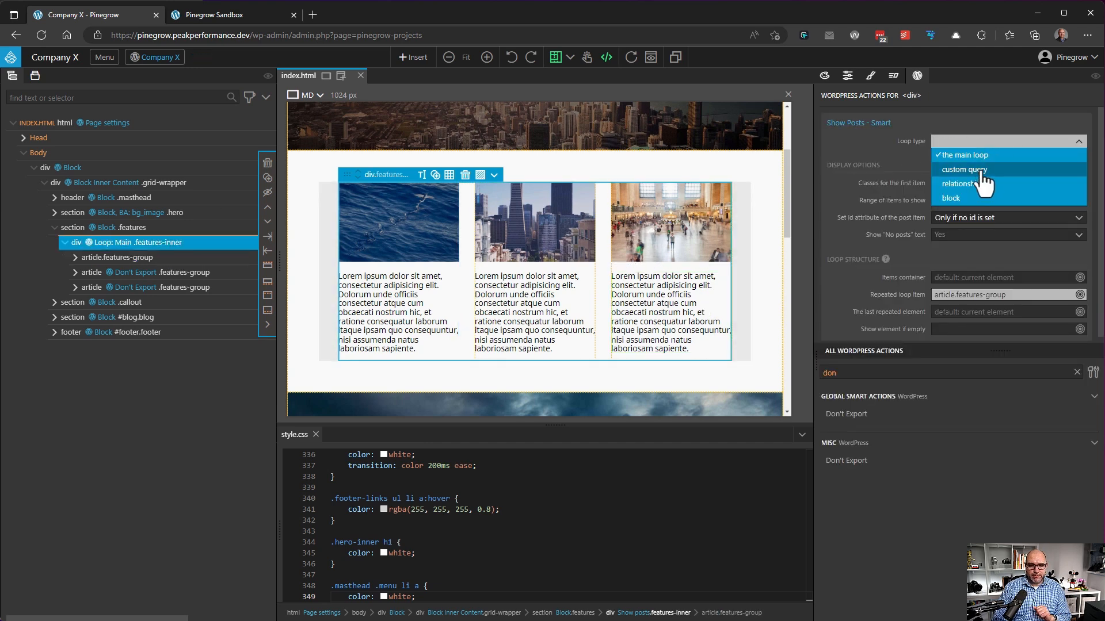
{"action": "left_click", "coordinate": [983, 173]}
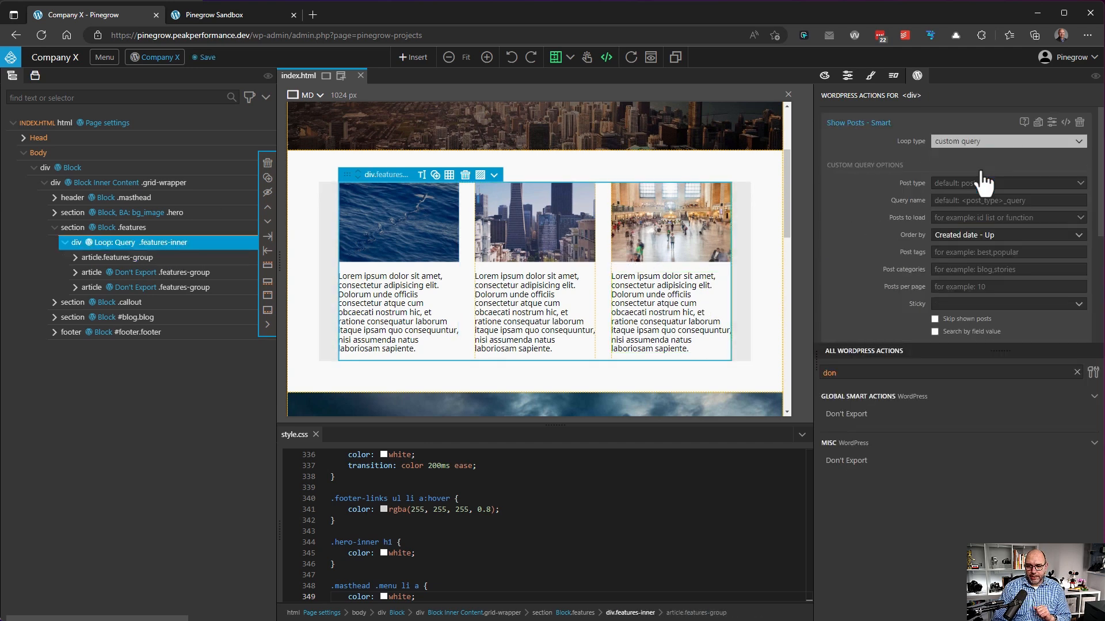
{"action": "left_click", "coordinate": [1027, 183]}
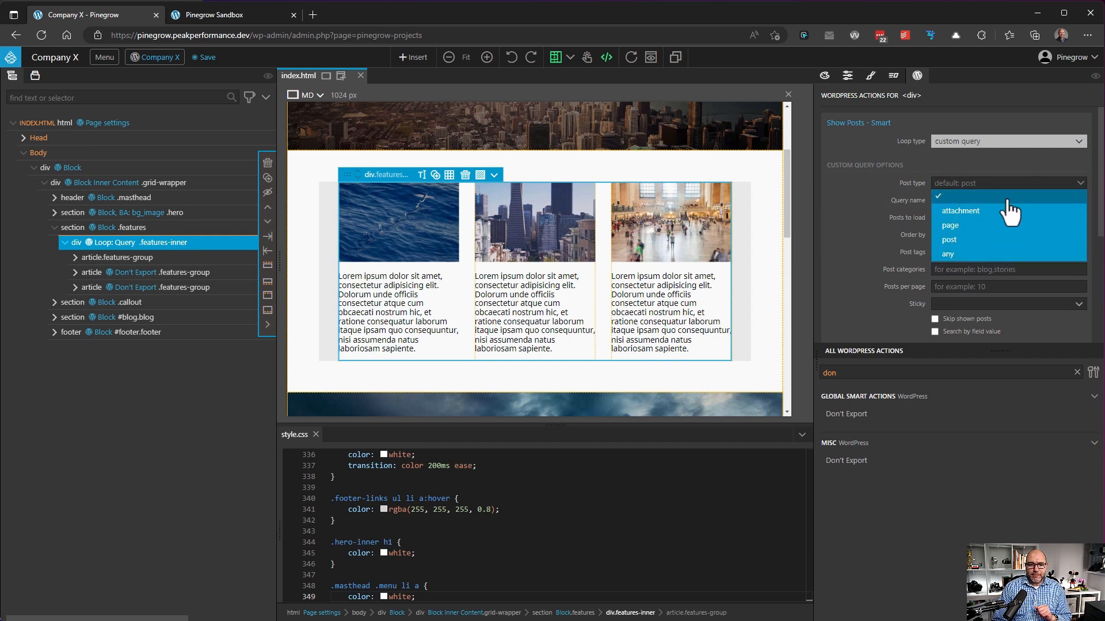
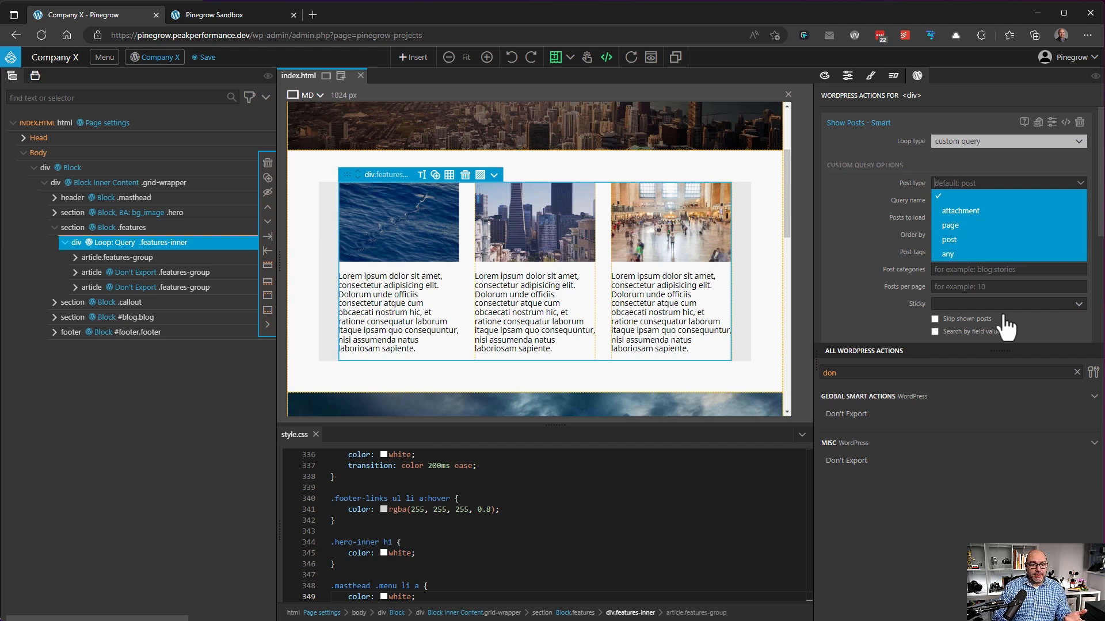
Find the Register Post Type action by searching for "register" and add it to the features-inner div
{"action": "left_click", "coordinate": [1041, 374]}
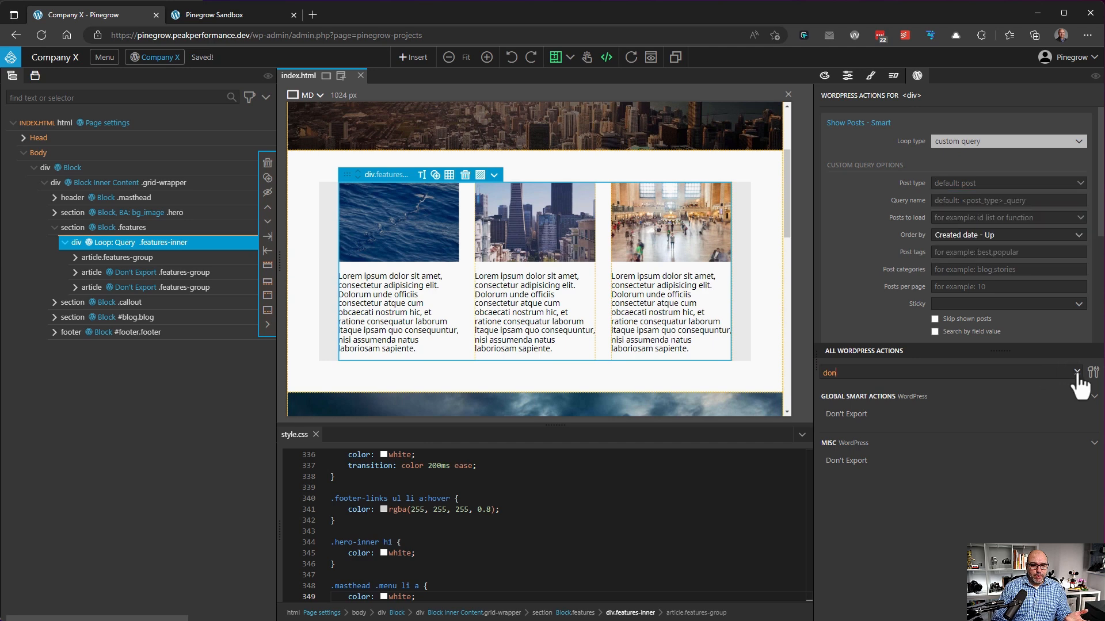
{"action": "left_click", "coordinate": [1077, 373]}
{"action": "left_click", "coordinate": [920, 373]}
{"action": "type", "text": "register"}
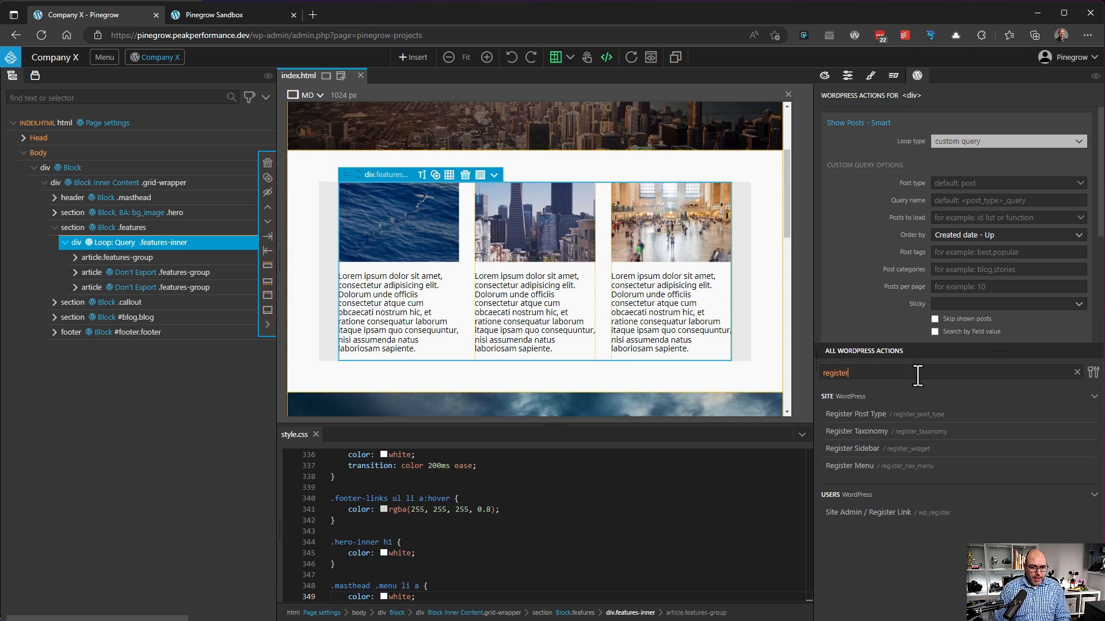
{"action": "left_click", "coordinate": [849, 419]}
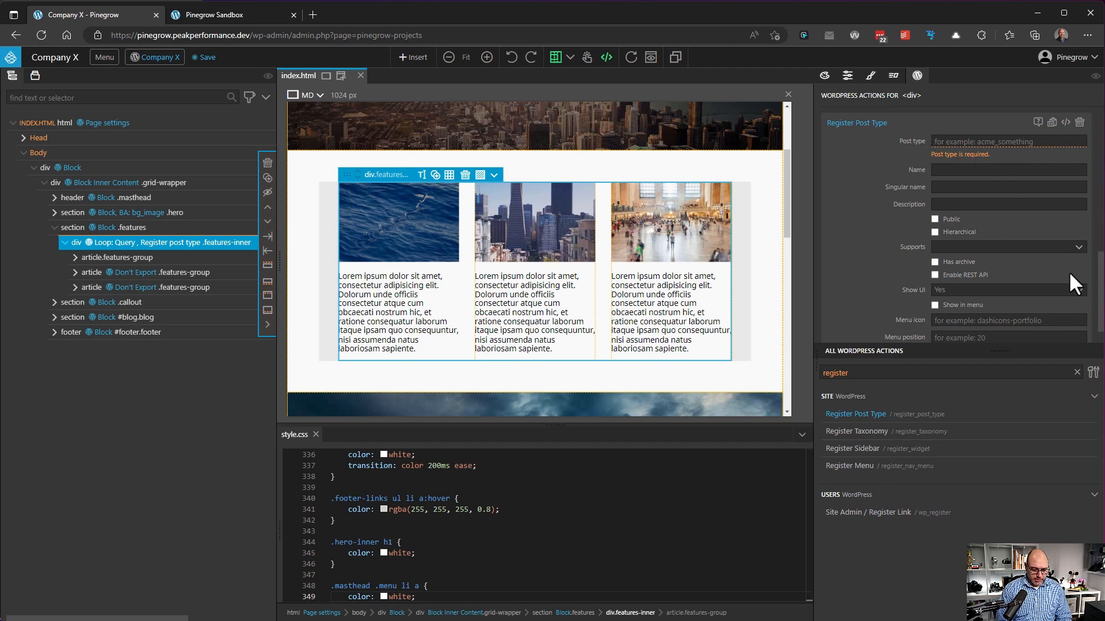
Register the post type as company_x_features with name Company X Features and singular name Company X Feature, and save the project
{"action": "type", "text": "company_x_features"}
{"action": "key", "text": "Tab"}
{"action": "type", "text": "Company X Features"}
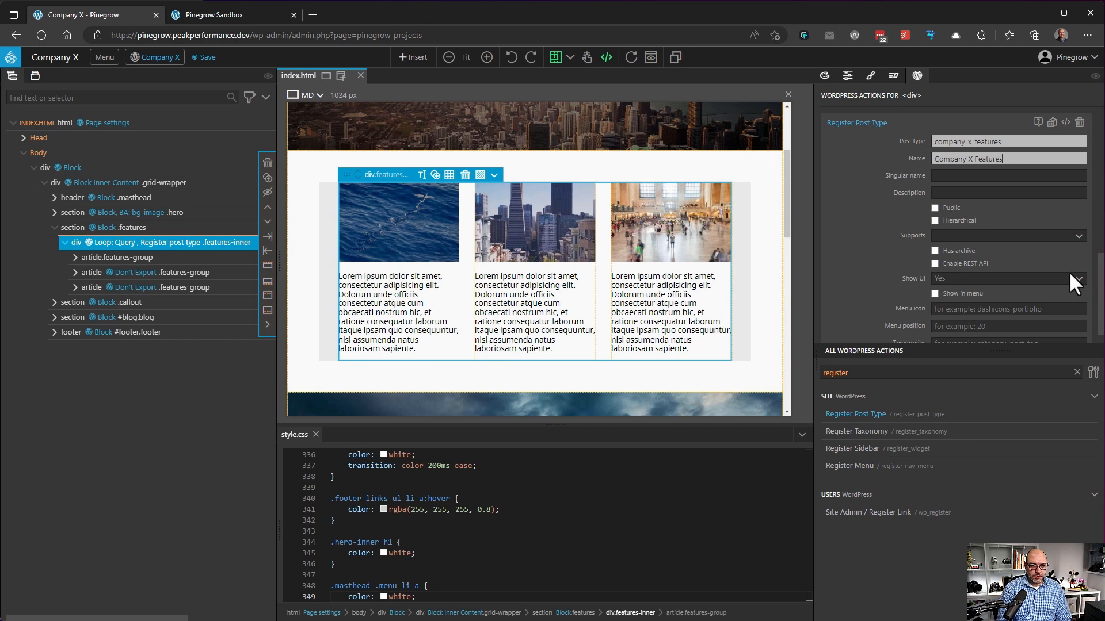
{"action": "left_click", "coordinate": [1000, 173]}
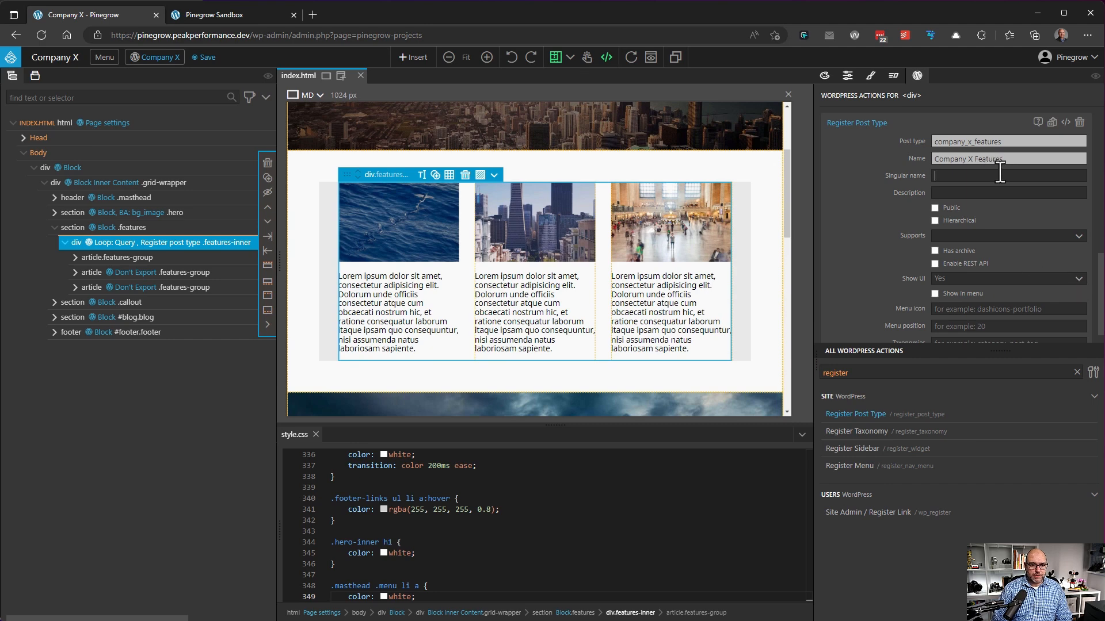
{"action": "type", "text": "Company X Feature"}
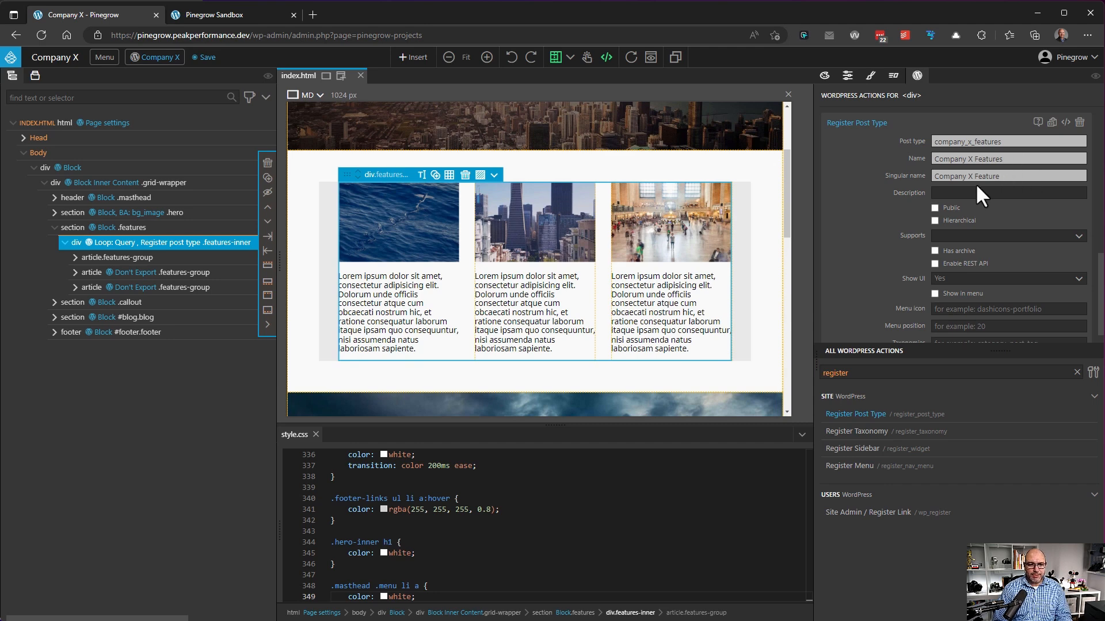
{"action": "key", "text": "ctrl+s"}
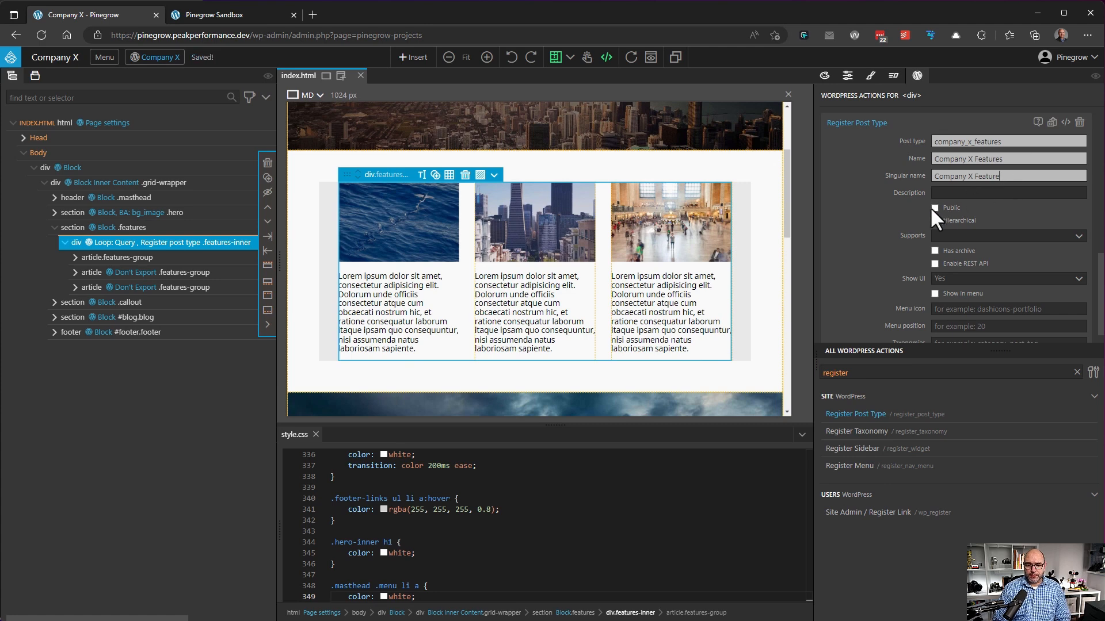
Make the registered post type public and have it support title, editor and thumbnail
{"action": "left_click", "coordinate": [1033, 236]}
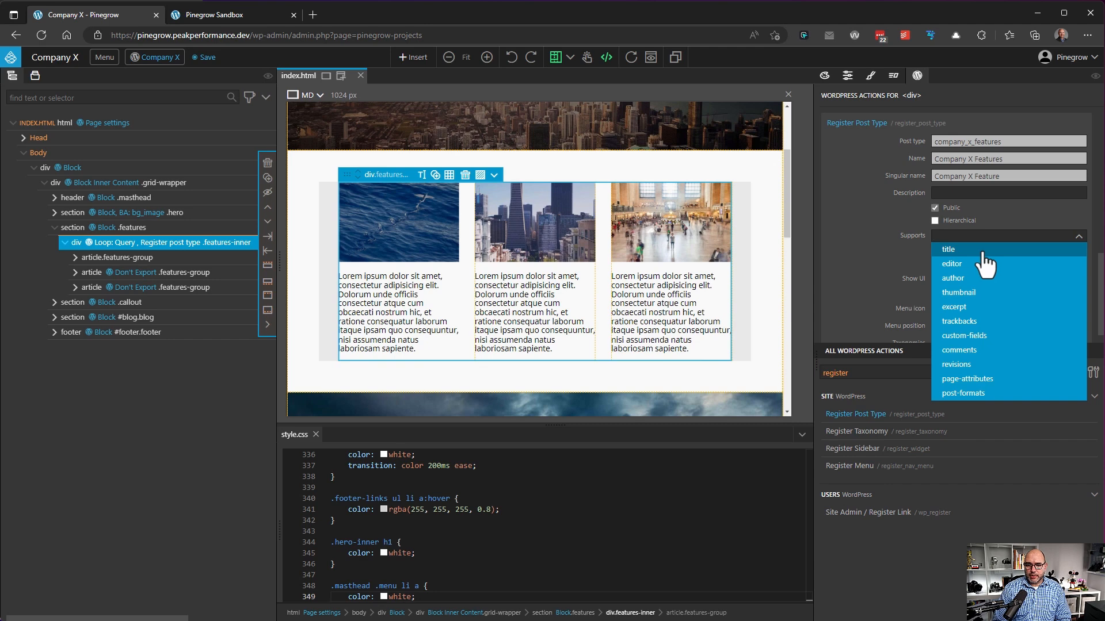
{"action": "left_click", "coordinate": [984, 252]}
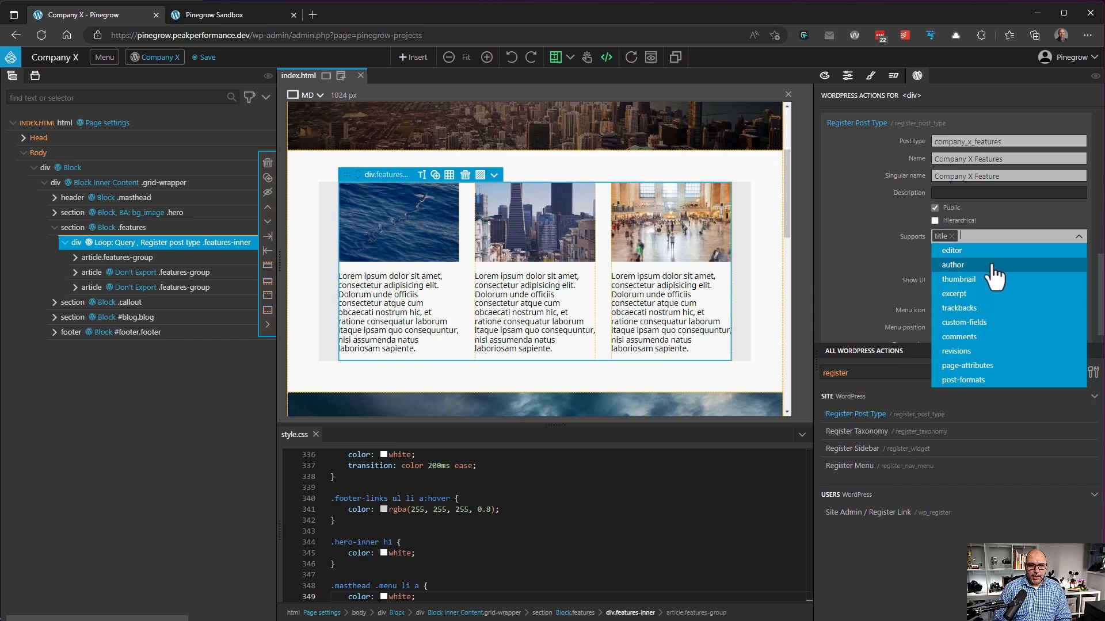
{"action": "left_click", "coordinate": [997, 252]}
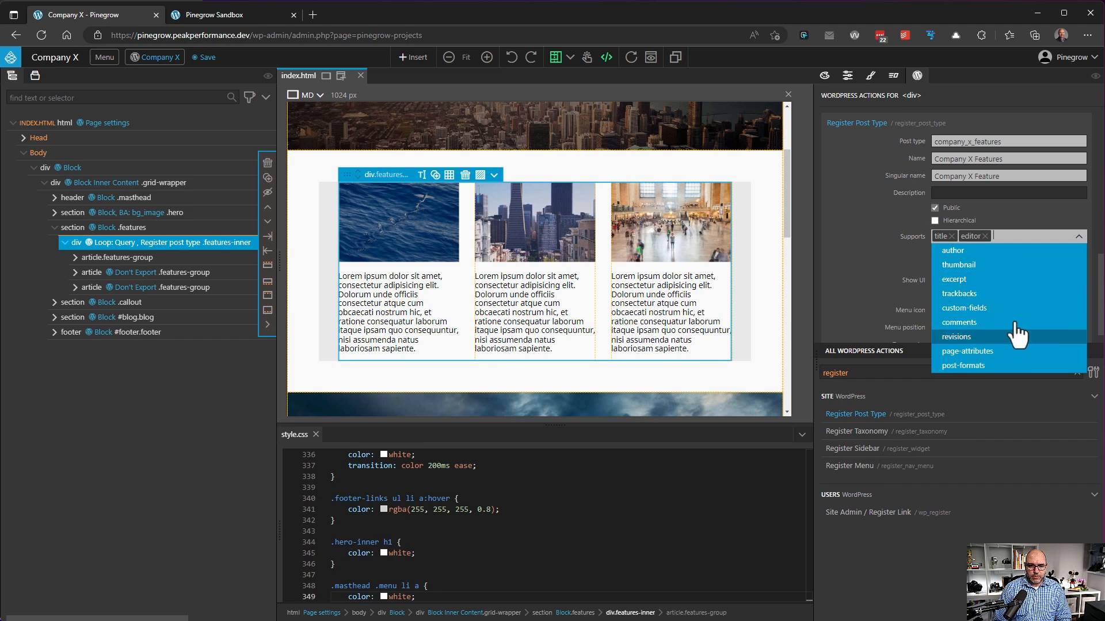
{"action": "left_click", "coordinate": [1027, 266]}
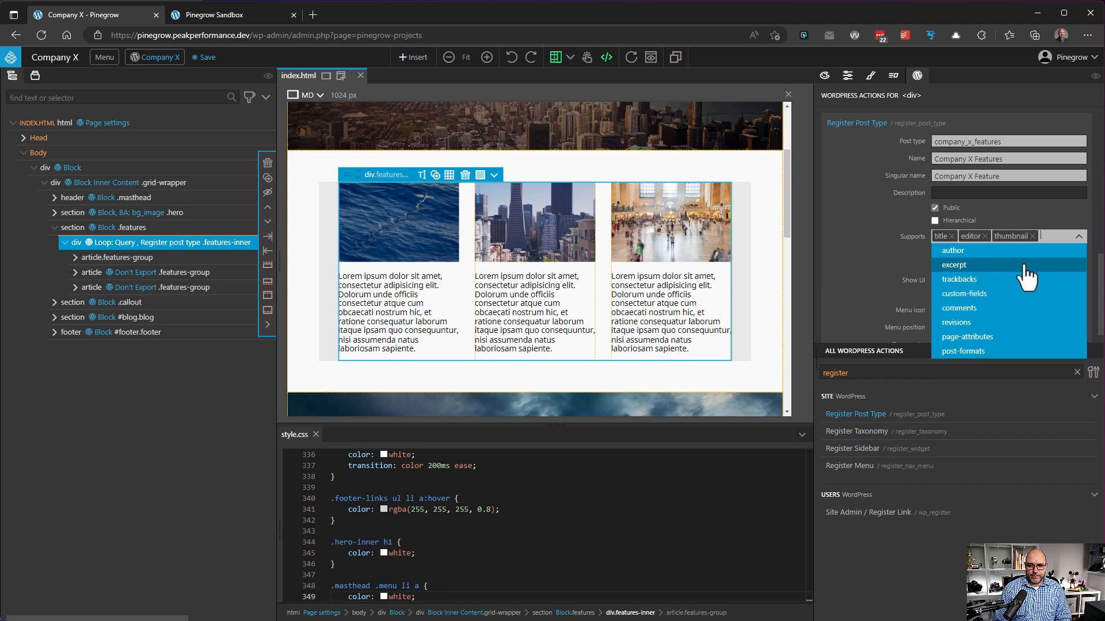
{"action": "left_click", "coordinate": [841, 253]}
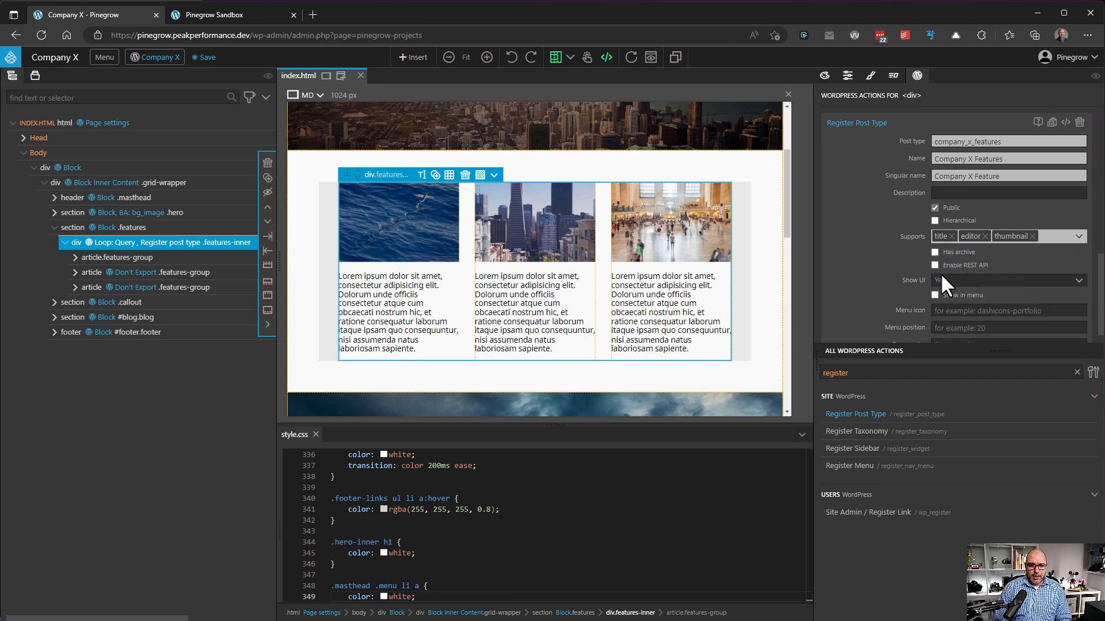
Set the post type's menu icon to dashicons-coffee and its menu position to 20
{"action": "scroll", "coordinate": [943, 277], "scroll_direction": "down", "scroll_amount": 1}
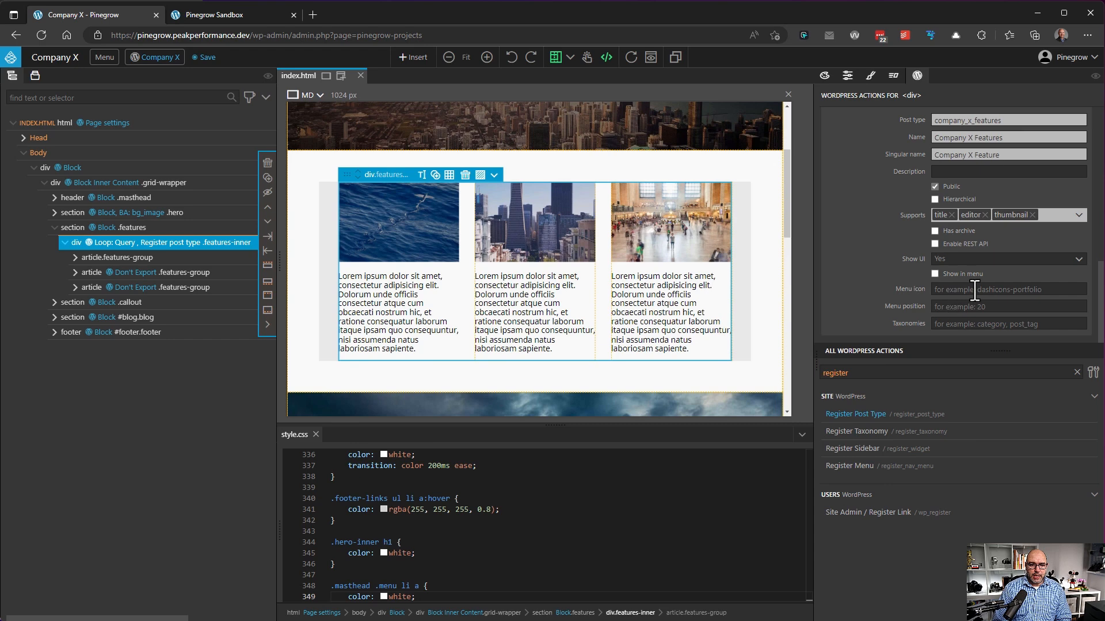
{"action": "type", "text": "das"}
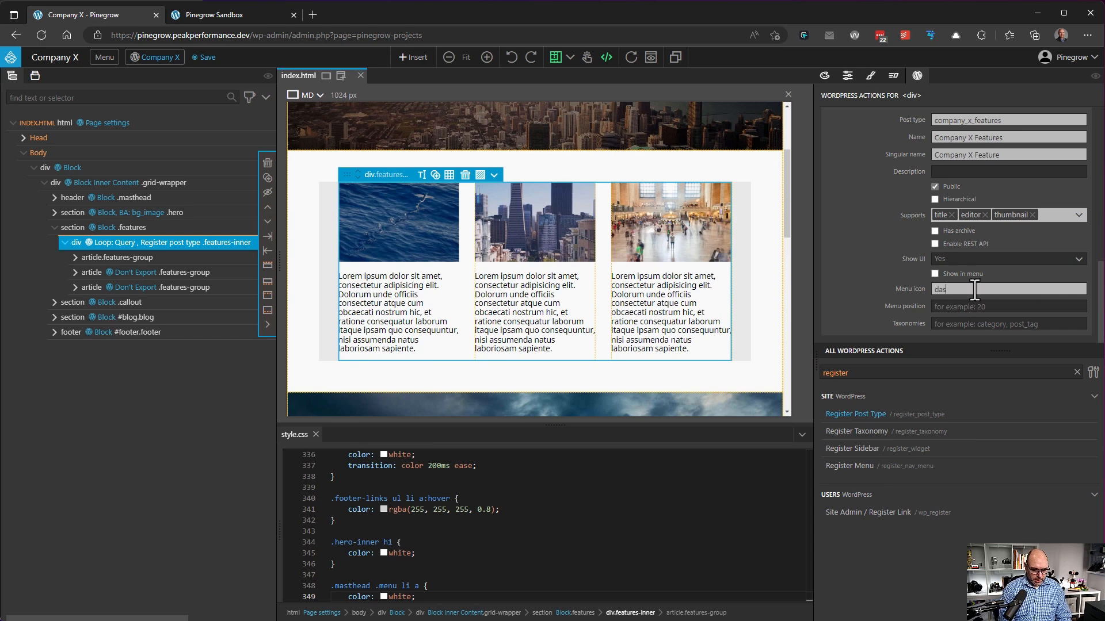
{"action": "type", "text": "hicons-coffee"}
{"action": "left_click", "coordinate": [995, 307]}
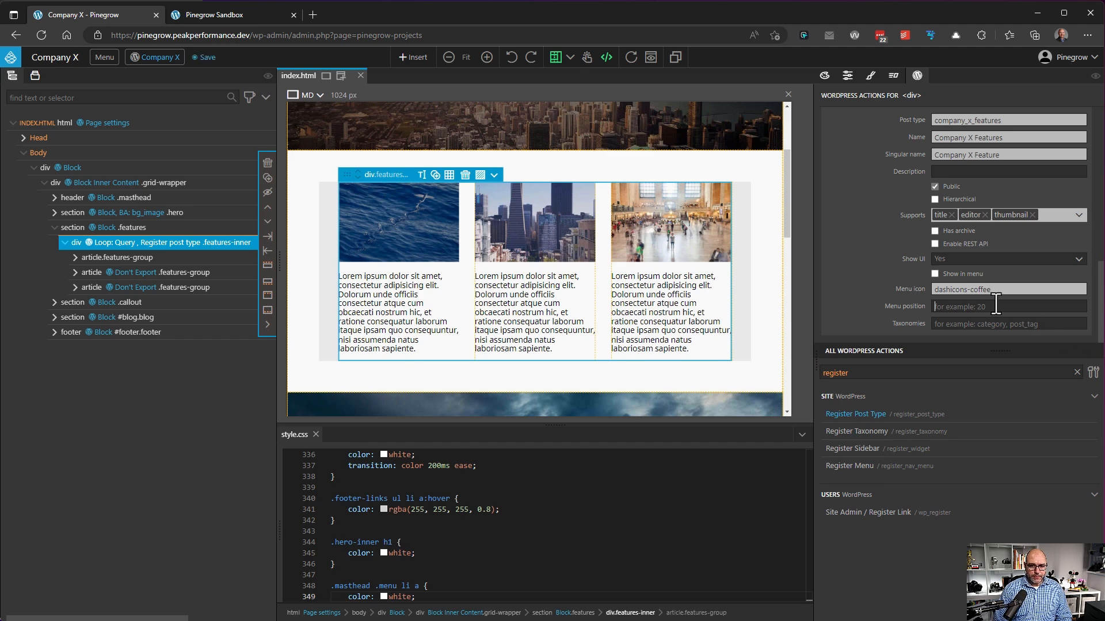
{"action": "type", "text": "20"}
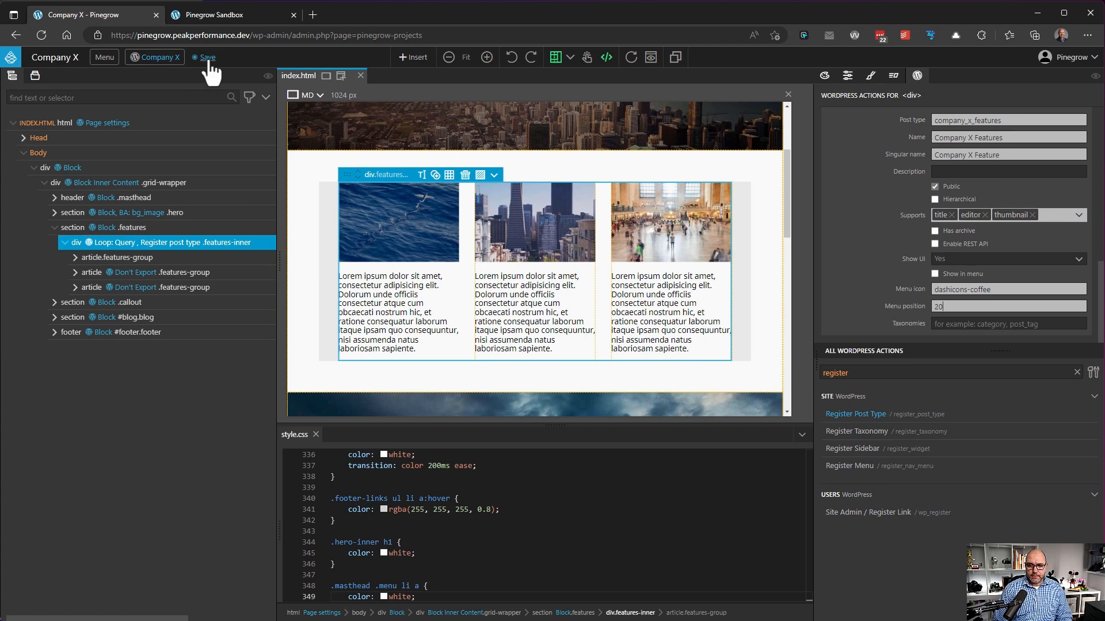
Save and export the plugin, and set the Show Posts query's post type to company_x_features
{"action": "left_click", "coordinate": [154, 57]}
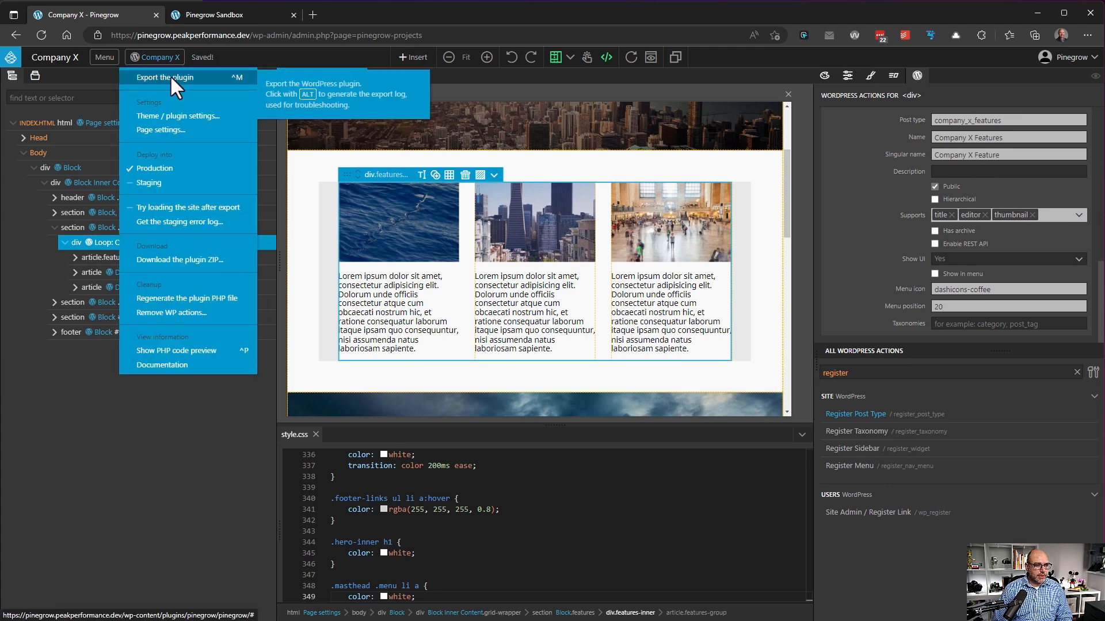
{"action": "left_click", "coordinate": [170, 75]}
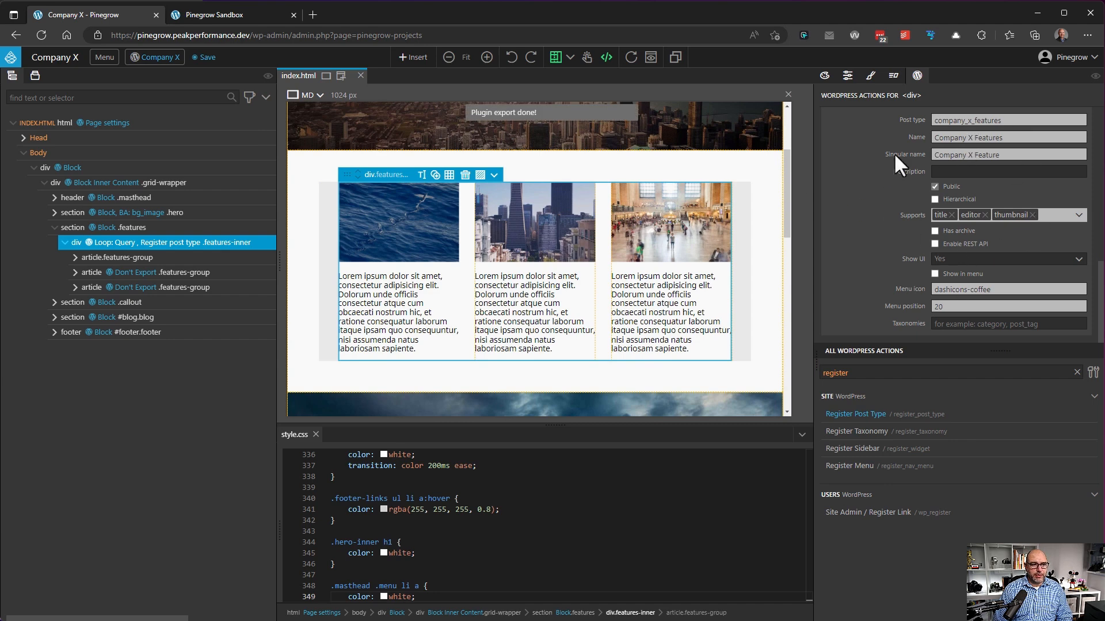
{"action": "scroll", "coordinate": [985, 216], "scroll_direction": "up", "scroll_amount": 5}
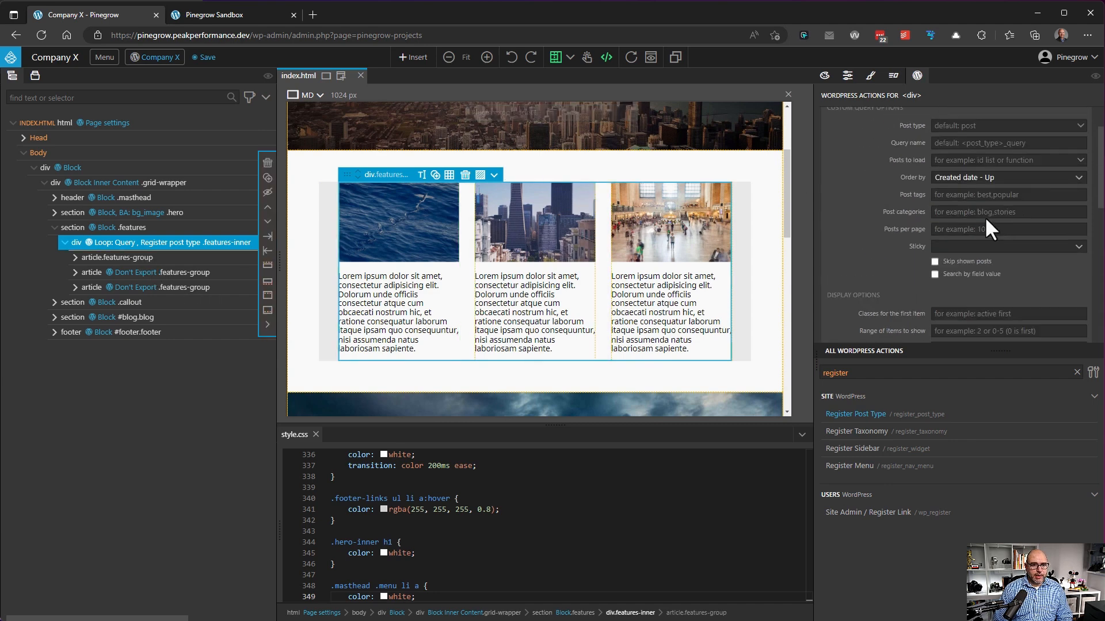
{"action": "scroll", "coordinate": [985, 217], "scroll_direction": "up", "scroll_amount": 2}
{"action": "left_click", "coordinate": [1036, 182]}
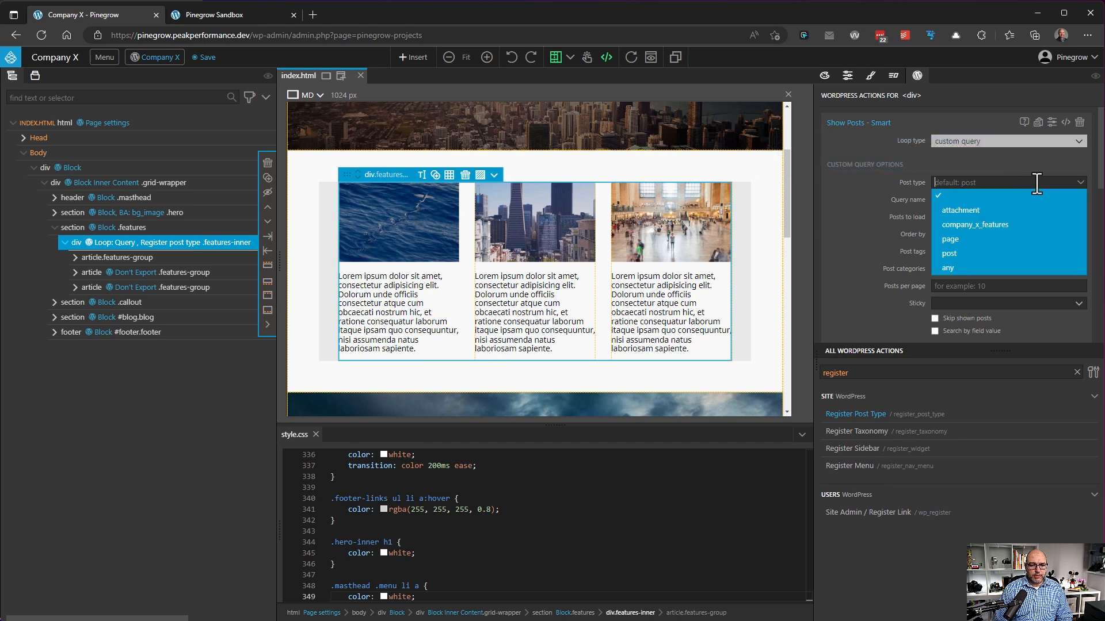
{"action": "left_click", "coordinate": [1022, 225]}
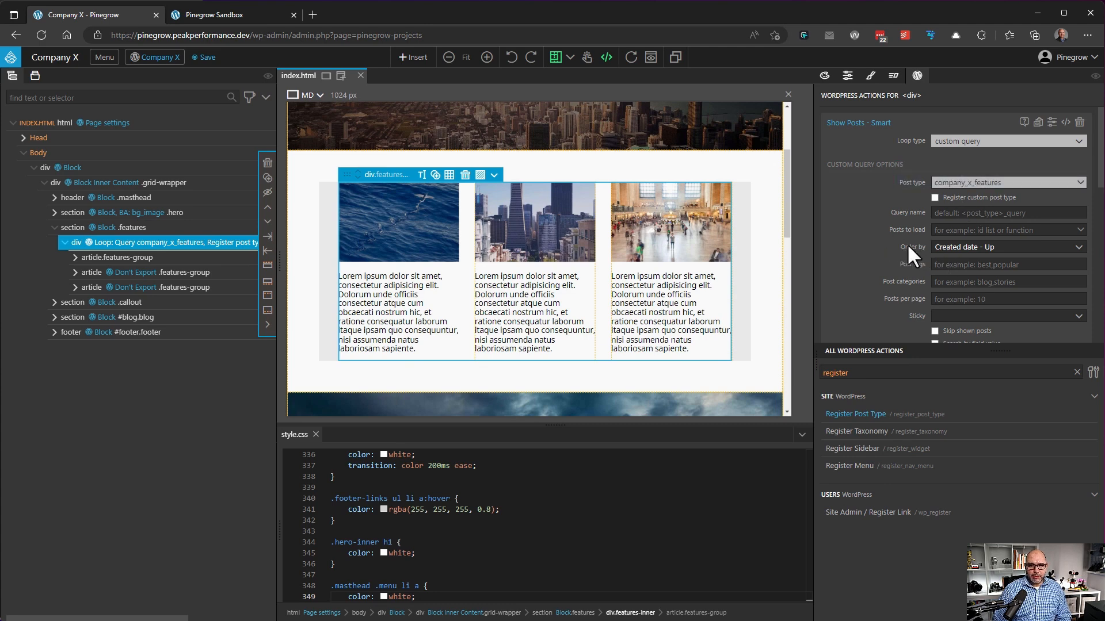
Order the Show Posts query by Created date - Down, set its range of items to show to 0-2, and save the project
{"action": "left_click", "coordinate": [1001, 248]}
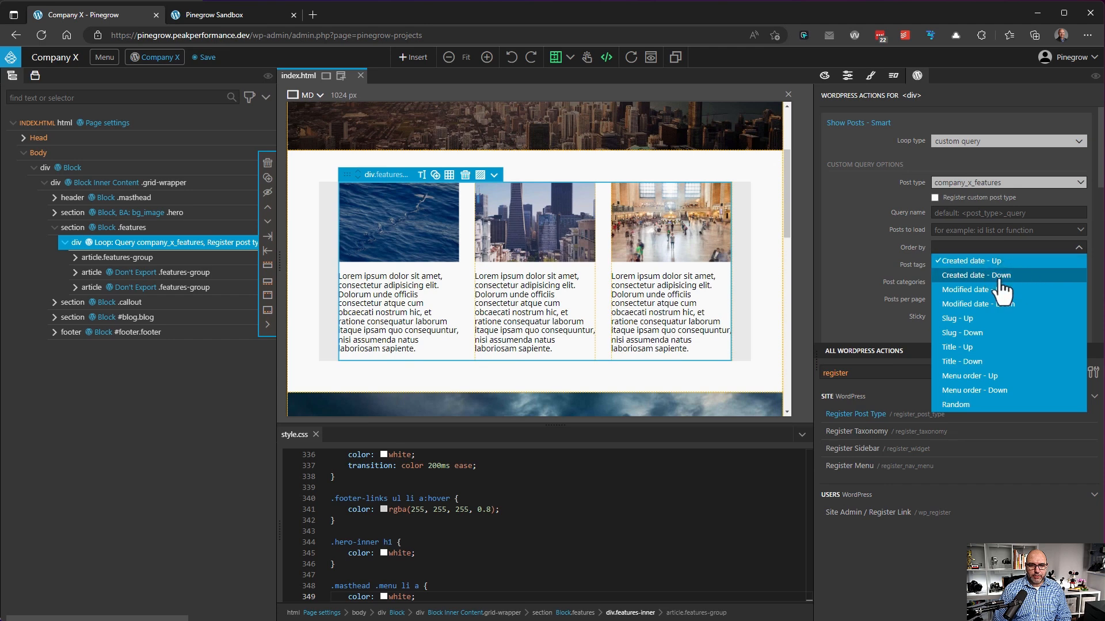
{"action": "left_click", "coordinate": [995, 276]}
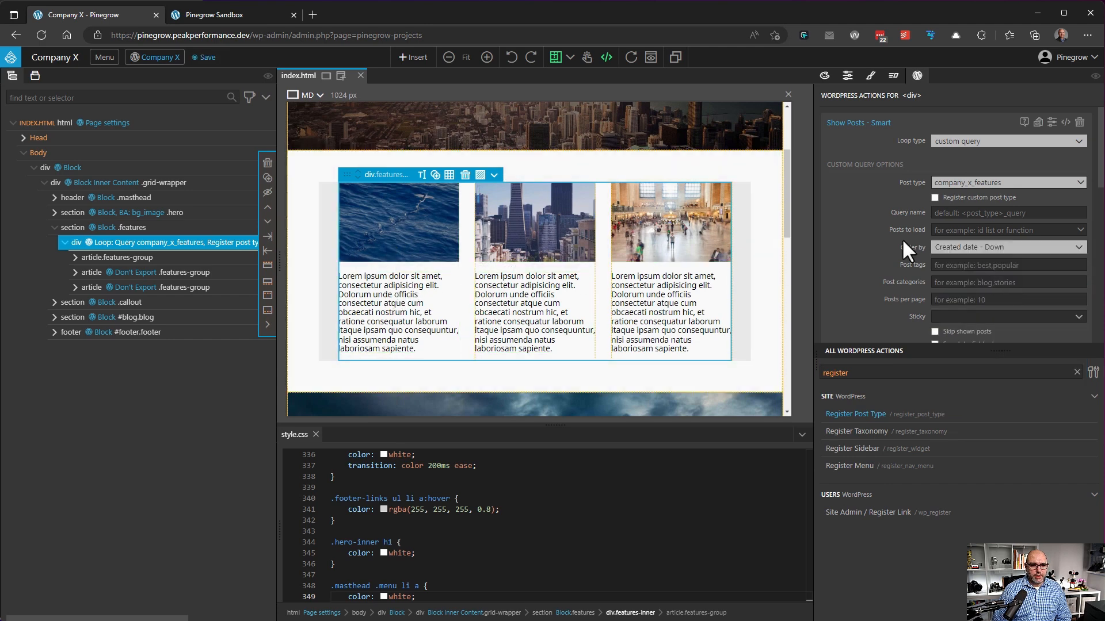
{"action": "scroll", "coordinate": [902, 238], "scroll_direction": "down", "scroll_amount": 3}
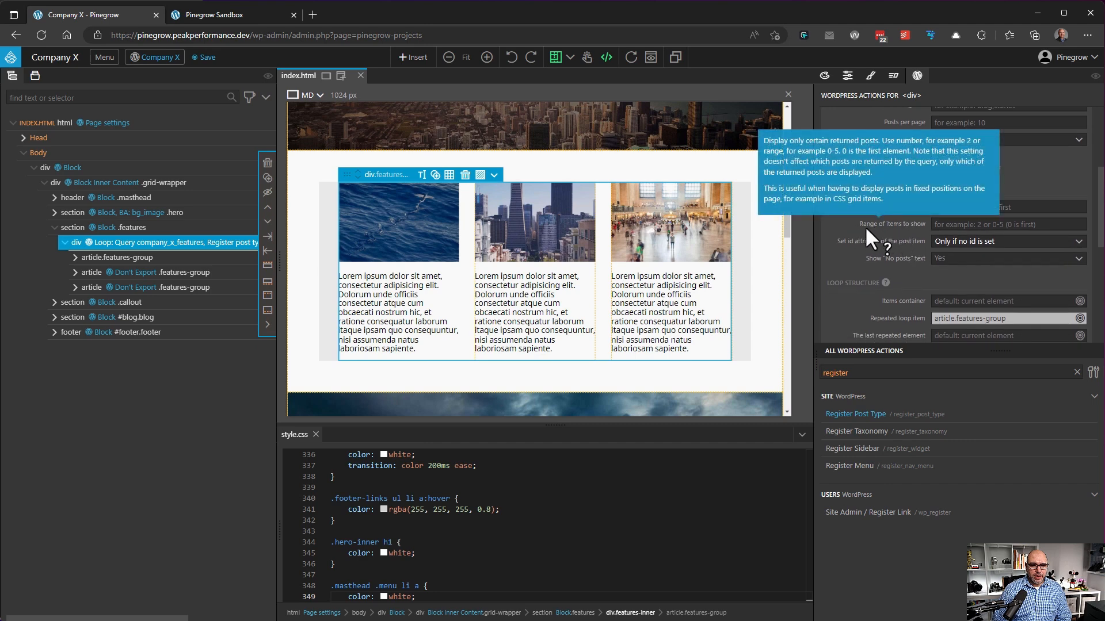
{"action": "left_click", "coordinate": [979, 225]}
{"action": "type", "text": "0-2"}
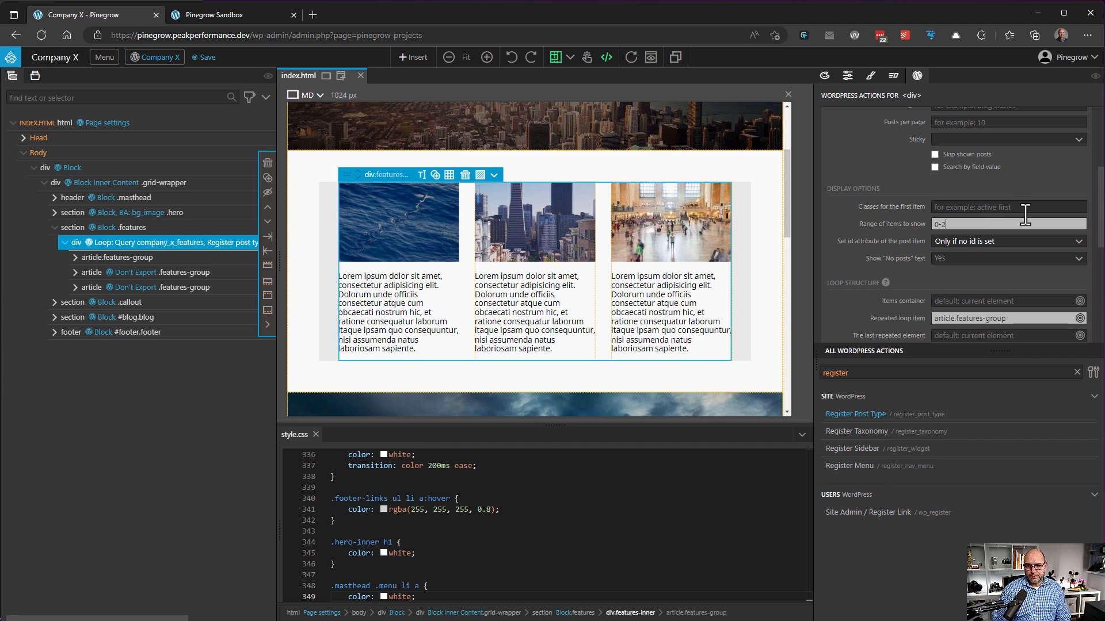
{"action": "key", "text": "ctrl+s"}
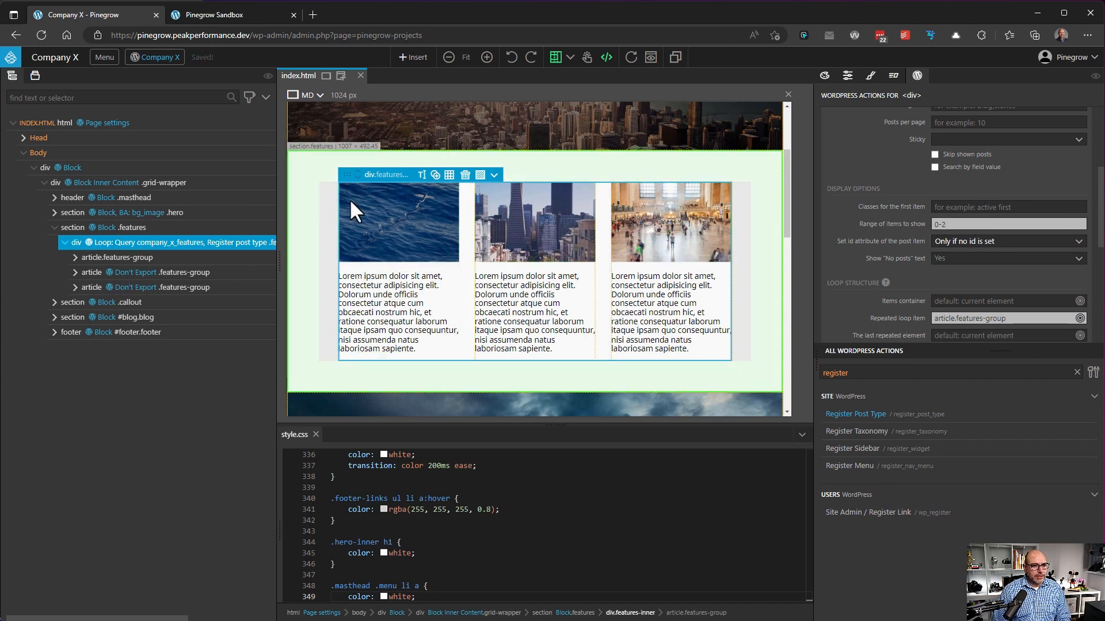
Add the Post Featured Image smart action to the img inside the first features-group article
{"action": "left_click", "coordinate": [75, 257]}
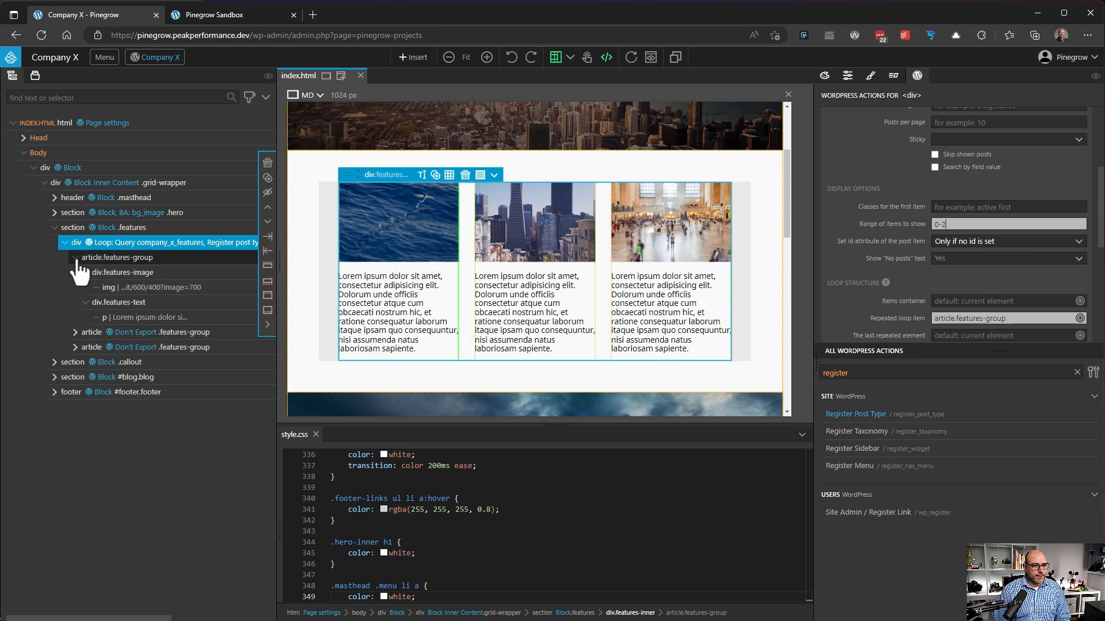
{"action": "left_click", "coordinate": [85, 272]}
{"action": "left_click", "coordinate": [183, 291]}
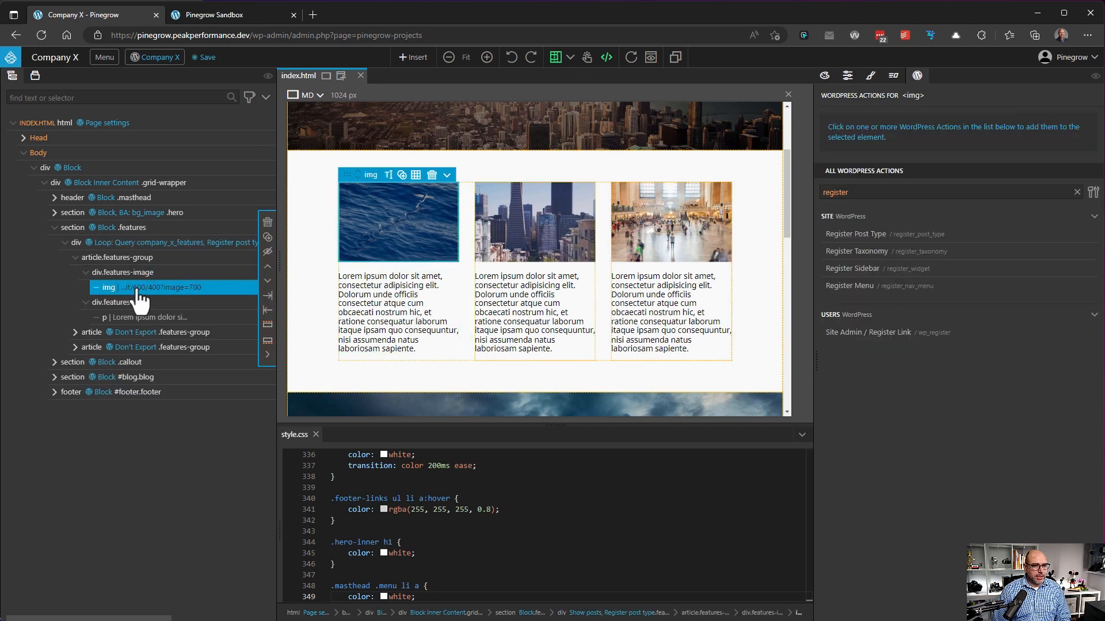
{"action": "left_click", "coordinate": [1077, 192]}
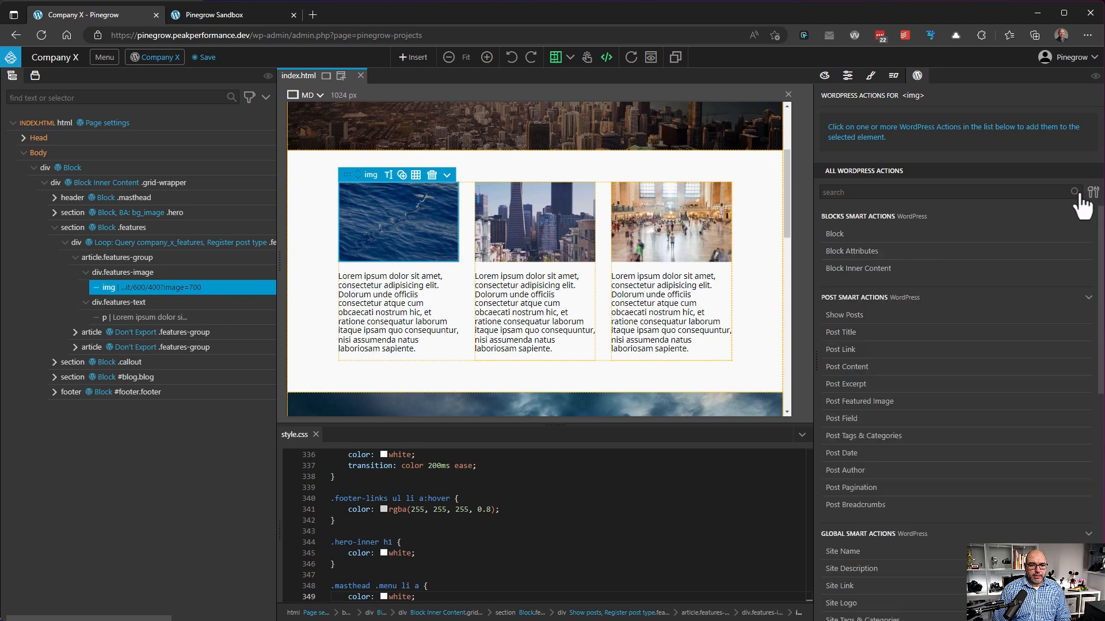
{"action": "left_click", "coordinate": [911, 402]}
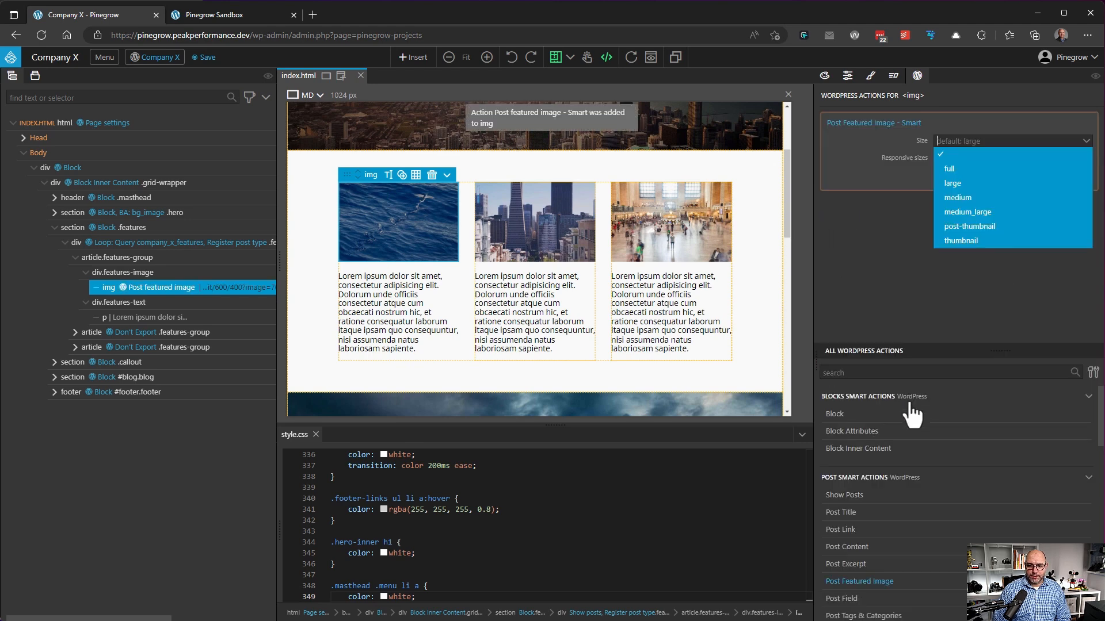
Set the featured image size to medium and add the Post Content smart action to the paragraph in the first features-group article
{"action": "left_click", "coordinate": [1004, 197]}
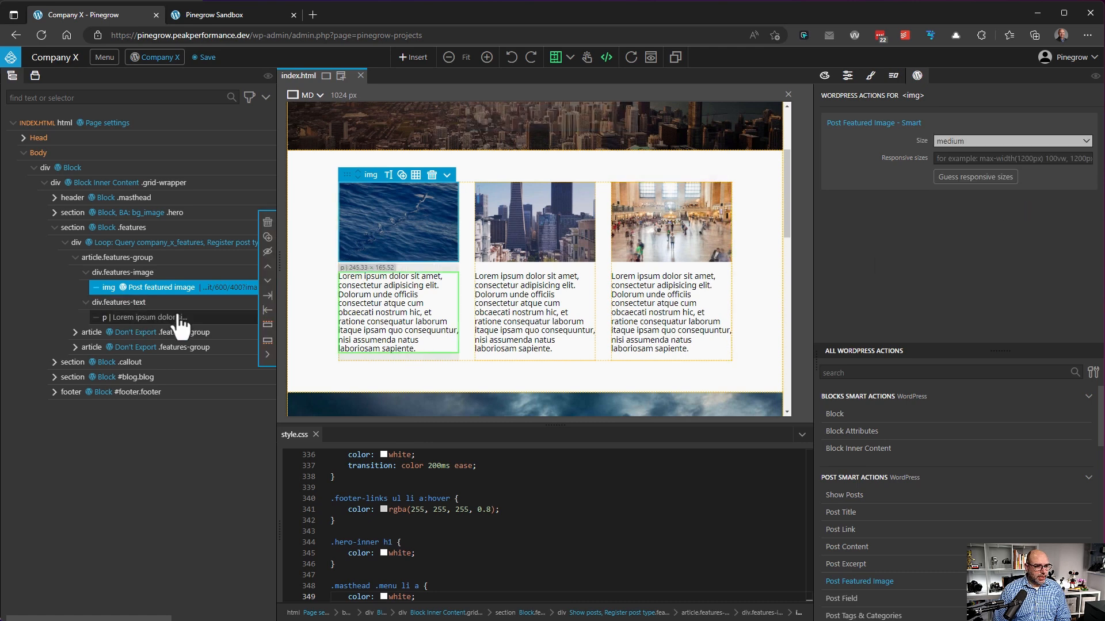
{"action": "left_click", "coordinate": [161, 317]}
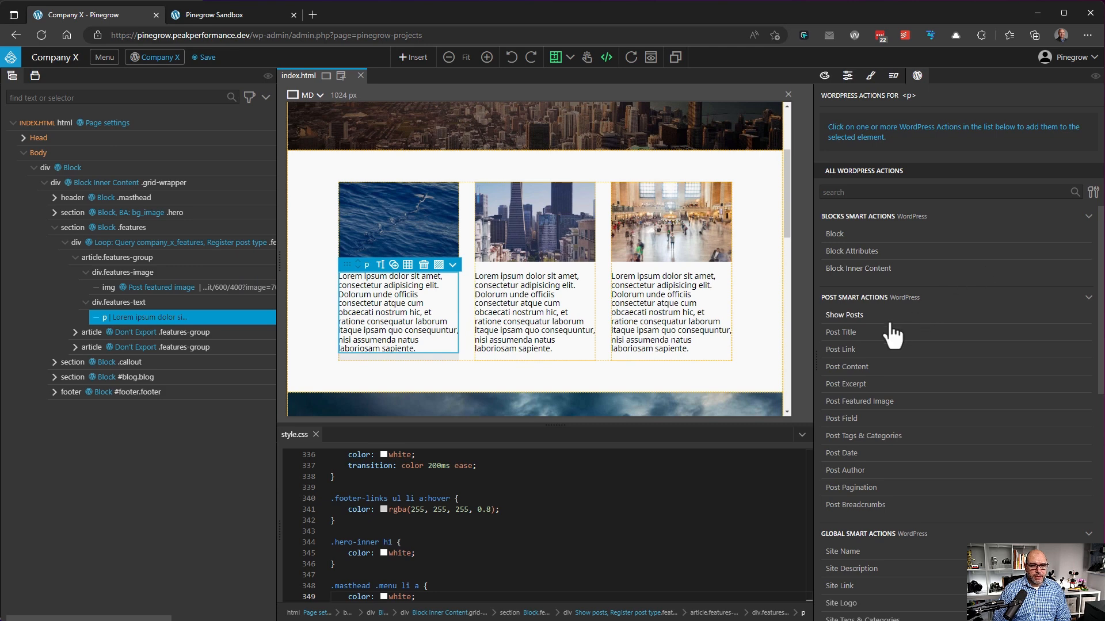
{"action": "left_click", "coordinate": [888, 369]}
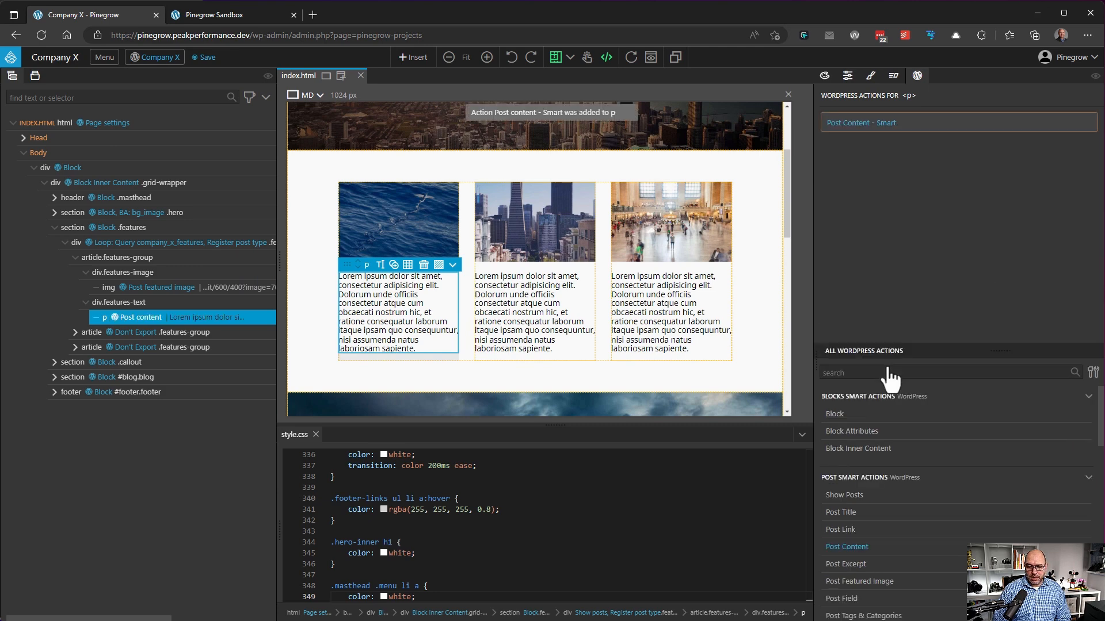
Save and export the plugin, and open the Company X Features post list in the Pinegrow Sandbox site's WordPress admin
{"action": "left_click", "coordinate": [153, 59]}
{"action": "left_click", "coordinate": [156, 78]}
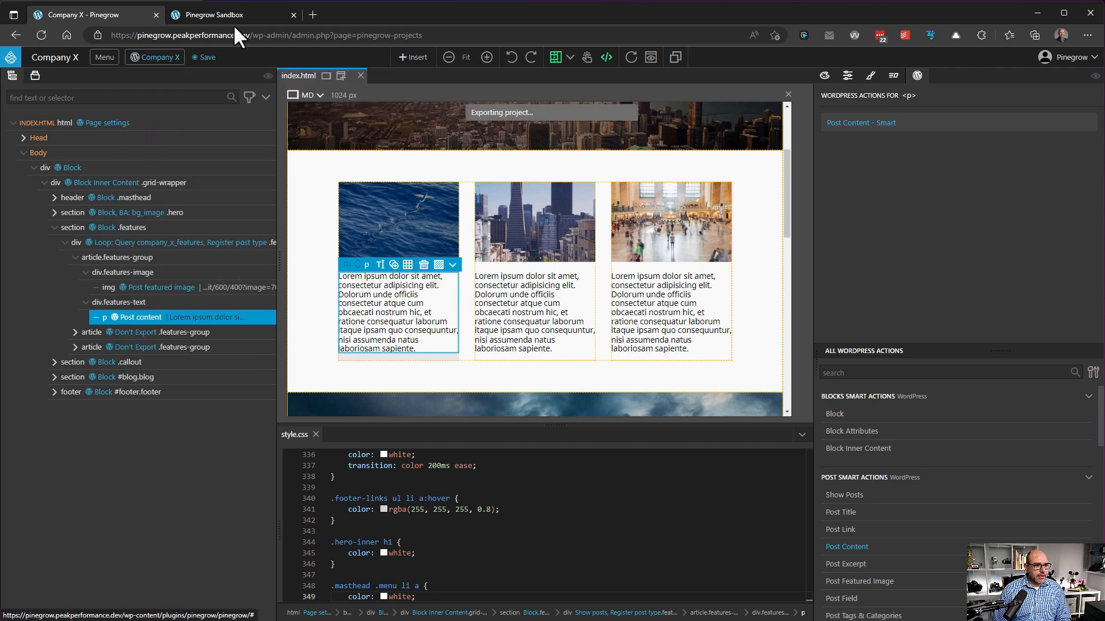
{"action": "left_click", "coordinate": [208, 25]}
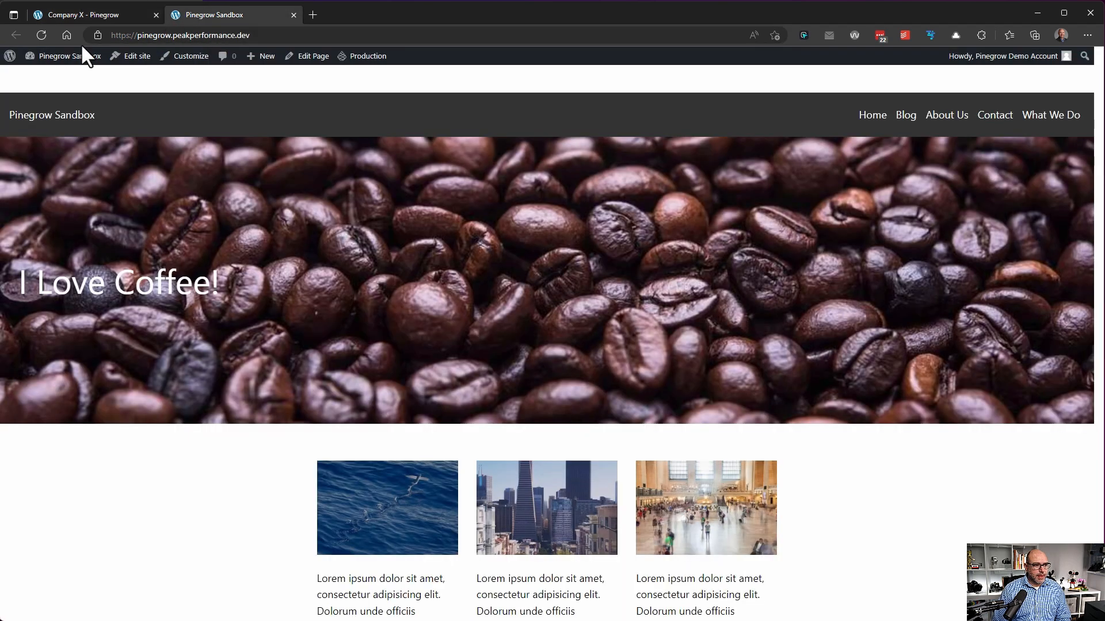
{"action": "mouse_move", "coordinate": [60, 58]}
{"action": "left_click", "coordinate": [56, 78]}
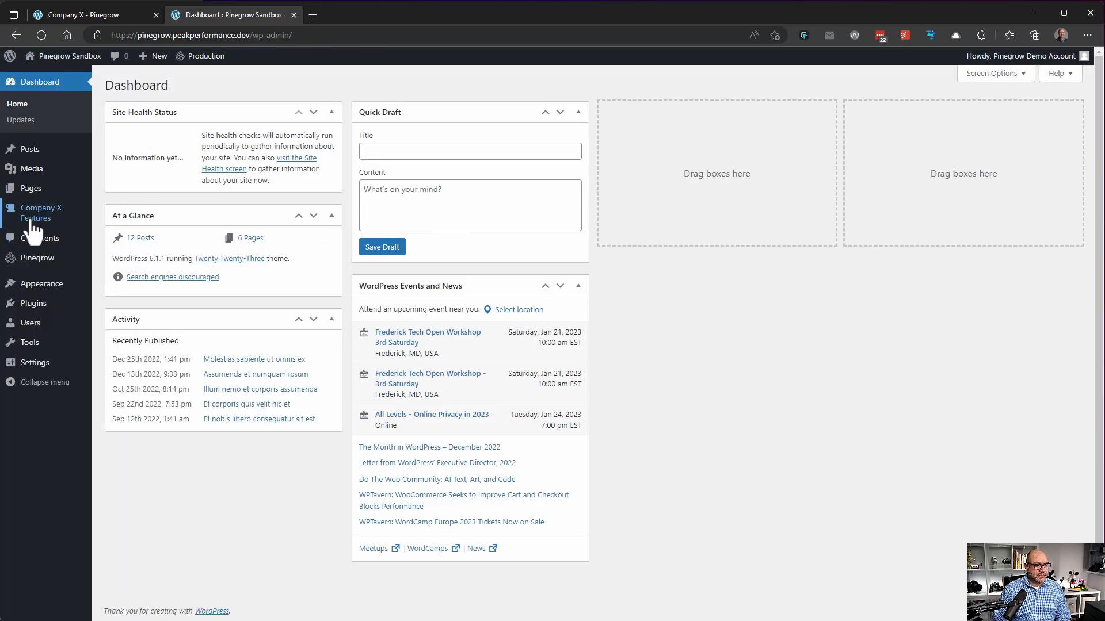
{"action": "mouse_move", "coordinate": [36, 224]}
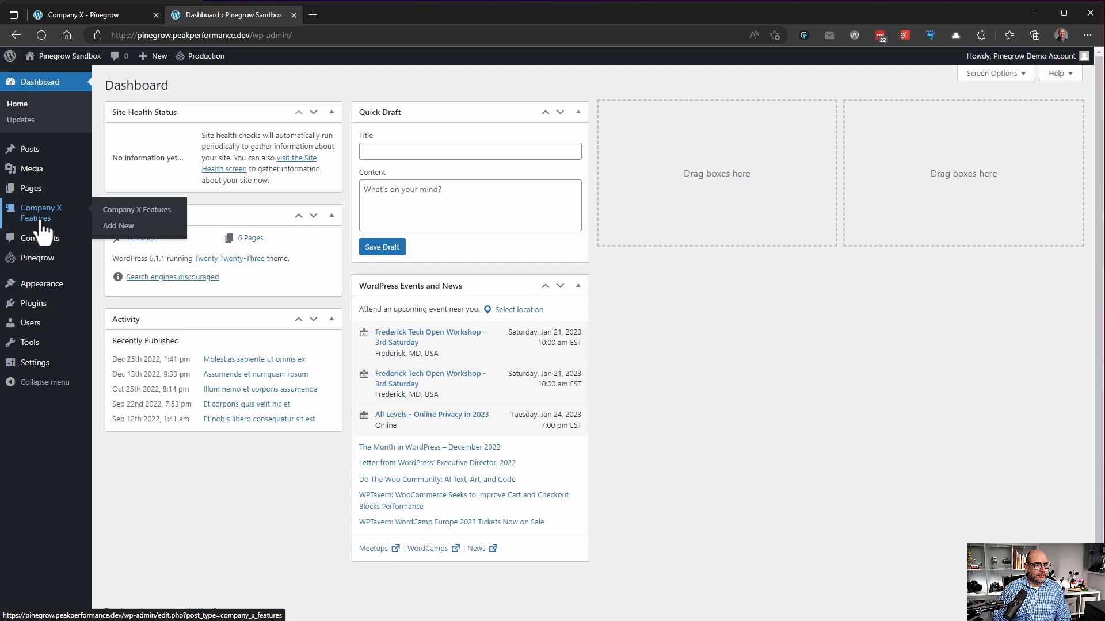
{"action": "left_click", "coordinate": [41, 220]}
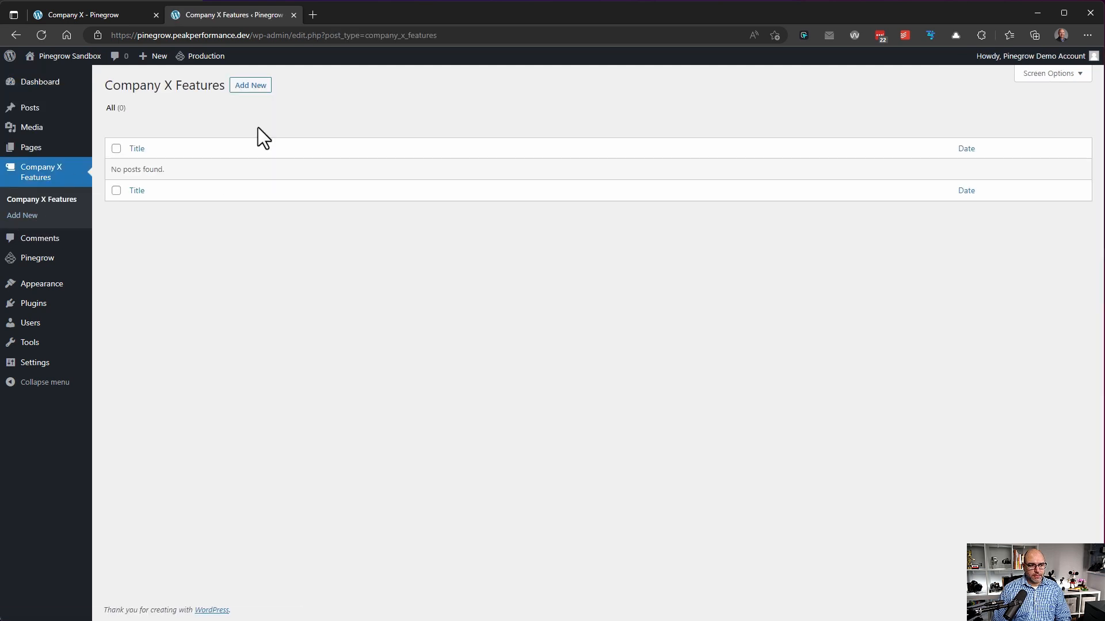
Publish a new feature post titled "Tastes Great" with the content "Yum coffe!" and the green mug photo as featured image
{"action": "left_click", "coordinate": [243, 88]}
{"action": "type", "text": "Tastes Great"}
{"action": "left_click", "coordinate": [330, 290]}
{"action": "type", "text": "Yum coffe!"}
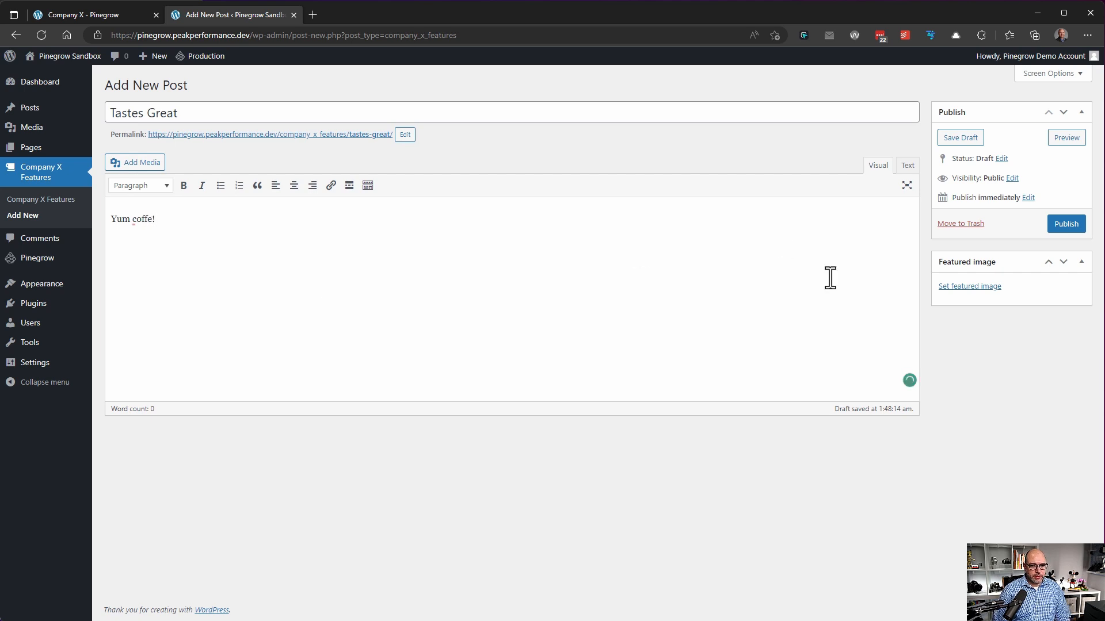
{"action": "left_click", "coordinate": [949, 286]}
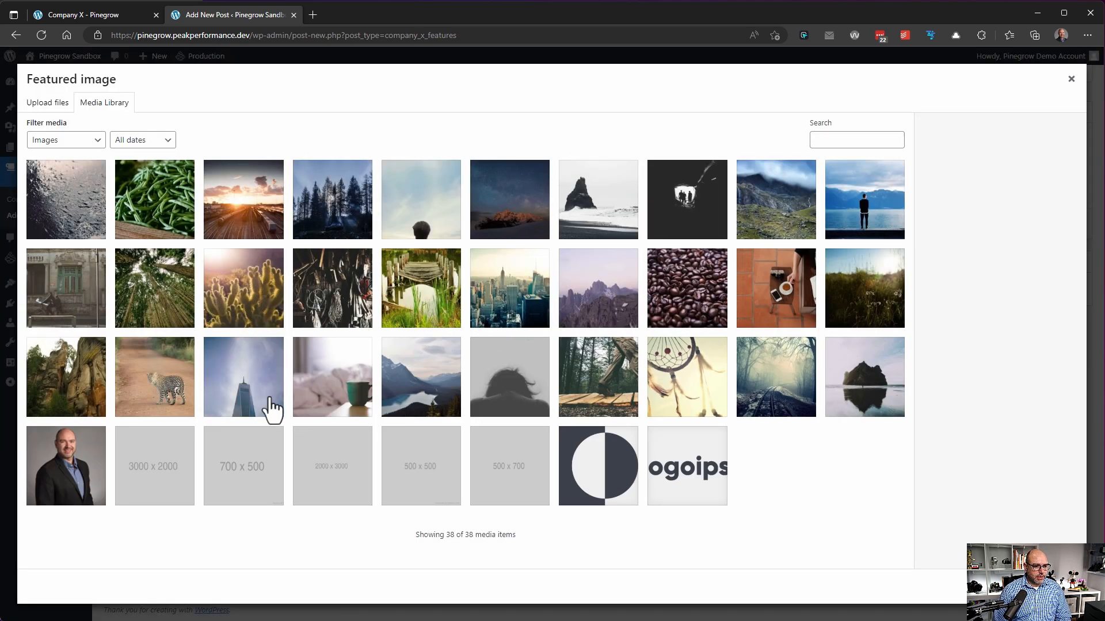
{"action": "left_click", "coordinate": [331, 380]}
{"action": "left_click", "coordinate": [1038, 587]}
{"action": "left_click", "coordinate": [1069, 228]}
Publish a feature post titled "Less Filling" with the content "Unless you put creamer and sugar in it!" and the water-droplets photo as featured image
{"action": "left_click", "coordinate": [182, 86]}
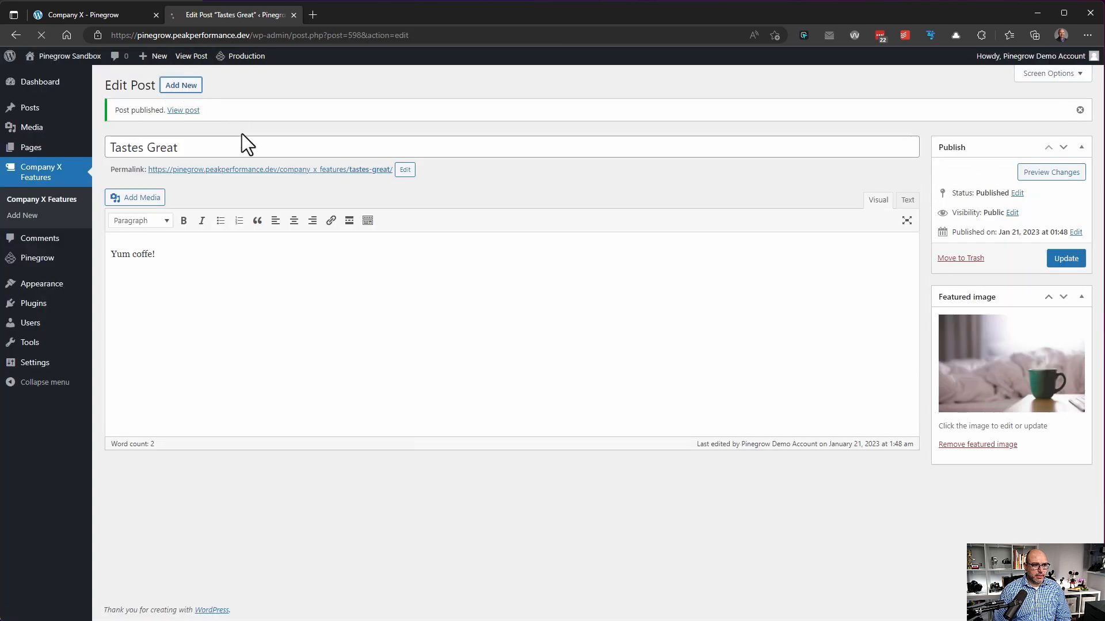
{"action": "type", "text": "Less Filling"}
{"action": "left_click", "coordinate": [306, 226]}
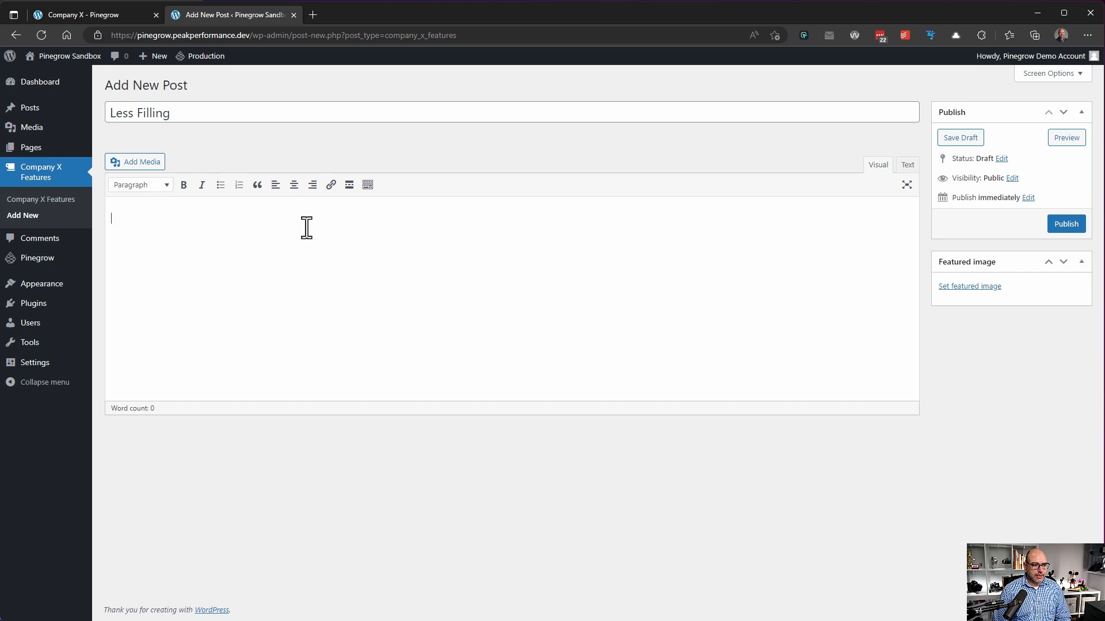
{"action": "type", "text": "Unless you put creamer and sugar in it."}
{"action": "left_click", "coordinate": [973, 286]}
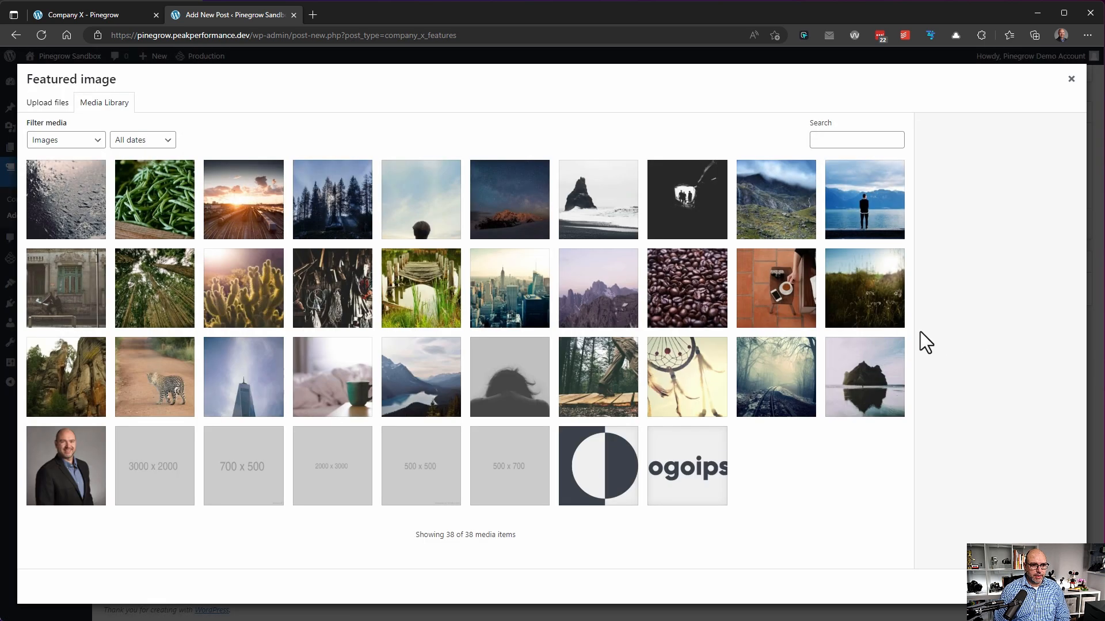
{"action": "left_click", "coordinate": [89, 210]}
{"action": "left_click", "coordinate": [1036, 586]}
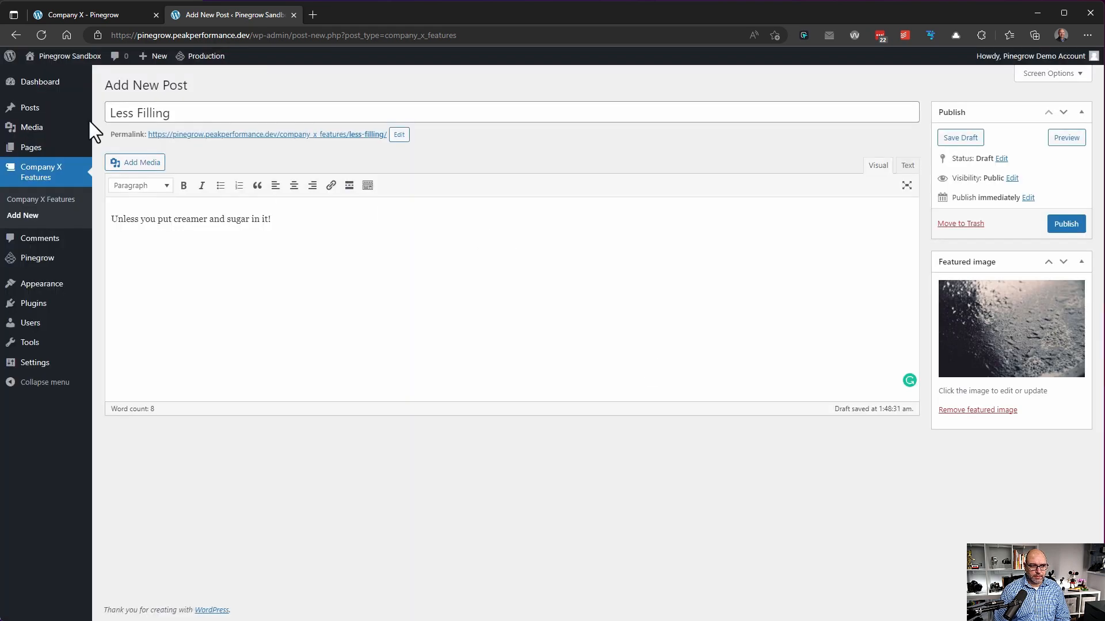
{"action": "left_click", "coordinate": [1066, 227]}
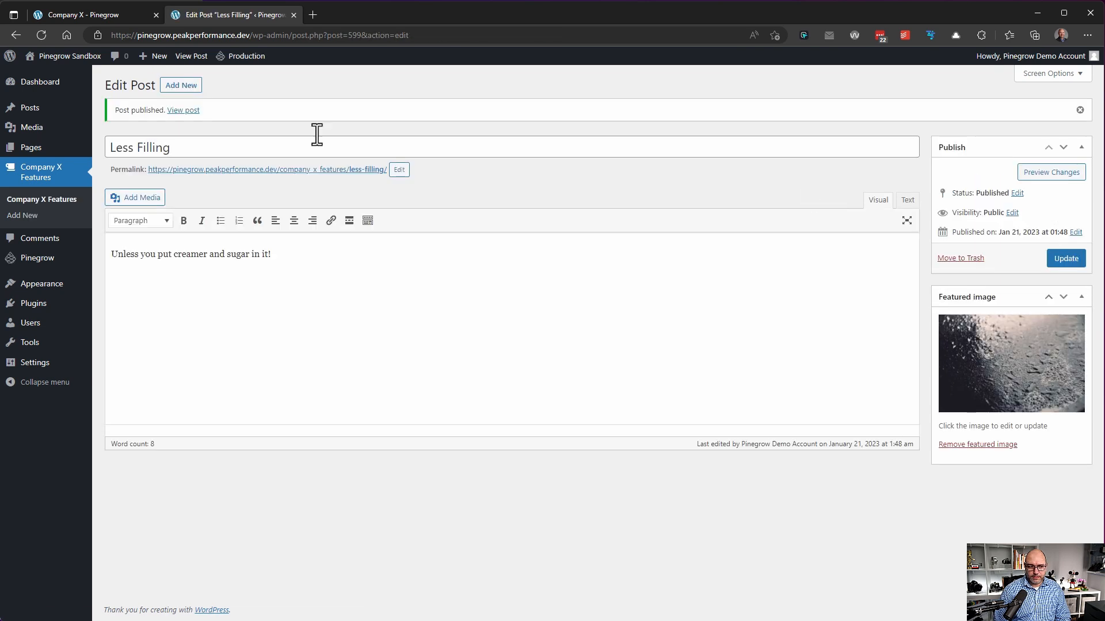
Publish a feature post titled "Start the Day" with the content "Great way to start the day" and the coffee-on-tiled-floor photo as featured image
{"action": "left_click", "coordinate": [180, 88]}
{"action": "type", "text": "Start the Day"}
{"action": "left_click", "coordinate": [339, 211]}
{"action": "type", "text": "Great way"}
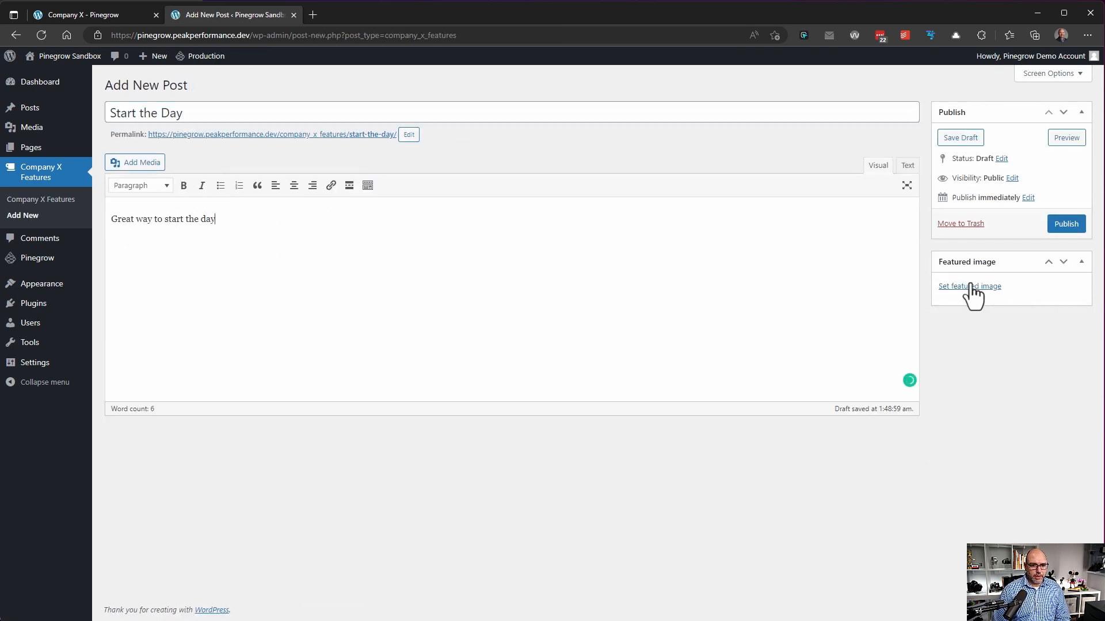
{"action": "left_click", "coordinate": [972, 286]}
{"action": "key", "text": "Escape"}
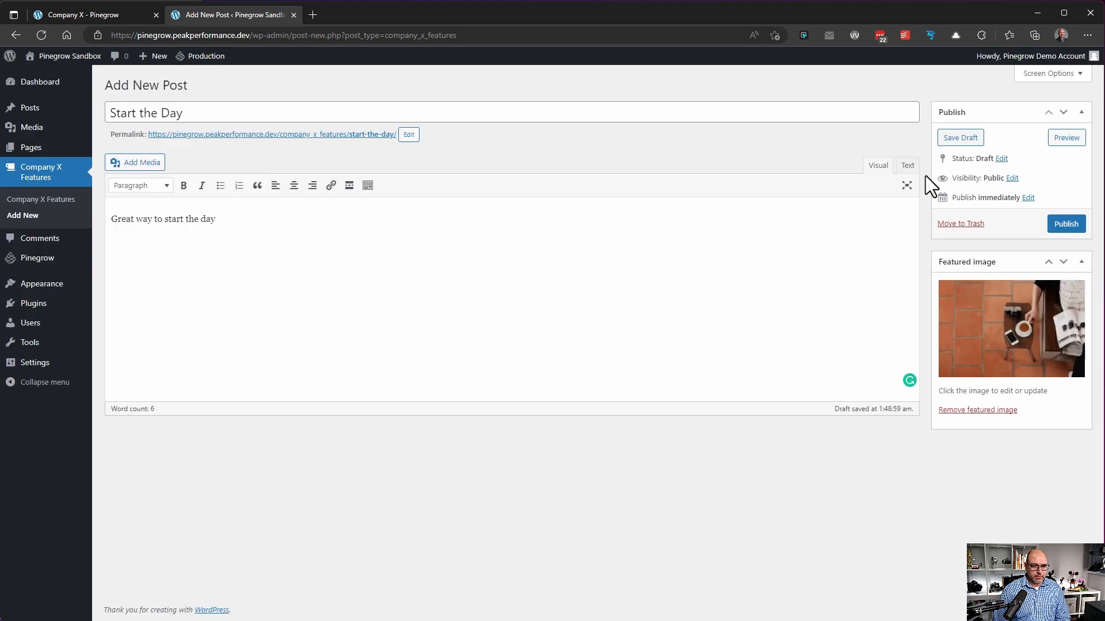
{"action": "left_click", "coordinate": [1066, 224]}
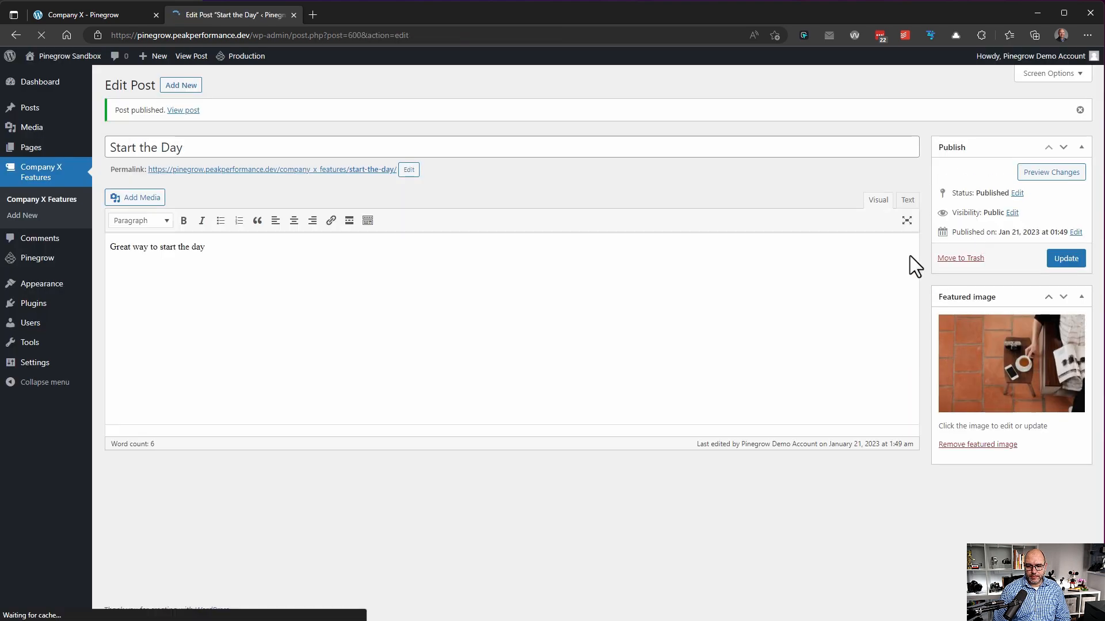
Visit the live site and examine the features section, the callout heading and the blog section on the home page
{"action": "mouse_move", "coordinate": [55, 58]}
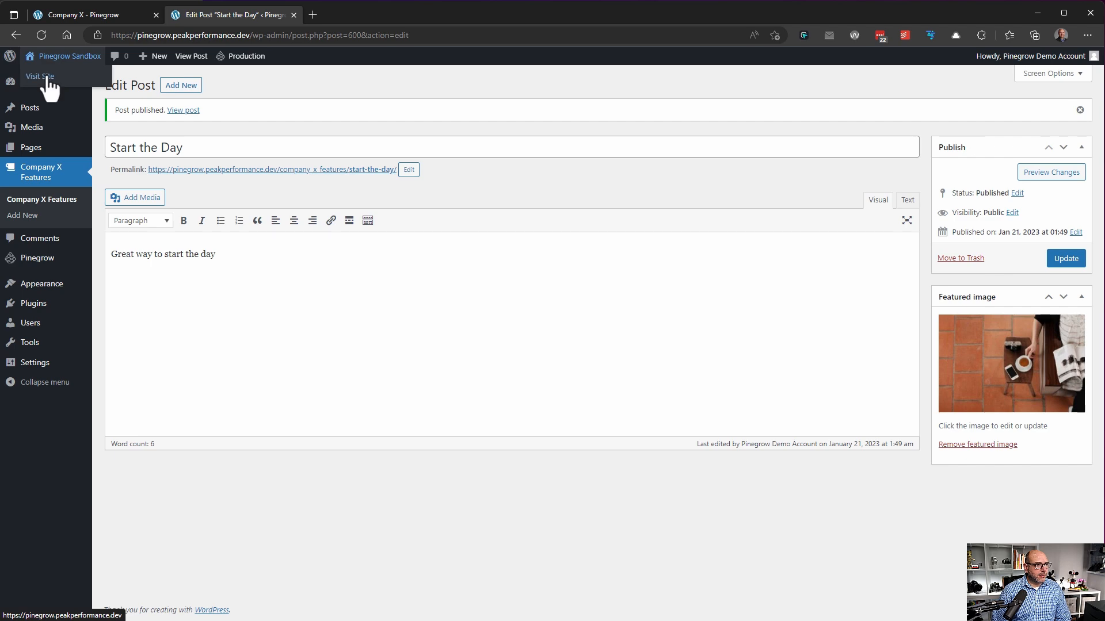
{"action": "left_click", "coordinate": [45, 77]}
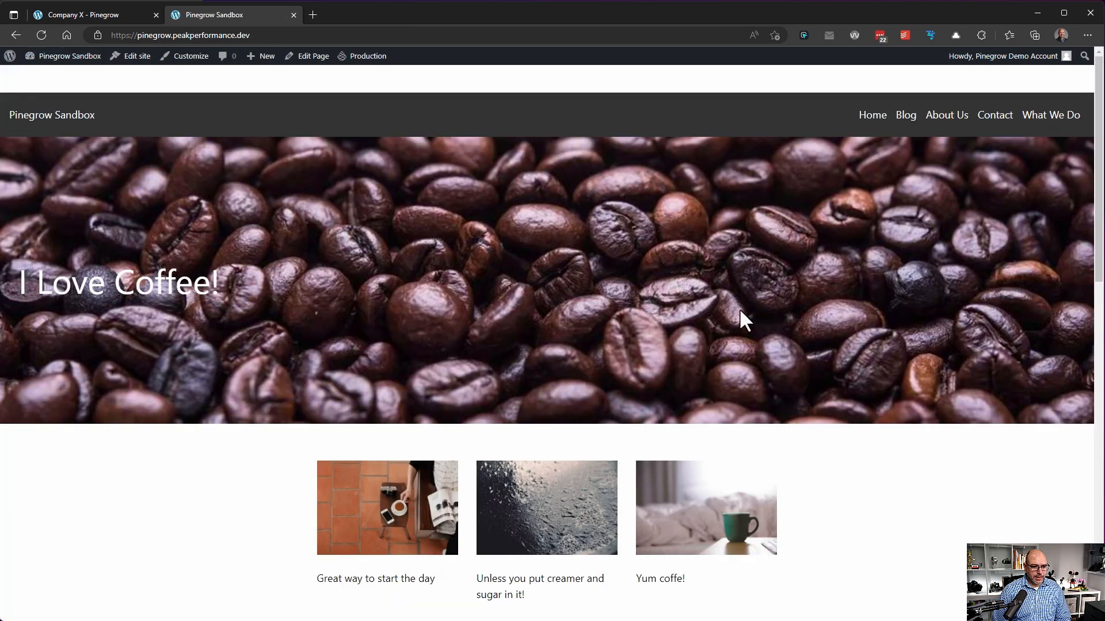
{"action": "scroll", "coordinate": [541, 213], "scroll_direction": "down", "scroll_amount": 3}
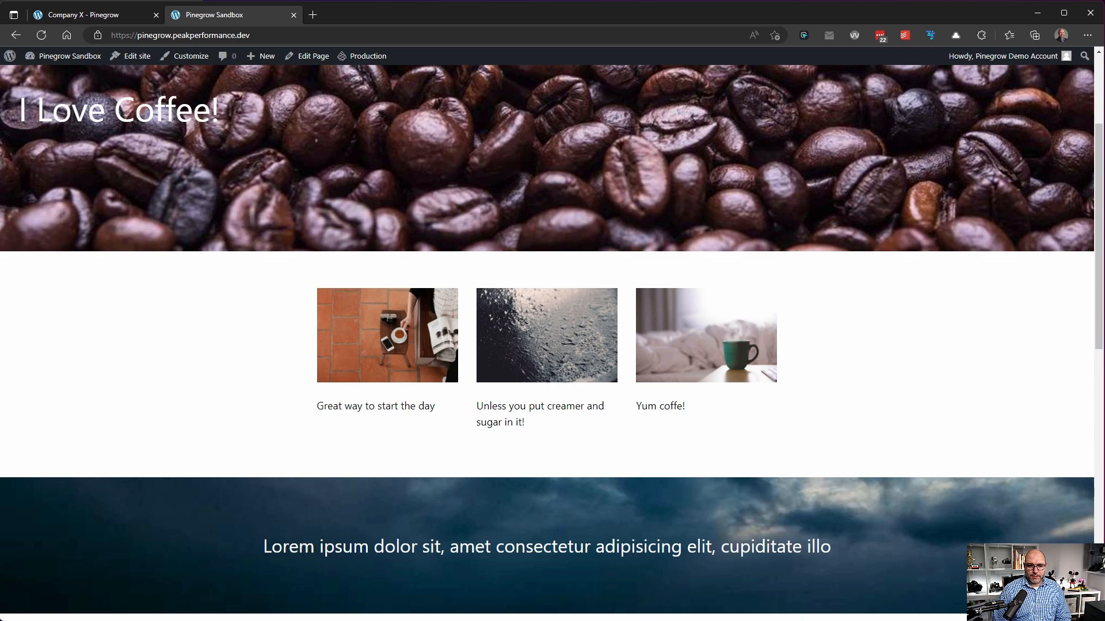
{"action": "scroll", "coordinate": [972, 368], "scroll_direction": "down", "scroll_amount": 4}
{"action": "scroll", "coordinate": [972, 368], "scroll_direction": "up", "scroll_amount": 1}
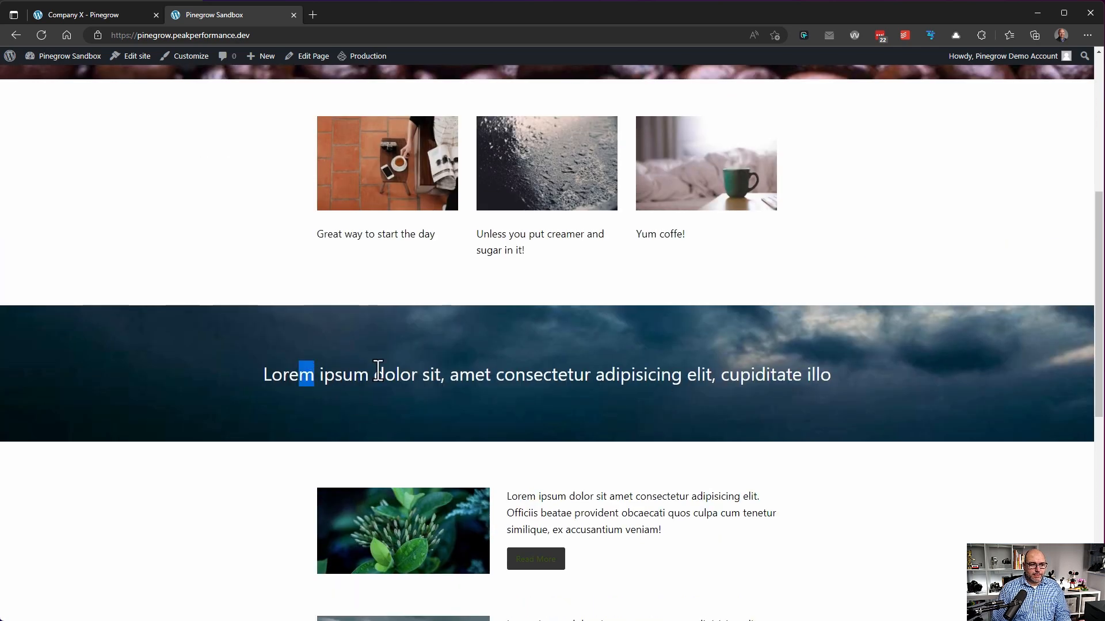
{"action": "left_click_drag", "start_coordinate": [378, 370], "coordinate": [830, 373]}
{"action": "left_click", "coordinate": [521, 374]}
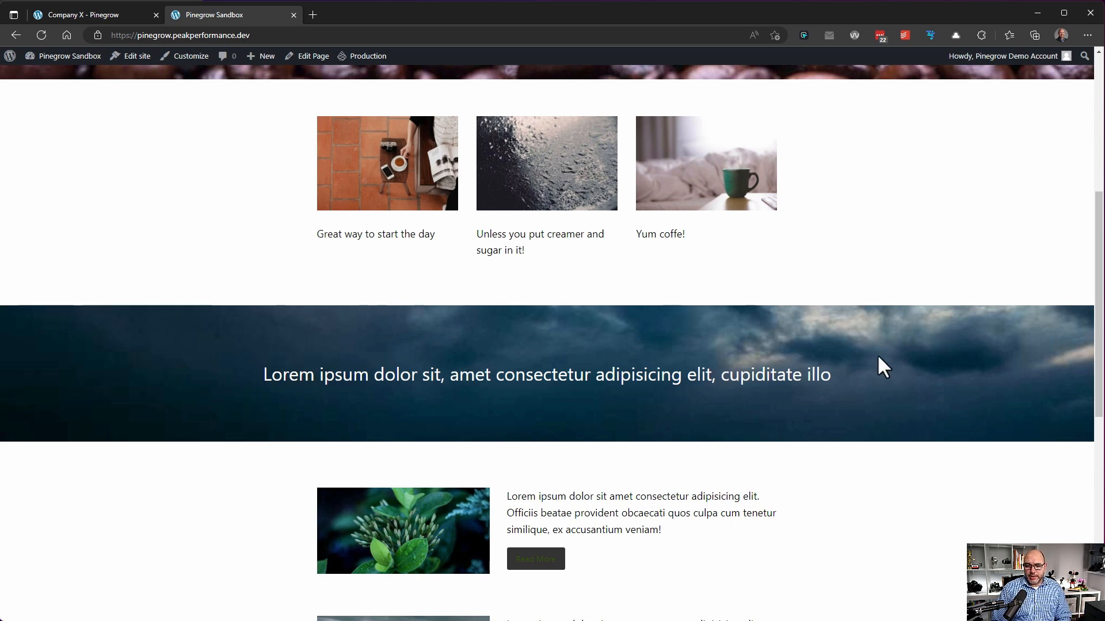
{"action": "scroll", "coordinate": [878, 363], "scroll_direction": "down", "scroll_amount": 5}
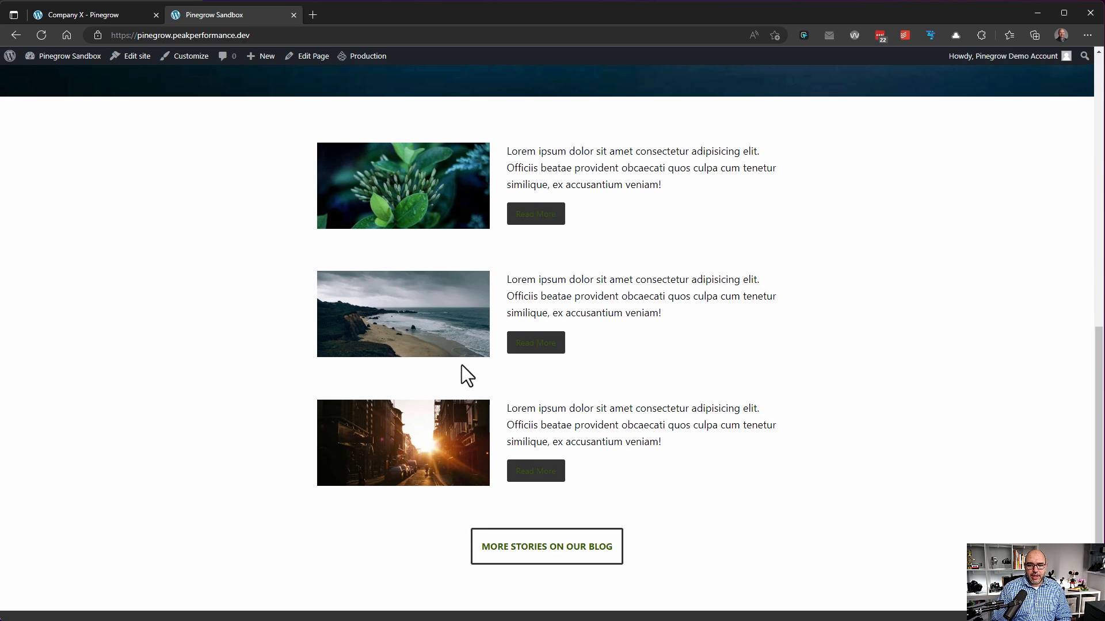
{"action": "scroll", "coordinate": [445, 321], "scroll_direction": "up", "scroll_amount": 1}
{"action": "scroll", "coordinate": [432, 310], "scroll_direction": "down", "scroll_amount": 1}
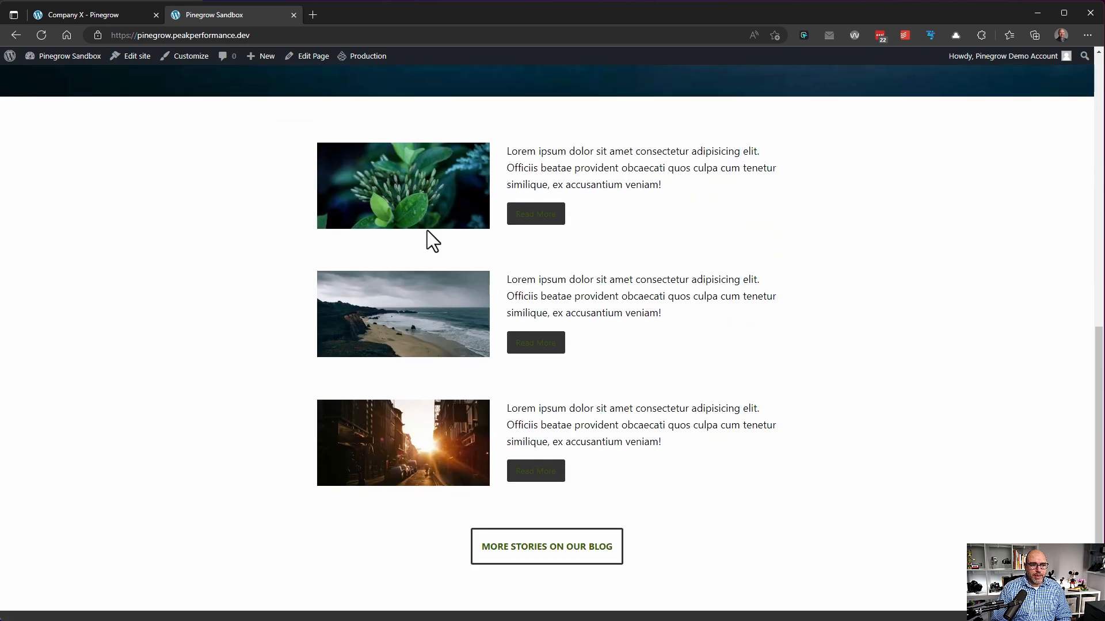
Switch back to the Pinegrow editor, expand the blog section in the element tree, and collapse the blog-image and blog-text divs inside its blog-grid
{"action": "left_click", "coordinate": [109, 15]}
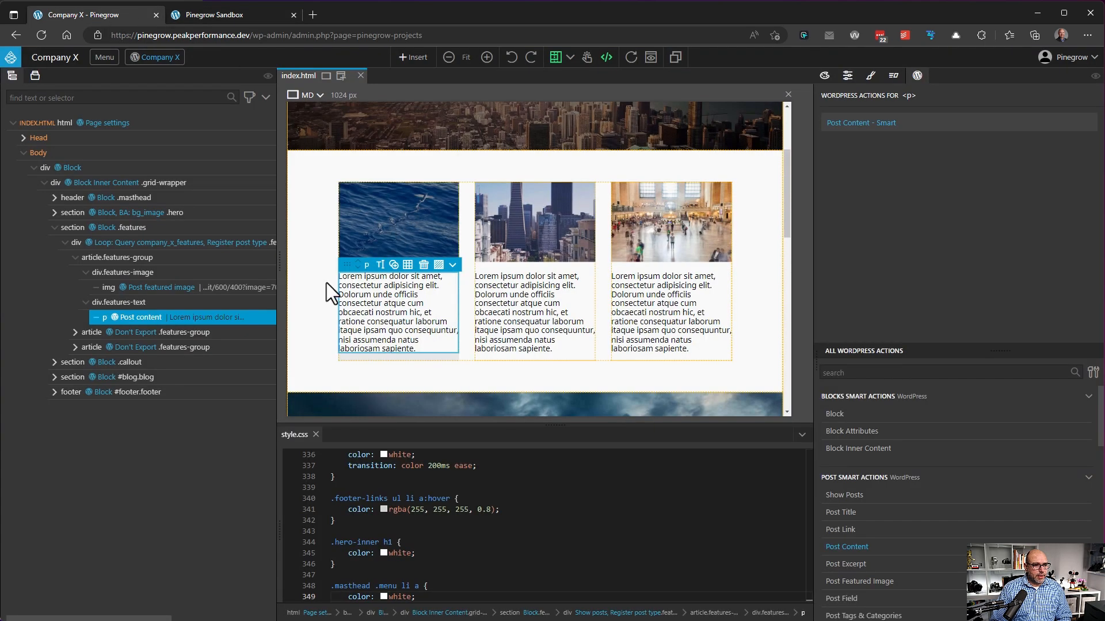
{"action": "left_click", "coordinate": [54, 228]}
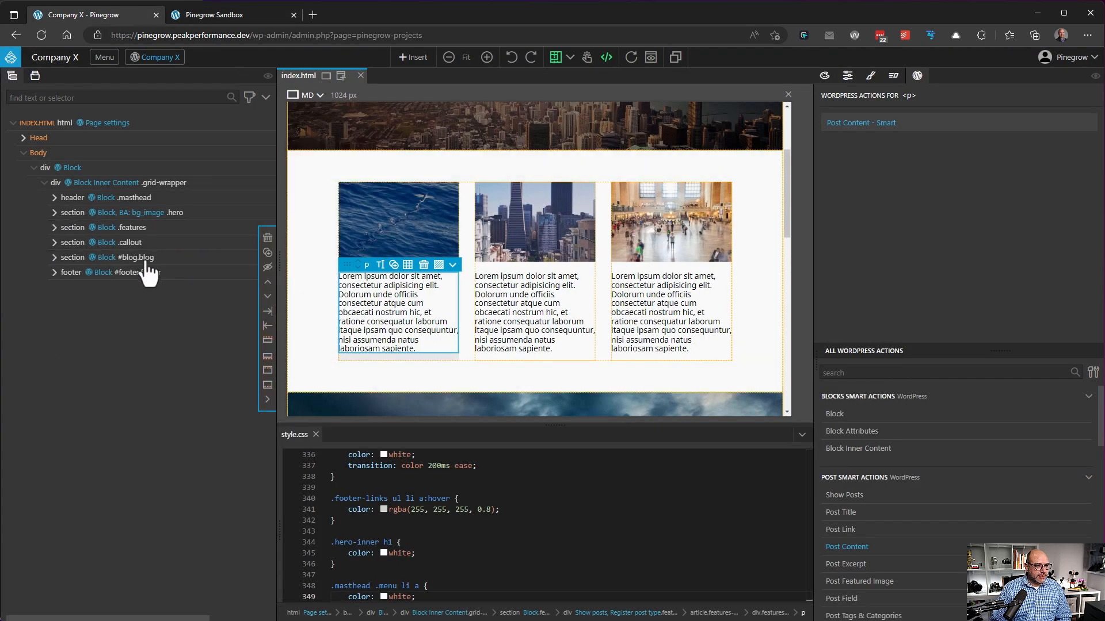
{"action": "left_click", "coordinate": [54, 257]}
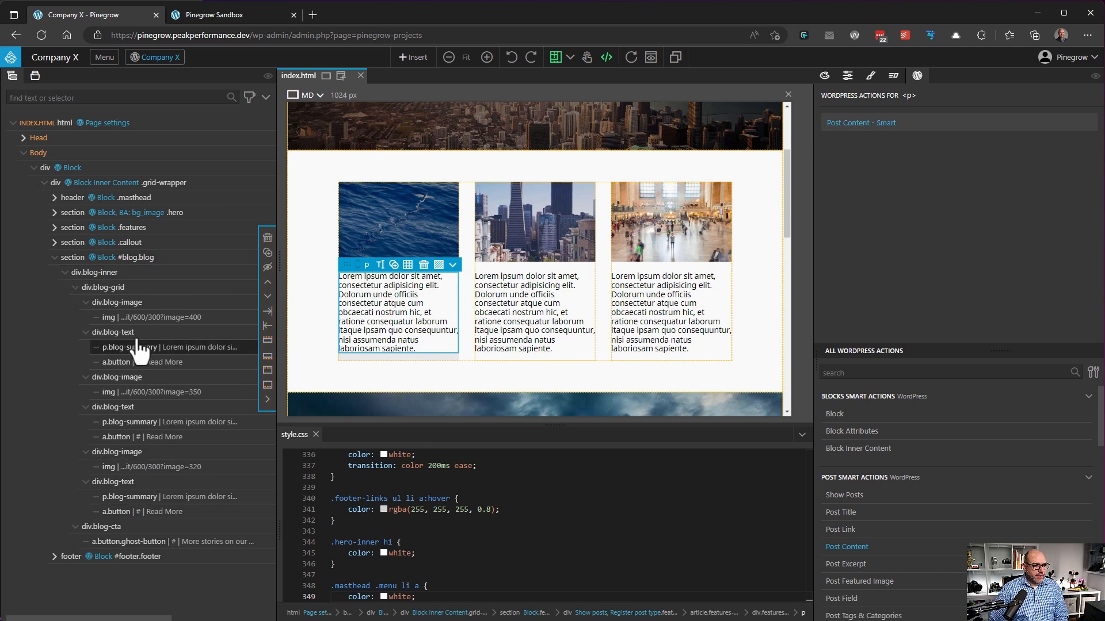
{"action": "left_click", "coordinate": [115, 273]}
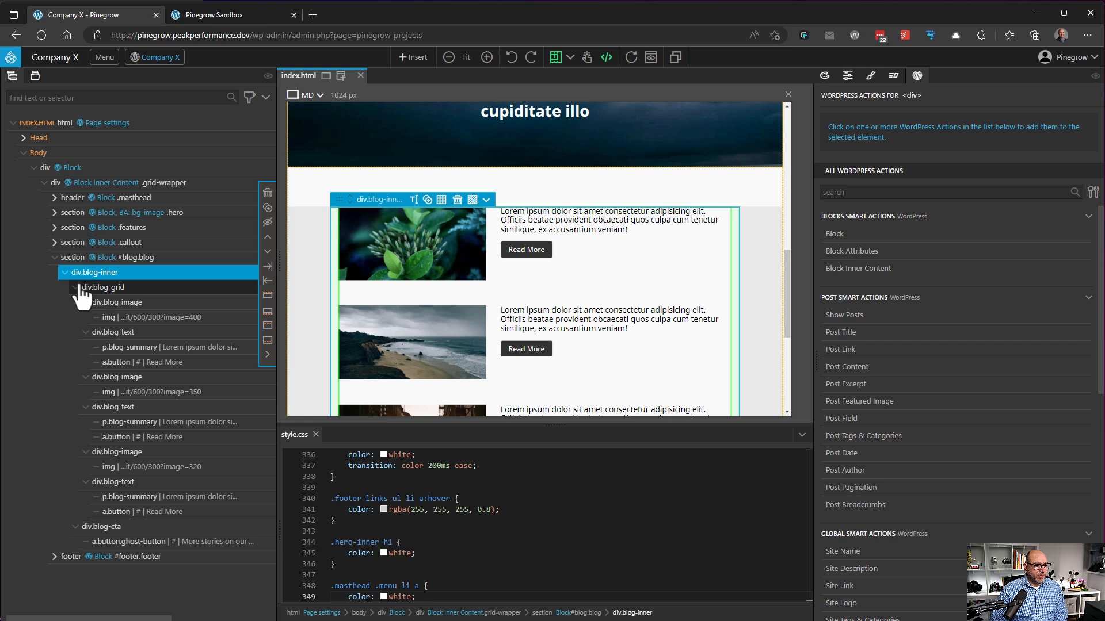
{"action": "left_click", "coordinate": [84, 289]}
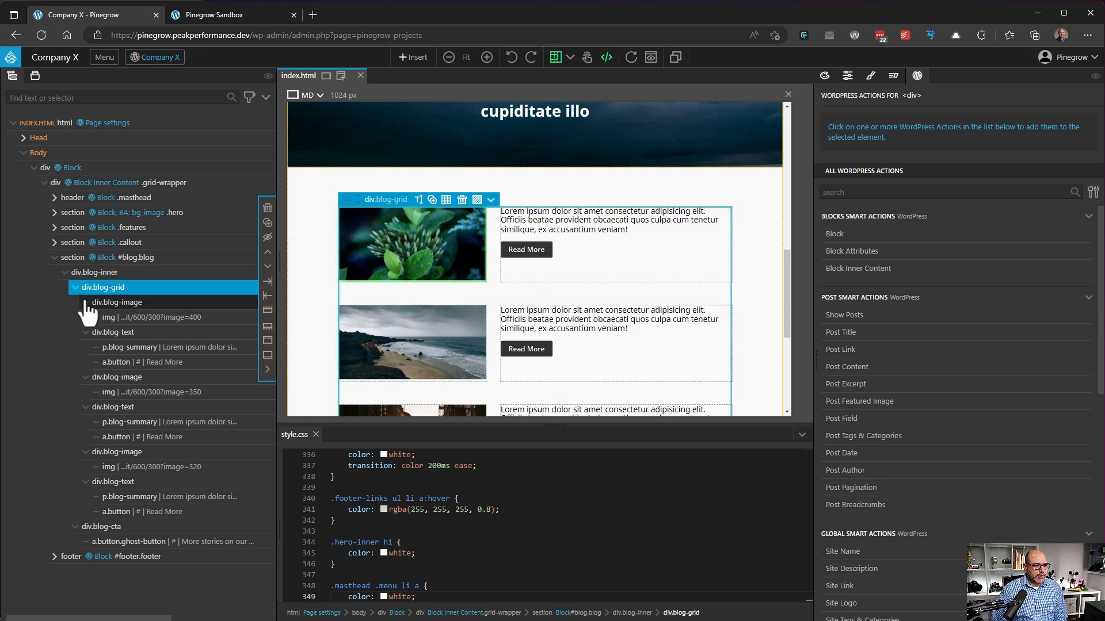
{"action": "left_click", "coordinate": [86, 303]}
{"action": "left_click", "coordinate": [85, 318]}
{"action": "left_click", "coordinate": [86, 333]}
{"action": "left_click", "coordinate": [85, 348]}
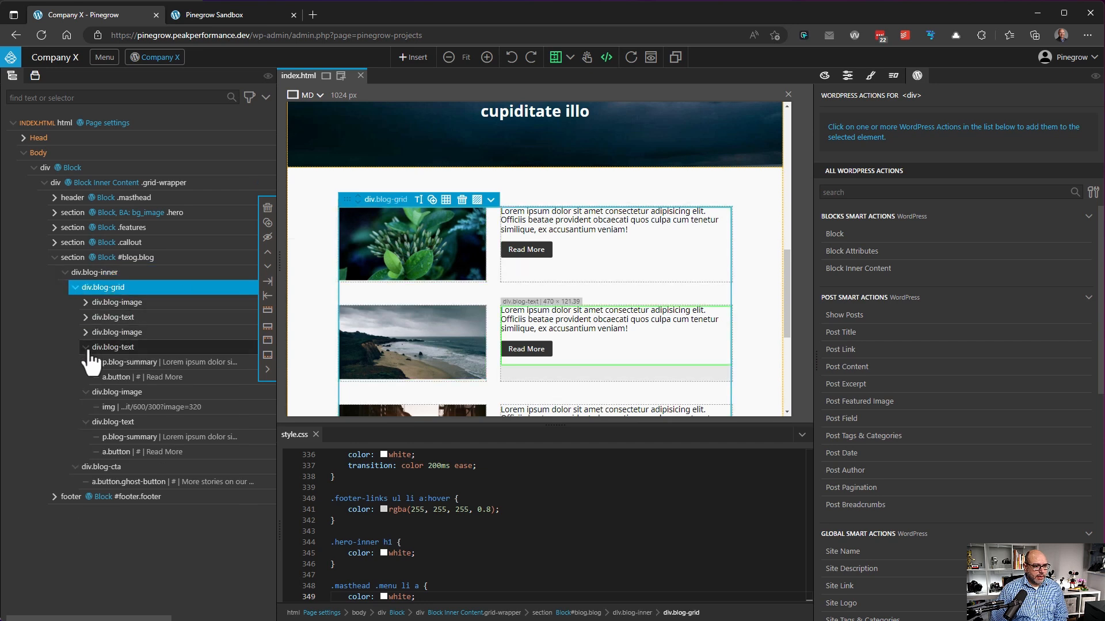
{"action": "left_click", "coordinate": [86, 363]}
{"action": "left_click", "coordinate": [85, 378]}
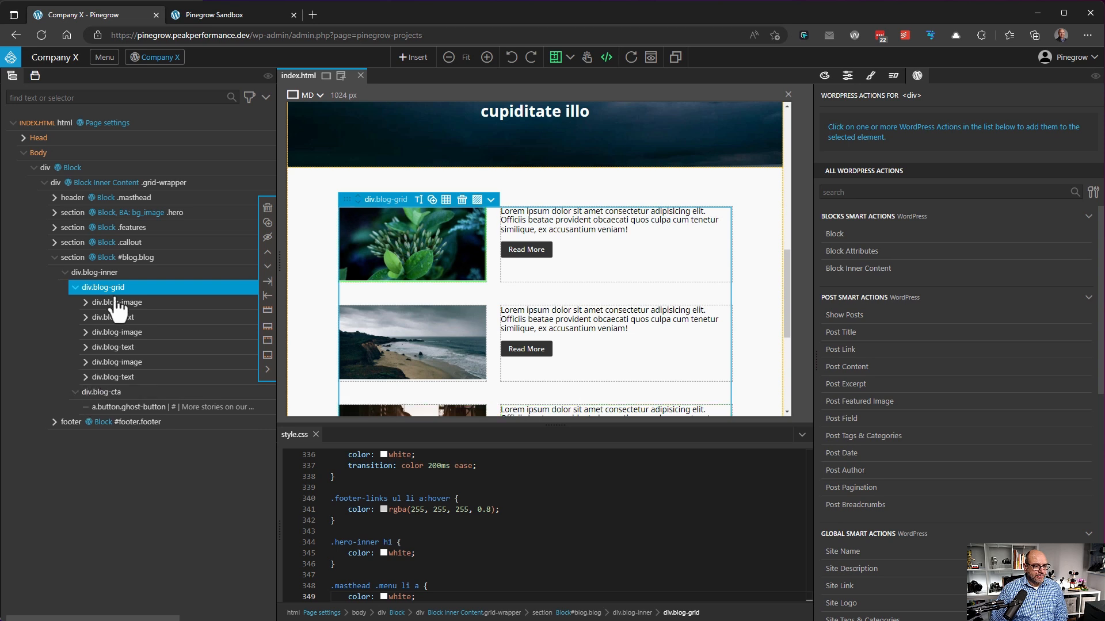
Delete the second and third pairs of blog-image and blog-text divs from the blog-grid, keeping only the first pair
{"action": "scroll", "coordinate": [520, 259], "scroll_direction": "down", "scroll_amount": 1}
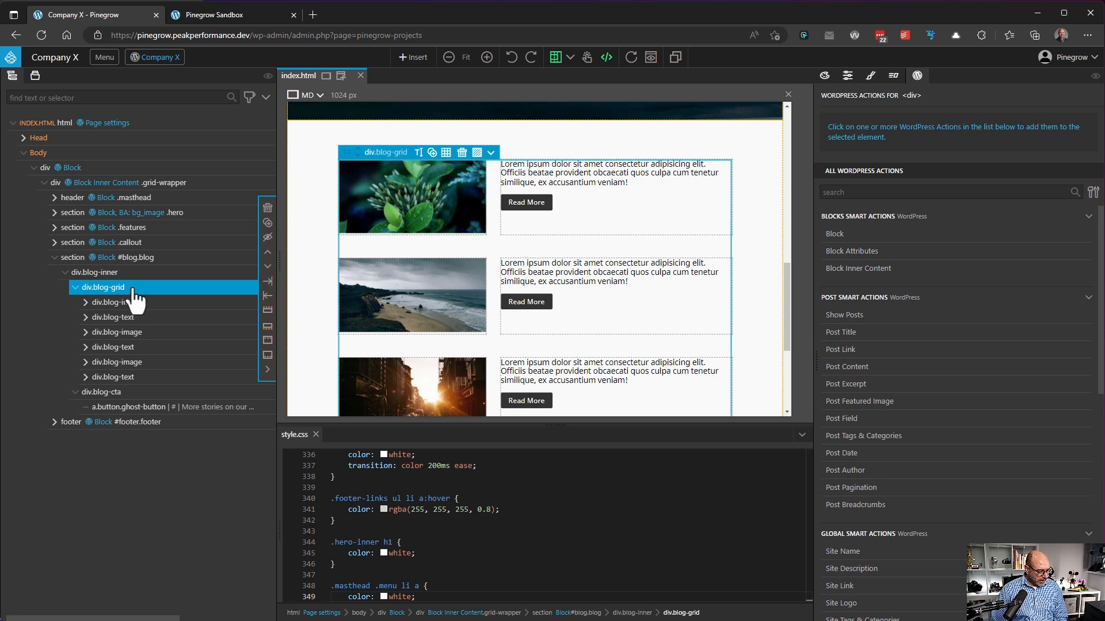
{"action": "left_click", "coordinate": [135, 333]}
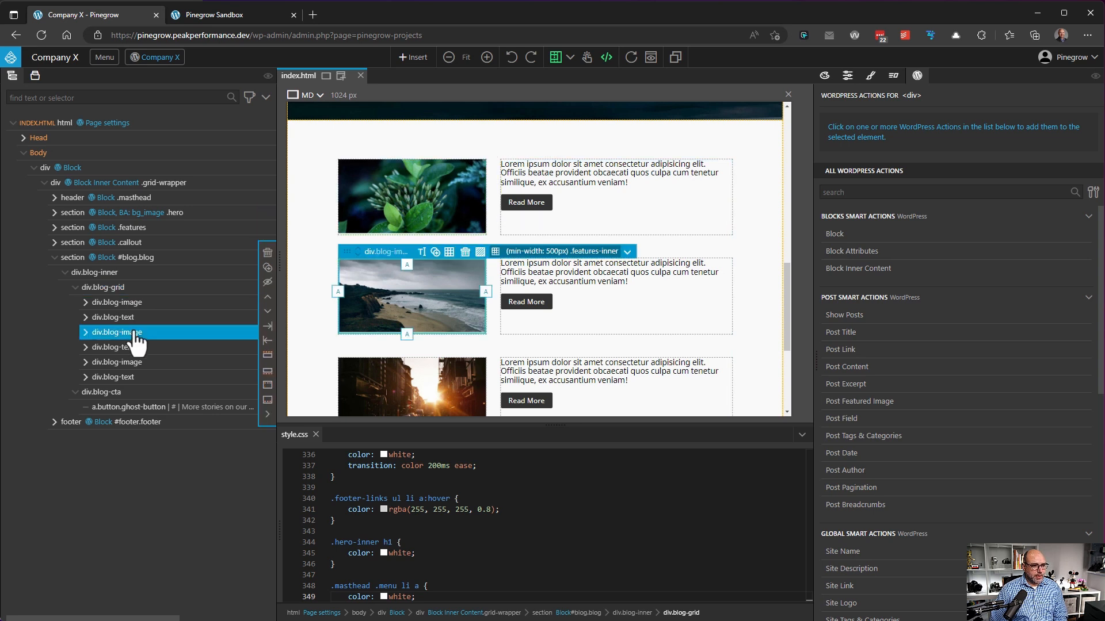
{"action": "left_click", "coordinate": [134, 378], "text": "shift"}
{"action": "left_click", "coordinate": [268, 299]}
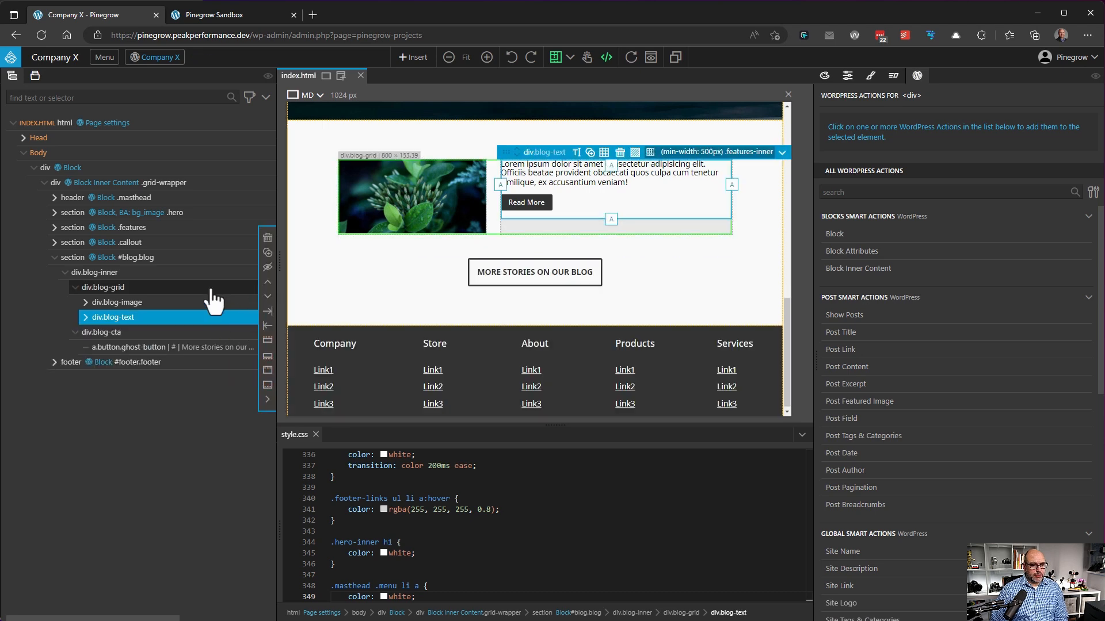
Add the Show Posts action to the blog-grid div, with loop type custom query and post type post
{"action": "left_click", "coordinate": [198, 288]}
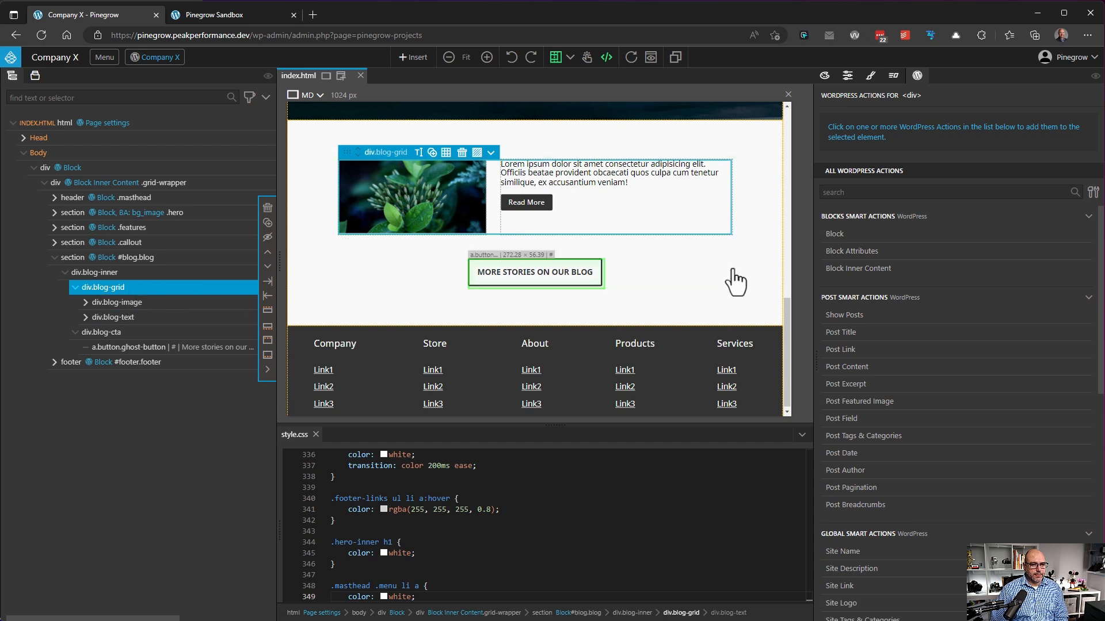
{"action": "left_click", "coordinate": [858, 317]}
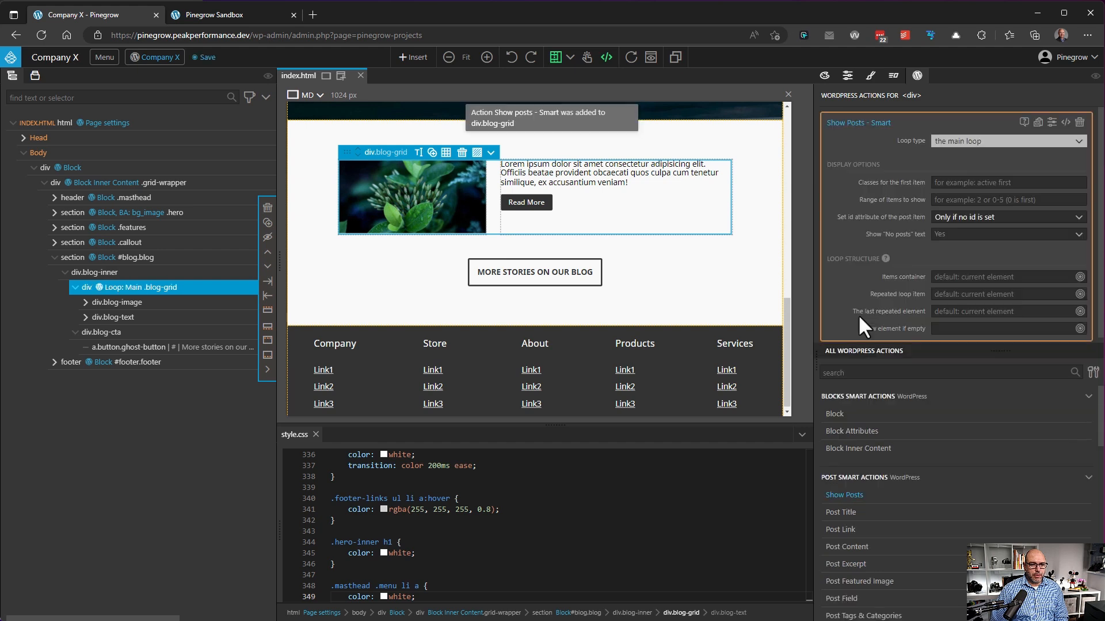
{"action": "left_click", "coordinate": [991, 142]}
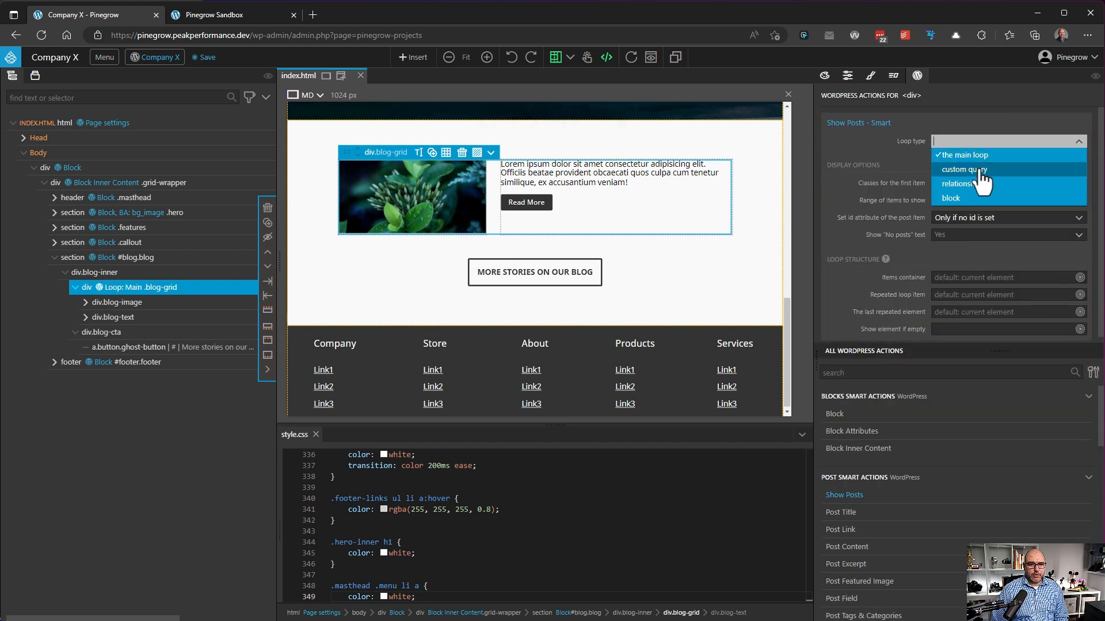
{"action": "left_click", "coordinate": [983, 177]}
{"action": "left_click", "coordinate": [983, 183]}
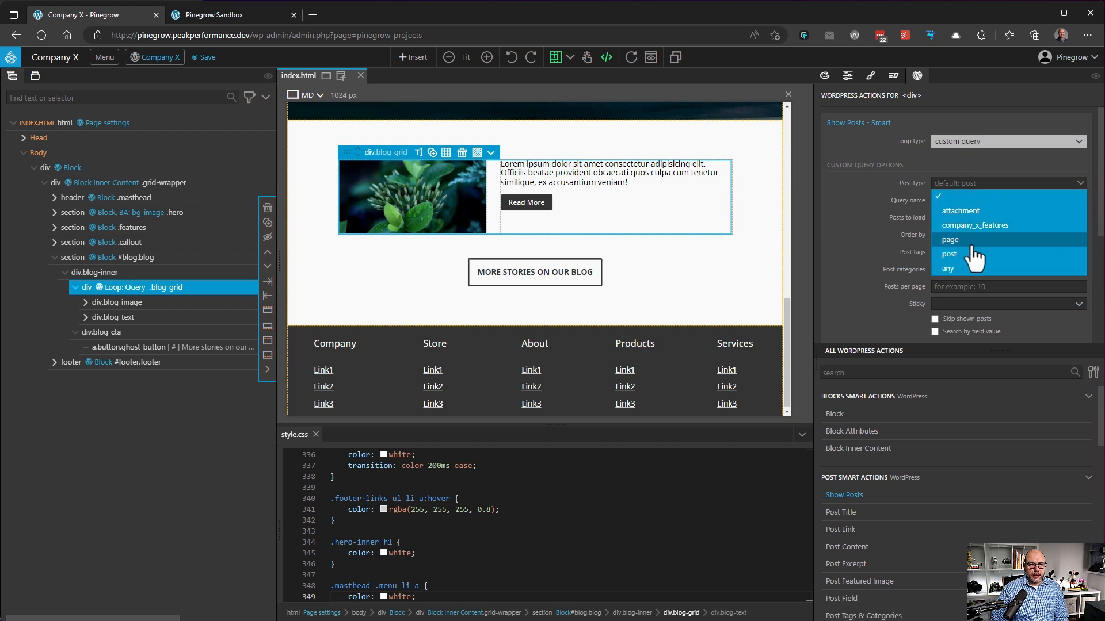
{"action": "left_click", "coordinate": [972, 253]}
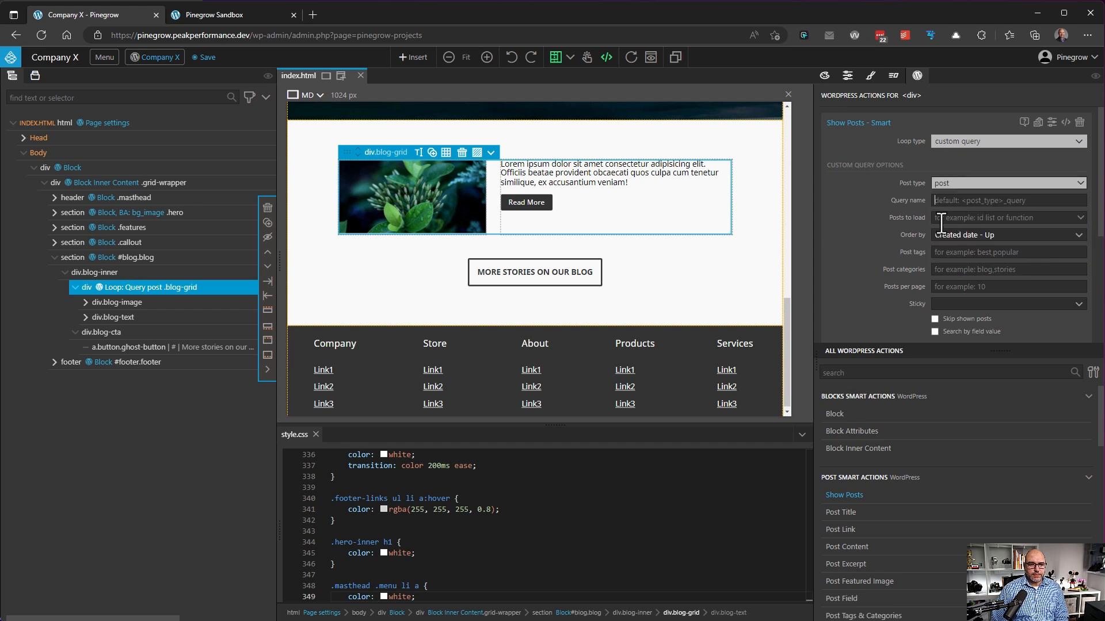
Order the blog-grid's post query by Created date - Down and limit it to 5 posts per page
{"action": "left_click", "coordinate": [969, 236]}
{"action": "left_click", "coordinate": [989, 264]}
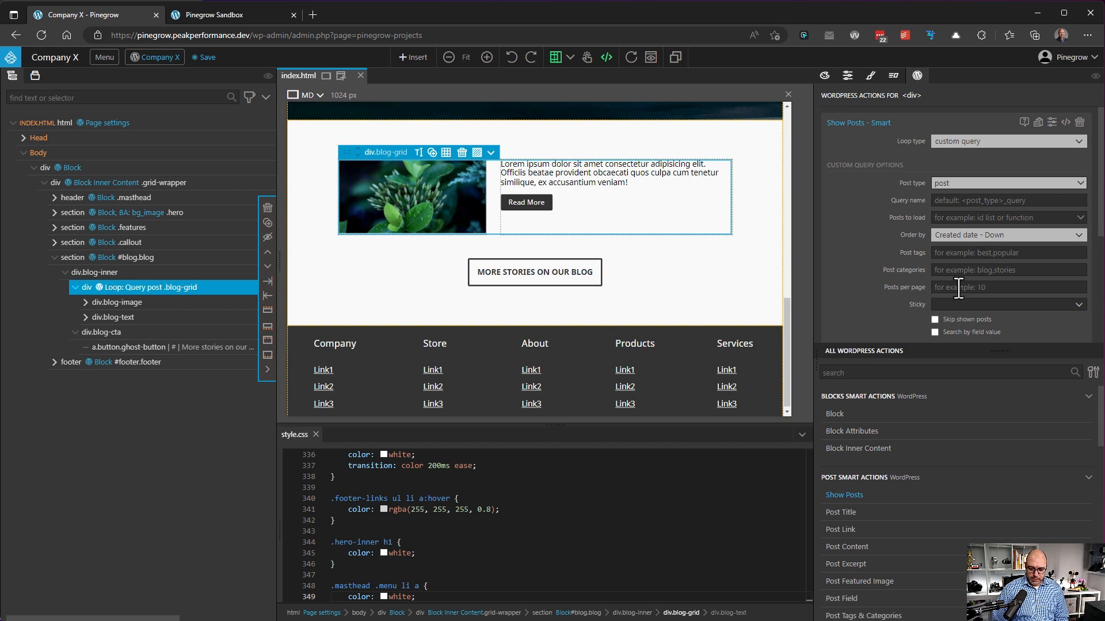
{"action": "type", "text": "5"}
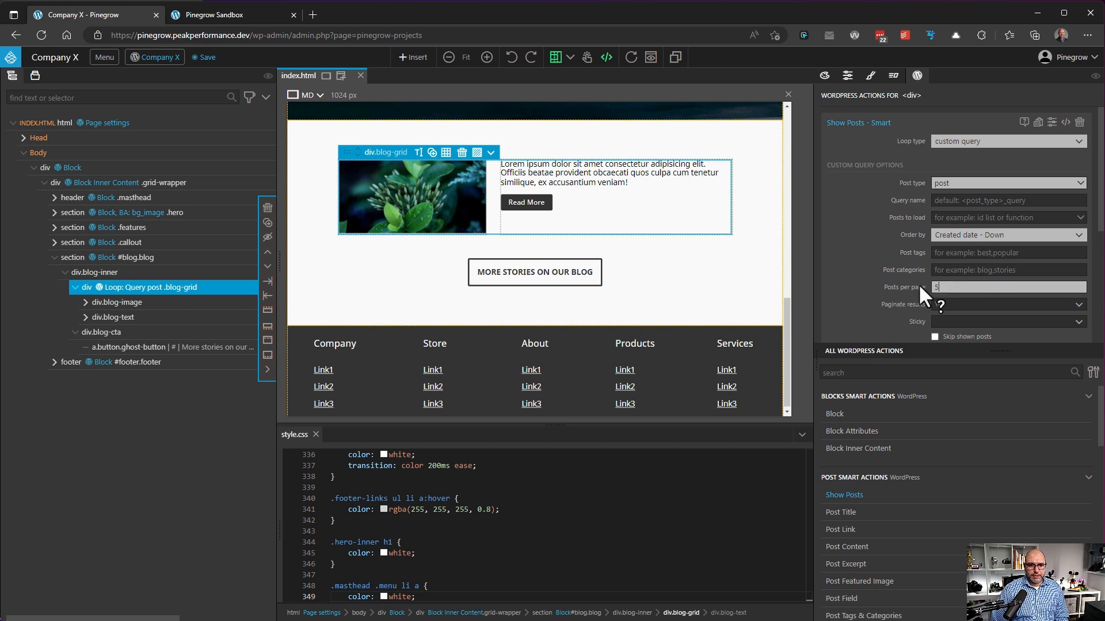
{"action": "scroll", "coordinate": [909, 258], "scroll_direction": "down", "scroll_amount": 1}
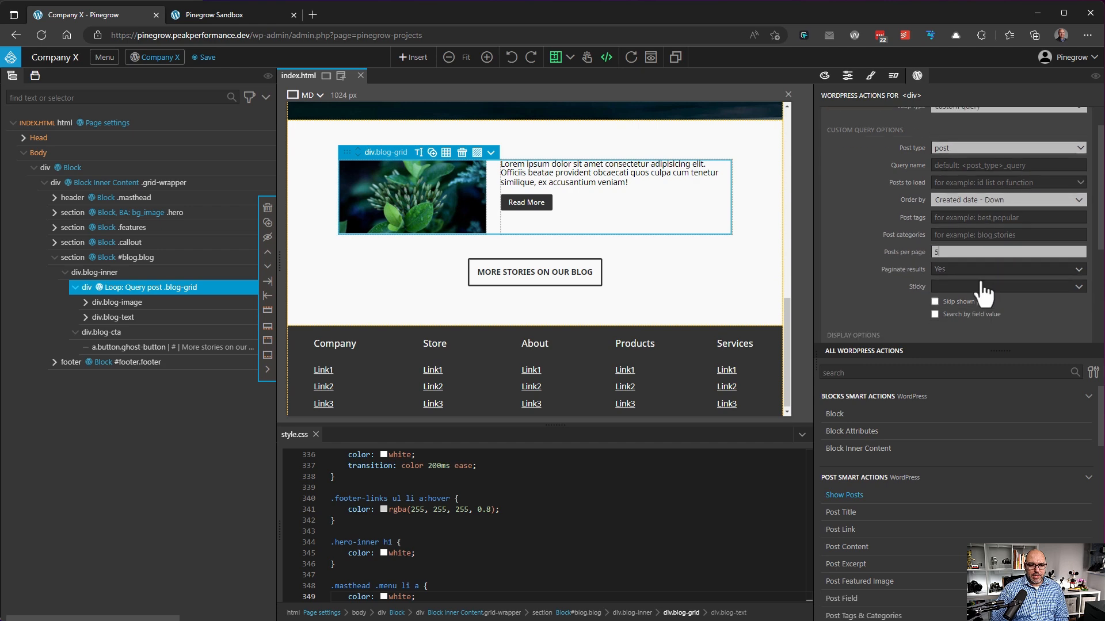
{"action": "scroll", "coordinate": [1071, 259], "scroll_direction": "down", "scroll_amount": 3}
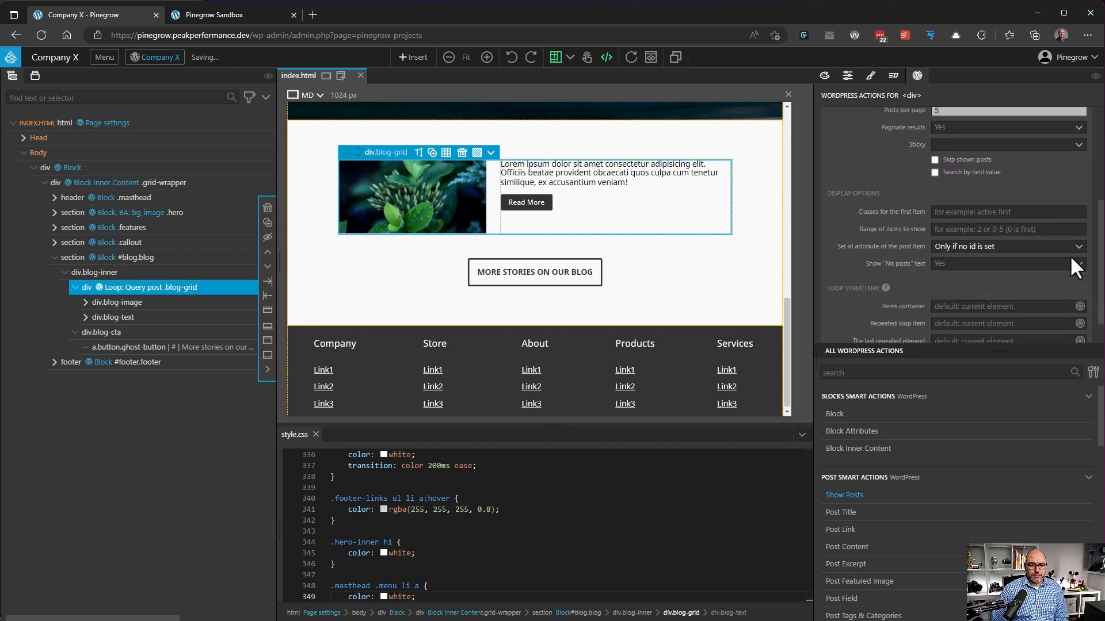
{"action": "scroll", "coordinate": [1072, 259], "scroll_direction": "down", "scroll_amount": 1}
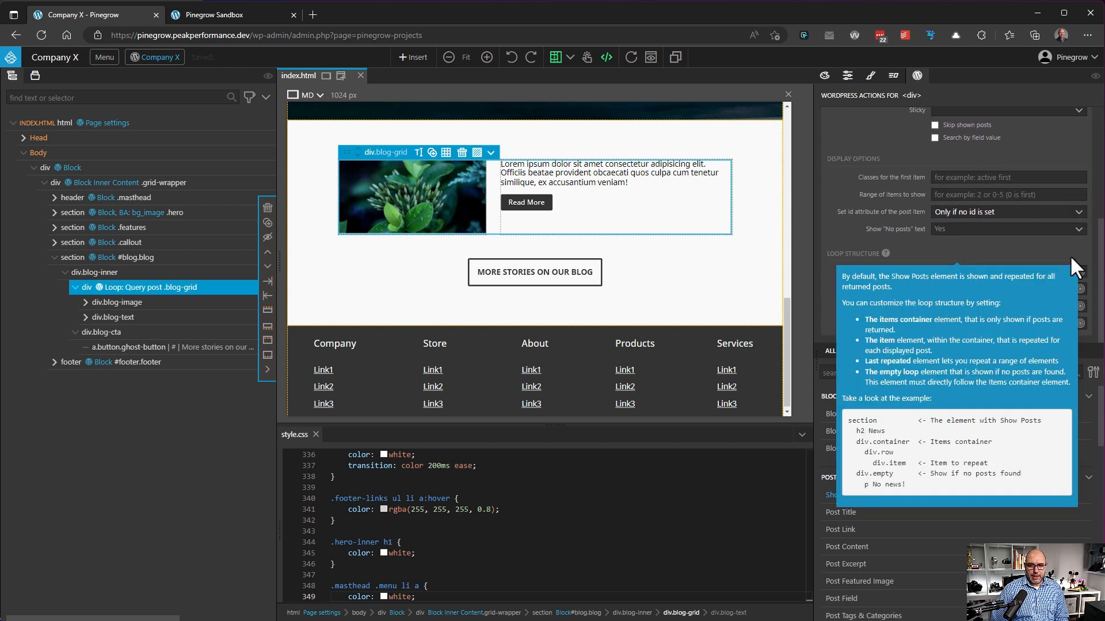
{"action": "scroll", "coordinate": [1051, 228], "scroll_direction": "up", "scroll_amount": 3}
{"action": "scroll", "coordinate": [1050, 229], "scroll_direction": "down", "scroll_amount": 3}
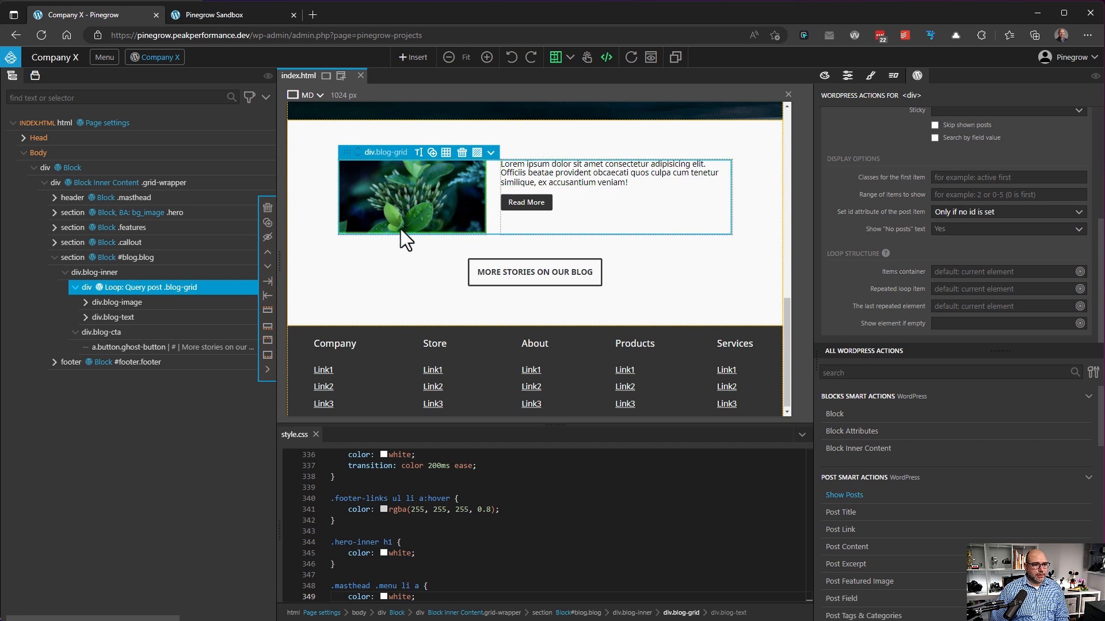
Add the Post Featured Image action to the image inside the blog-image div
{"action": "left_click", "coordinate": [86, 302]}
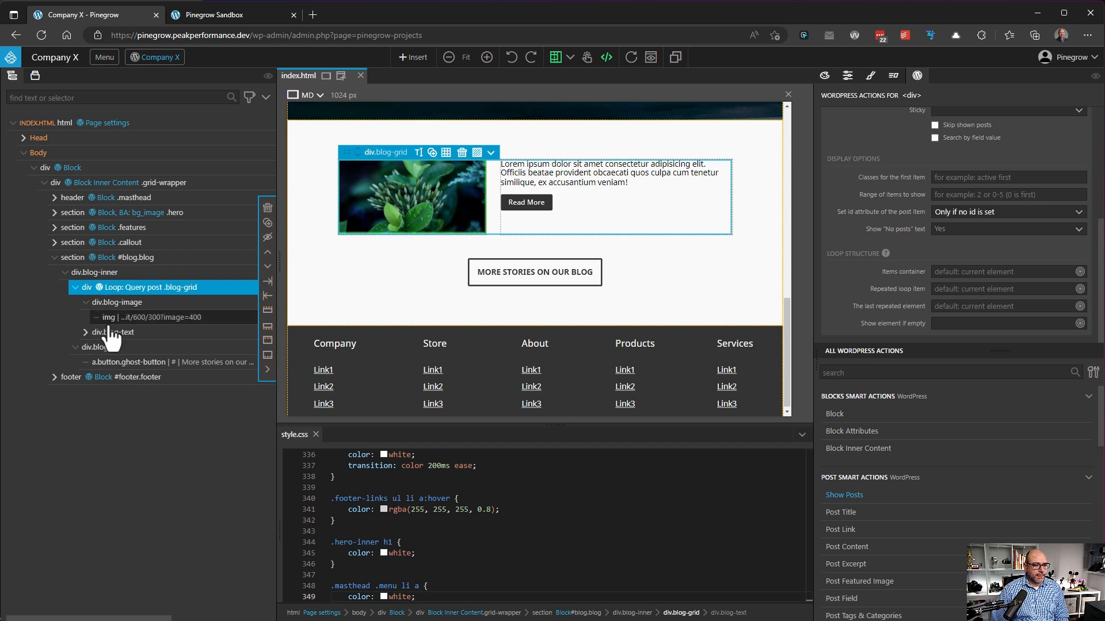
{"action": "left_click", "coordinate": [173, 318]}
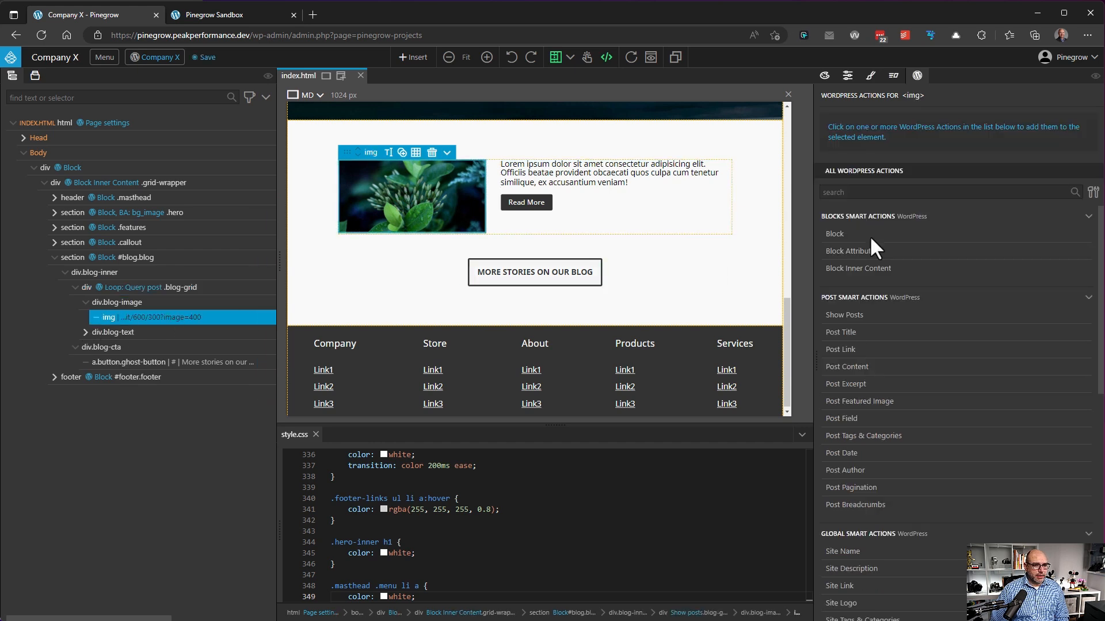
{"action": "left_click", "coordinate": [870, 403]}
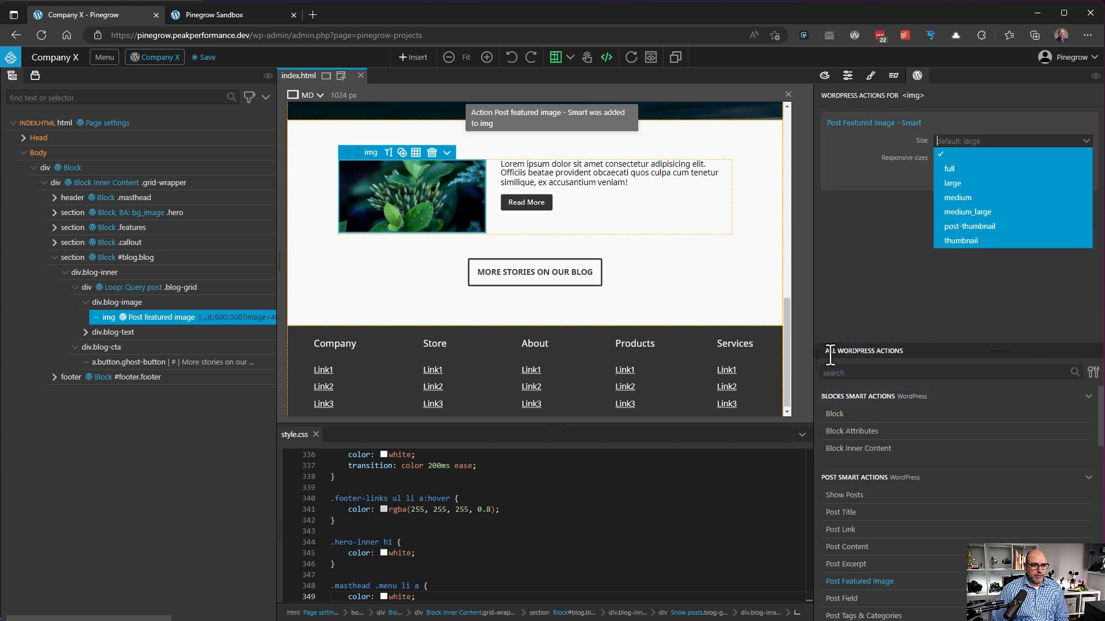
Add the Post Excerpt action to the blog-summary paragraph and the Post Link action to the Read More button
{"action": "left_click", "coordinate": [86, 332]}
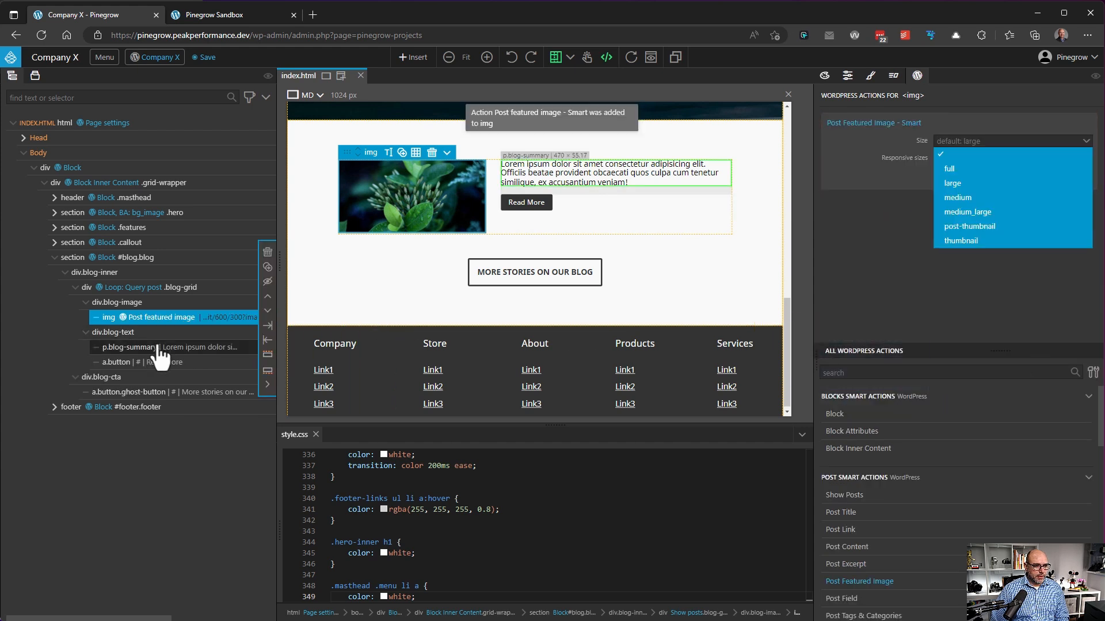
{"action": "left_click", "coordinate": [189, 351]}
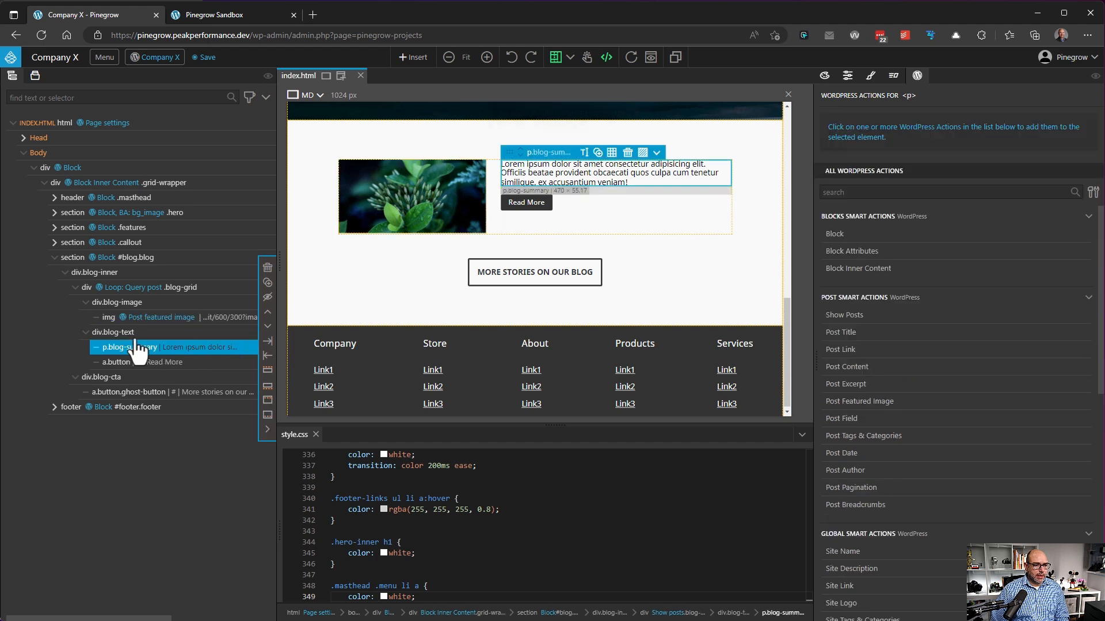
{"action": "left_click", "coordinate": [857, 385]}
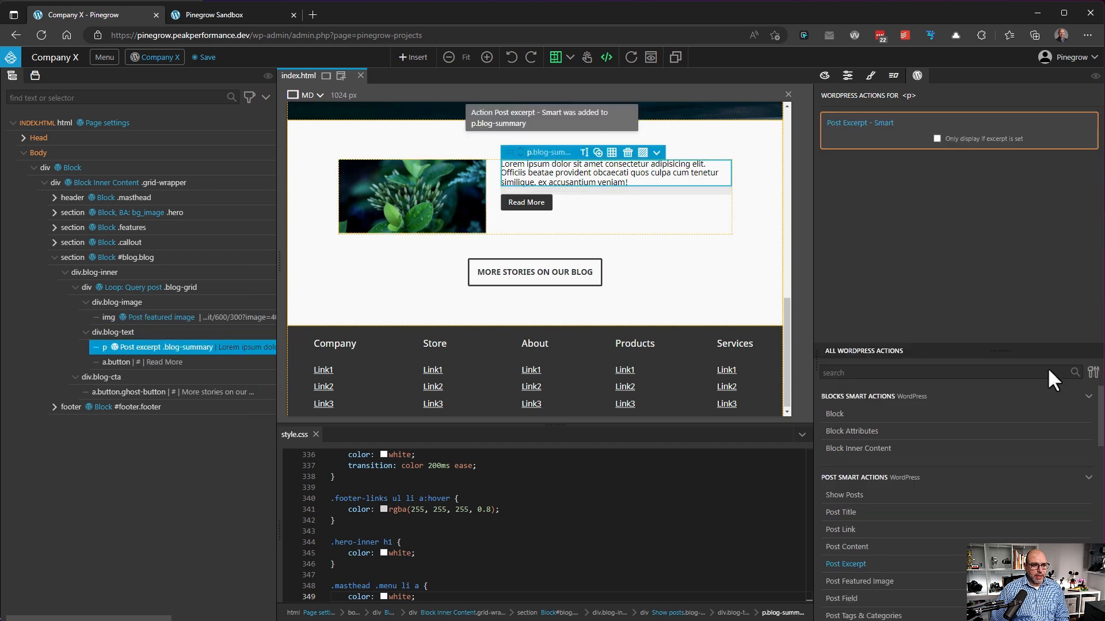
{"action": "left_click", "coordinate": [164, 367]}
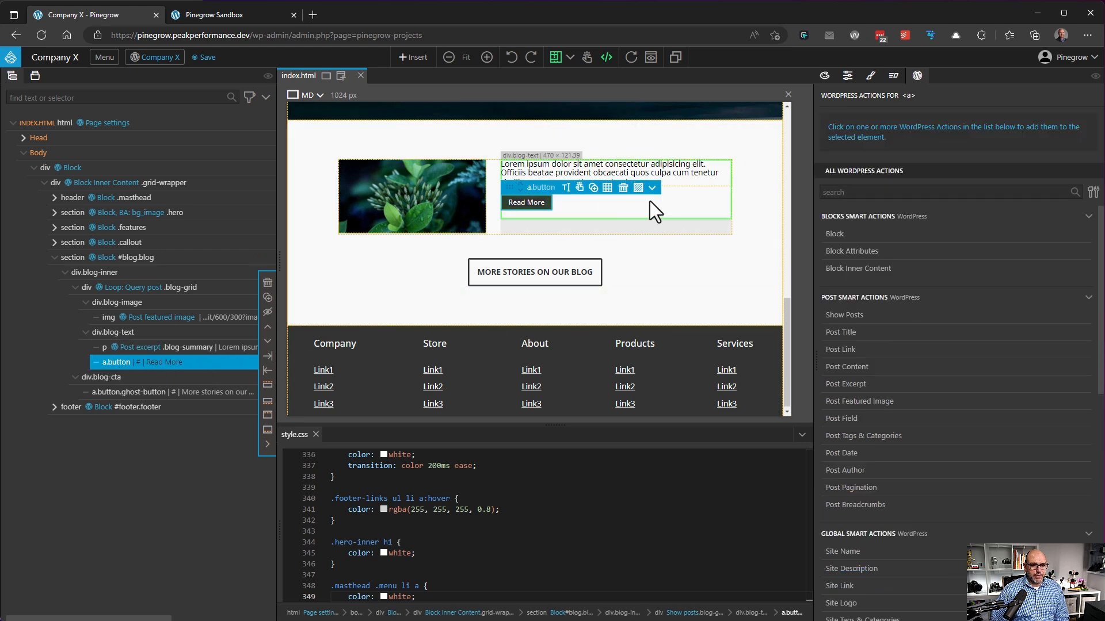
{"action": "left_click", "coordinate": [851, 350]}
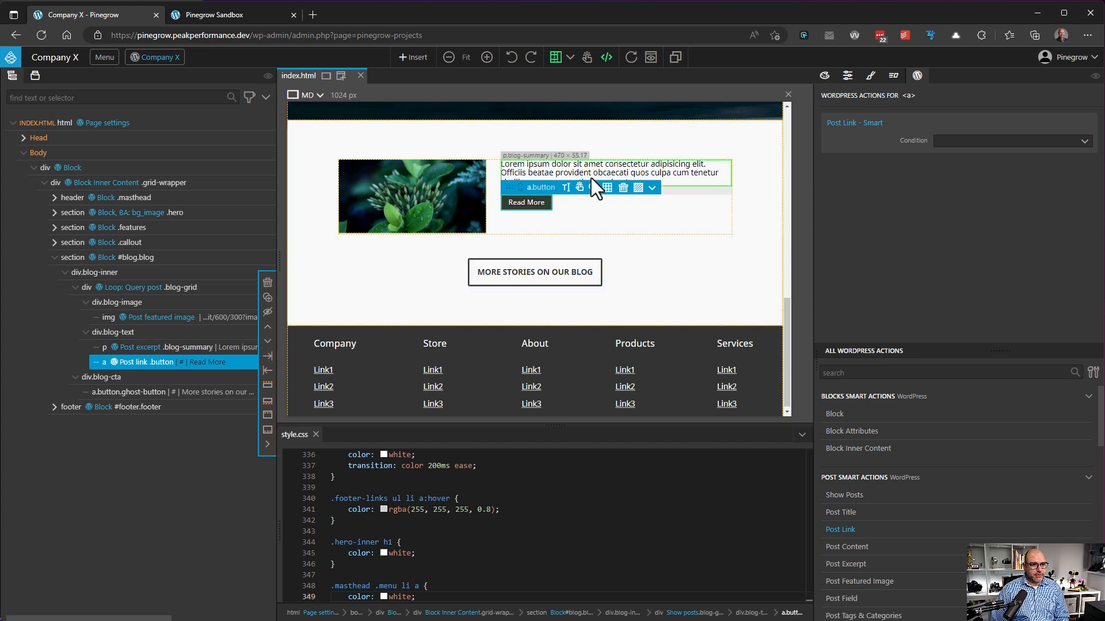
Insert an h2 heading above the summary paragraph in the blog-text div and add the Post Title action to it
{"action": "left_click", "coordinate": [124, 333]}
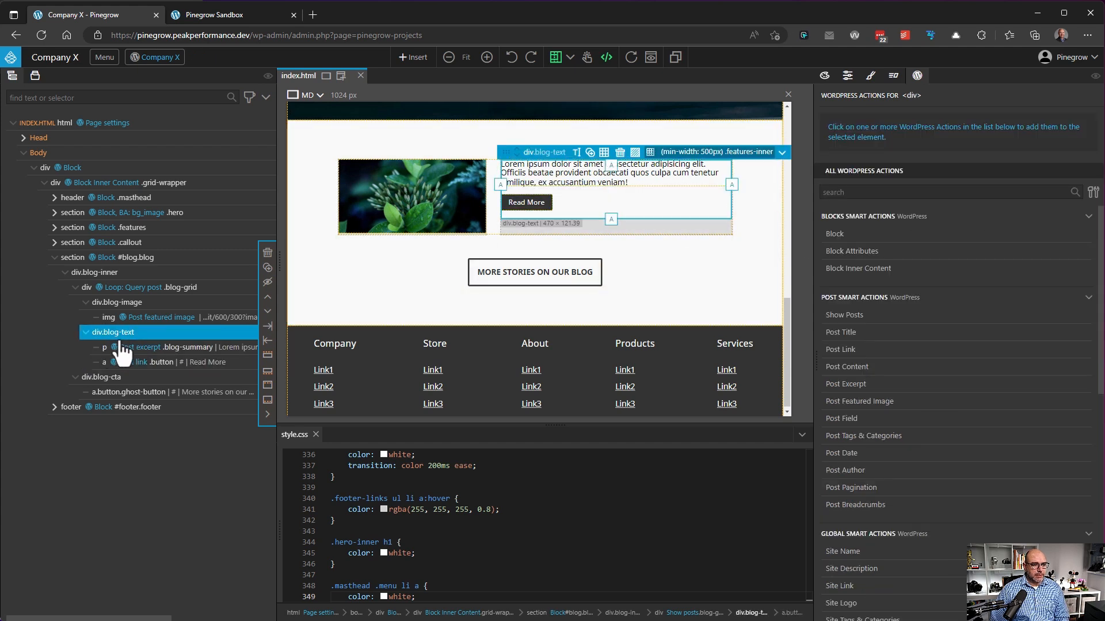
{"action": "left_click", "coordinate": [409, 58]}
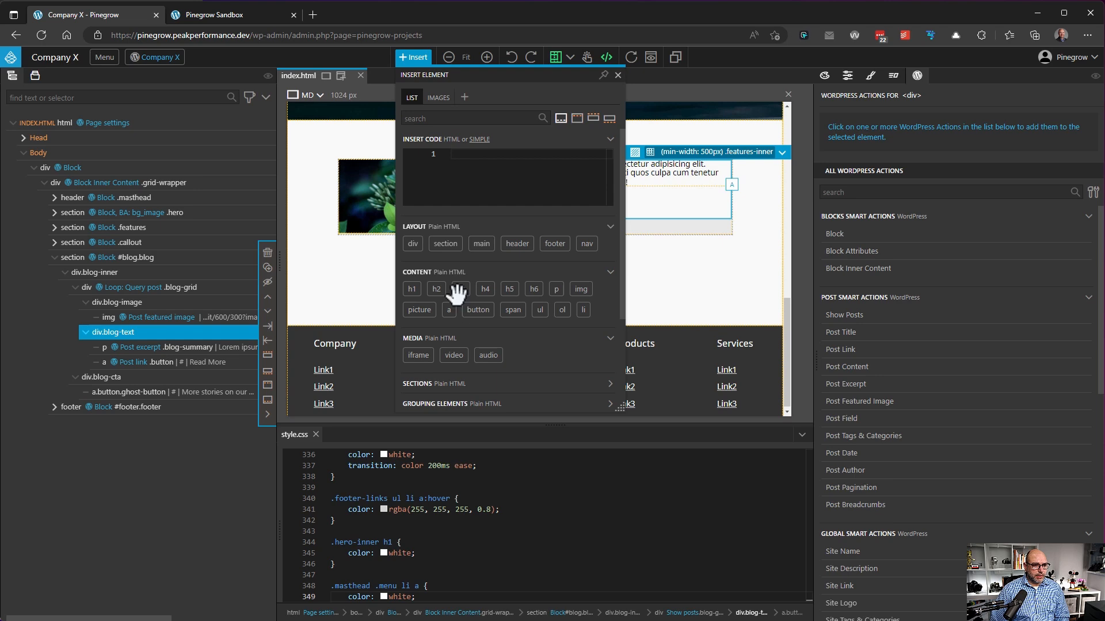
{"action": "left_click_drag", "start_coordinate": [437, 291], "coordinate": [172, 350]}
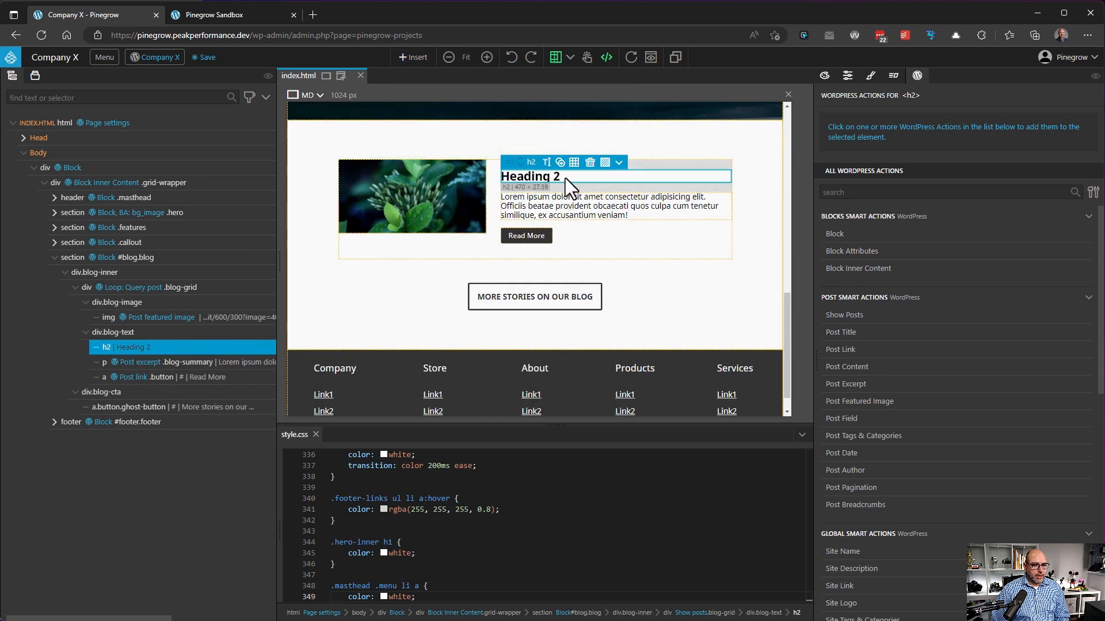
{"action": "left_click", "coordinate": [860, 333]}
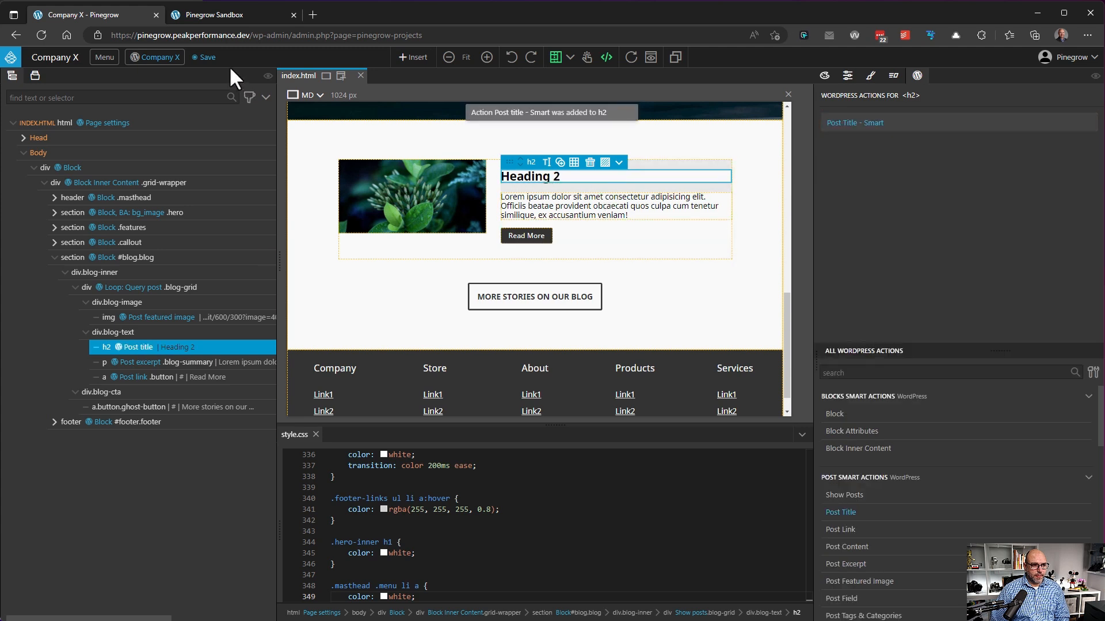
Save the page and export the Company X plugin
{"action": "left_click", "coordinate": [205, 57]}
{"action": "left_click", "coordinate": [160, 61]}
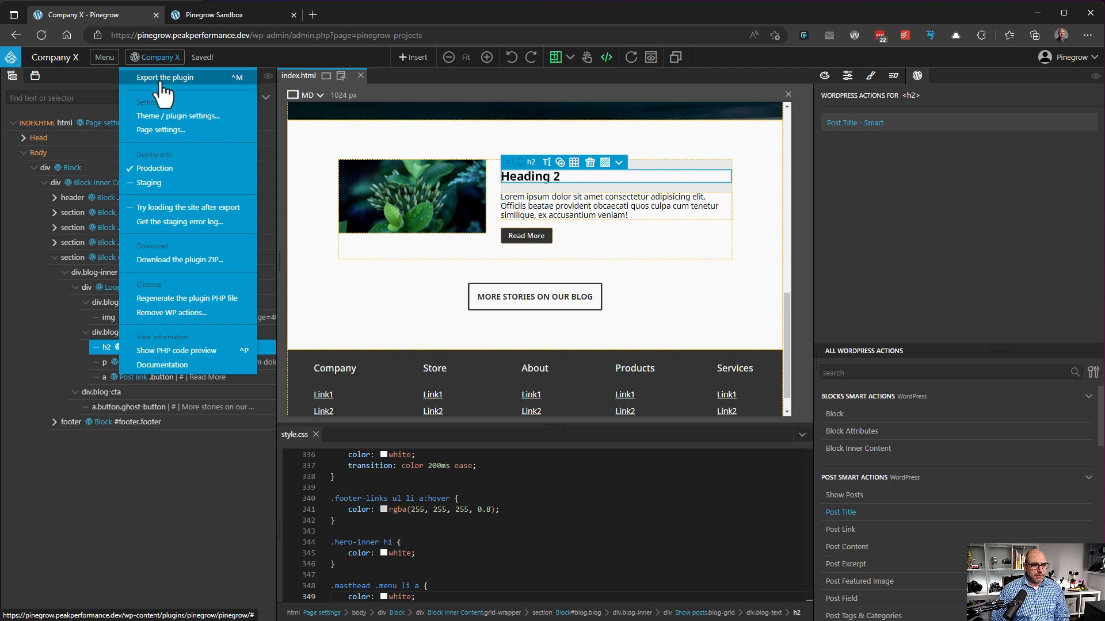
{"action": "left_click", "coordinate": [167, 82]}
Reload the live site's home page and examine the blog section's post images, titles, excerpts and Read More buttons
{"action": "left_click", "coordinate": [227, 14]}
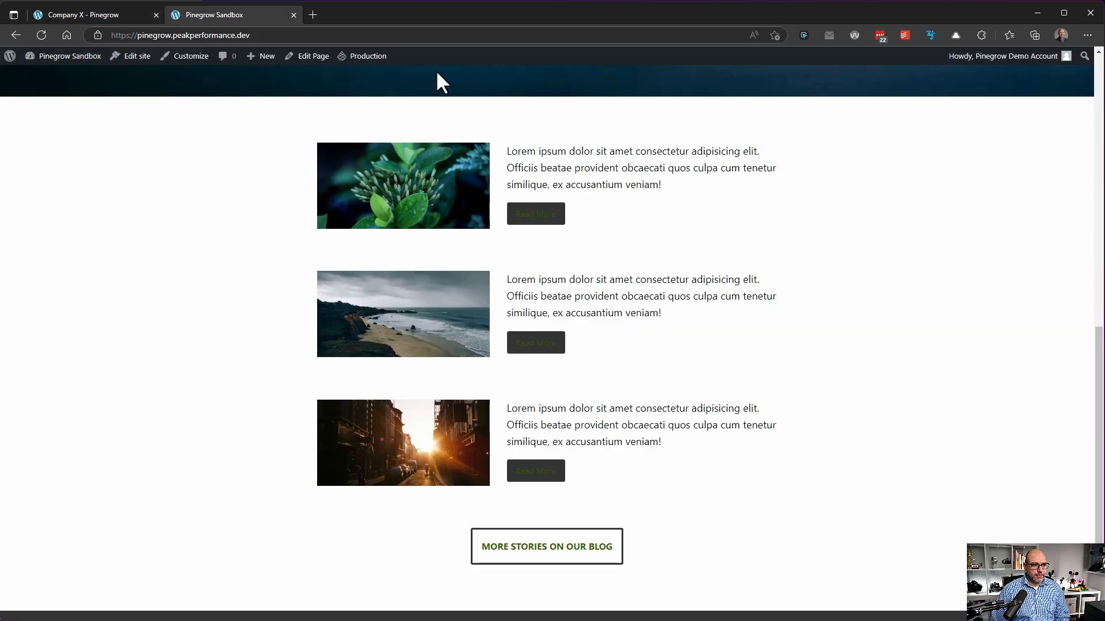
{"action": "left_click", "coordinate": [41, 35]}
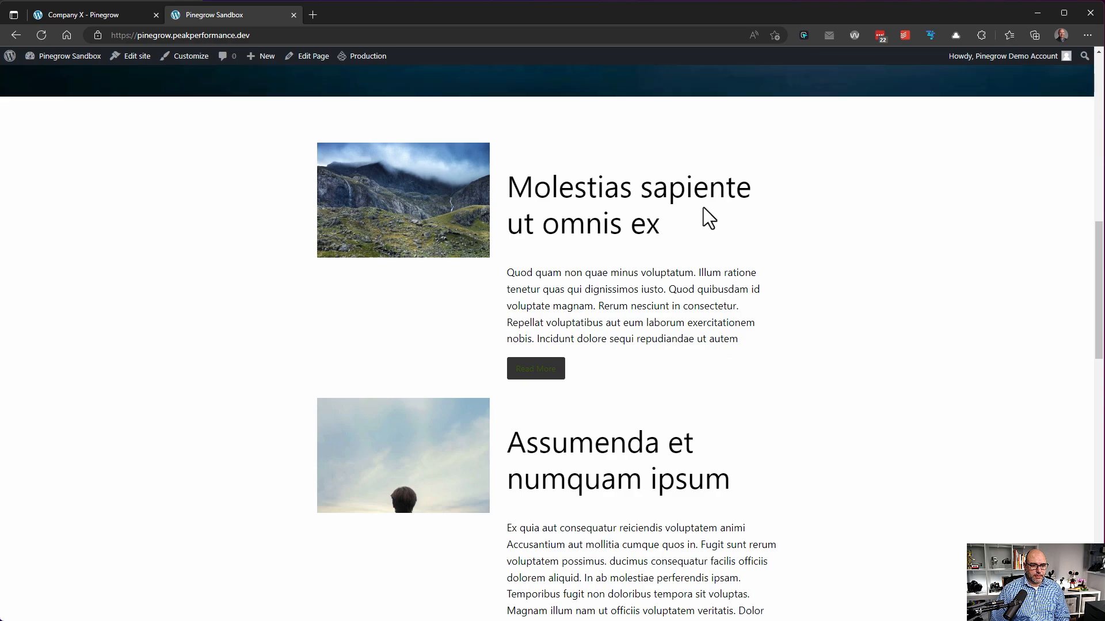
{"action": "scroll", "coordinate": [639, 216], "scroll_direction": "down", "scroll_amount": 10}
{"action": "scroll", "coordinate": [639, 216], "scroll_direction": "down", "scroll_amount": 5}
{"action": "scroll", "coordinate": [639, 216], "scroll_direction": "up", "scroll_amount": 6}
{"action": "scroll", "coordinate": [643, 225], "scroll_direction": "up", "scroll_amount": 6}
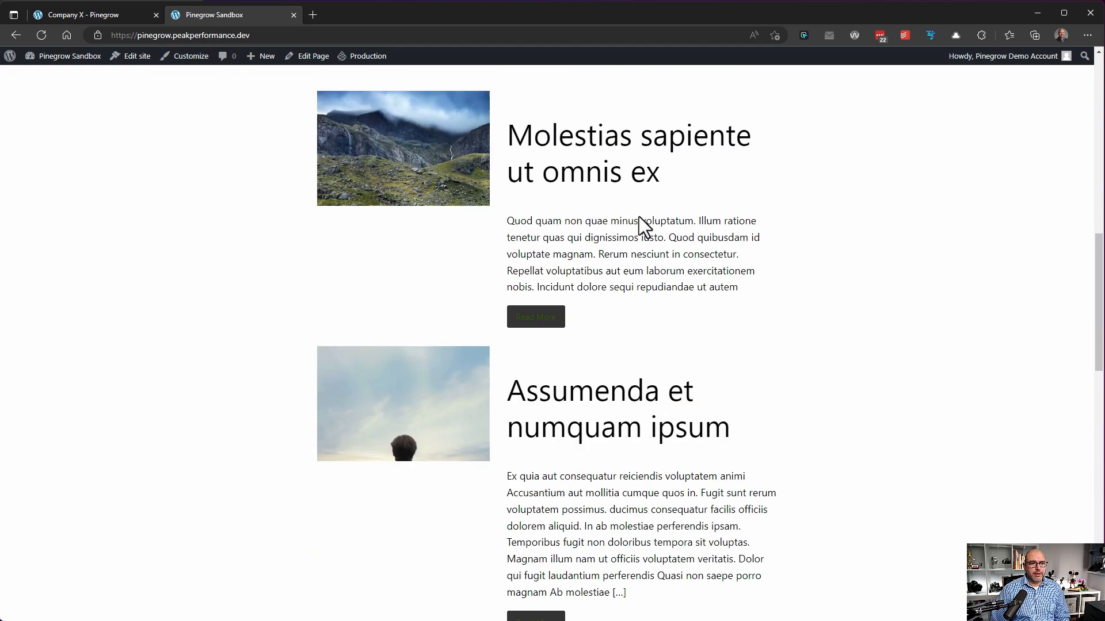
{"action": "scroll", "coordinate": [643, 225], "scroll_direction": "up", "scroll_amount": 3}
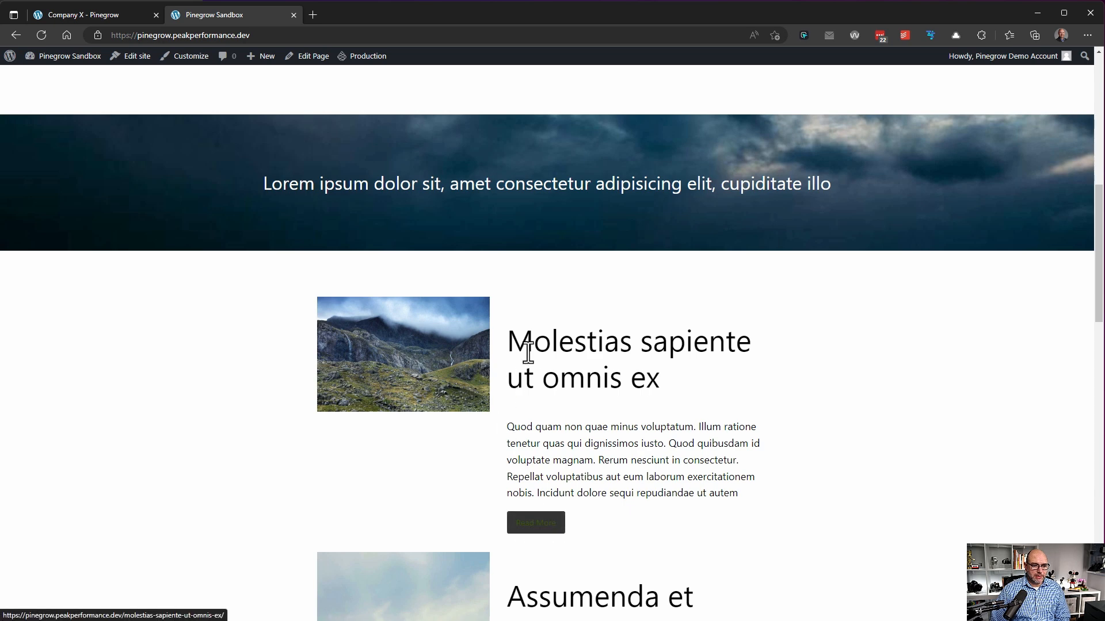
{"action": "left_click_drag", "start_coordinate": [533, 343], "coordinate": [636, 389]}
{"action": "left_click", "coordinate": [599, 374]}
{"action": "scroll", "coordinate": [597, 374], "scroll_direction": "down", "scroll_amount": 3}
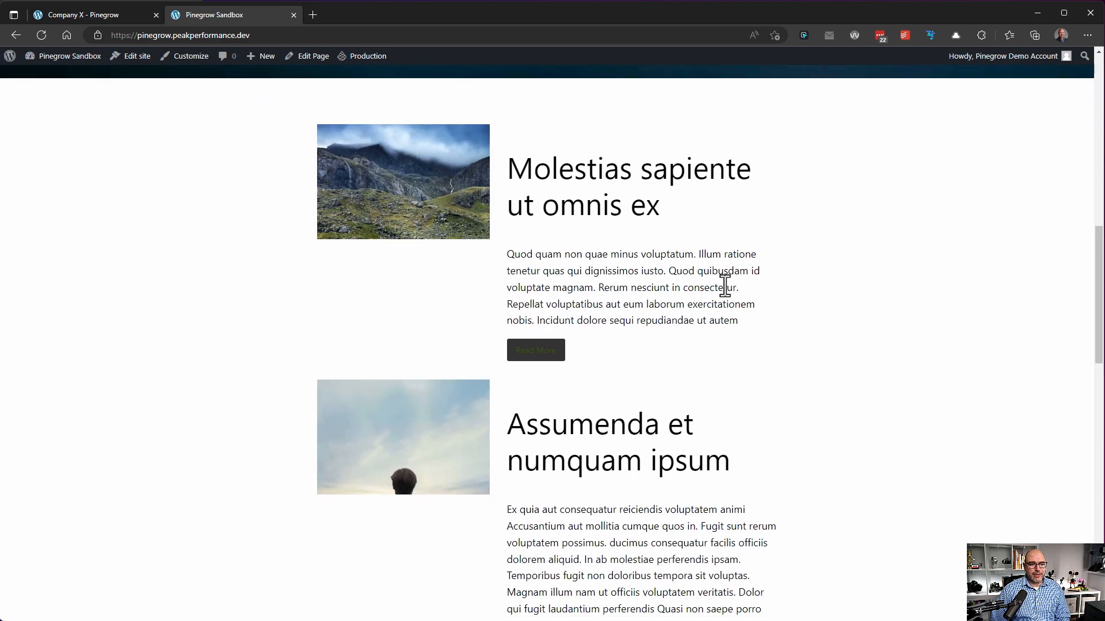
{"action": "scroll", "coordinate": [723, 302], "scroll_direction": "up", "scroll_amount": 5}
{"action": "scroll", "coordinate": [723, 301], "scroll_direction": "down", "scroll_amount": 4}
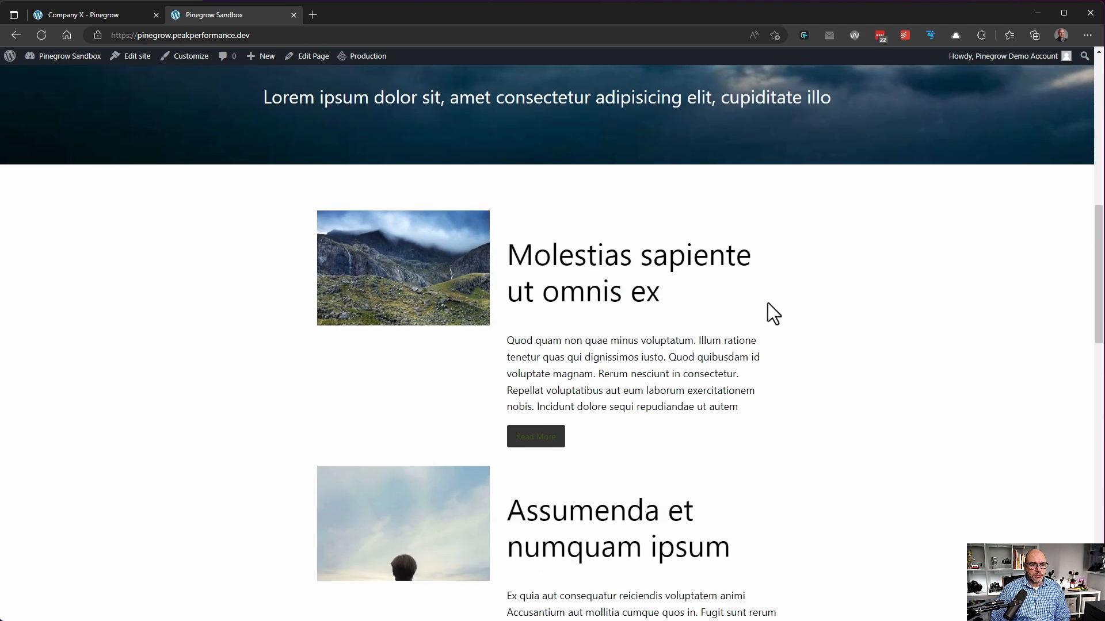
Switch back to the Pinegrow editor and create a CSS rule with the selector .blog h2 in style.css
{"action": "left_click", "coordinate": [104, 13]}
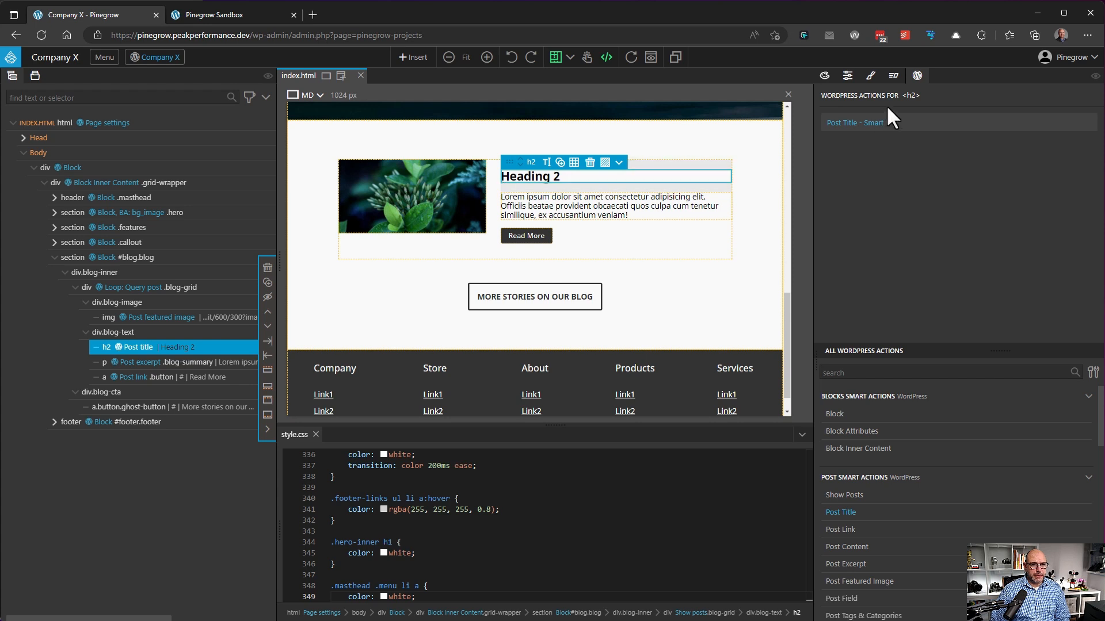
{"action": "left_click", "coordinate": [871, 75]}
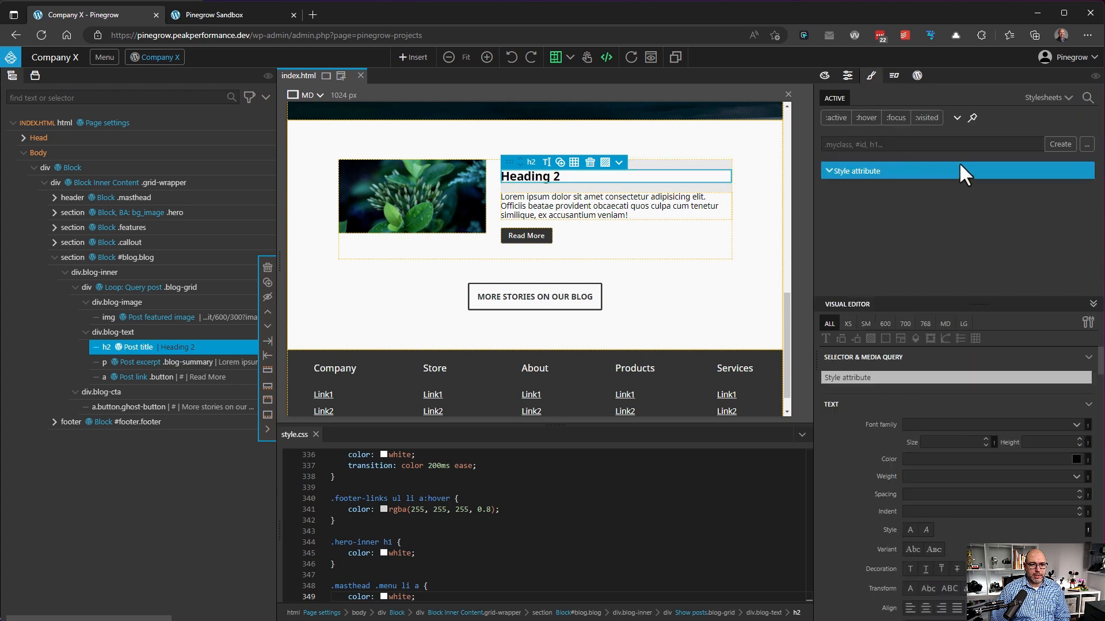
{"action": "left_click", "coordinate": [1087, 145]}
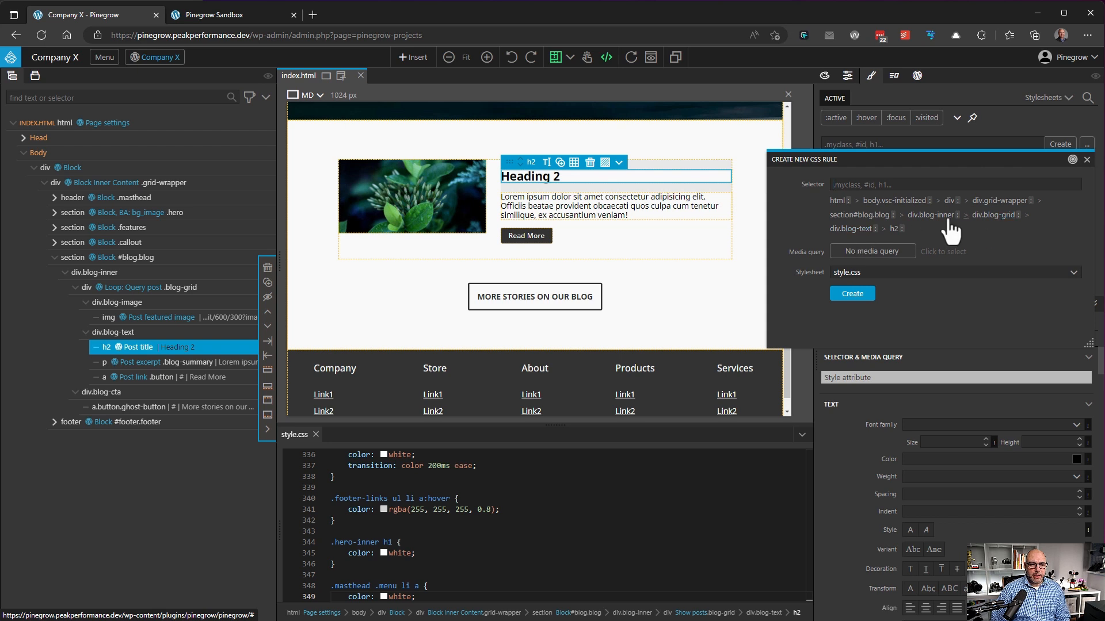
{"action": "left_click", "coordinate": [882, 215]}
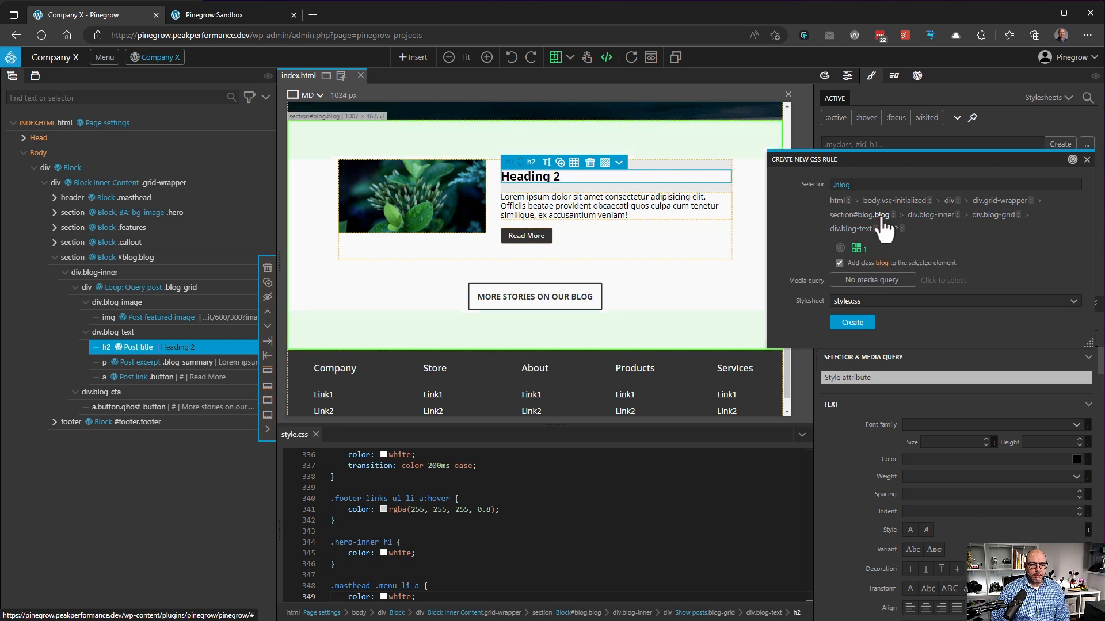
{"action": "left_click", "coordinate": [893, 229]}
{"action": "left_click", "coordinate": [858, 311]}
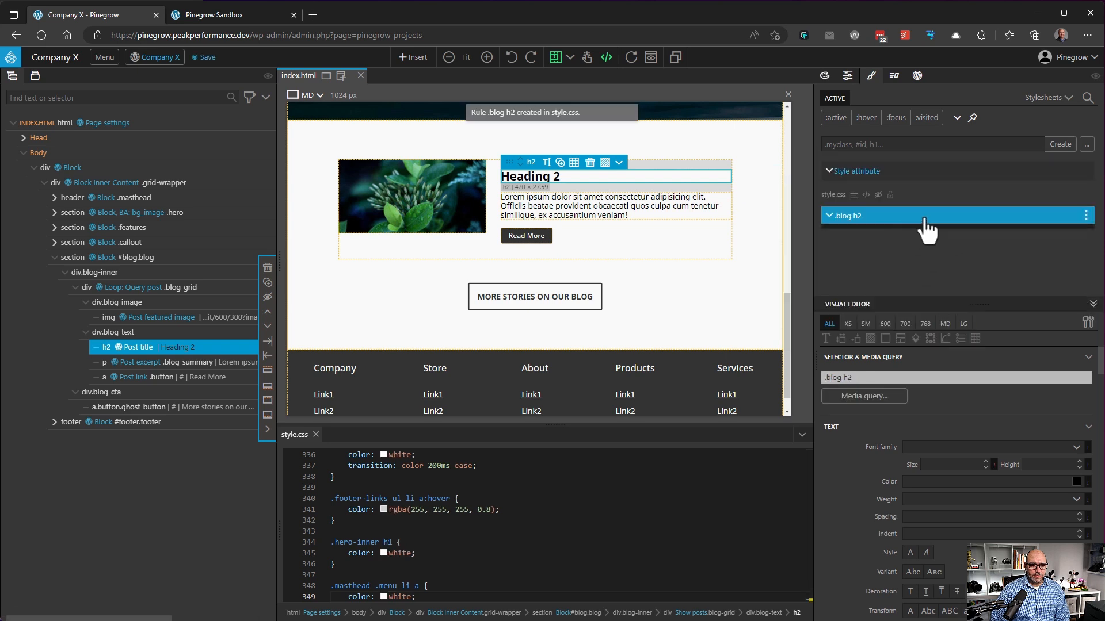
Set the font size of the .blog h2 rule to 2rem
{"action": "type", "text": "2rem"}
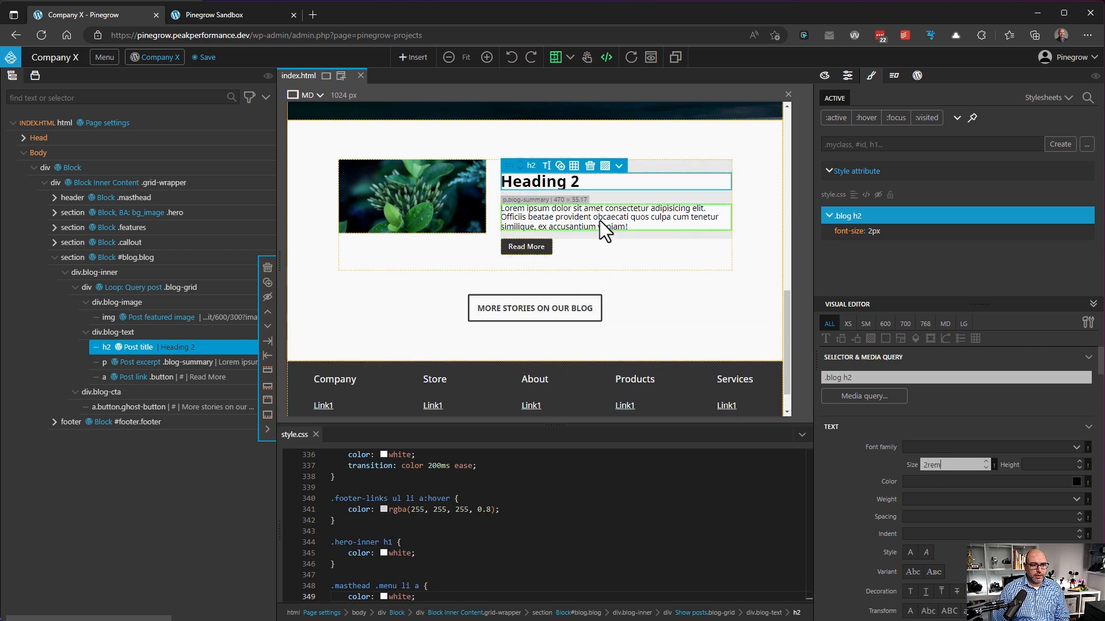
Try a .blog a.button rule in style.css with white text for the Read More button, and delete that rule
{"action": "left_click", "coordinate": [527, 249]}
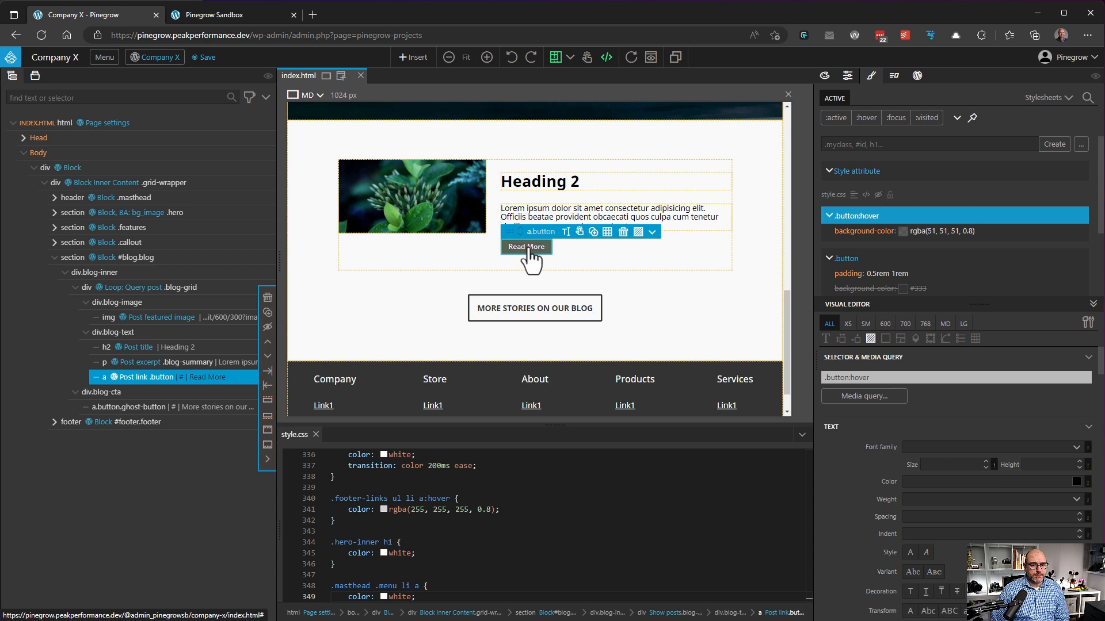
{"action": "left_click", "coordinate": [1081, 145]}
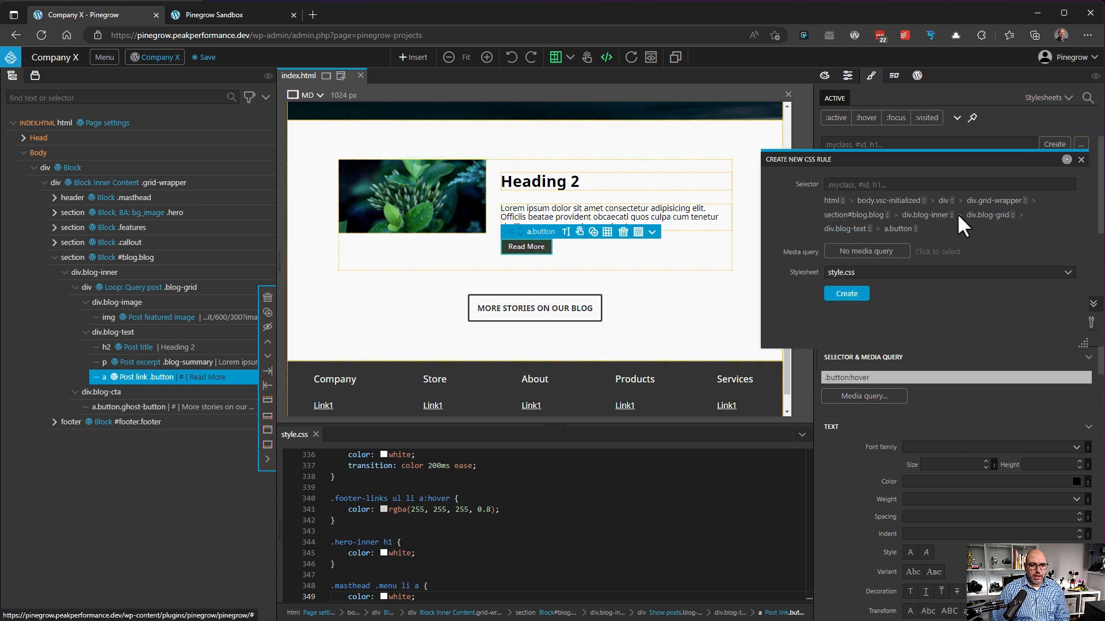
{"action": "left_click", "coordinate": [876, 215]}
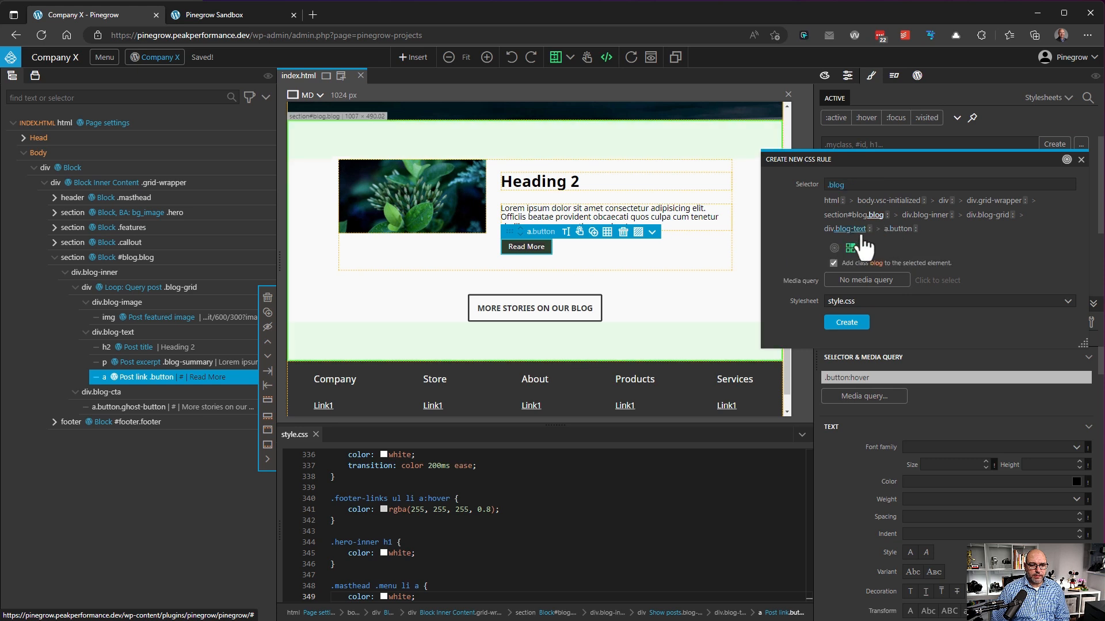
{"action": "left_click", "coordinate": [899, 230]}
{"action": "left_click", "coordinate": [901, 230]}
{"action": "left_click", "coordinate": [847, 309]}
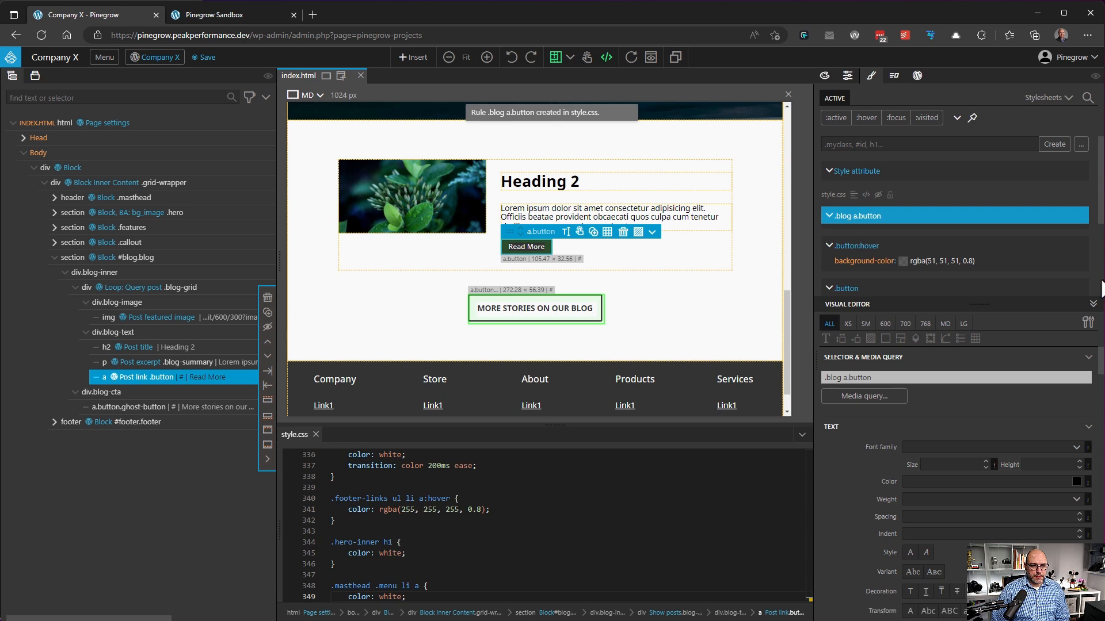
{"action": "left_click", "coordinate": [939, 482]}
{"action": "type", "text": "white"}
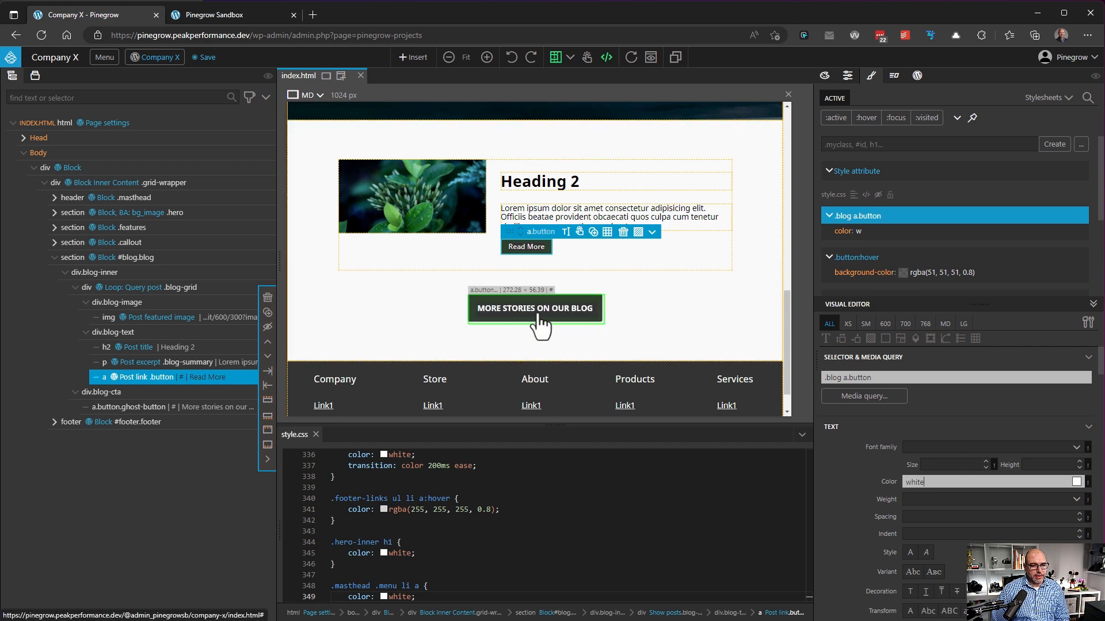
{"action": "left_click", "coordinate": [1081, 217]}
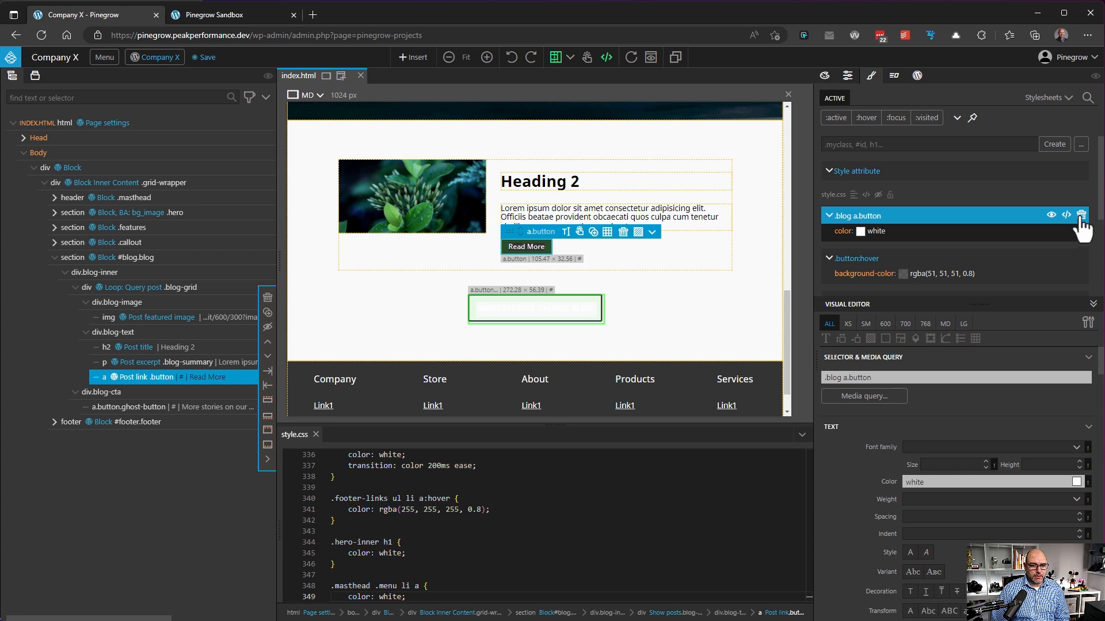
{"action": "left_click", "coordinate": [1081, 216]}
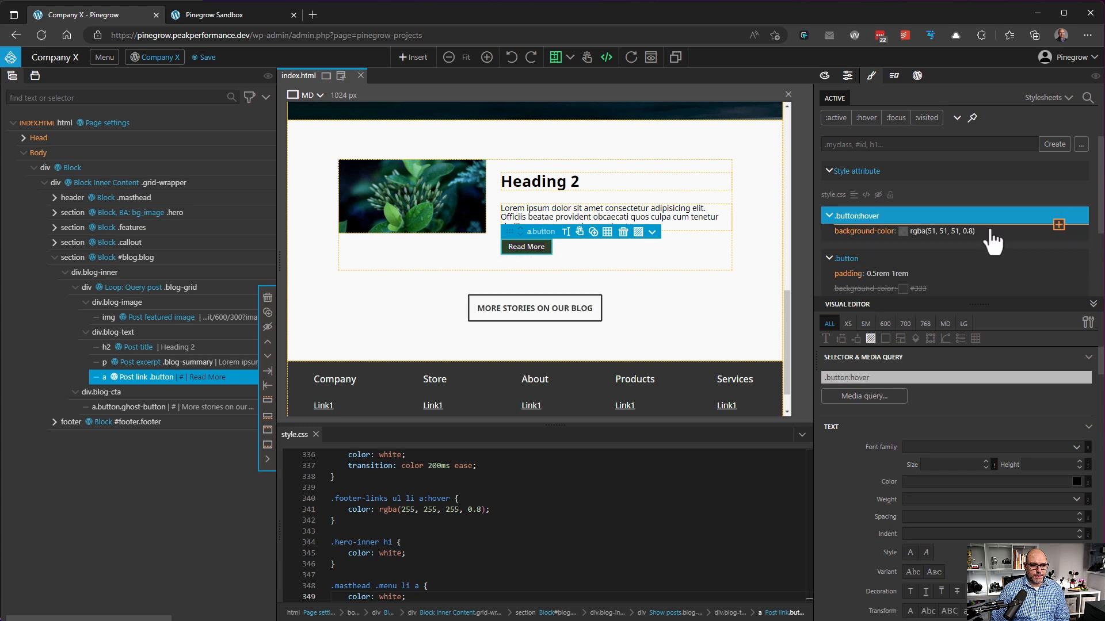
Create a .blog-grid a.button rule in style.css for the Read More button and set its text color to white
{"action": "left_click", "coordinate": [1081, 148]}
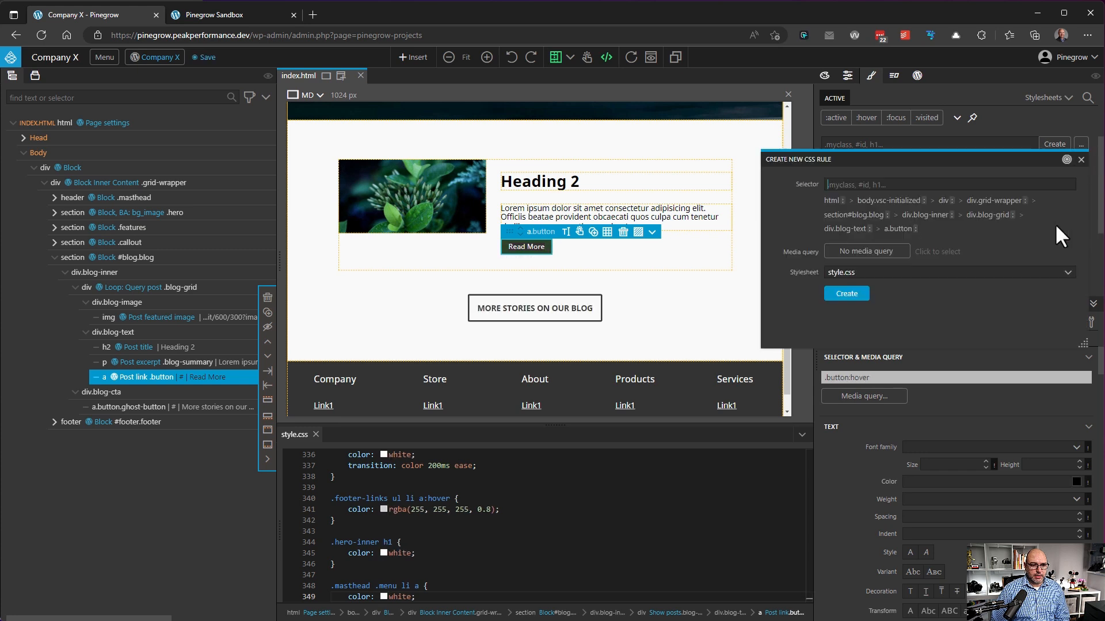
{"action": "left_click", "coordinate": [987, 217]}
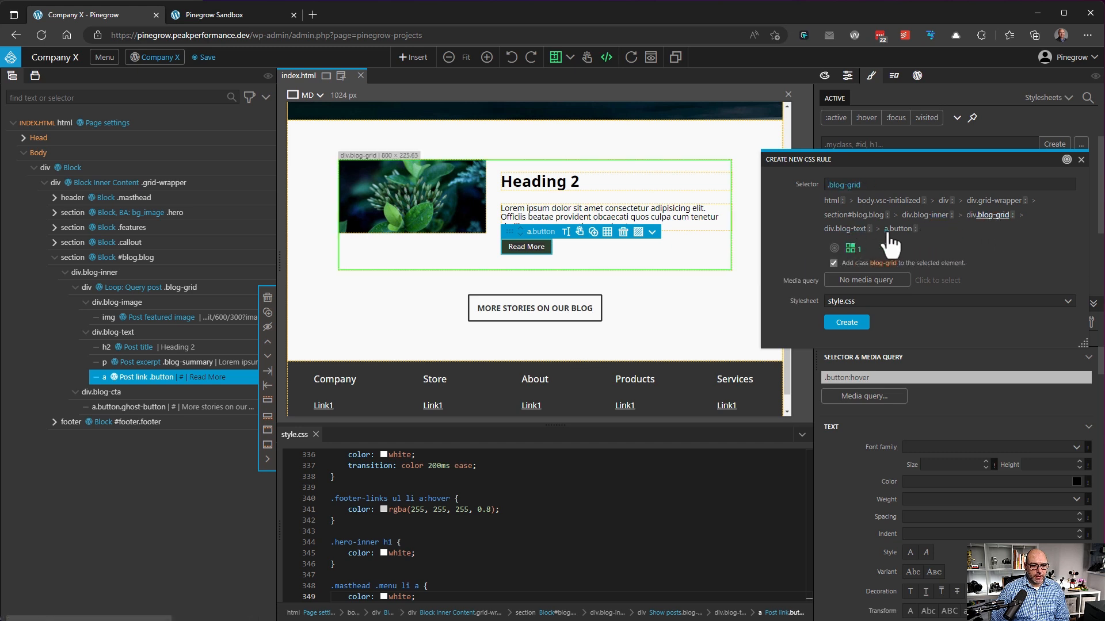
{"action": "left_click", "coordinate": [890, 231]}
{"action": "key", "text": "Return"}
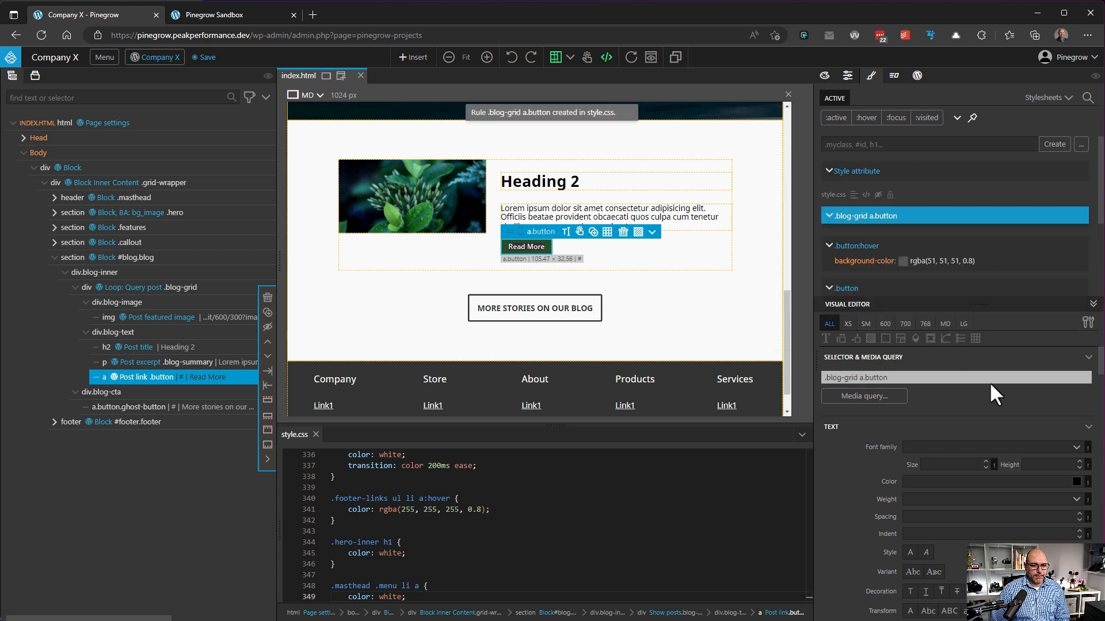
{"action": "left_click", "coordinate": [937, 482]}
{"action": "type", "text": "white"}
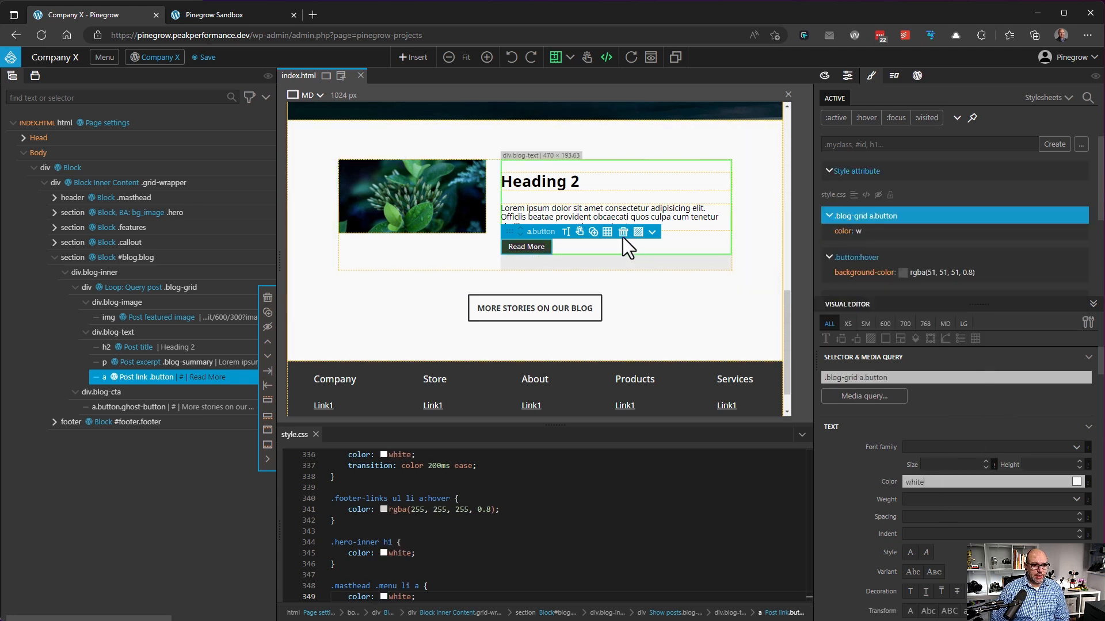
Add a box shadow to the blog-grid div's 700px media query rule with distance 1, X 0, Y 1px, blur 3px and size 0
{"action": "left_click", "coordinate": [725, 265]}
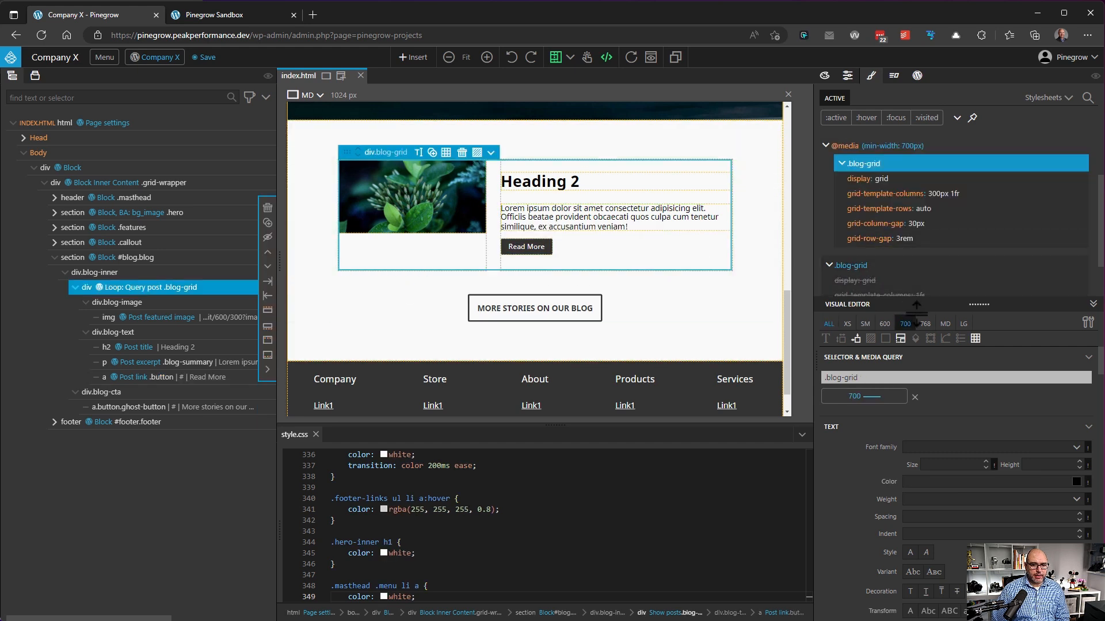
{"action": "left_click", "coordinate": [916, 340]}
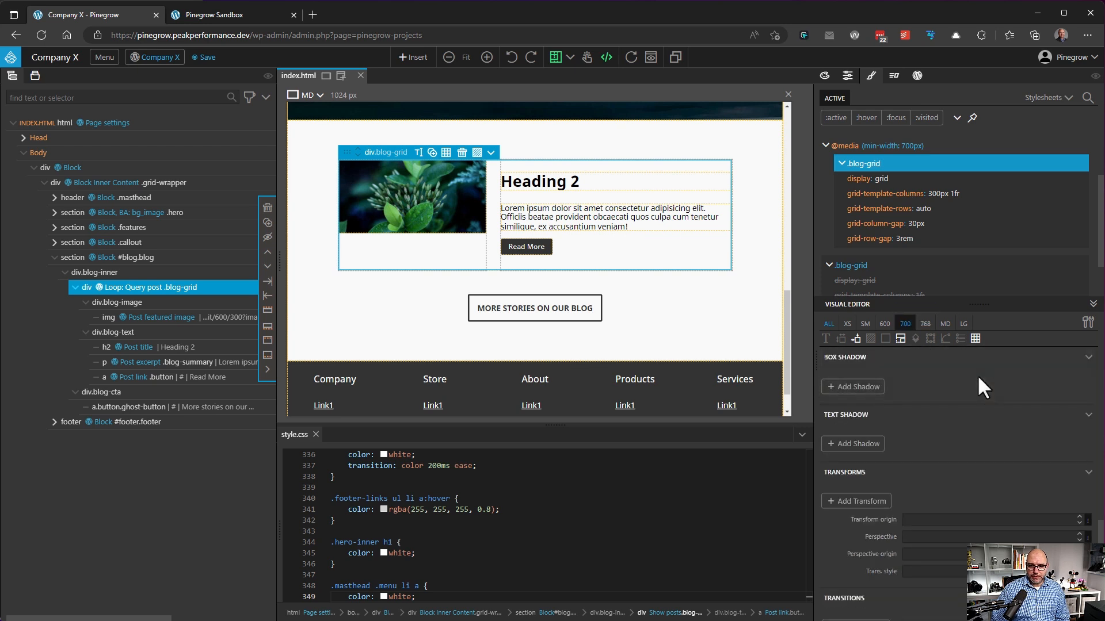
{"action": "left_click", "coordinate": [861, 388]}
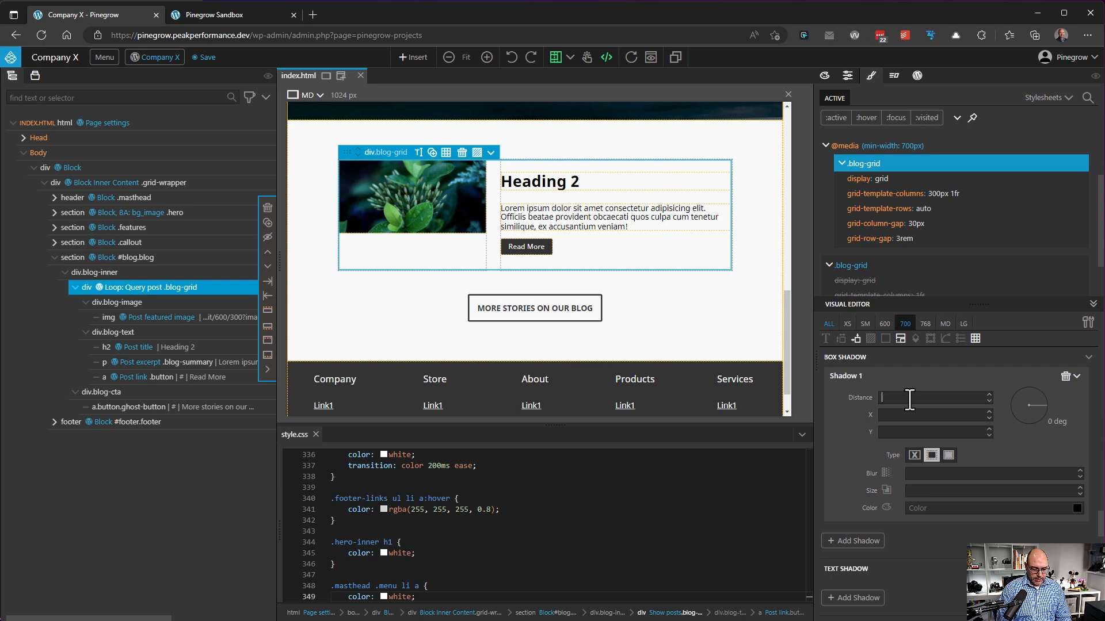
{"action": "type", "text": "1"}
{"action": "key", "text": "Tab"}
{"action": "type", "text": "0"}
{"action": "key", "text": "Tab"}
{"action": "type", "text": "1px"}
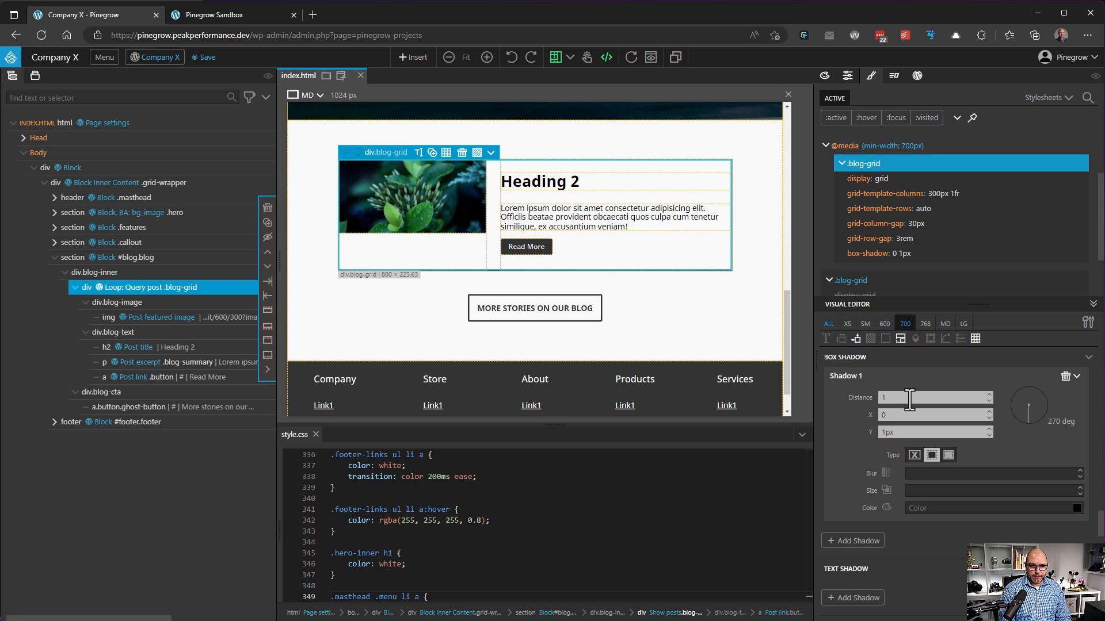
{"action": "key", "text": "Tab"}
{"action": "type", "text": "3px"}
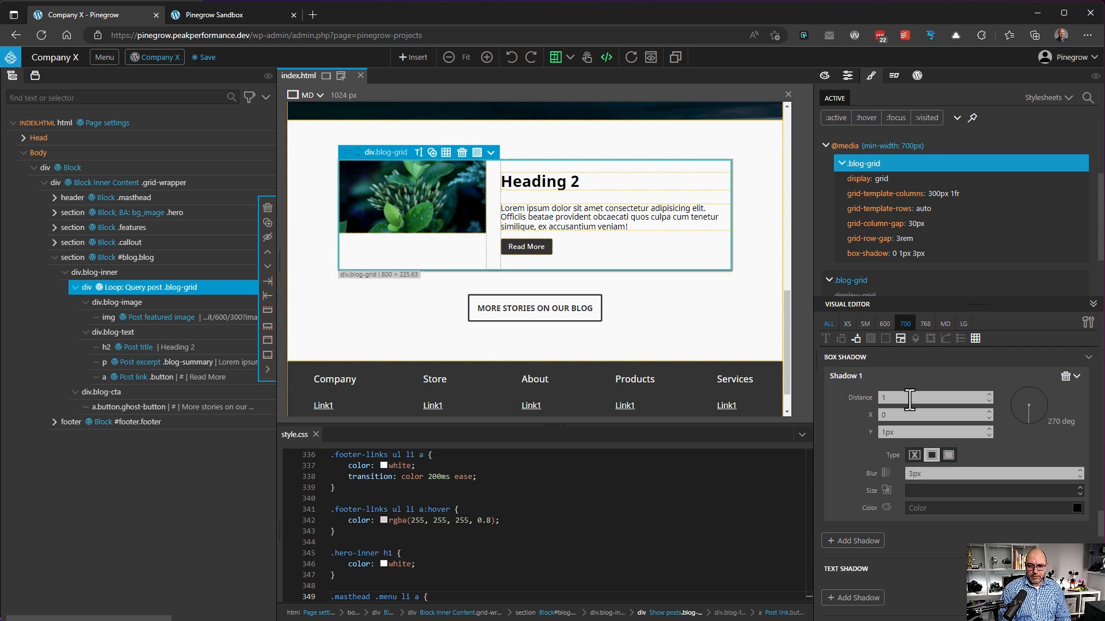
{"action": "key", "text": "Tab"}
{"action": "type", "text": "0"}
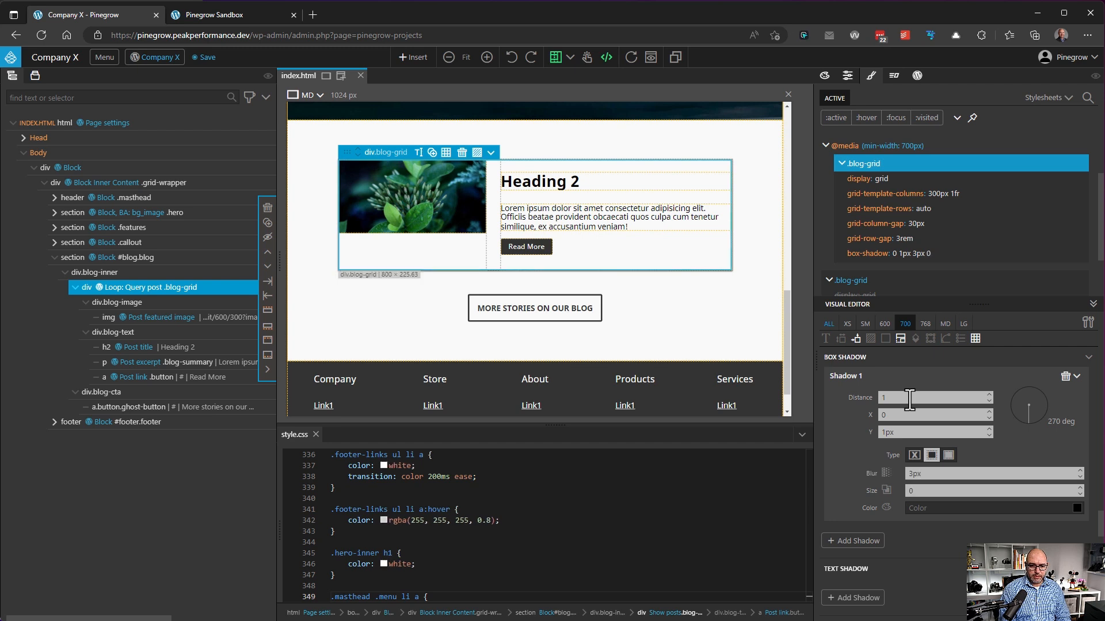
{"action": "key", "text": "Tab"}
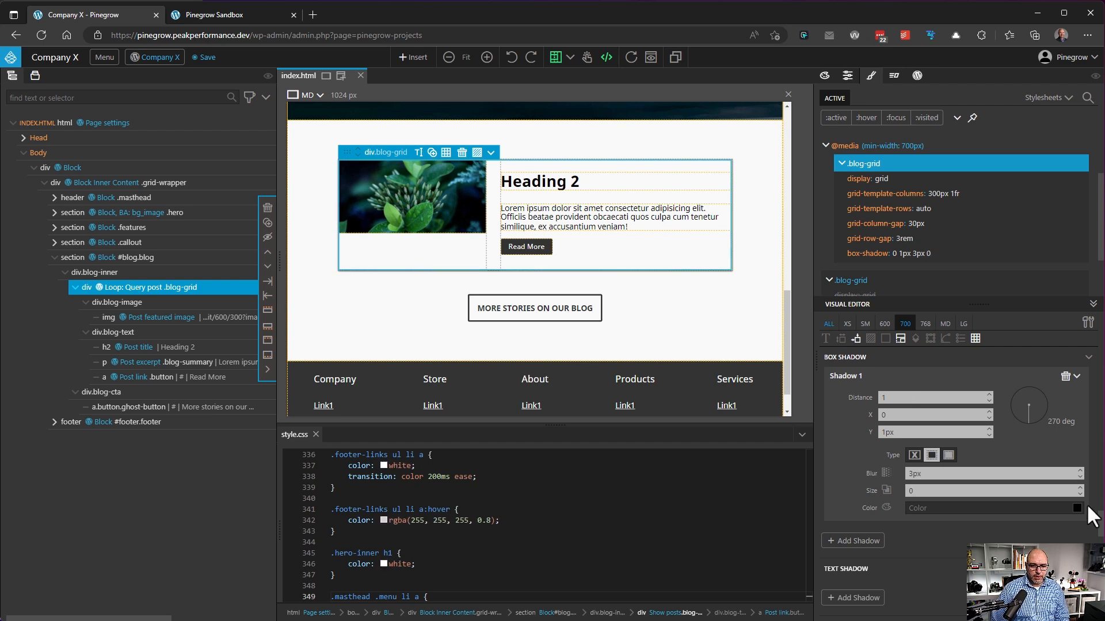
Set the .blog-grid shadow color to rgba(0, 0, 0, 0.1) and preview it with the display helpers temporarily off
{"action": "left_click", "coordinate": [1079, 510]}
{"action": "left_click_drag", "start_coordinate": [1007, 436], "coordinate": [976, 463]}
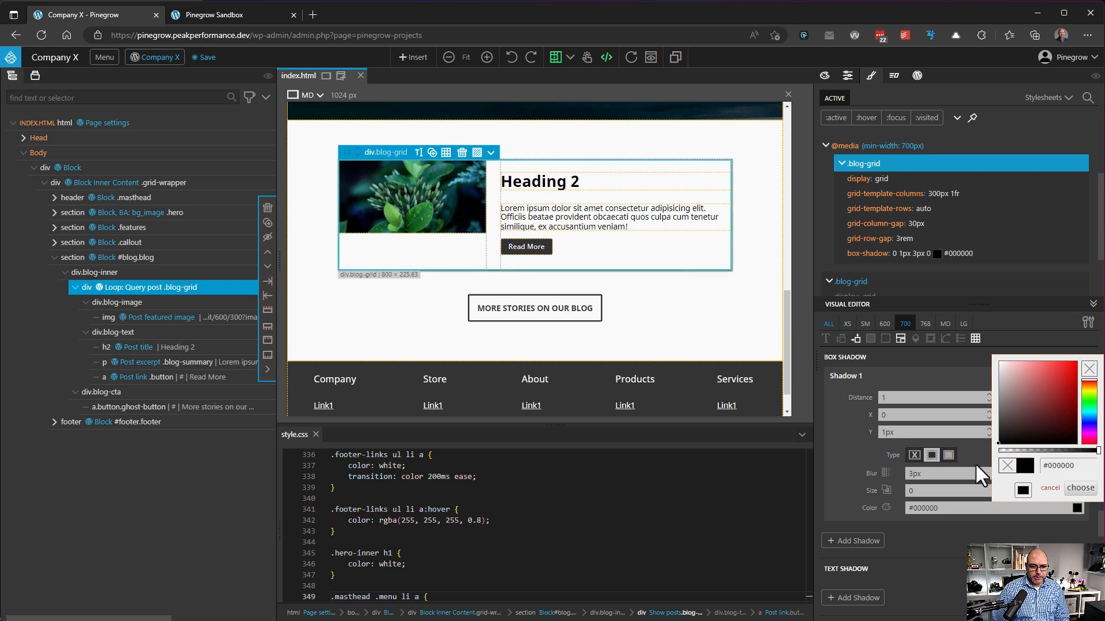
{"action": "left_click_drag", "start_coordinate": [1053, 451], "coordinate": [1014, 471]}
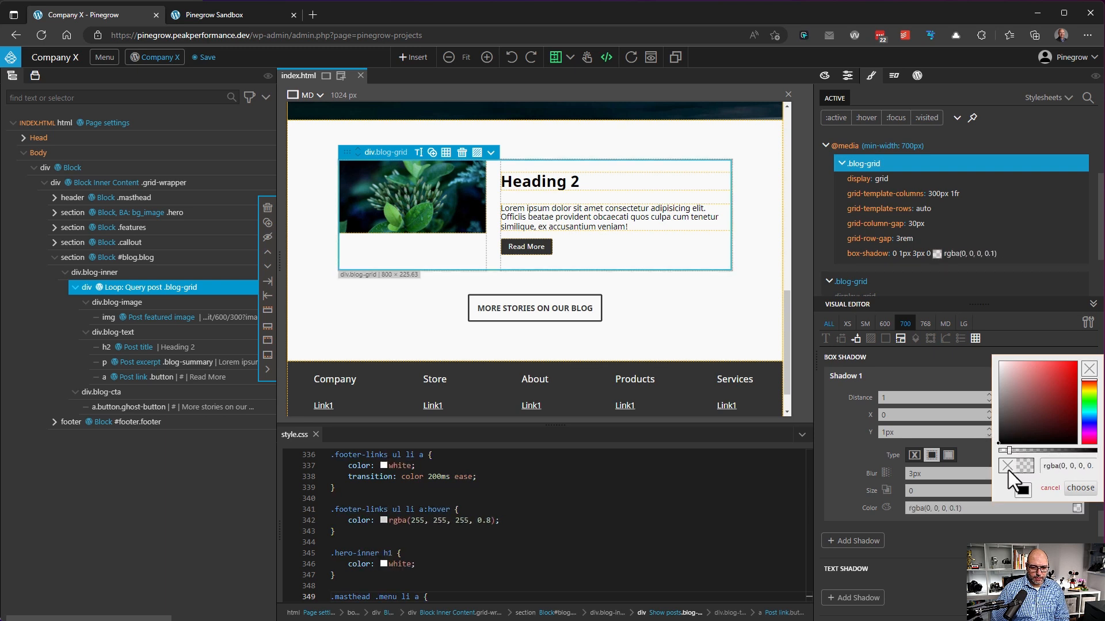
{"action": "left_click", "coordinate": [1080, 488]}
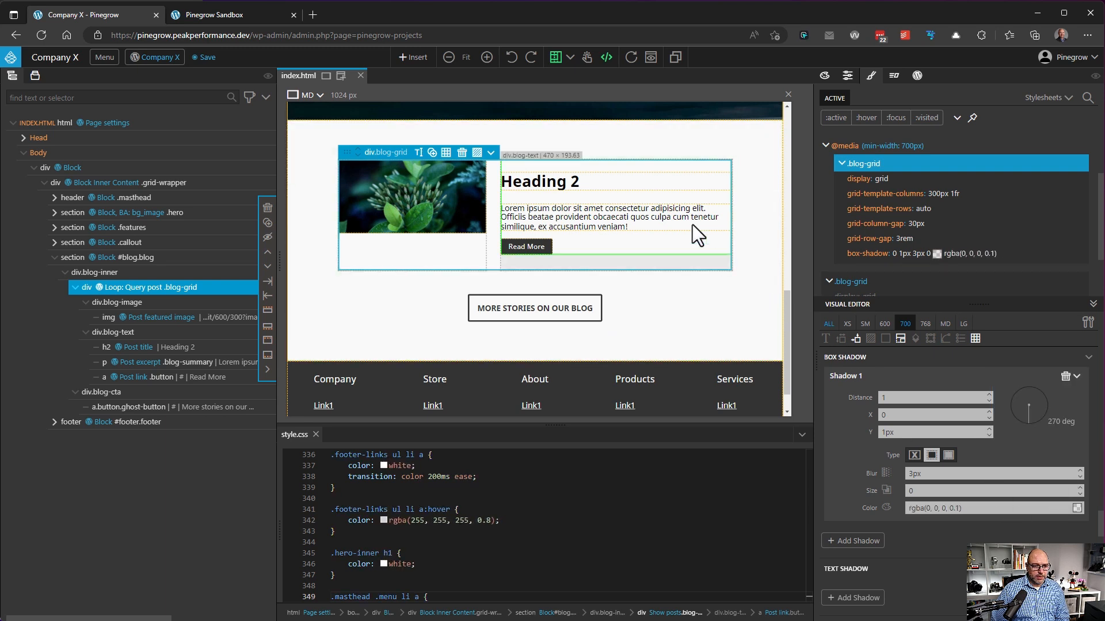
{"action": "left_click", "coordinate": [555, 57]}
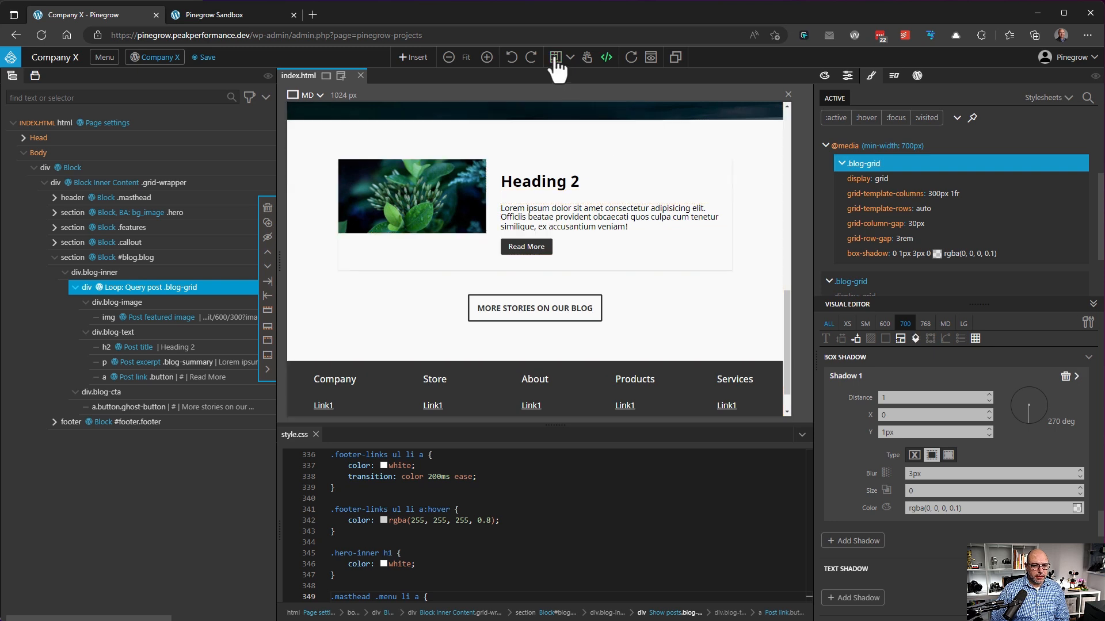
{"action": "left_click", "coordinate": [556, 58]}
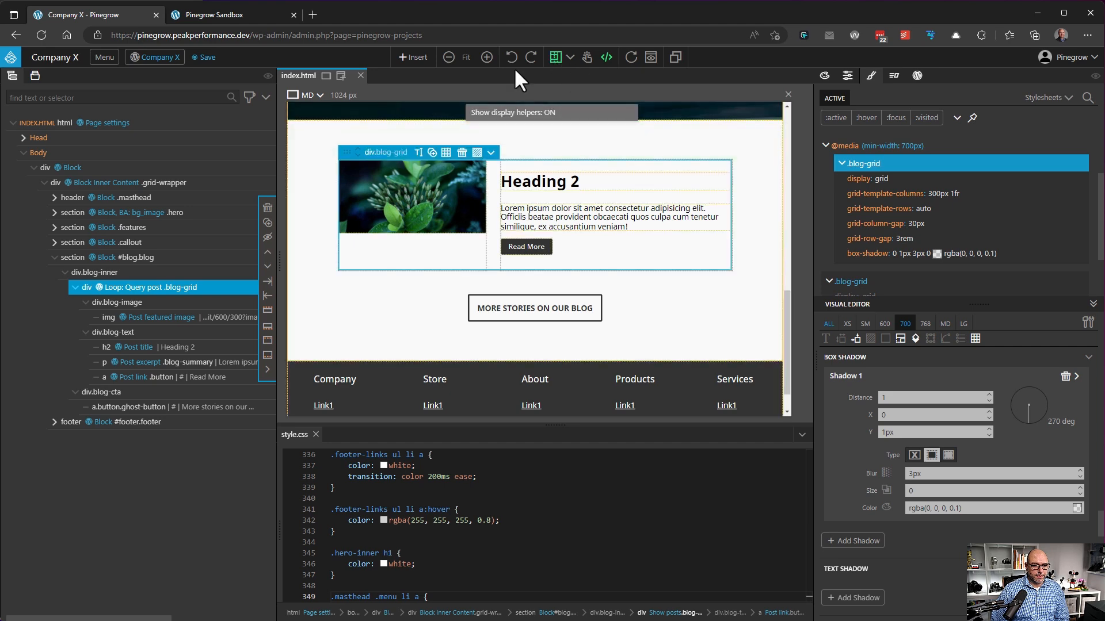
Save the shadow and button styling and export the Company X plugin
{"action": "left_click", "coordinate": [196, 57]}
{"action": "left_click", "coordinate": [157, 61]}
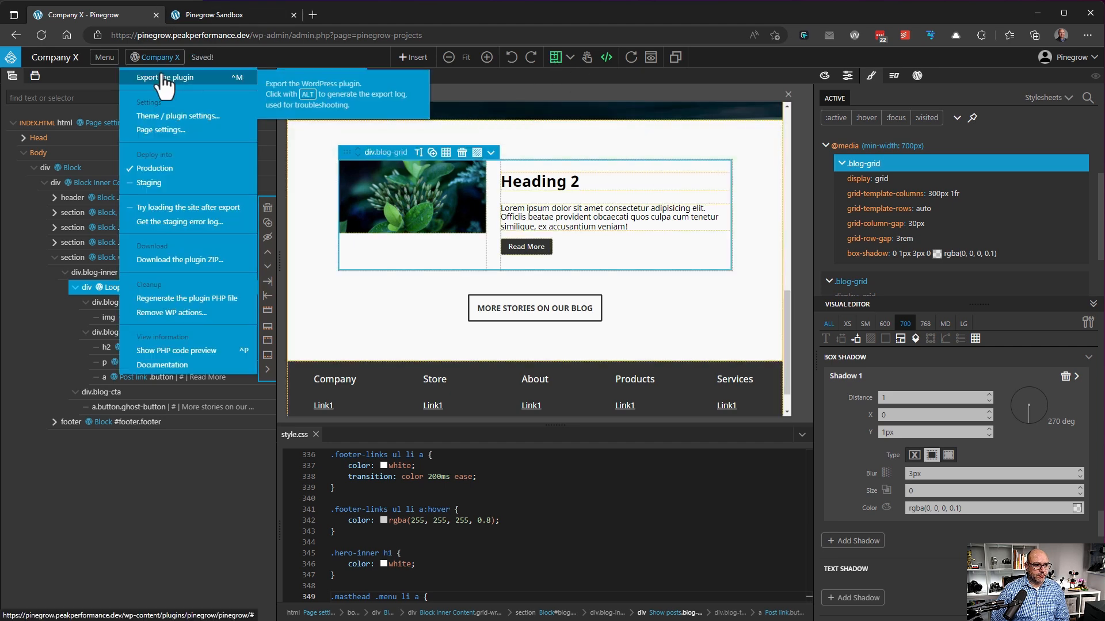
Reload the live site's home page and examine the blog posts' titles, buttons, box shadows and spacing
{"action": "left_click", "coordinate": [227, 15]}
{"action": "left_click", "coordinate": [49, 36]}
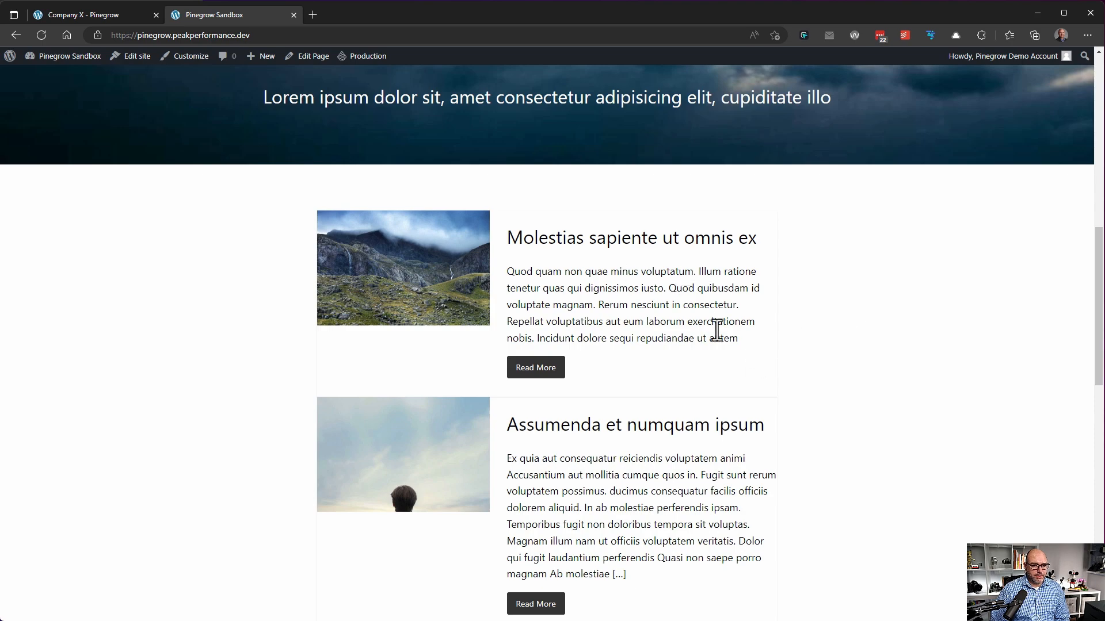
{"action": "scroll", "coordinate": [716, 329], "scroll_direction": "down", "scroll_amount": 2}
{"action": "scroll", "coordinate": [712, 375], "scroll_direction": "down", "scroll_amount": 7}
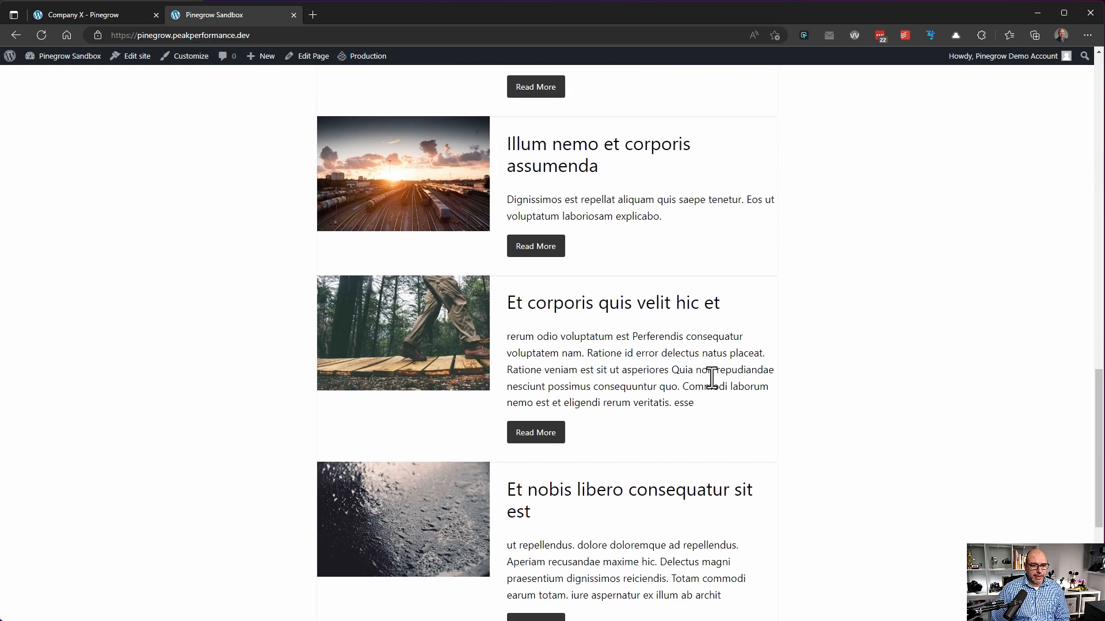
{"action": "scroll", "coordinate": [712, 379], "scroll_direction": "down", "scroll_amount": 4}
{"action": "scroll", "coordinate": [710, 378], "scroll_direction": "up", "scroll_amount": 15}
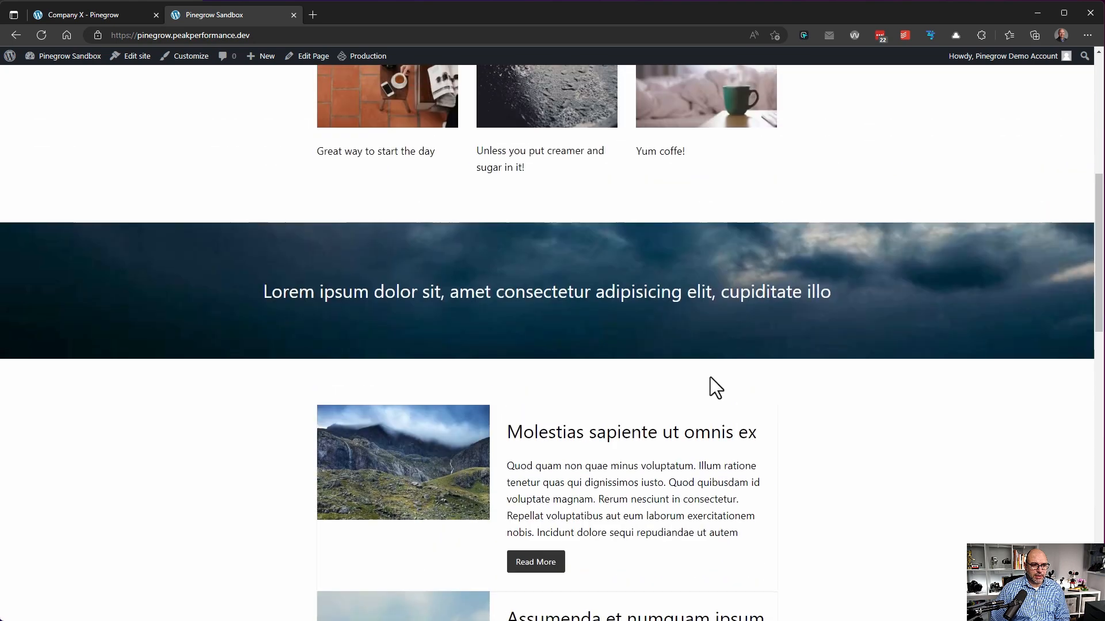
Back in the Pinegrow editor, give the 700px .blog-grid rule a 2rem bottom margin and save the page
{"action": "left_click", "coordinate": [119, 17]}
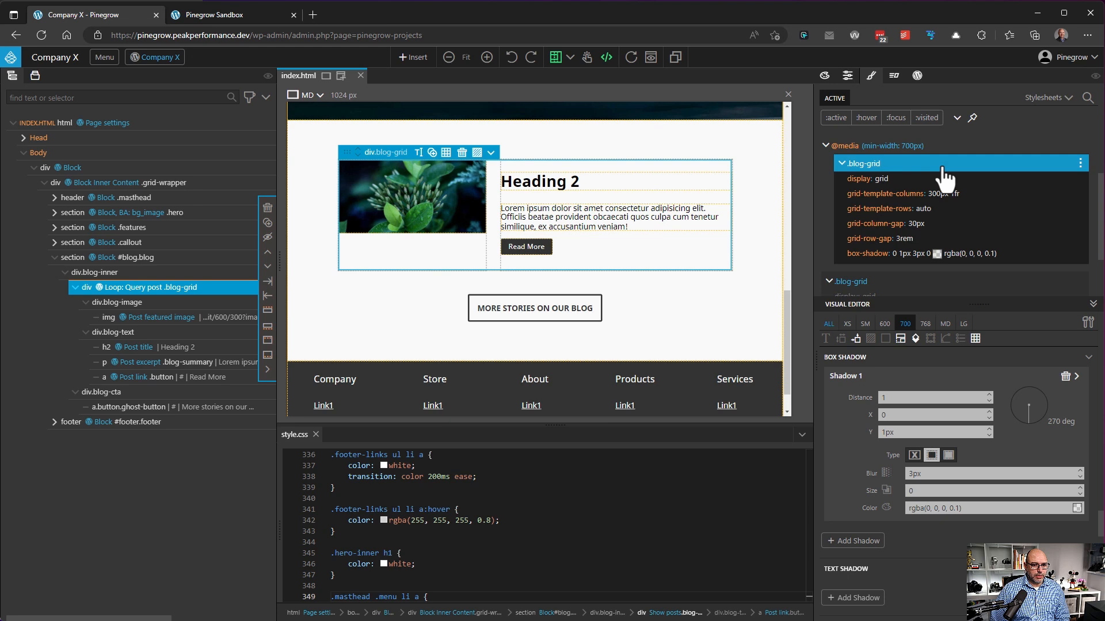
{"action": "left_click", "coordinate": [86, 302]}
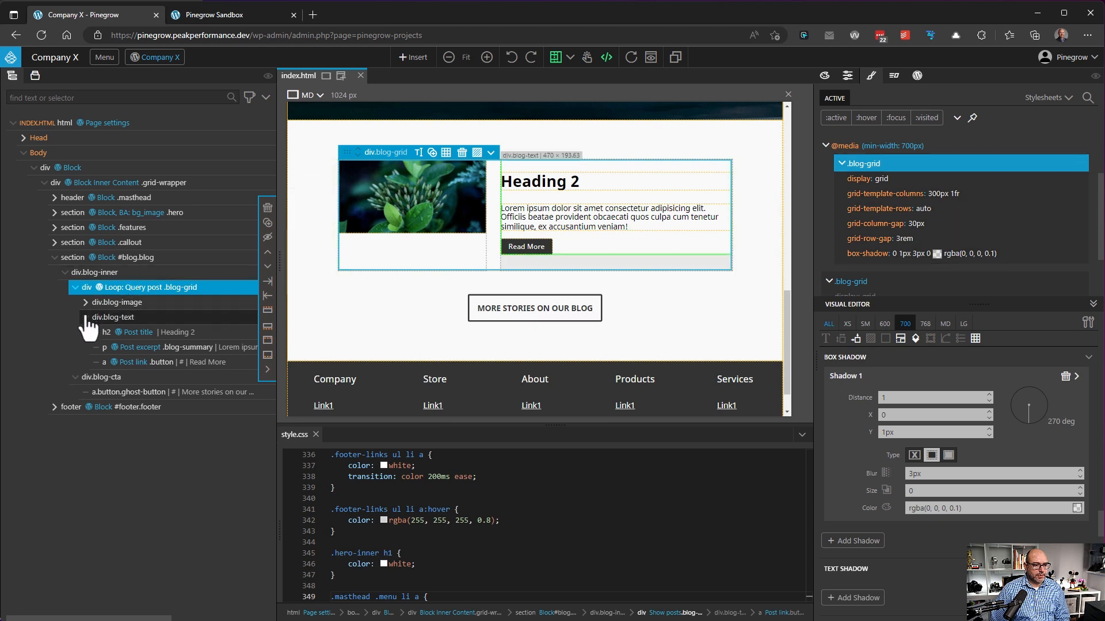
{"action": "left_click", "coordinate": [86, 318]}
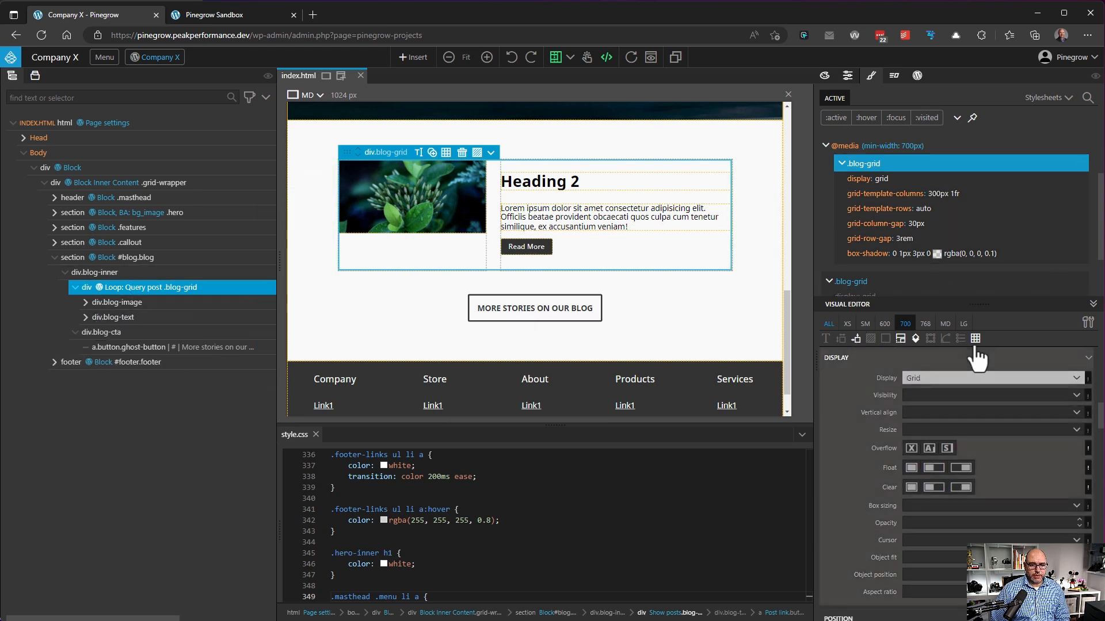
{"action": "left_click", "coordinate": [856, 339]}
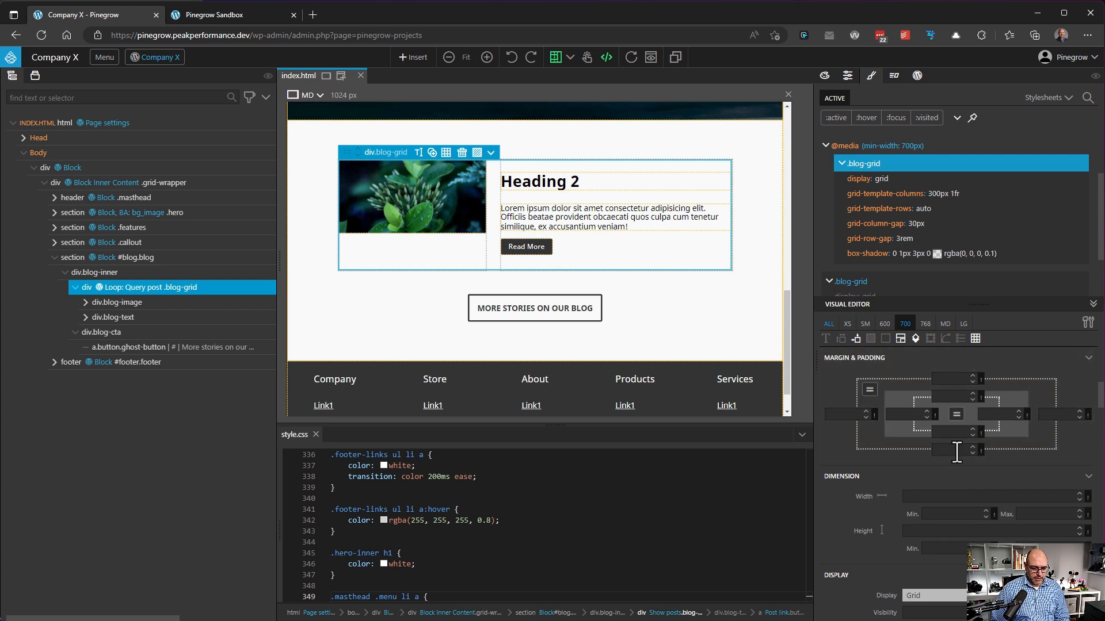
{"action": "left_click", "coordinate": [953, 450]}
{"action": "type", "text": "2rem"}
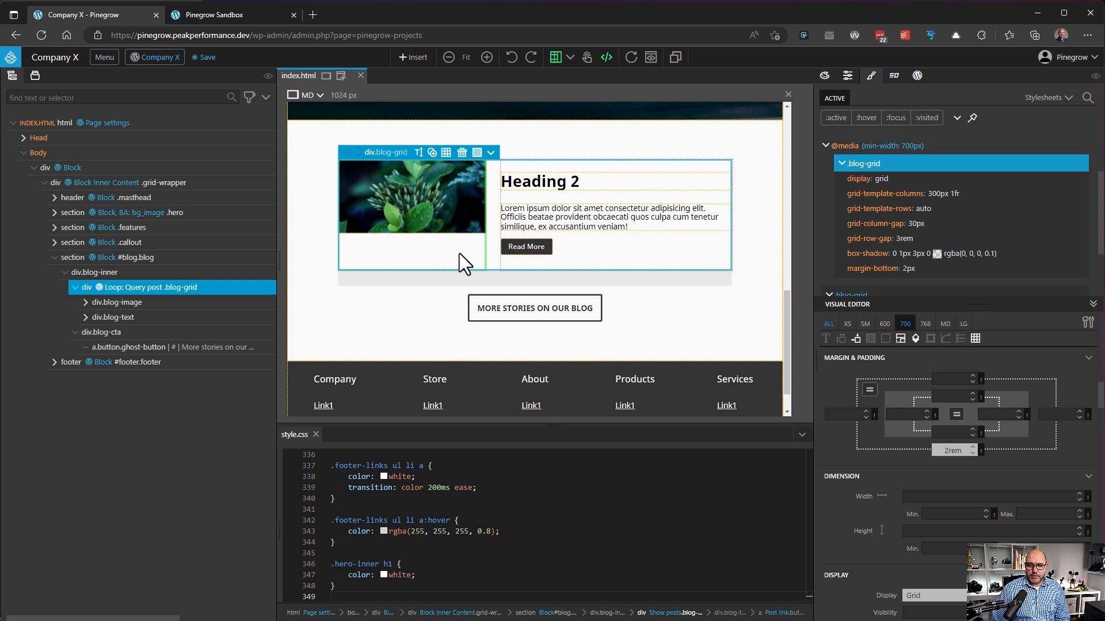
{"action": "key", "text": "ctrl+s"}
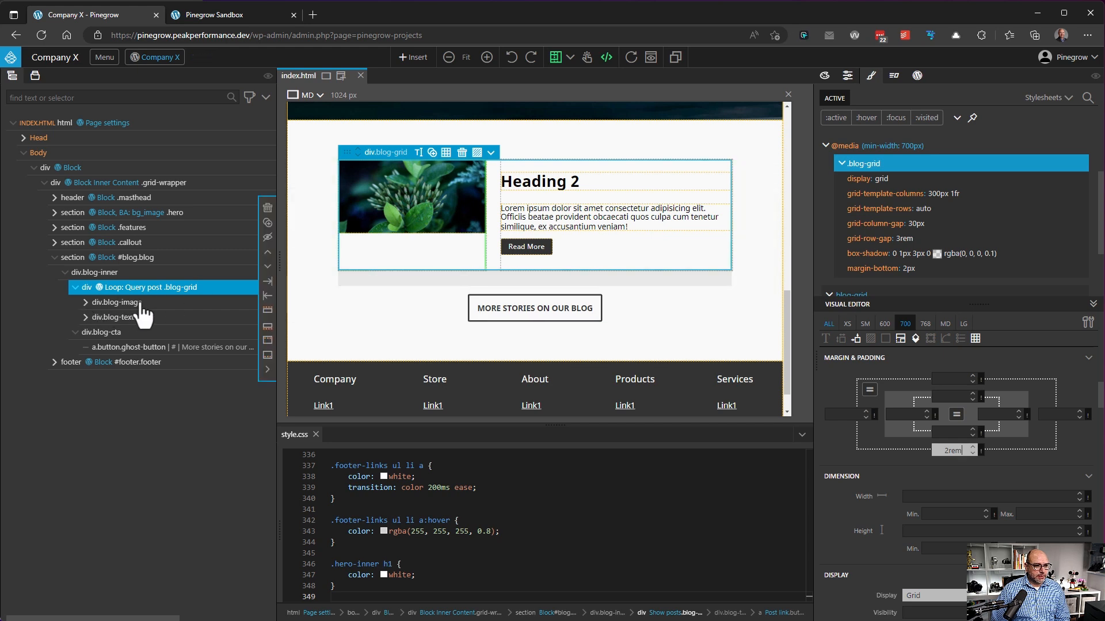
Create a .blog-grid .blog-image rule in style.css and set its display to flex
{"action": "left_click", "coordinate": [87, 305]}
{"action": "left_click", "coordinate": [1082, 145]}
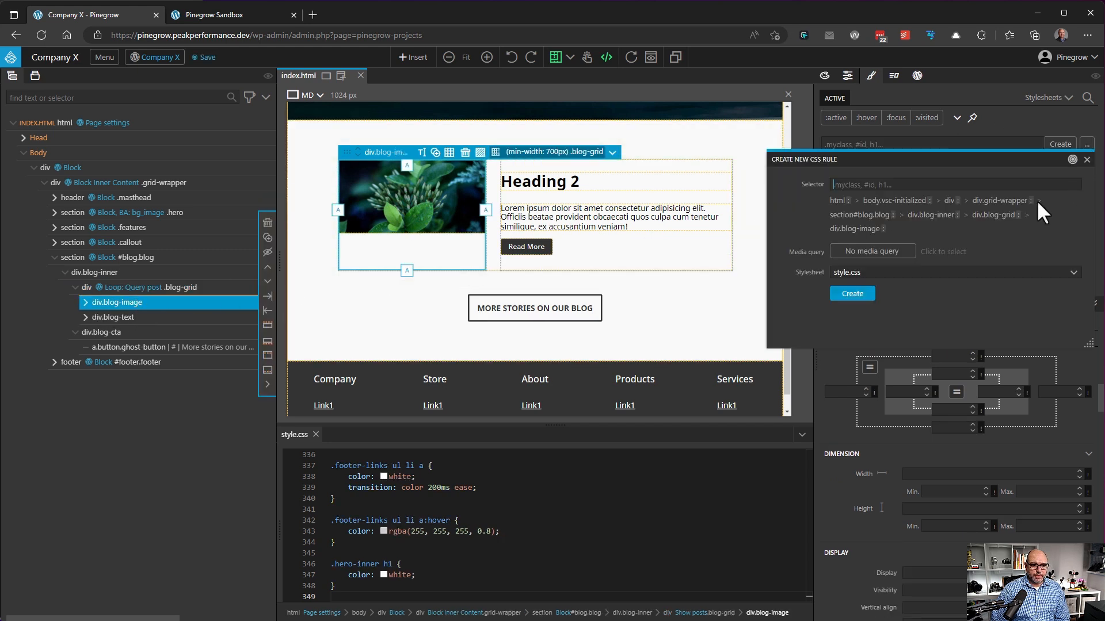
{"action": "left_click", "coordinate": [998, 216]}
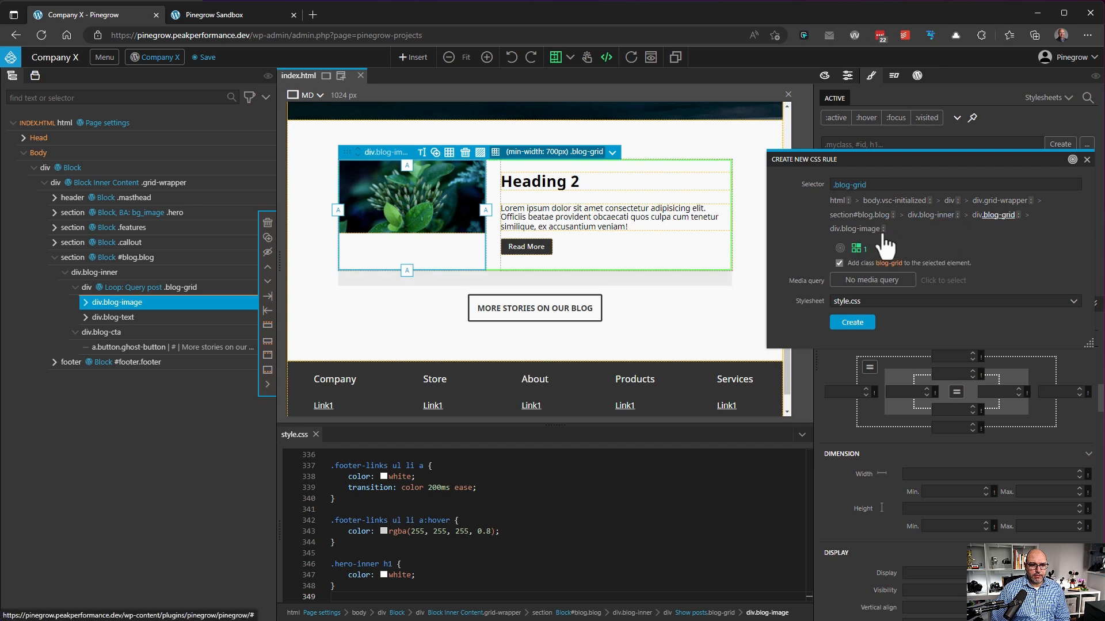
{"action": "left_click", "coordinate": [863, 232]}
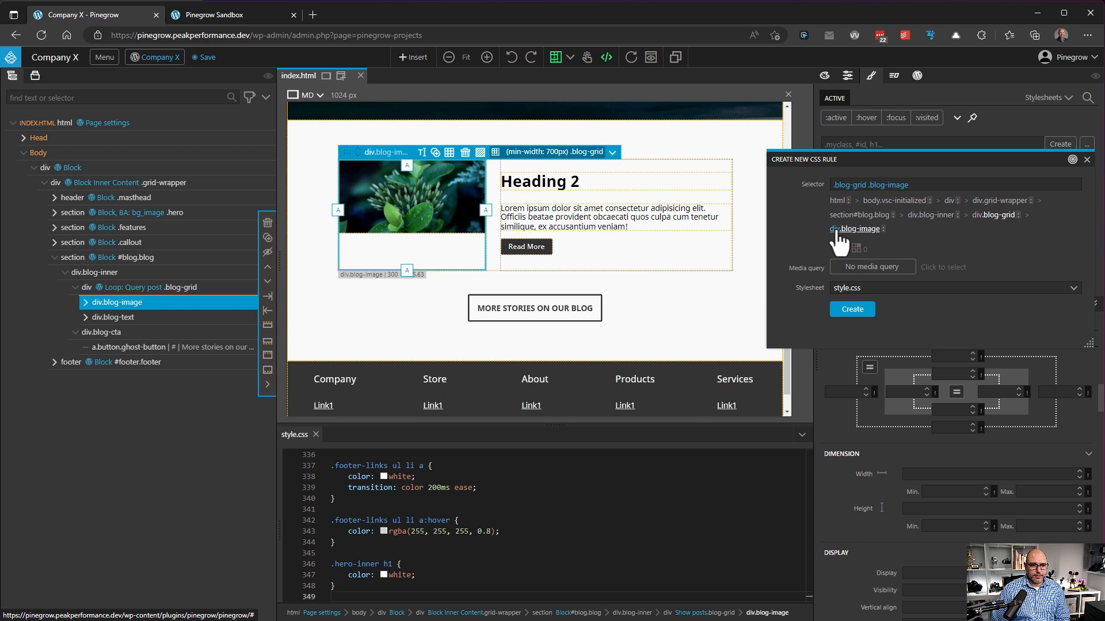
{"action": "left_click", "coordinate": [854, 309]}
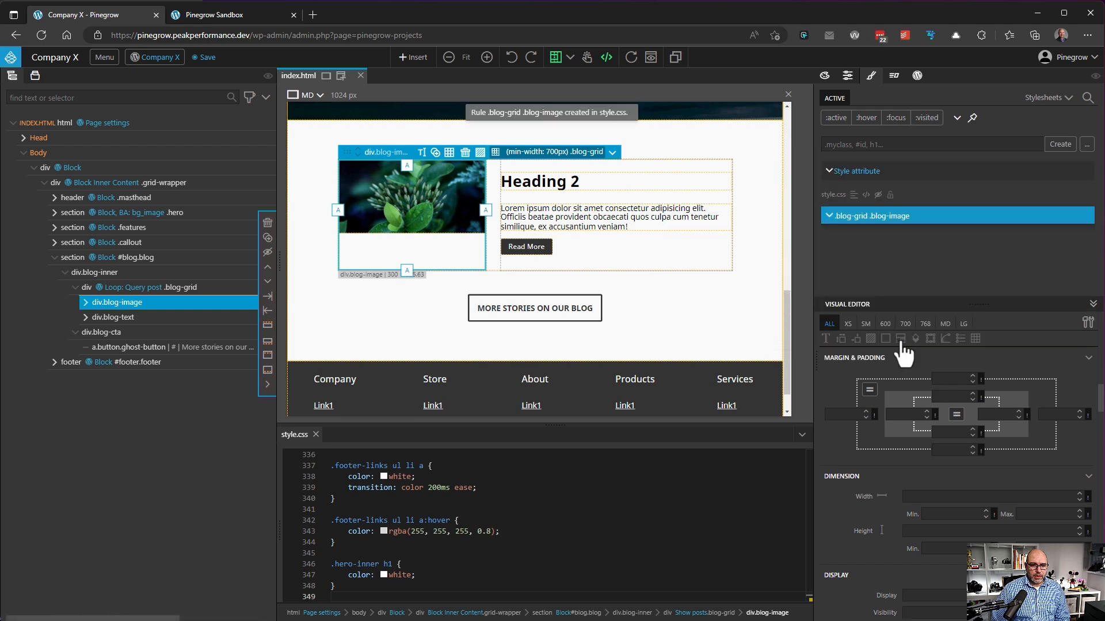
{"action": "left_click", "coordinate": [901, 340]}
{"action": "left_click", "coordinate": [999, 379]}
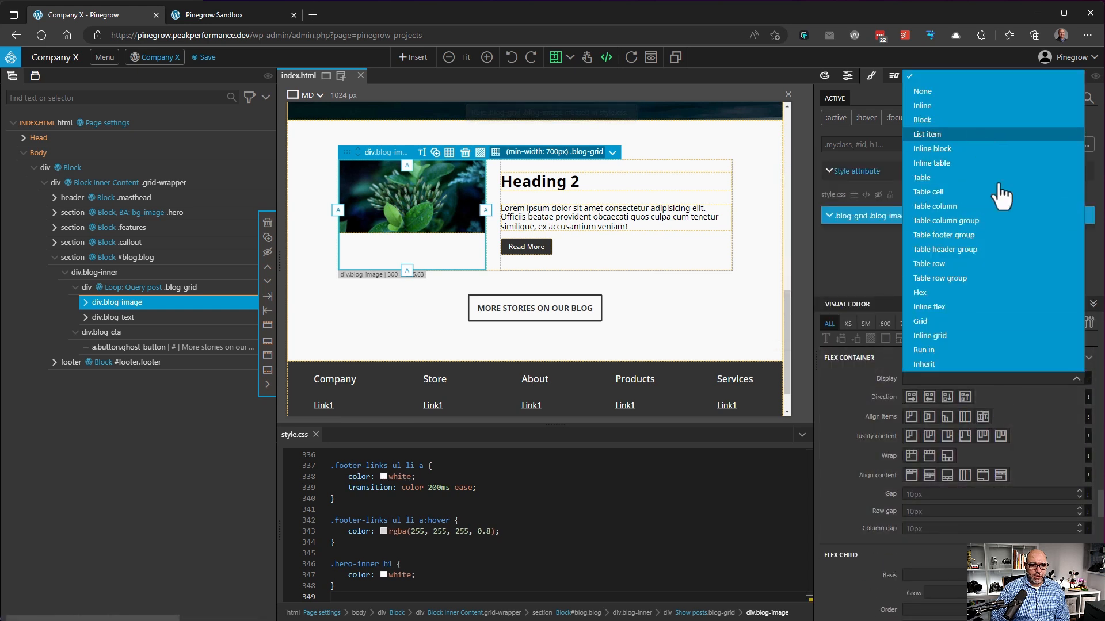
{"action": "left_click", "coordinate": [995, 292]}
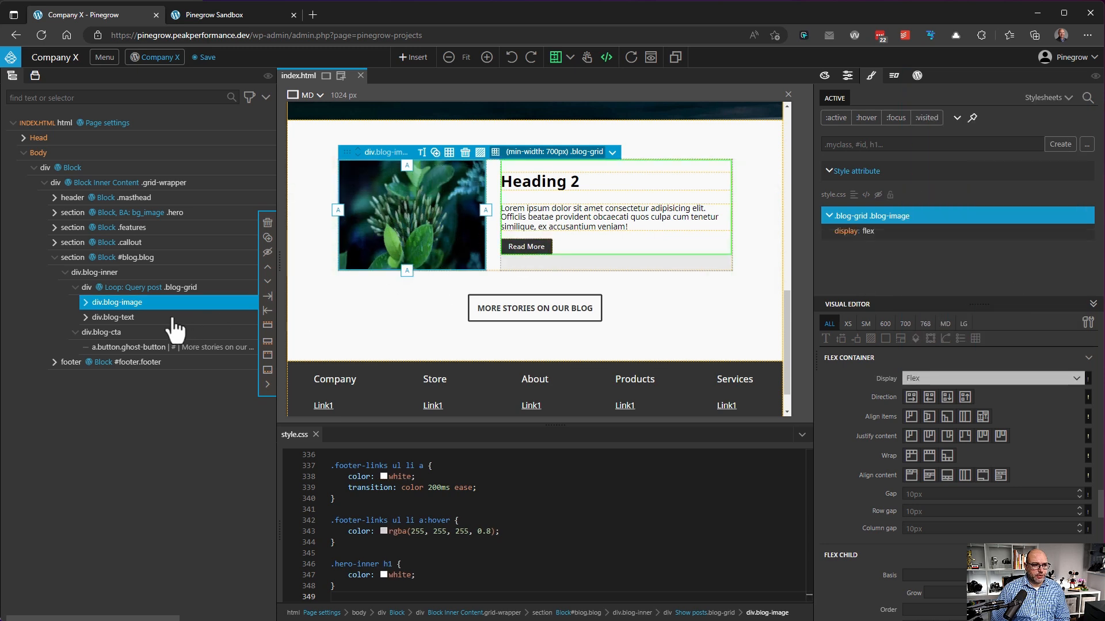
Create another .blog-image img rule in style.css for the post featured image
{"action": "left_click", "coordinate": [85, 302]}
{"action": "left_click", "coordinate": [194, 317]}
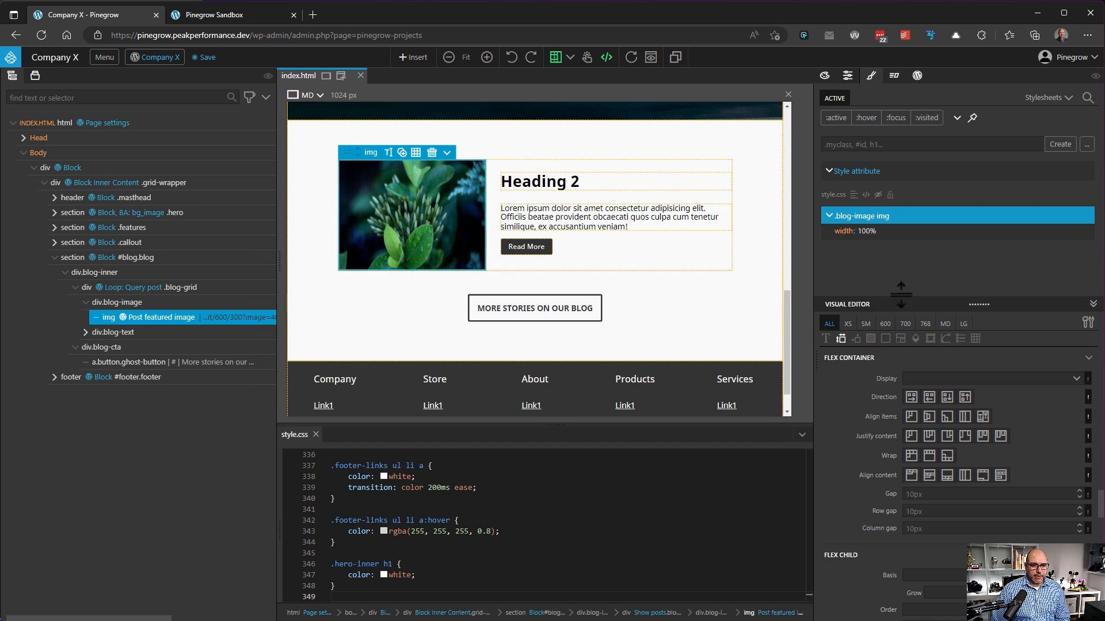
{"action": "left_click", "coordinate": [1087, 144]}
{"action": "left_click", "coordinate": [863, 228]}
{"action": "left_click", "coordinate": [904, 228]}
{"action": "left_click", "coordinate": [853, 310]}
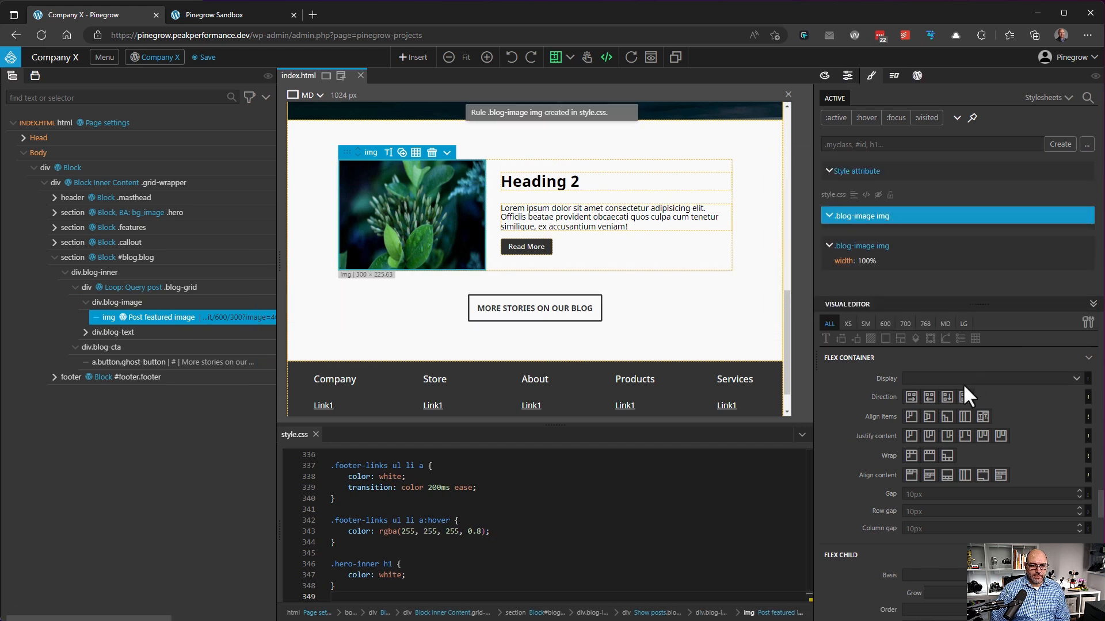
Set the new .blog-image img rule's object fit to cover and its object position to 50% 50%
{"action": "left_click", "coordinate": [857, 339]}
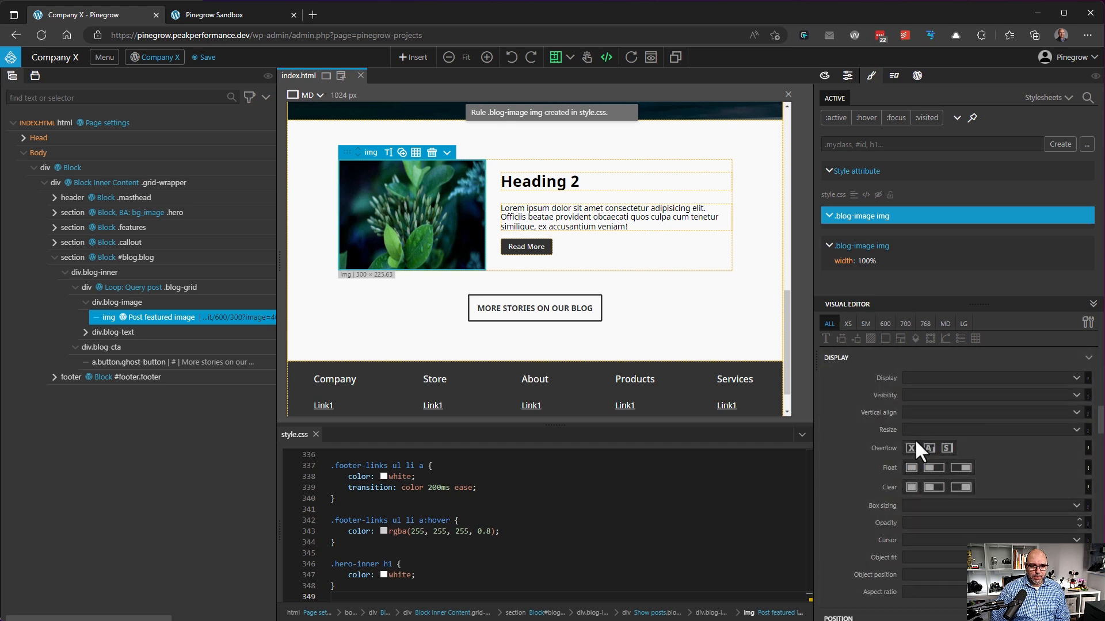
{"action": "left_click", "coordinate": [944, 558]}
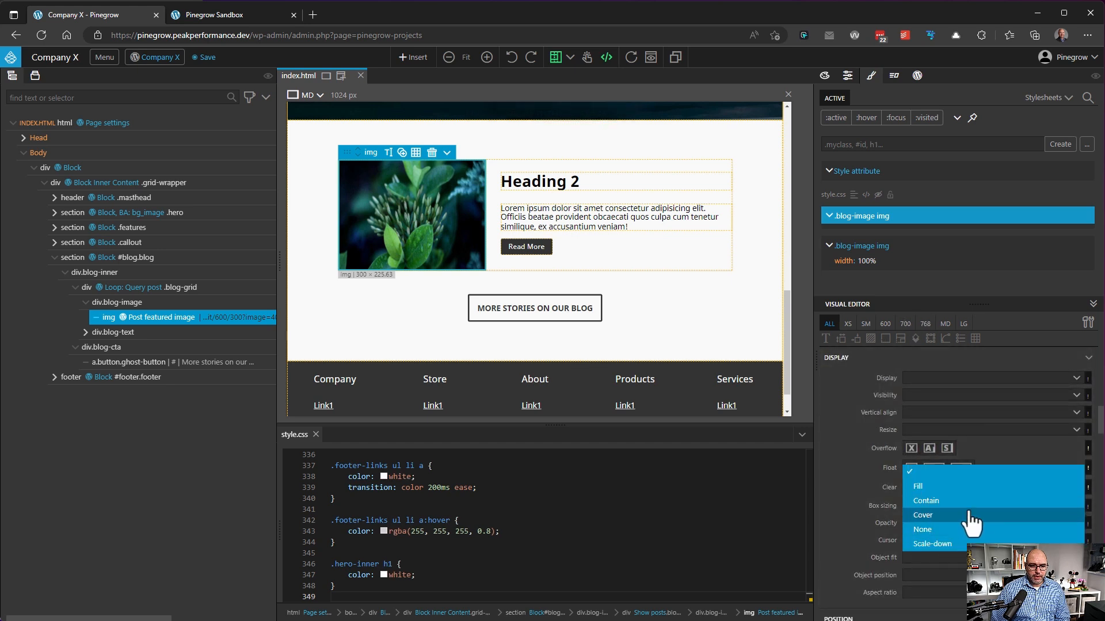
{"action": "left_click", "coordinate": [968, 514]}
{"action": "left_click", "coordinate": [937, 575]}
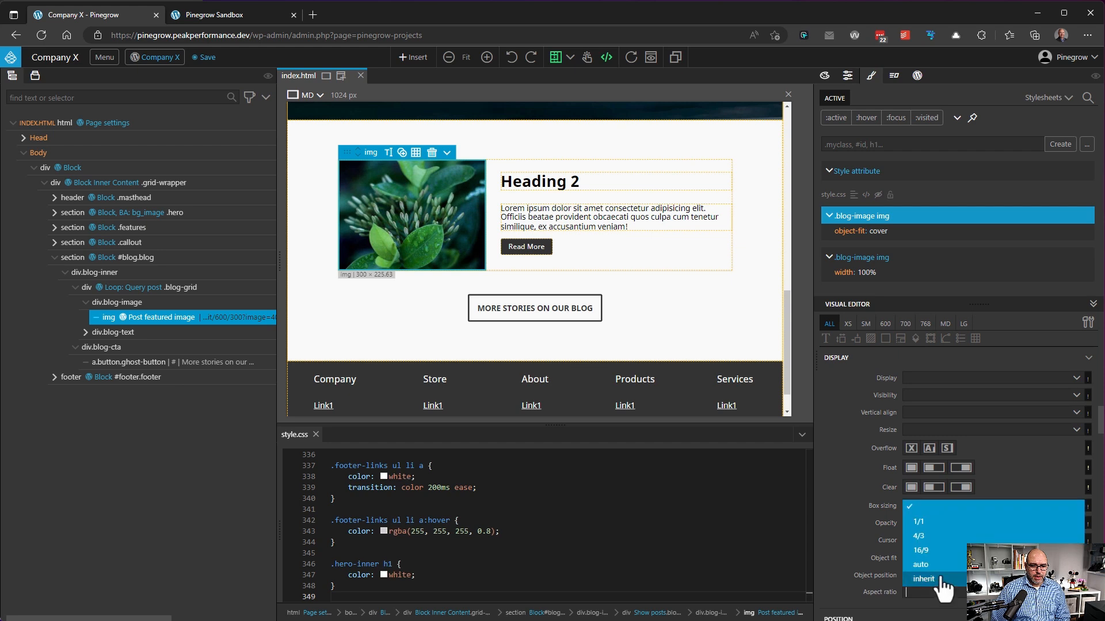
{"action": "type", "text": "50% 50%"}
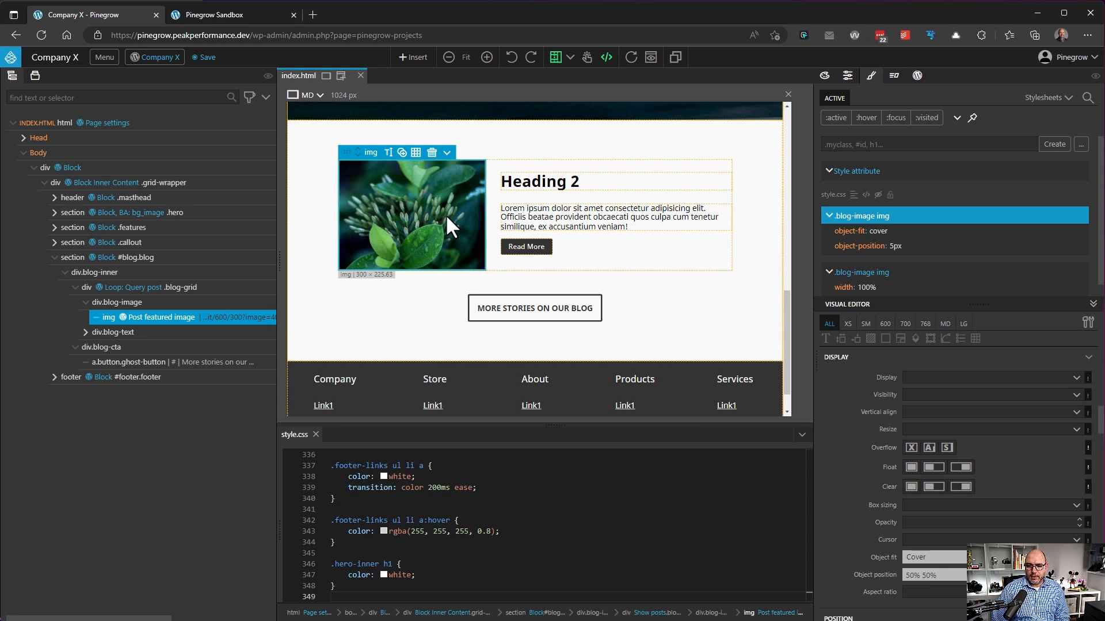
Link the "More stories on our blog" button to /blog and export the Company X plugin
{"action": "left_click", "coordinate": [536, 321]}
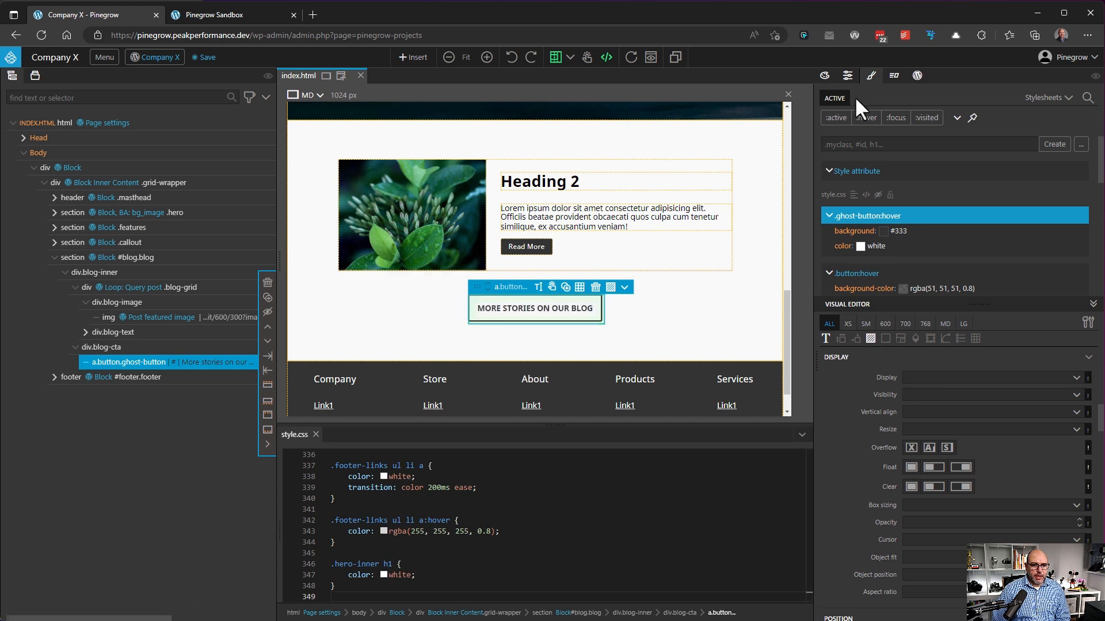
{"action": "left_click", "coordinate": [848, 76]}
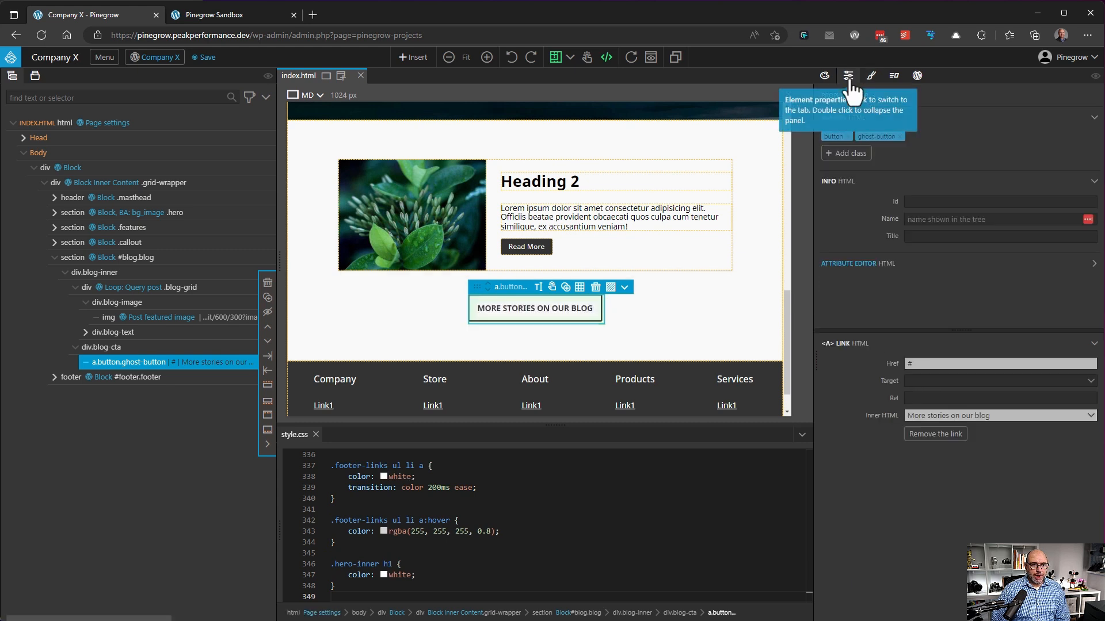
{"action": "type", "text": "/blog"}
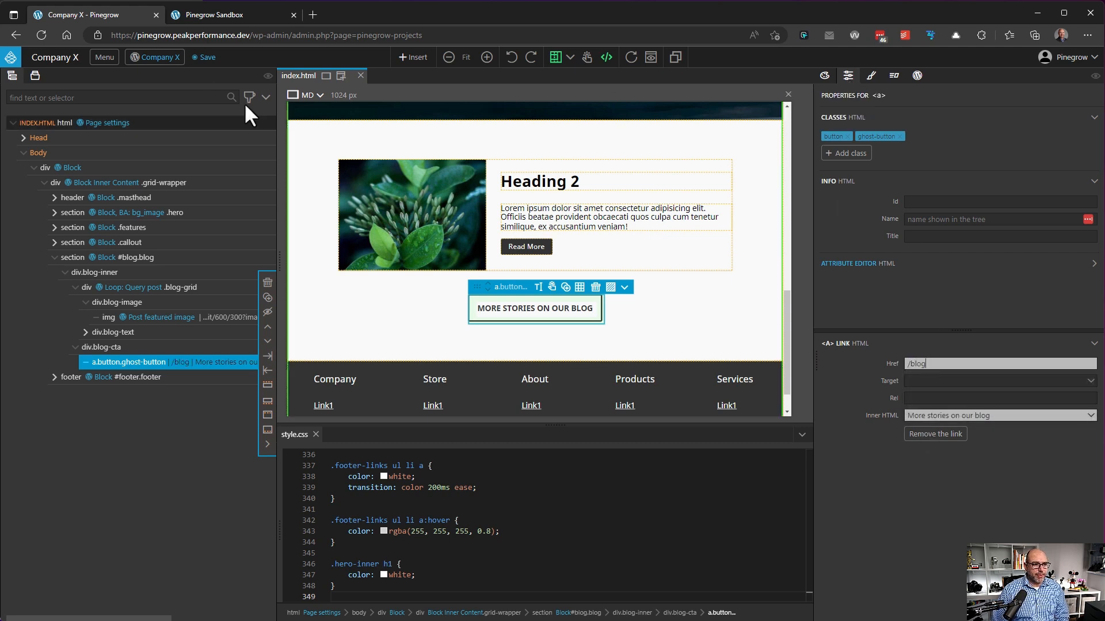
{"action": "left_click", "coordinate": [154, 57]}
{"action": "left_click", "coordinate": [173, 77]}
Switch to the live site, reload its home page and check how the featured images fill the blog post cards
{"action": "left_click", "coordinate": [229, 15]}
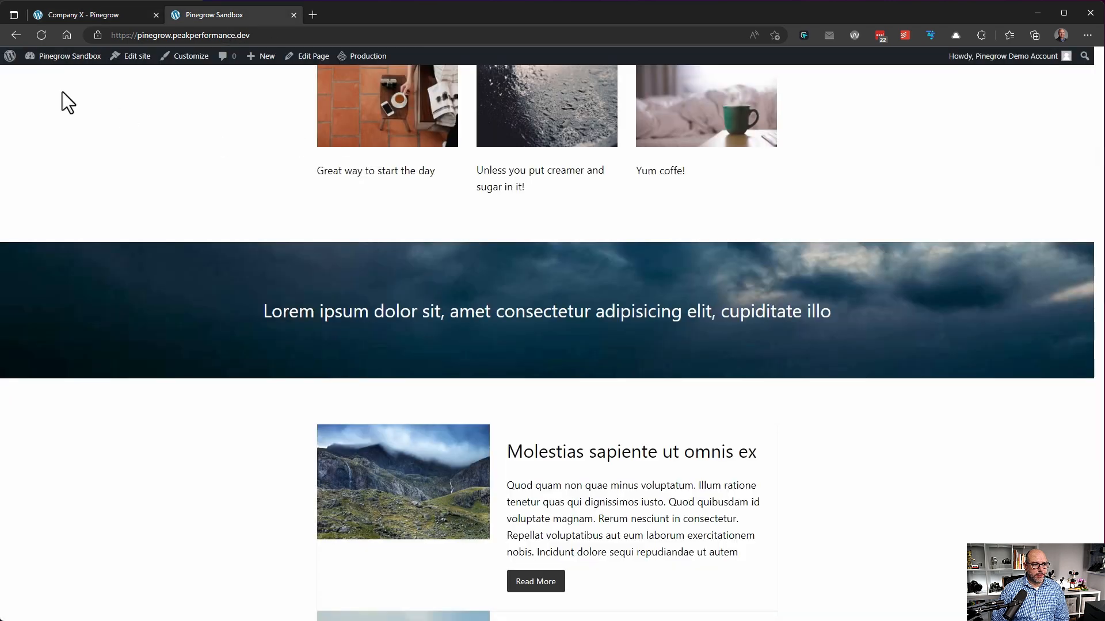
{"action": "left_click", "coordinate": [42, 35]}
{"action": "scroll", "coordinate": [1023, 265], "scroll_direction": "down", "scroll_amount": 4}
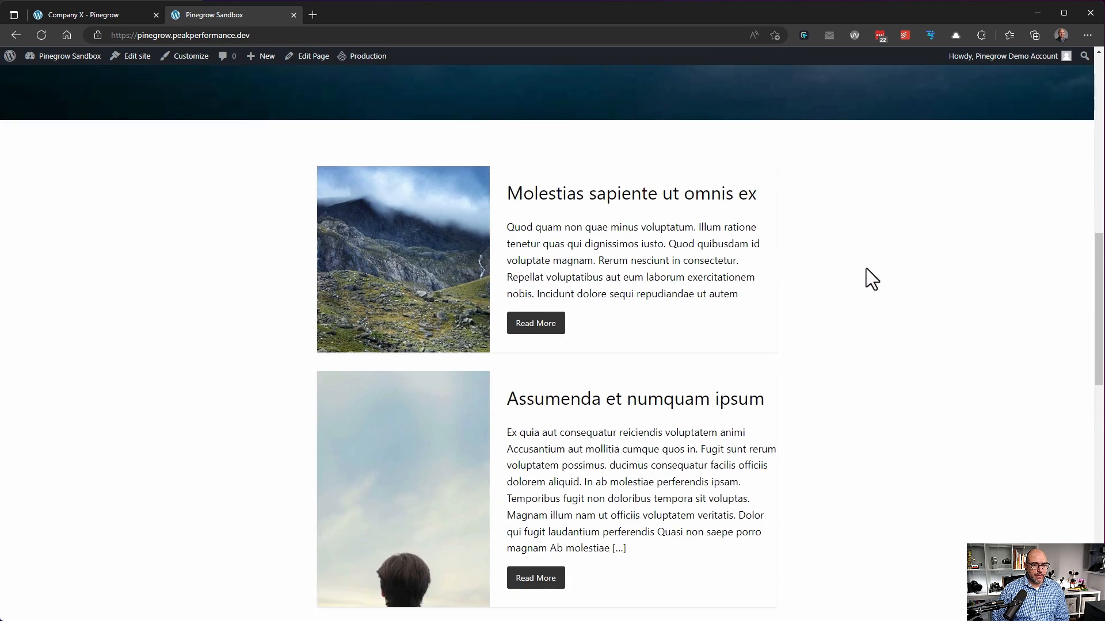
{"action": "left_click_drag", "start_coordinate": [1099, 263], "coordinate": [1103, 287]}
Test the first post's Read More link, look through the article and return to the home page
{"action": "left_click", "coordinate": [530, 254]}
{"action": "scroll", "coordinate": [934, 279], "scroll_direction": "down", "scroll_amount": 15}
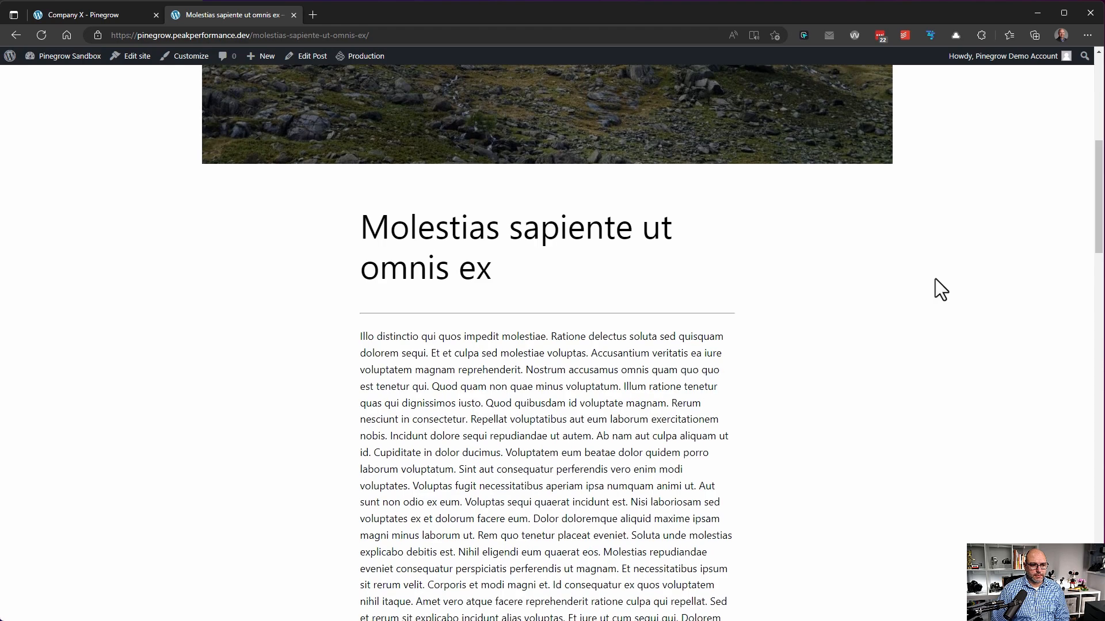
{"action": "scroll", "coordinate": [935, 278], "scroll_direction": "up", "scroll_amount": 15}
{"action": "left_click", "coordinate": [240, 95]}
Test the "More stories on our blog" button below the posts and look through the blog page it links to
{"action": "scroll", "coordinate": [814, 247], "scroll_direction": "down", "scroll_amount": 8}
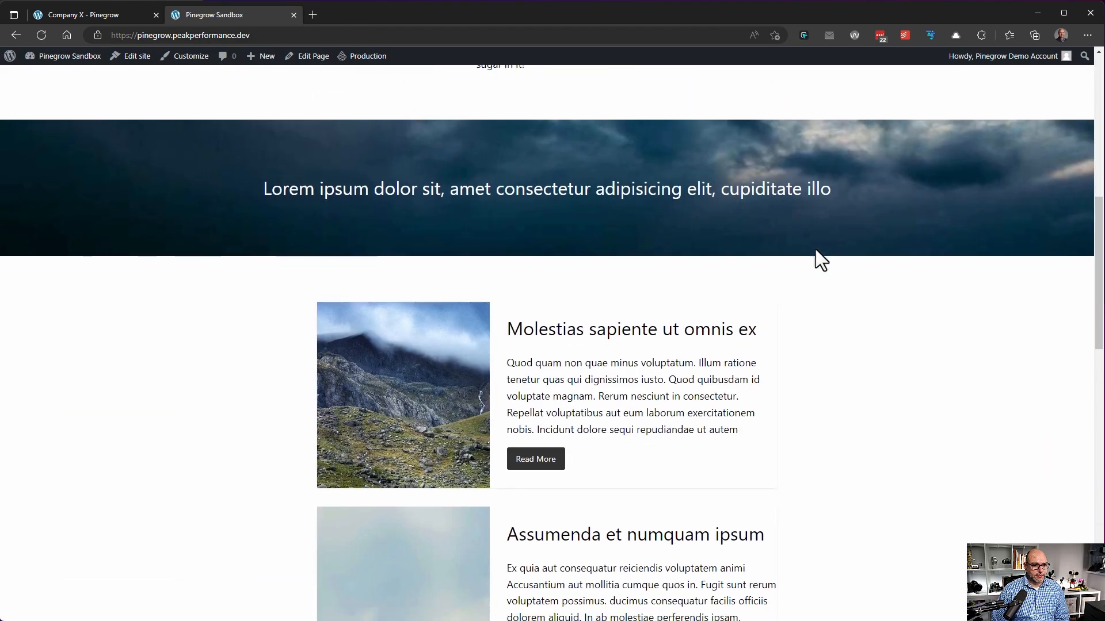
{"action": "scroll", "coordinate": [814, 246], "scroll_direction": "down", "scroll_amount": 15}
{"action": "left_click", "coordinate": [542, 402]}
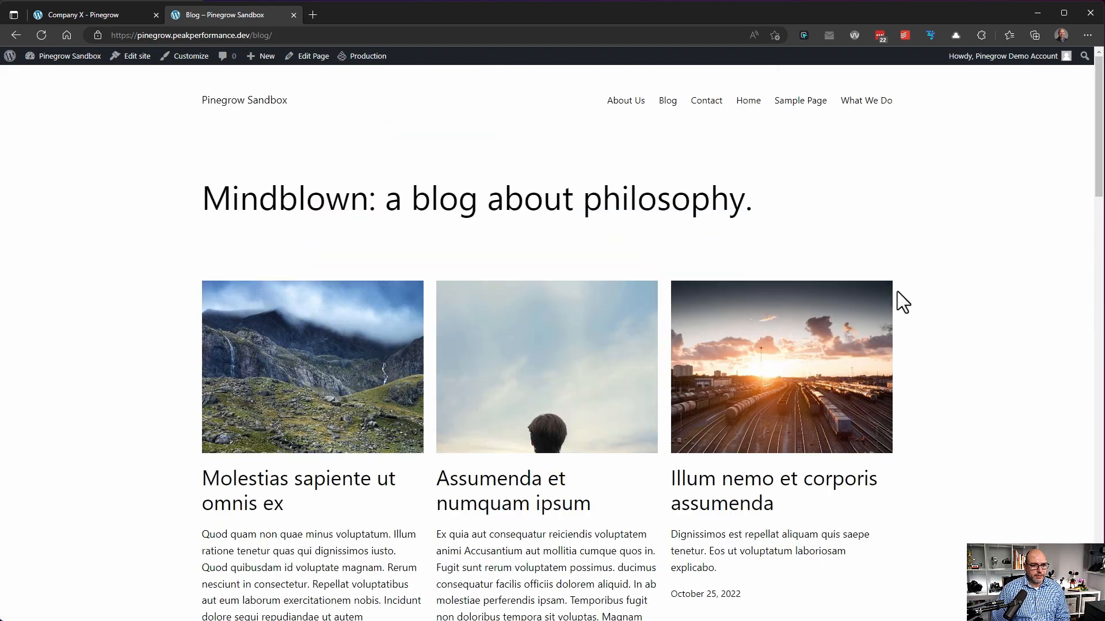
{"action": "scroll", "coordinate": [896, 291], "scroll_direction": "down", "scroll_amount": 15}
{"action": "scroll", "coordinate": [896, 291], "scroll_direction": "up", "scroll_amount": 15}
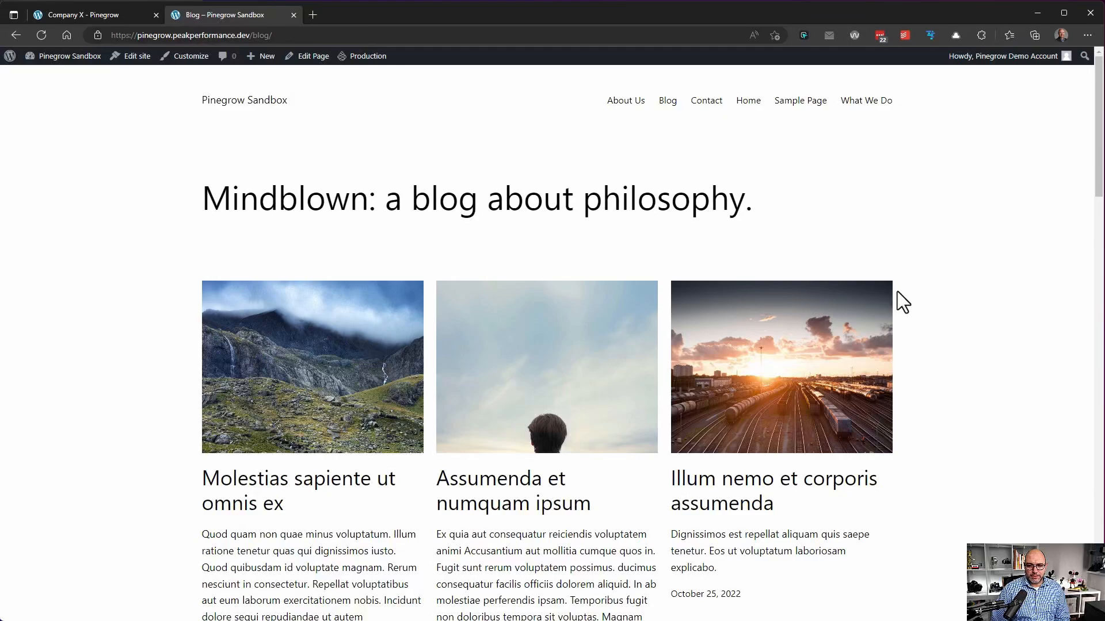
{"action": "scroll", "coordinate": [951, 299], "scroll_direction": "down", "scroll_amount": 20}
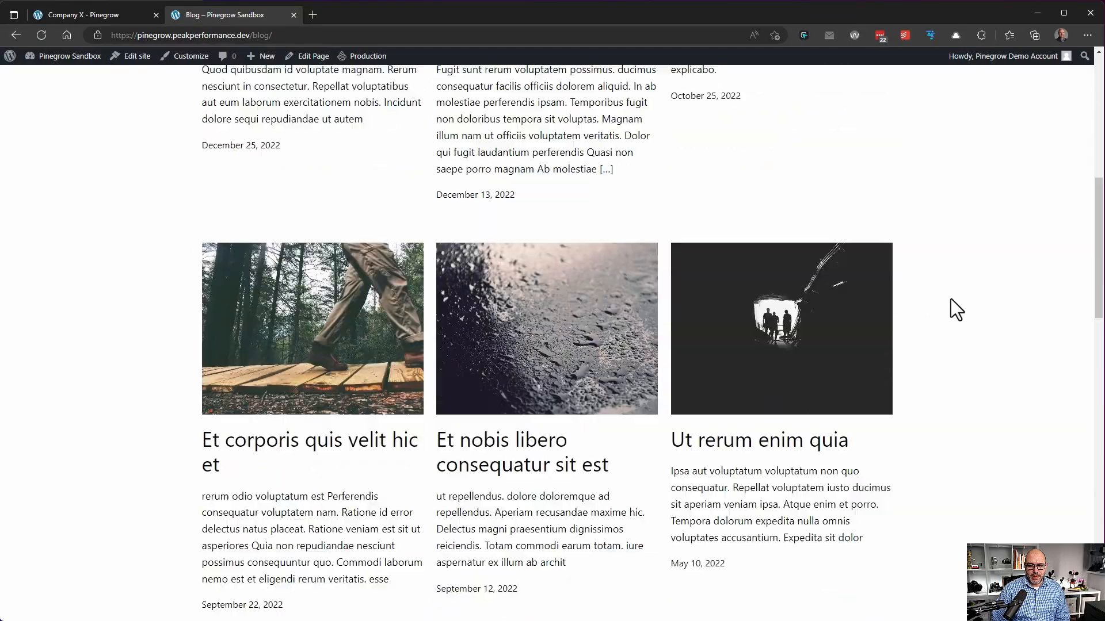
{"action": "scroll", "coordinate": [950, 299], "scroll_direction": "up", "scroll_amount": 19}
{"action": "scroll", "coordinate": [950, 299], "scroll_direction": "up", "scroll_amount": 10}
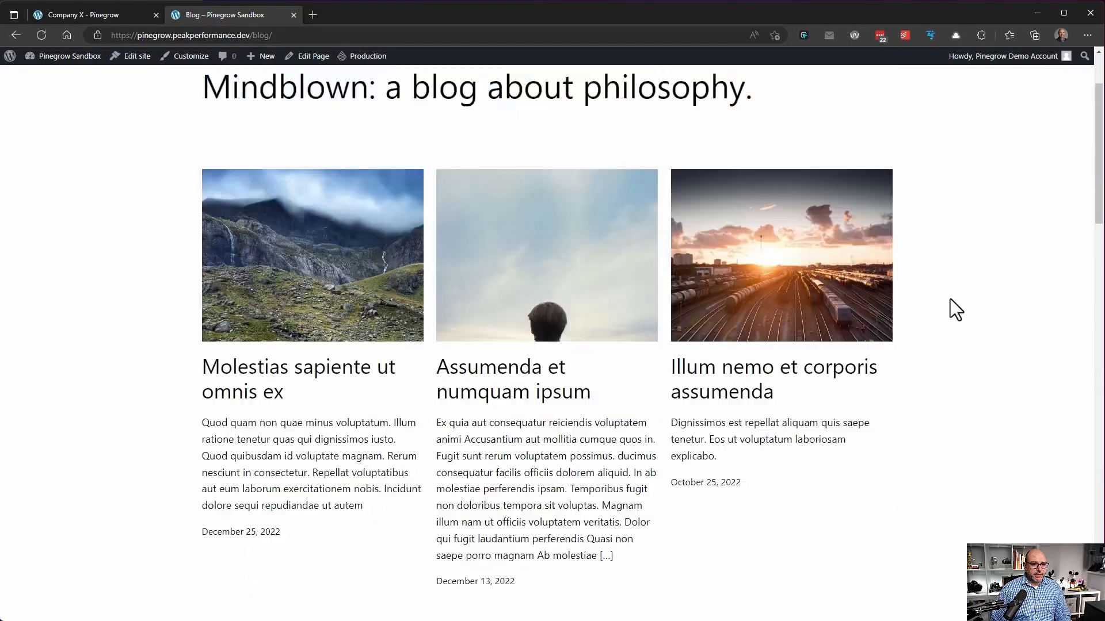
Return to the home page and review its header, hero, features, callout, blog posts and footer
{"action": "left_click", "coordinate": [212, 102]}
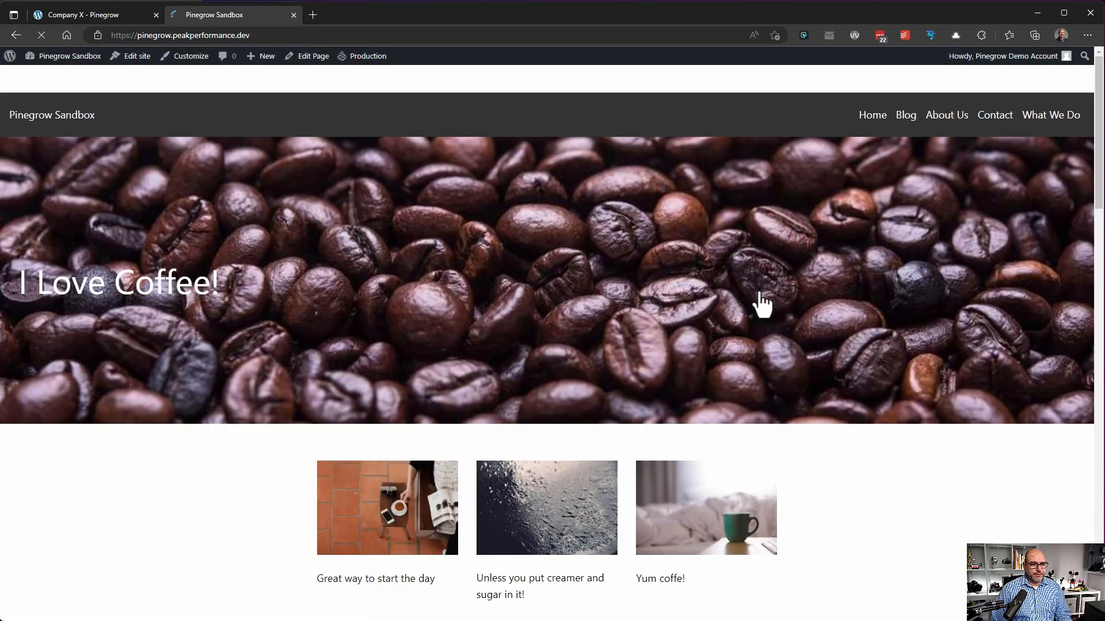
{"action": "scroll", "coordinate": [763, 305], "scroll_direction": "down", "scroll_amount": 15}
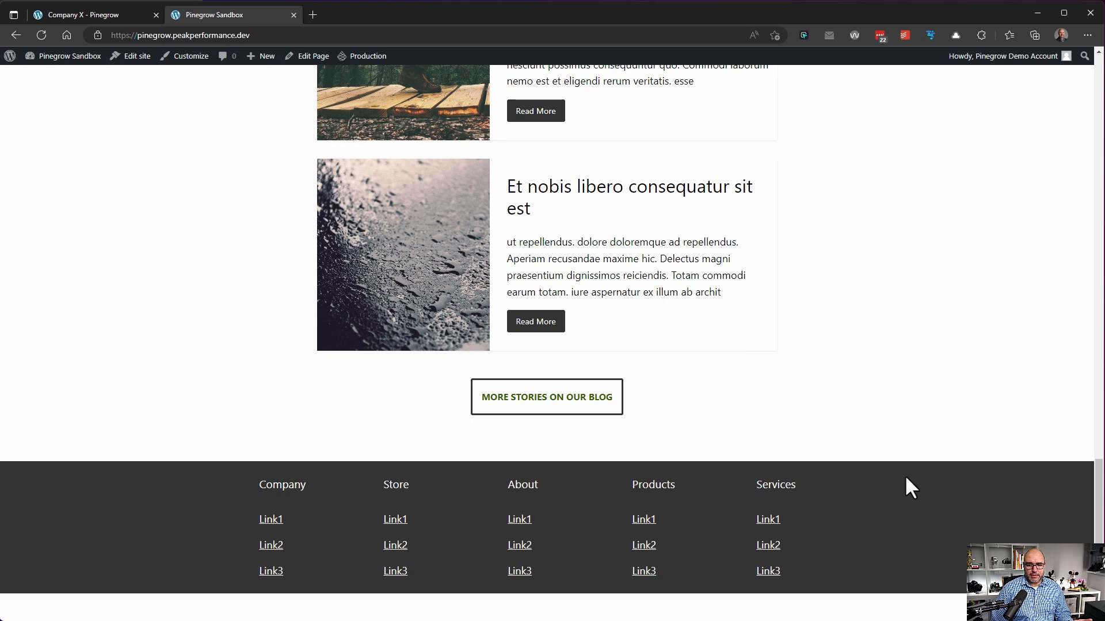
{"action": "scroll", "coordinate": [831, 356], "scroll_direction": "up", "scroll_amount": 5}
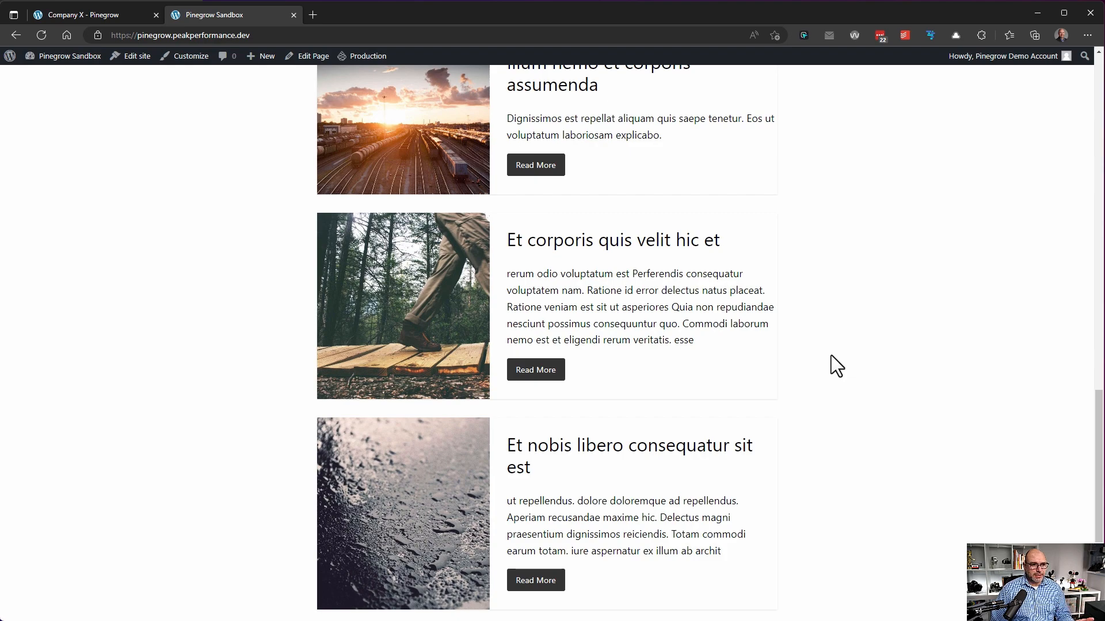
{"action": "scroll", "coordinate": [831, 355], "scroll_direction": "up", "scroll_amount": 15}
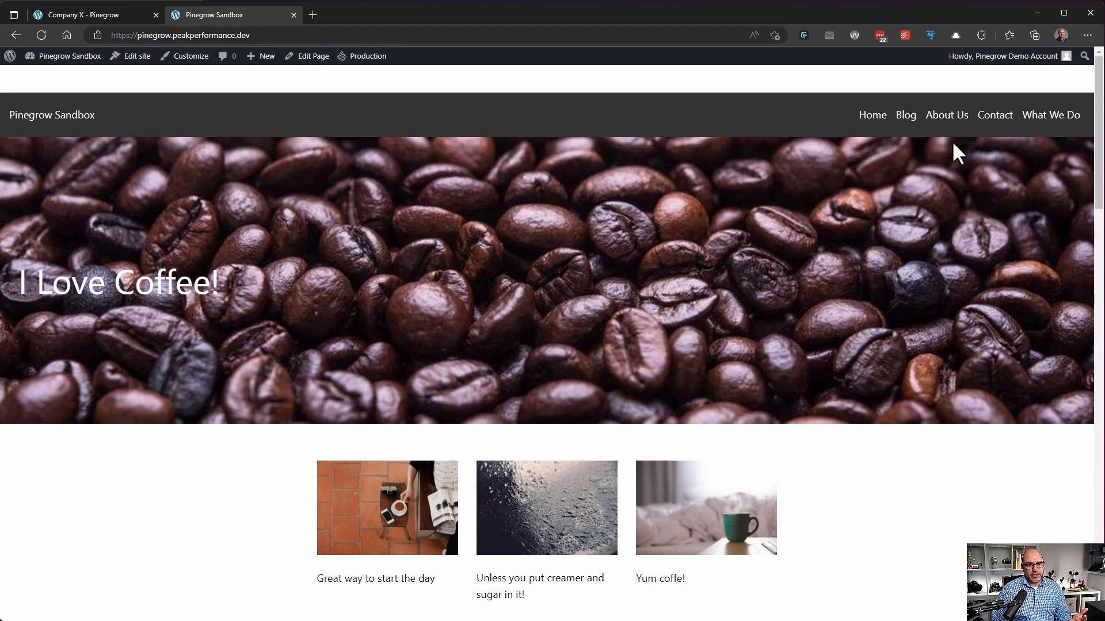
{"action": "scroll", "coordinate": [582, 301], "scroll_direction": "down", "scroll_amount": 15}
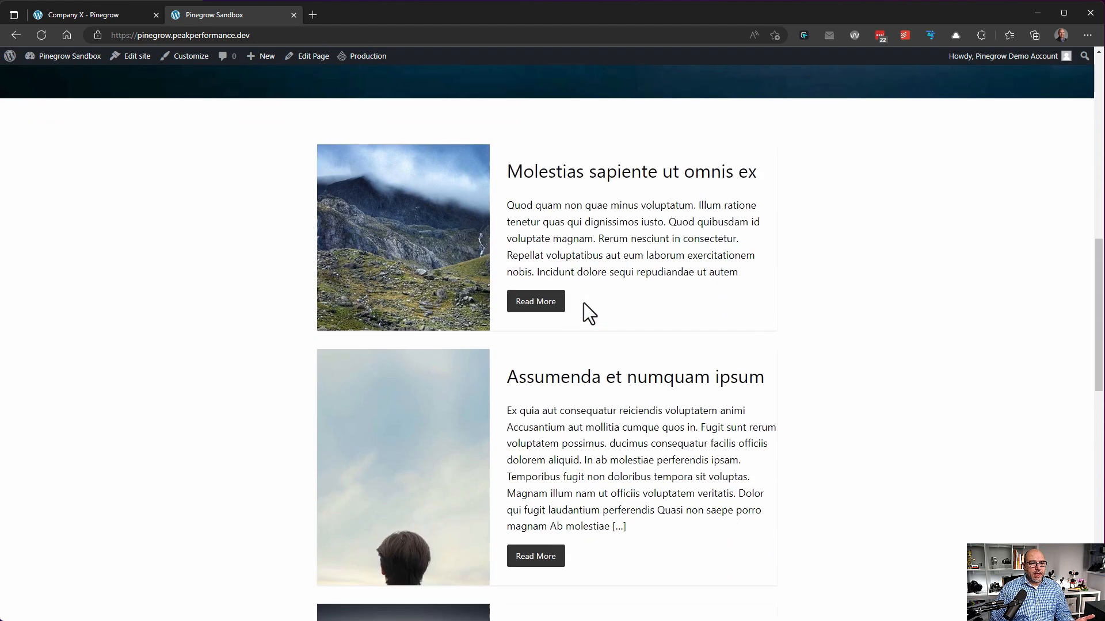
{"action": "scroll", "coordinate": [583, 302], "scroll_direction": "down", "scroll_amount": 3}
{"action": "scroll", "coordinate": [584, 304], "scroll_direction": "up", "scroll_amount": 12}
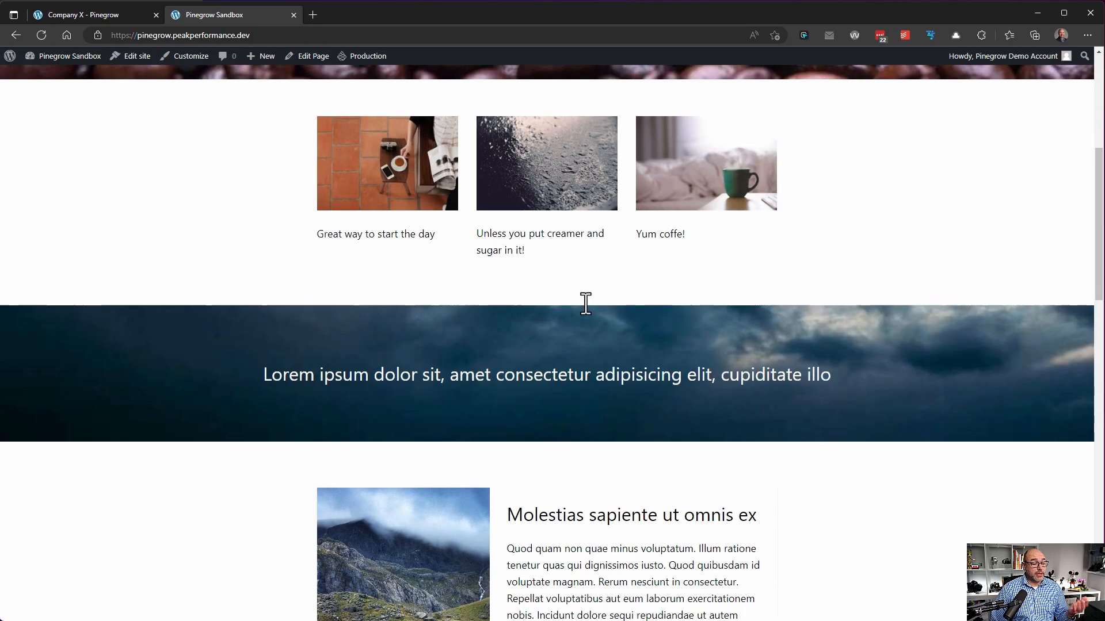
{"action": "scroll", "coordinate": [586, 304], "scroll_direction": "up", "scroll_amount": 5}
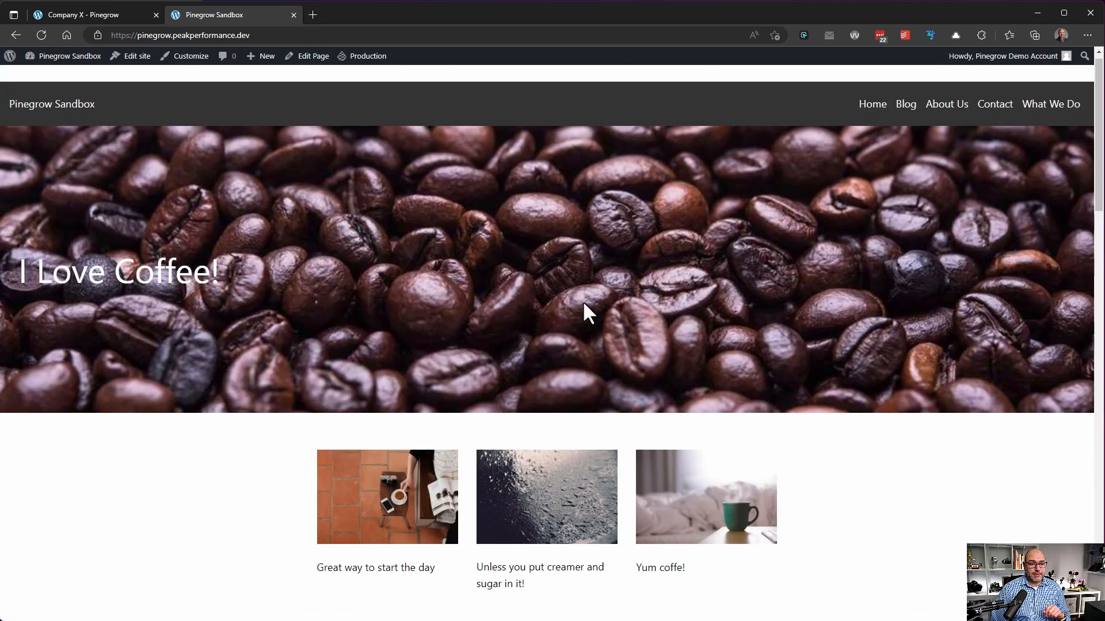